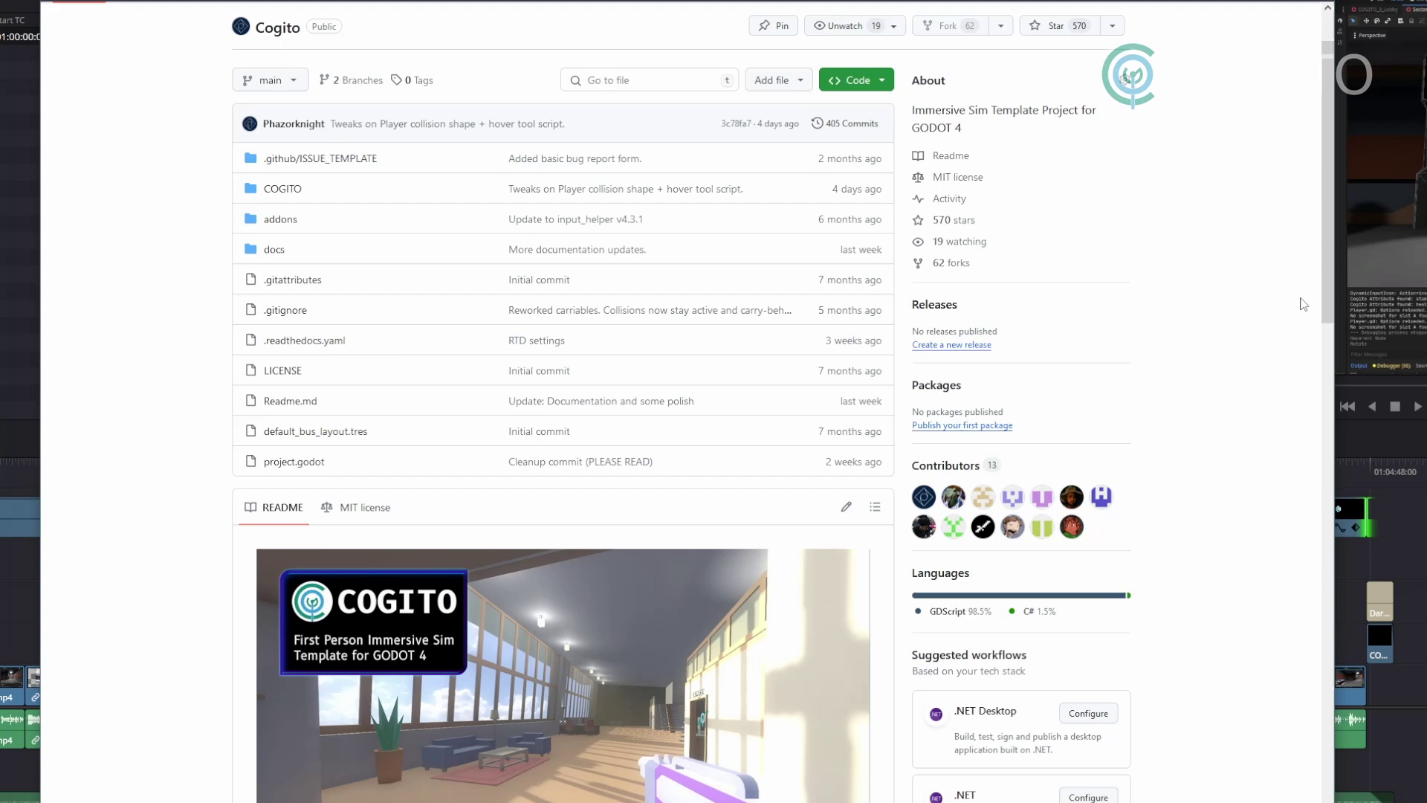
- Read through the COGITO repository page on GitHub, covering the file list, README introduction, template principles and current features
scroll(1282, 314, up, 1)
scroll(1281, 314, down, 4)
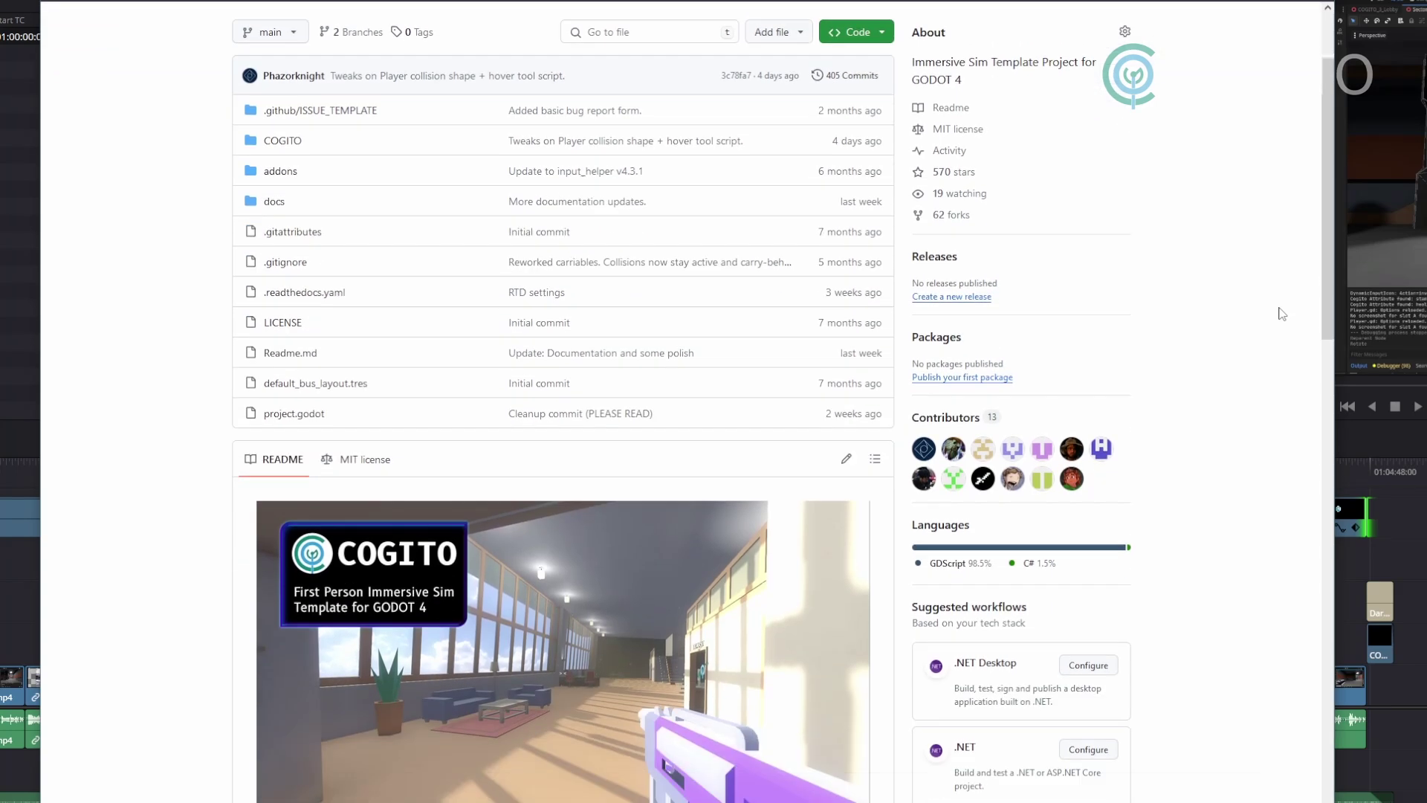
scroll(1281, 314, down, 2)
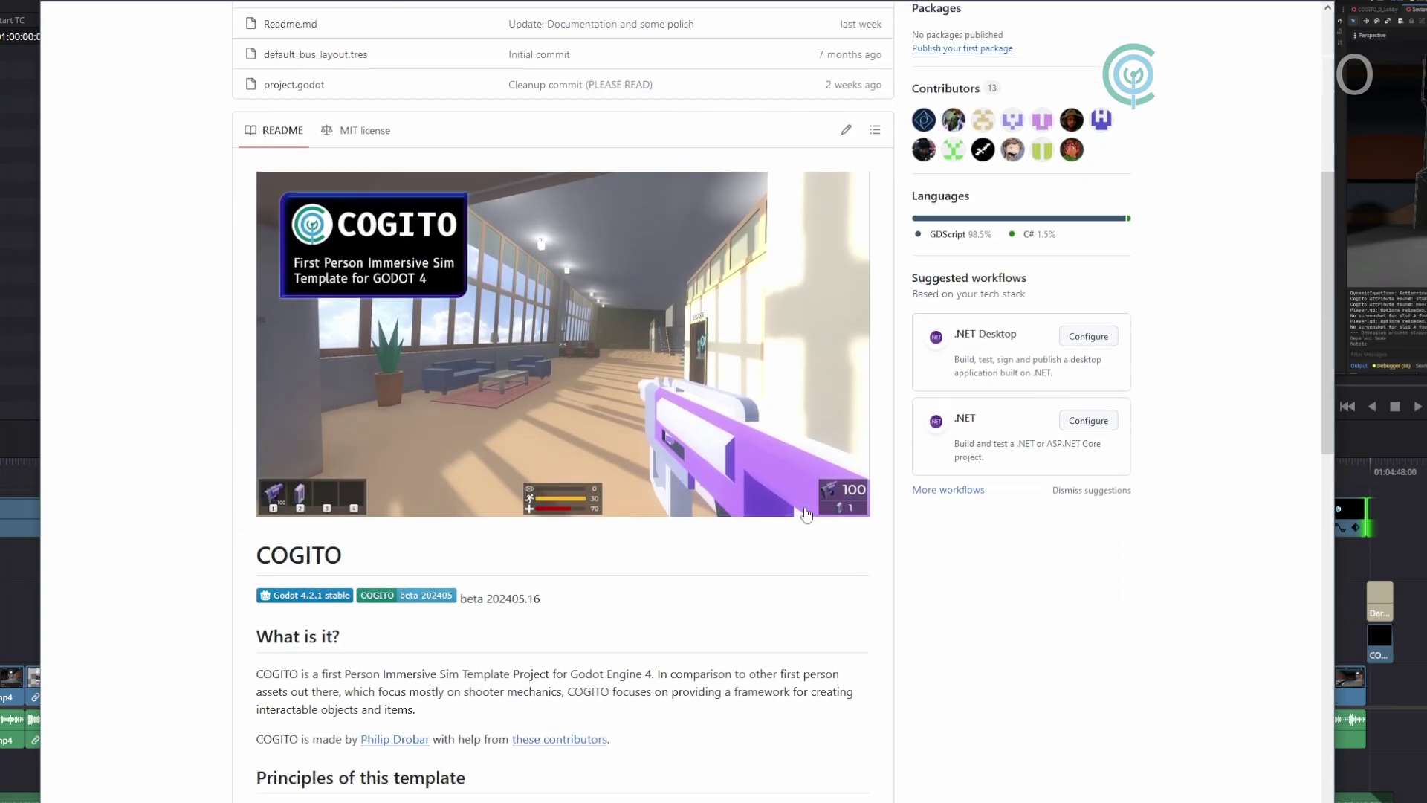
scroll(677, 525, down, 3)
scroll(676, 526, down, 2)
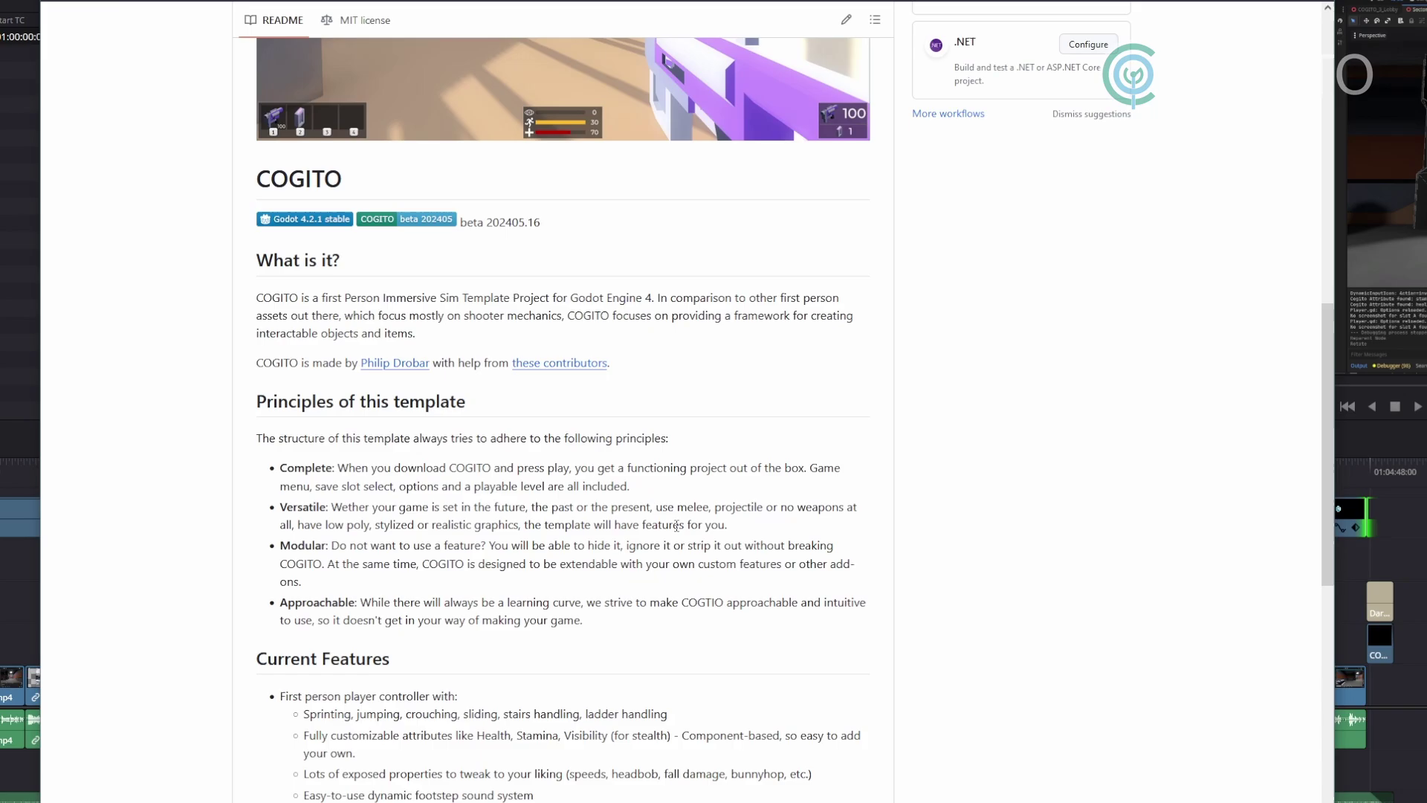
scroll(676, 525, down, 4)
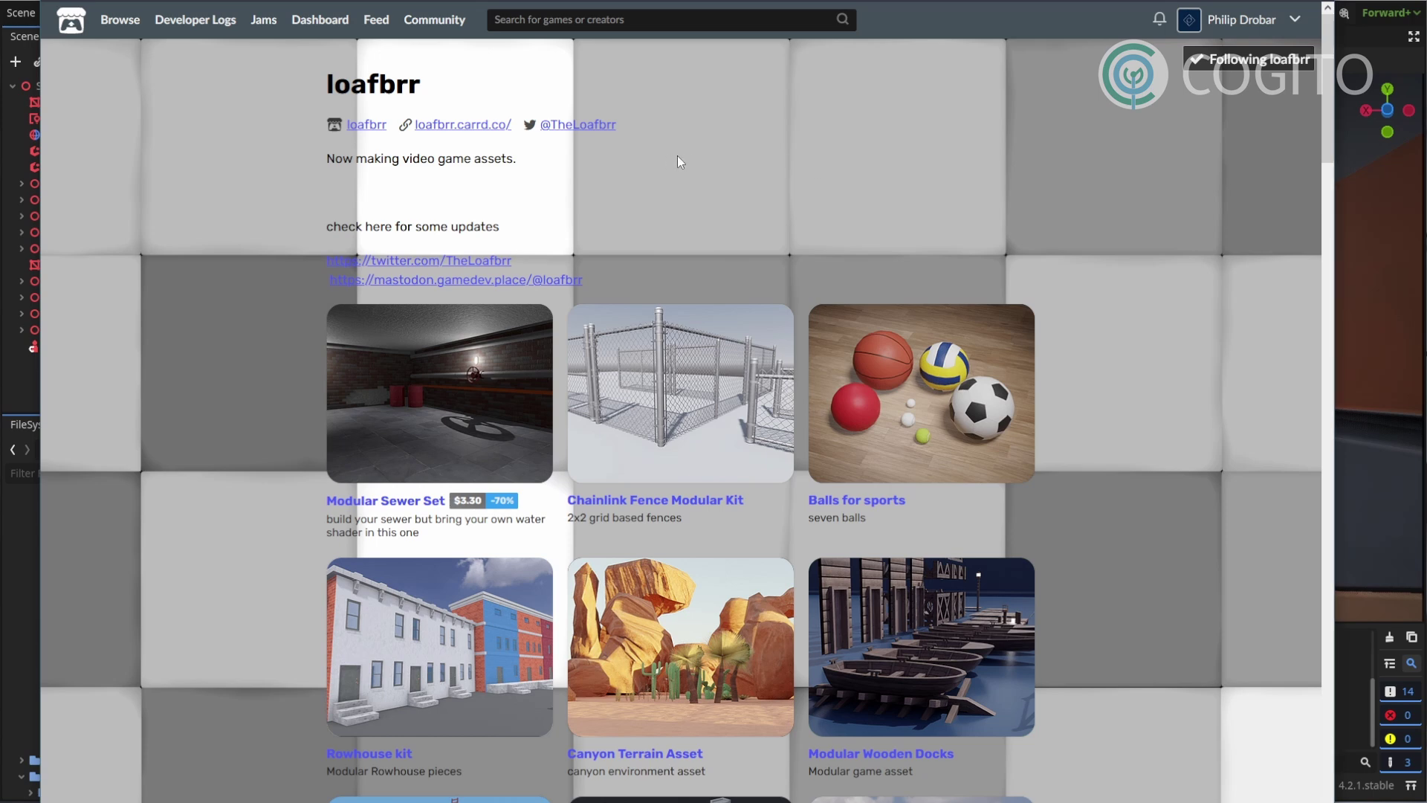
- Browse the game asset packs listed on the asset creator's itch.io page
scroll(679, 223, down, 4)
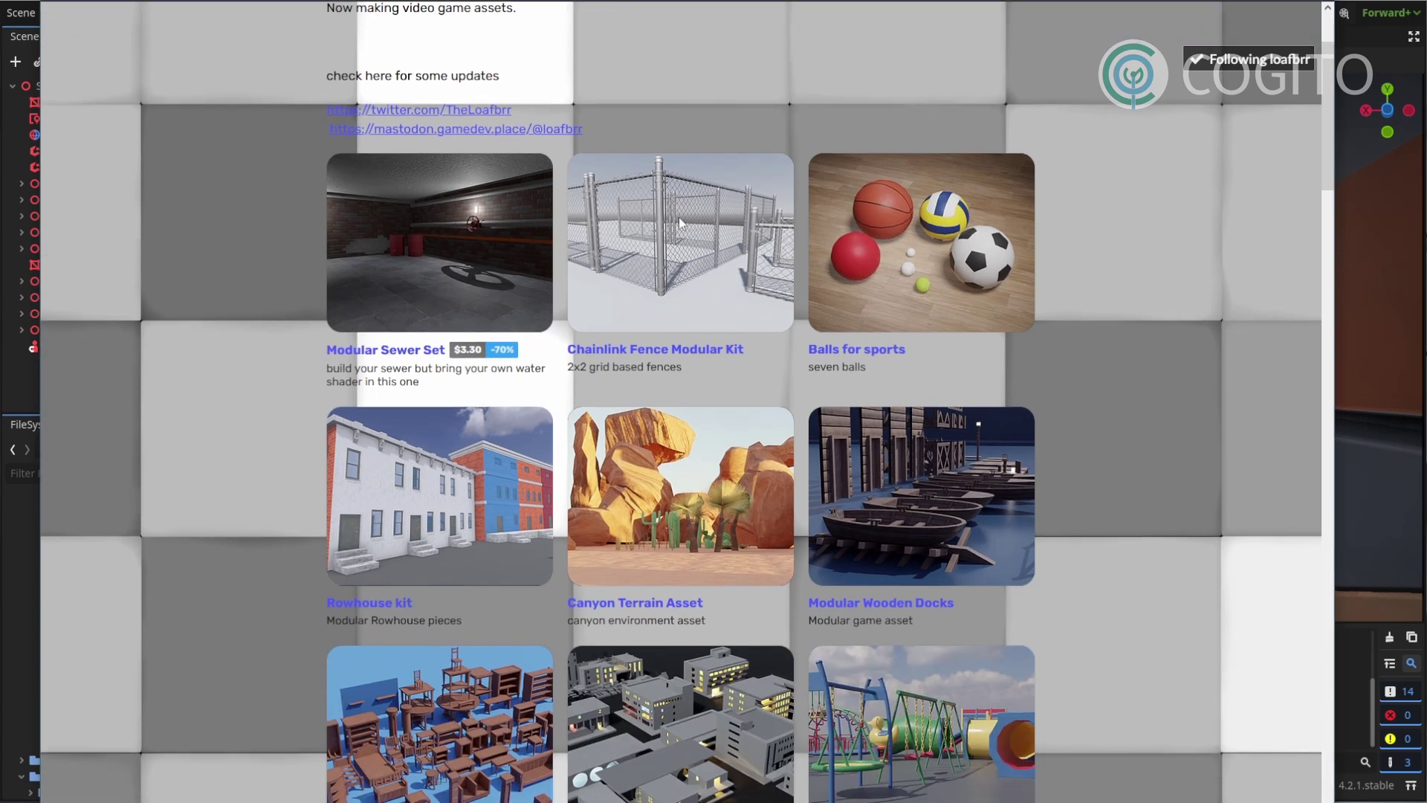
scroll(921, 312, down, 3)
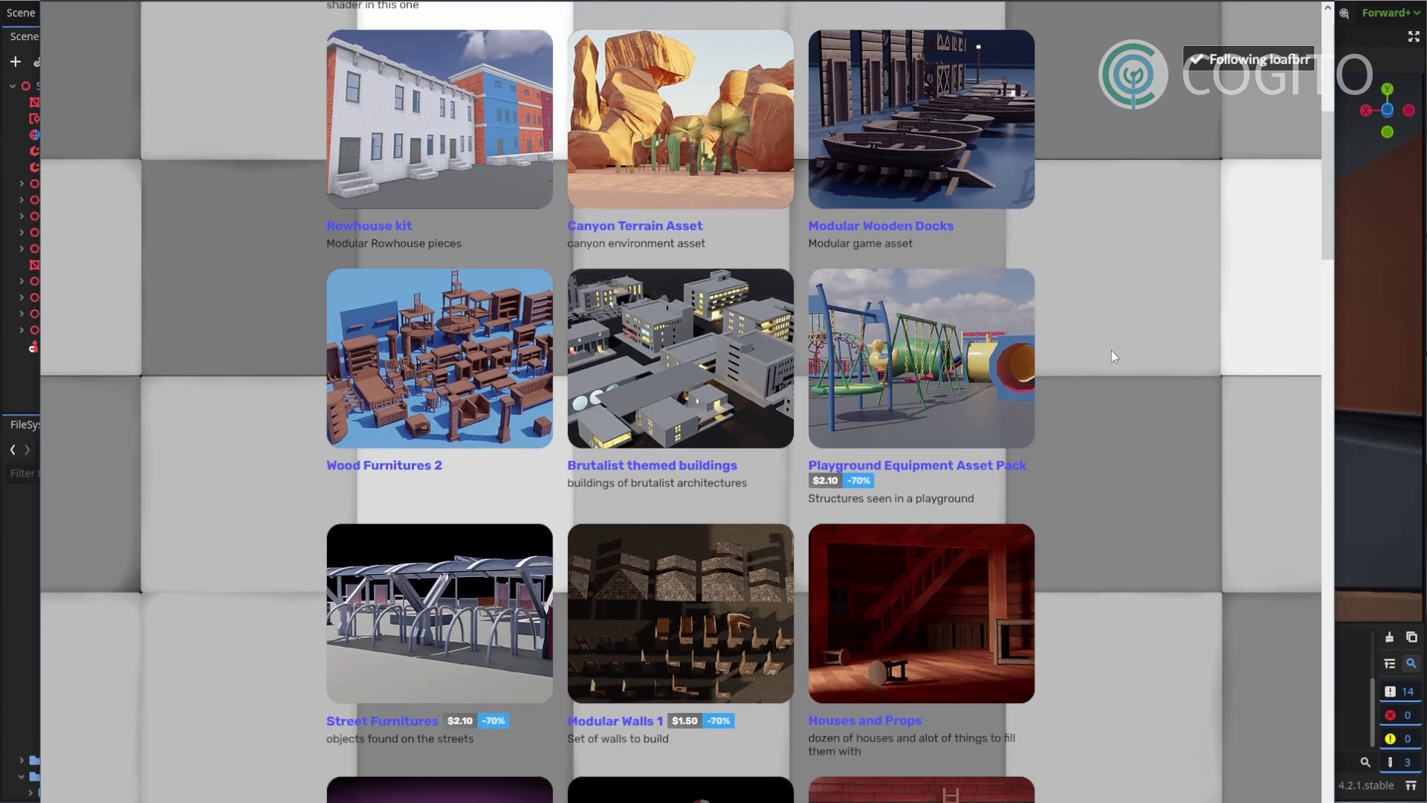
scroll(1156, 351, up, 2)
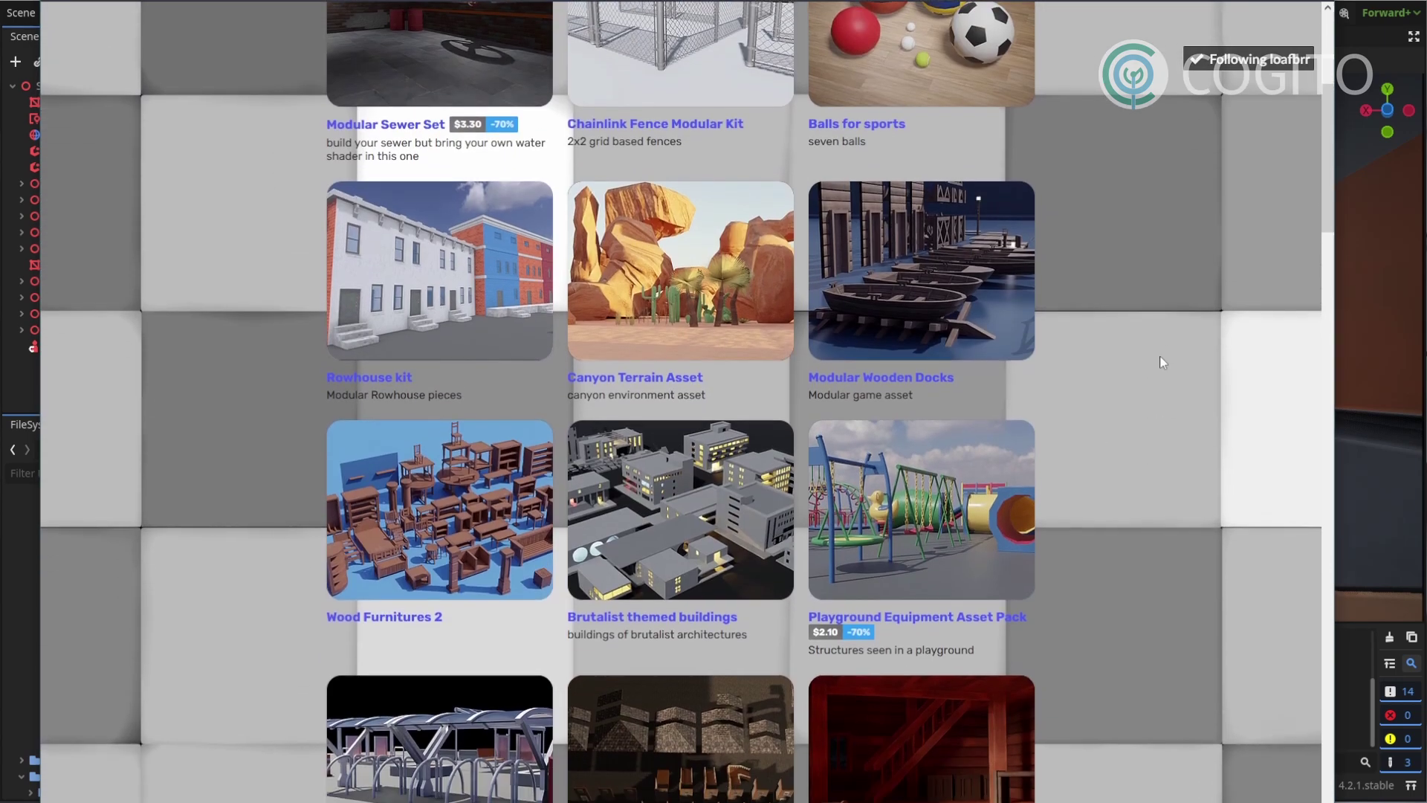
scroll(1160, 355, up, 4)
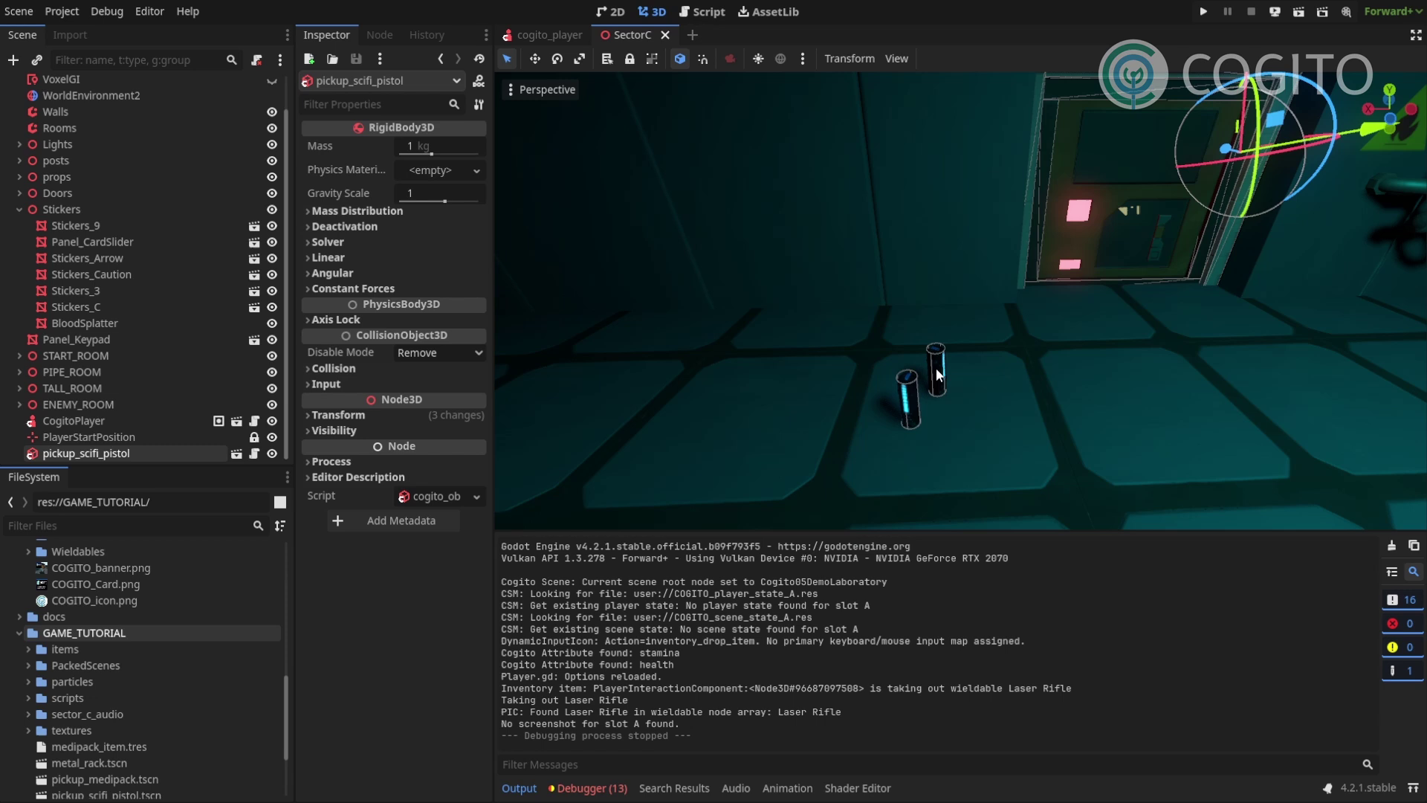
- Switch to Godot and examine the front medipack pickup on the pipe room floor in the SectorC scene
click(918, 398)
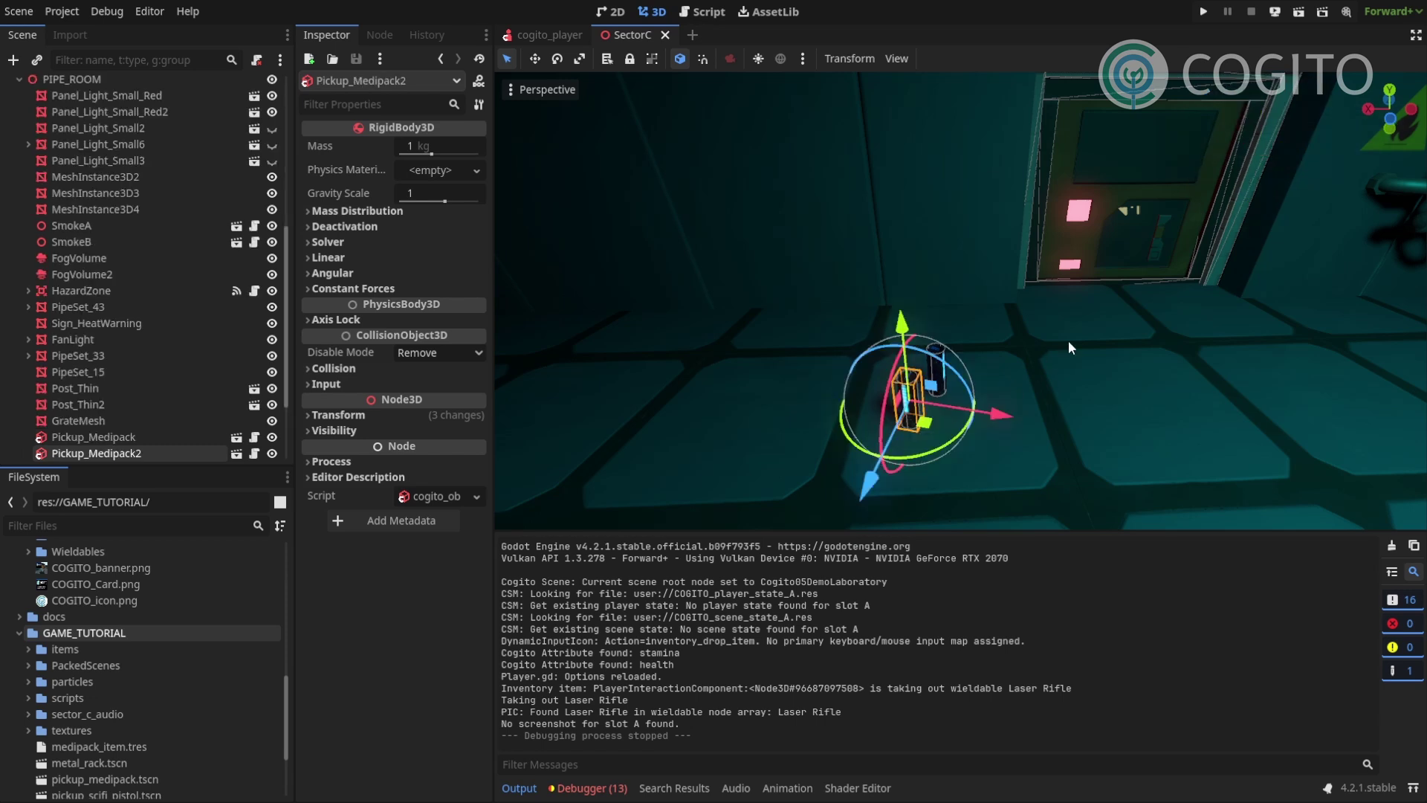
middle_drag(1130, 346, 1124, 332)
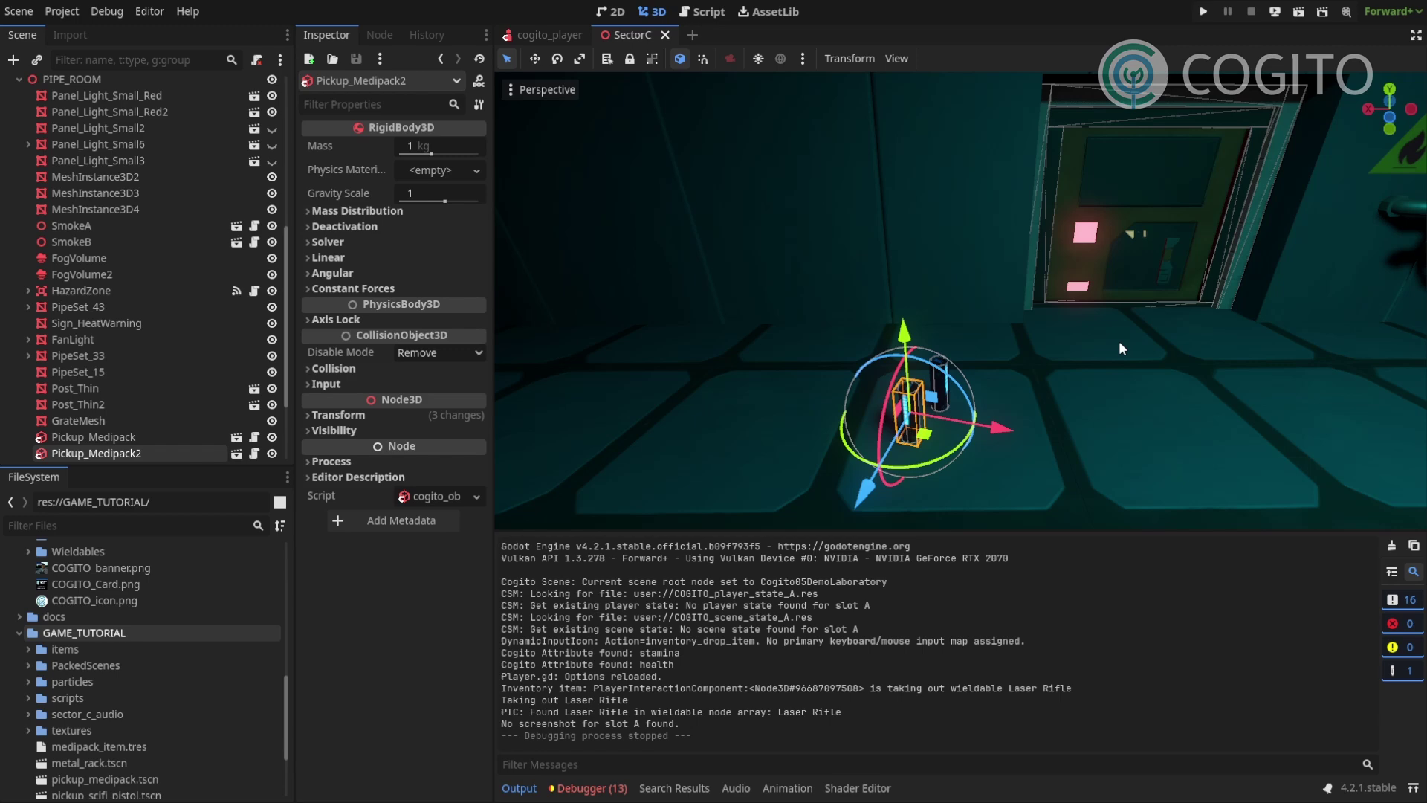
middle_drag(1131, 333, 1029, 323)
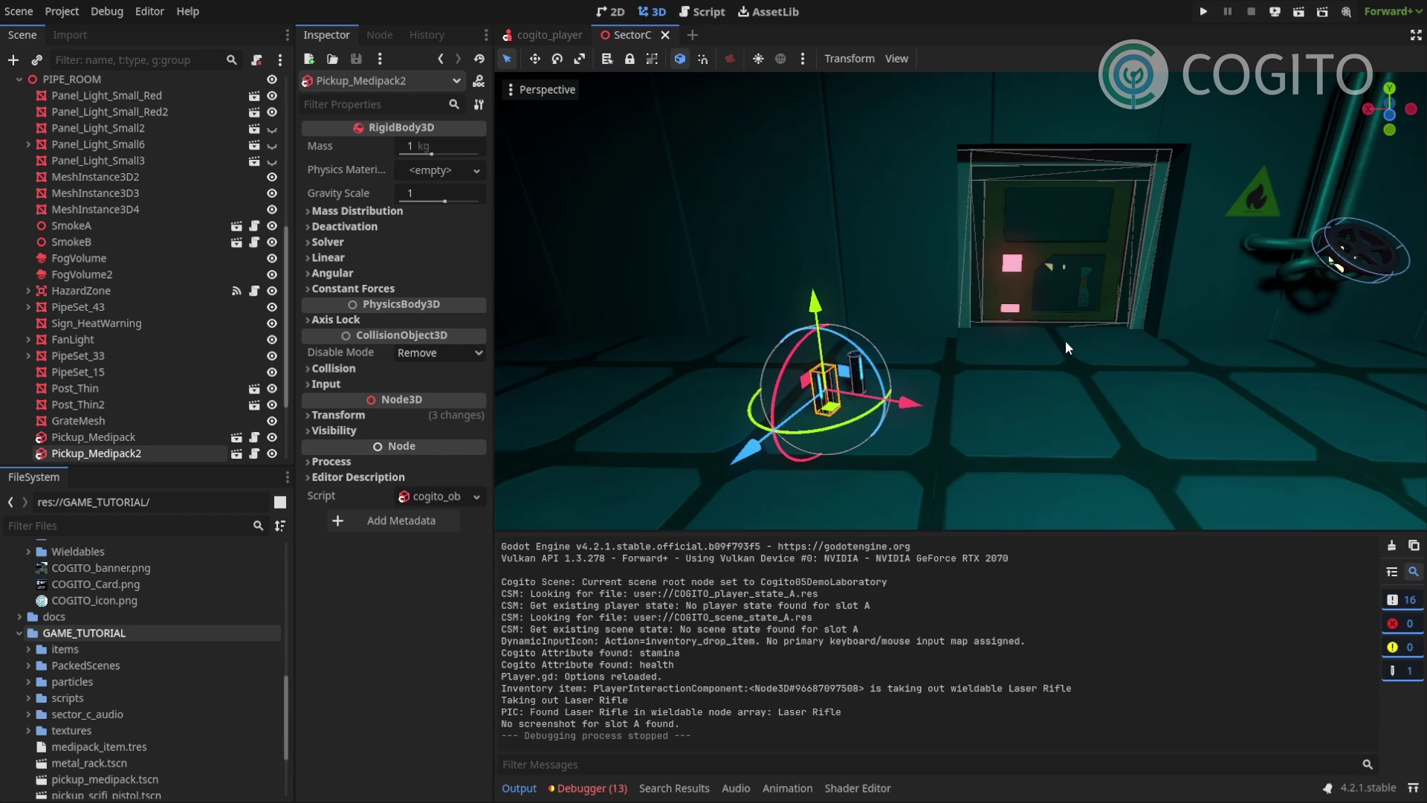
middle_drag(1064, 340, 1036, 305)
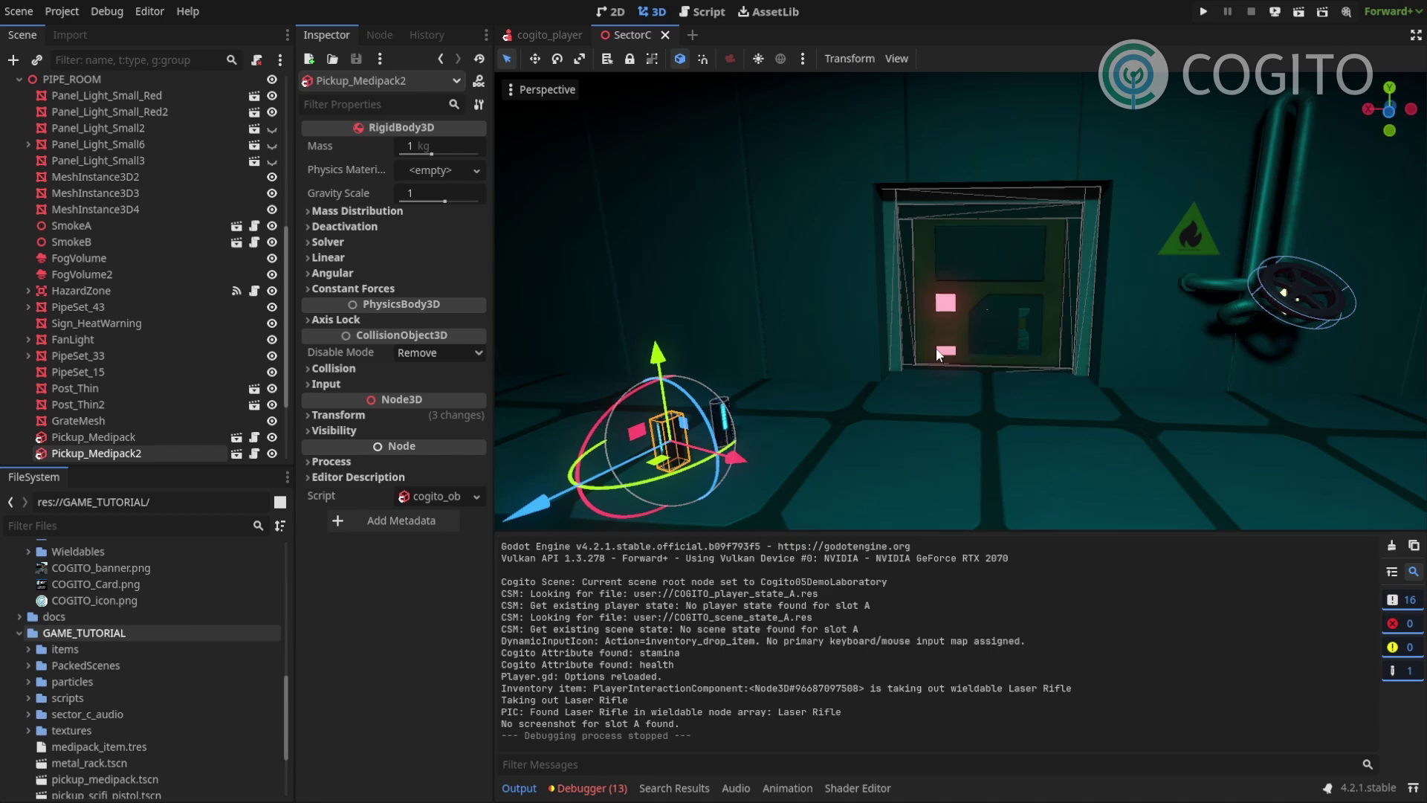
- Select the sci-fi pistol pickup on the blood-stained floor and open its pickup_scifi_pistol scene for editing
right_drag(934, 355, 1046, 389)
key(w)
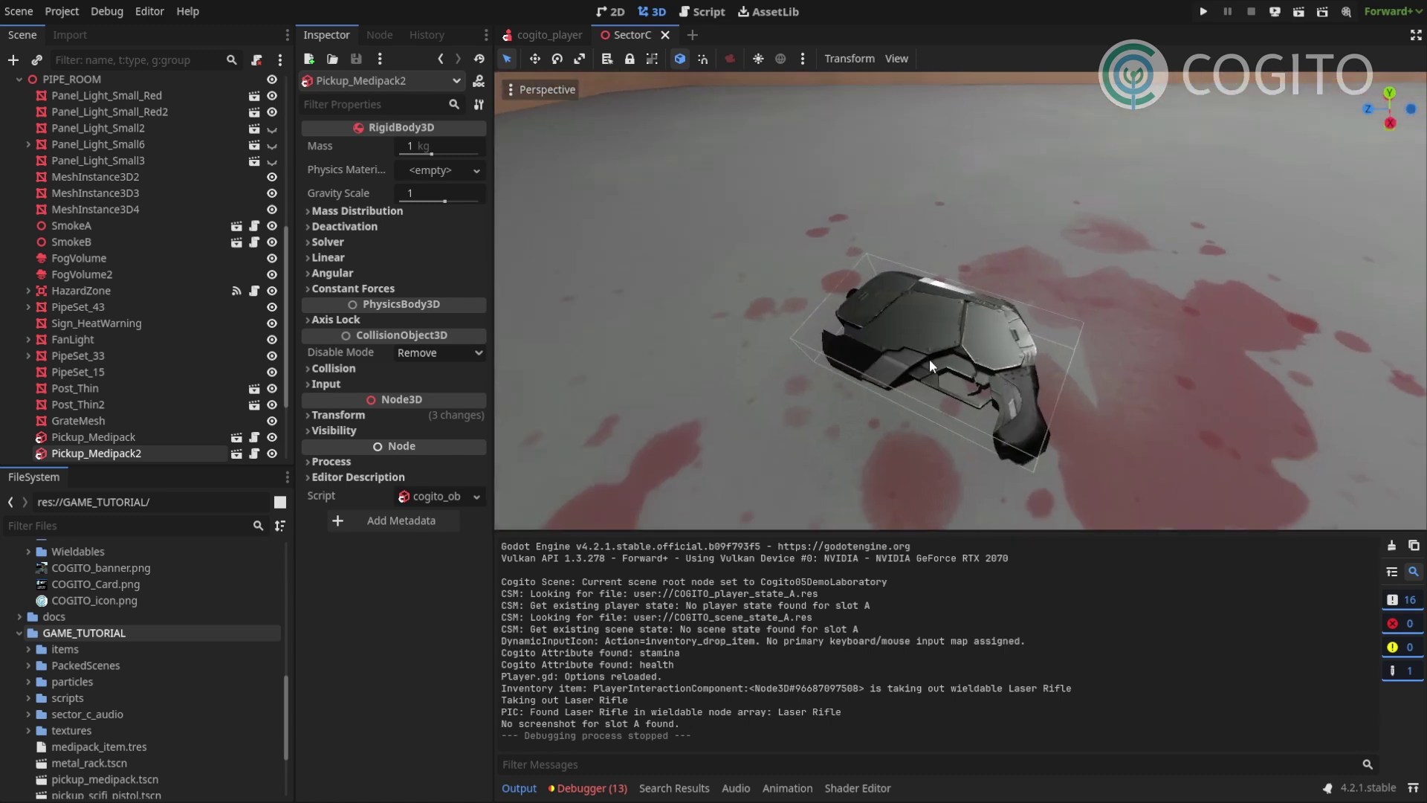
right_drag(929, 359, 910, 365)
click(996, 353)
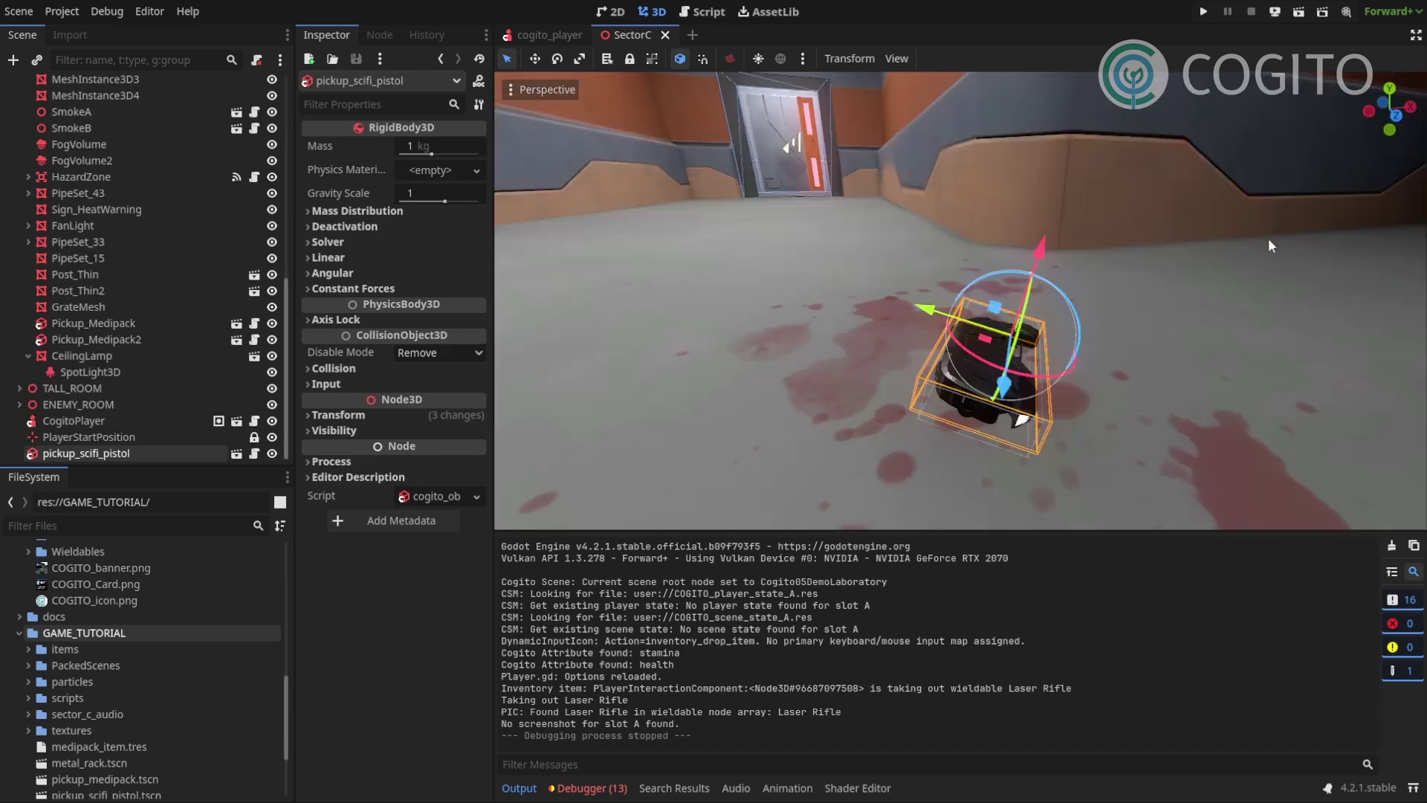
middle_drag(1267, 238, 1082, 250)
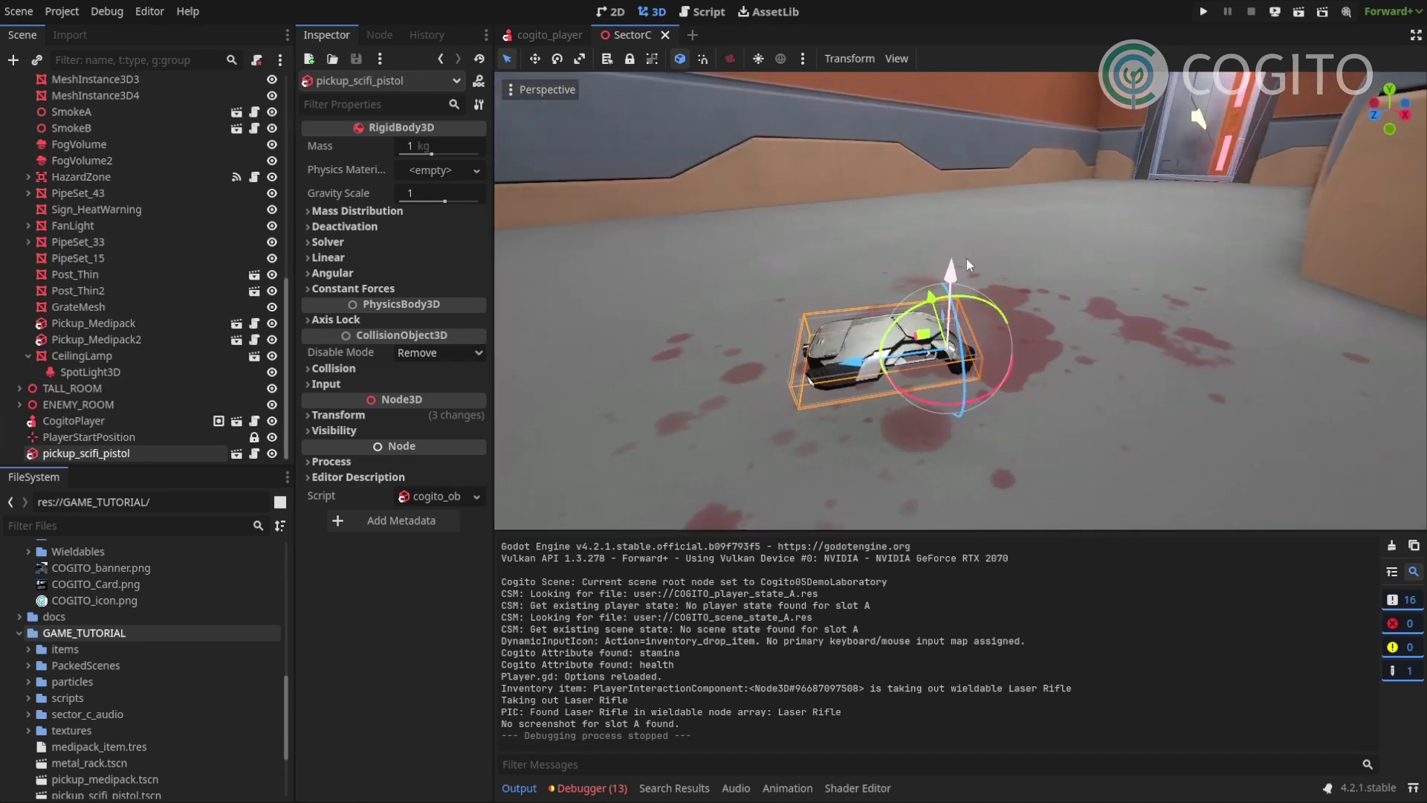
scroll(883, 364, down, 2)
scroll(892, 355, up, 1)
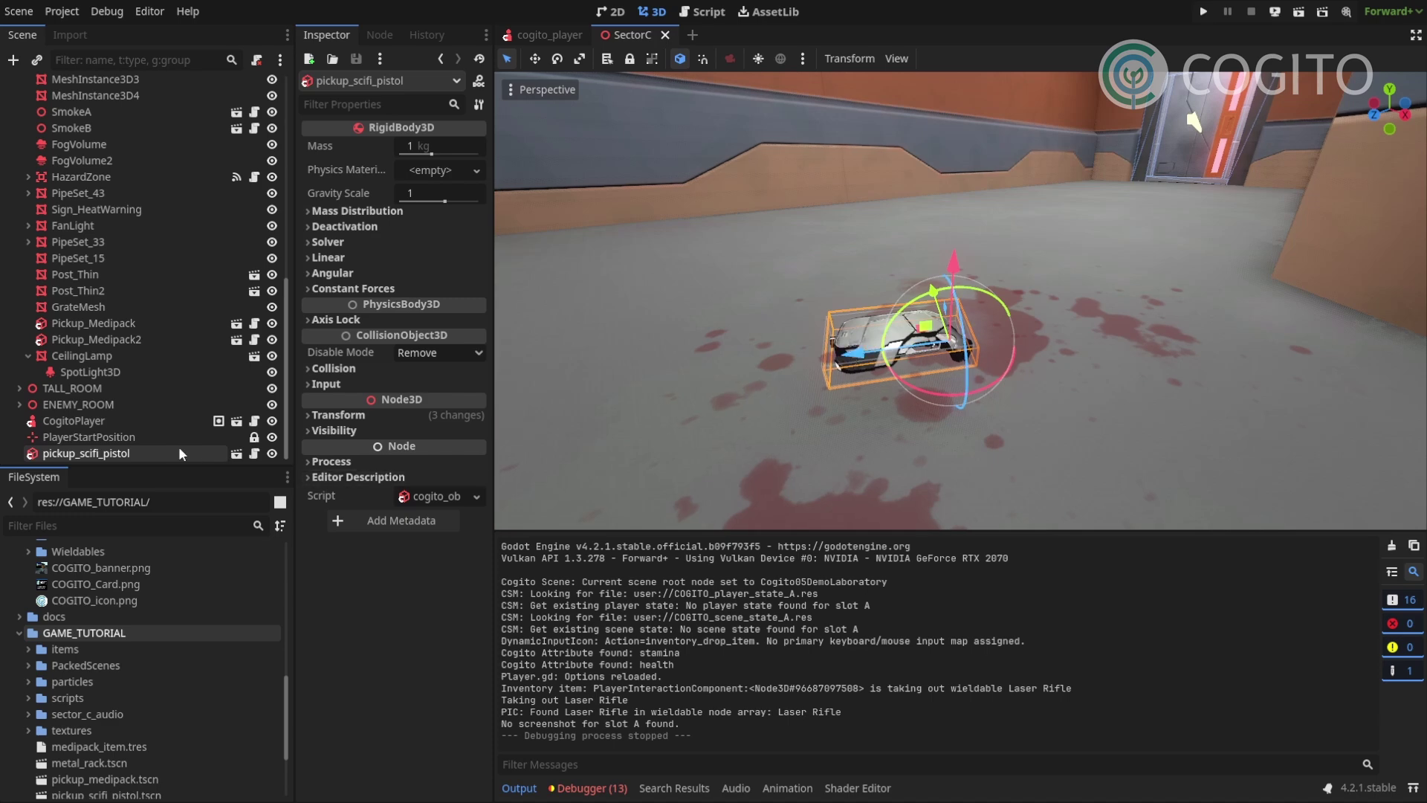
click(237, 454)
middle_drag(968, 354, 974, 317)
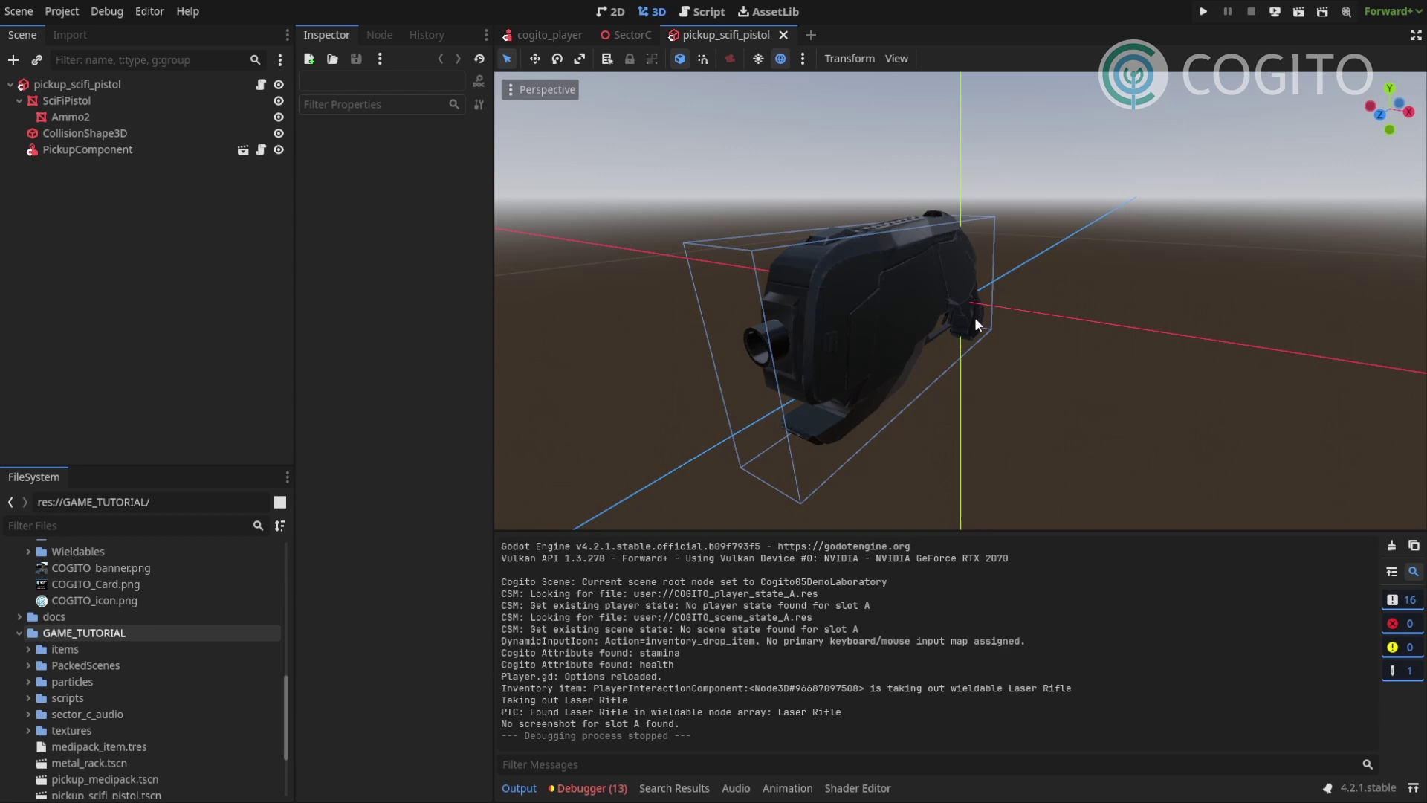
- Examine the properties of the pistol's root node, collision shape and PickupComponent, including the Slot Data options, in a widened Inspector
click(107, 86)
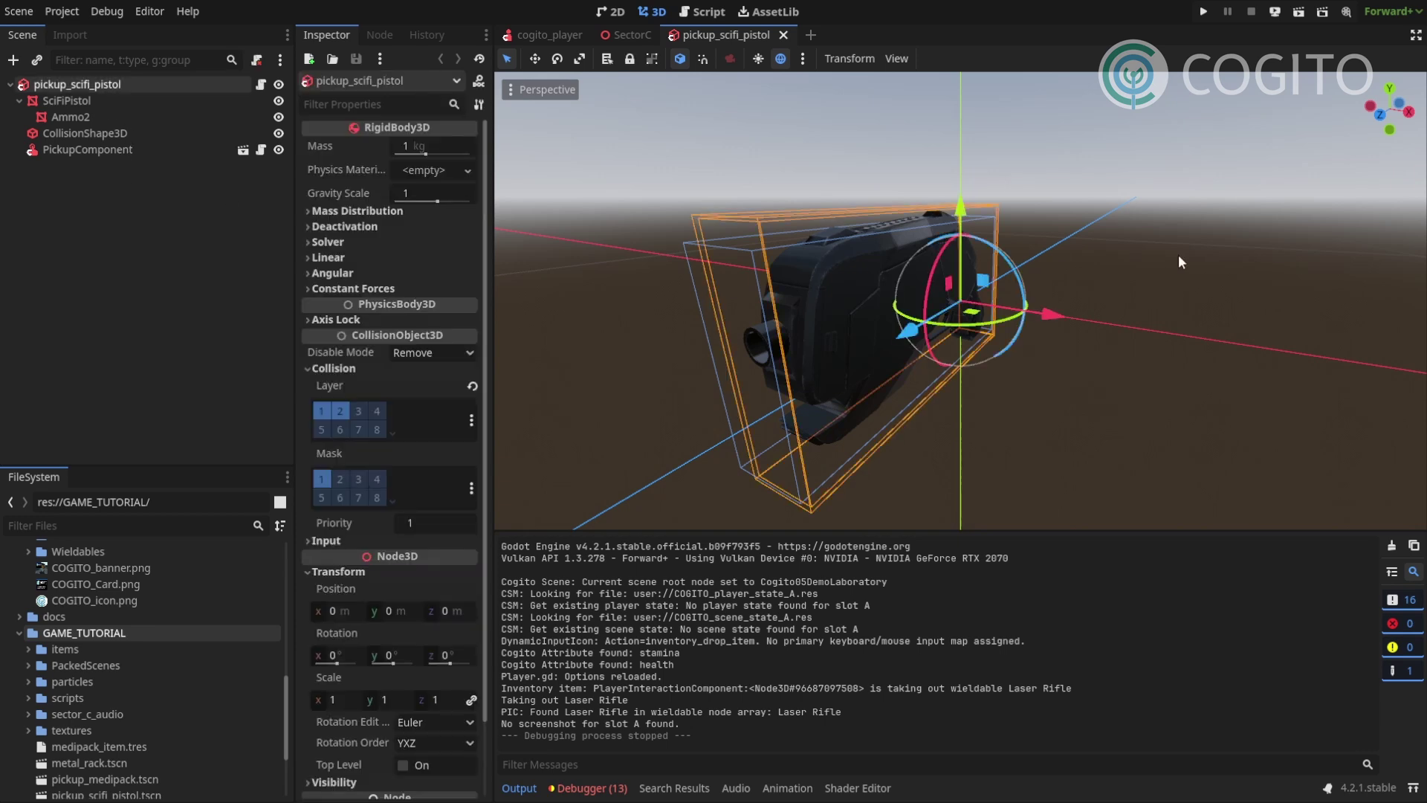
click(82, 134)
click(114, 149)
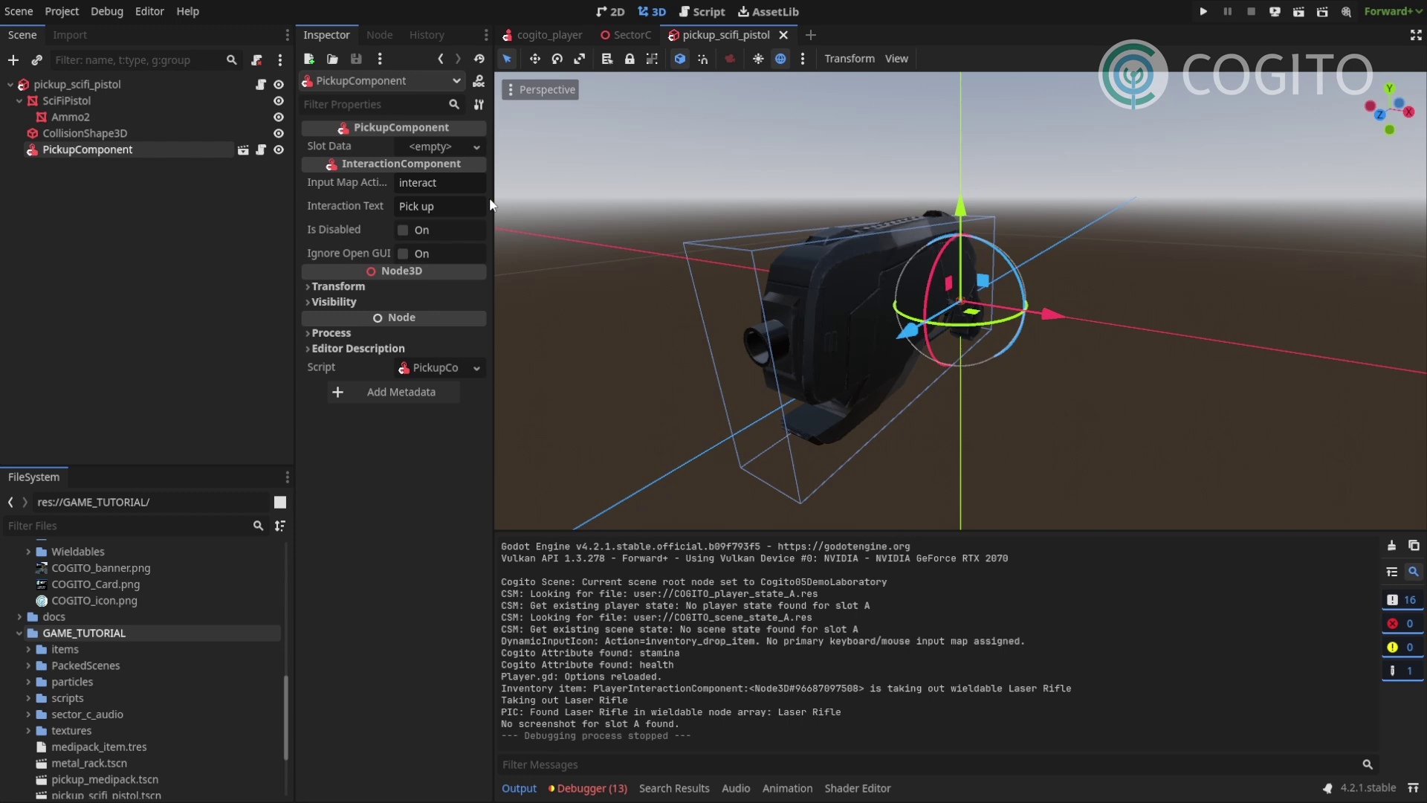
drag(493, 205, 589, 202)
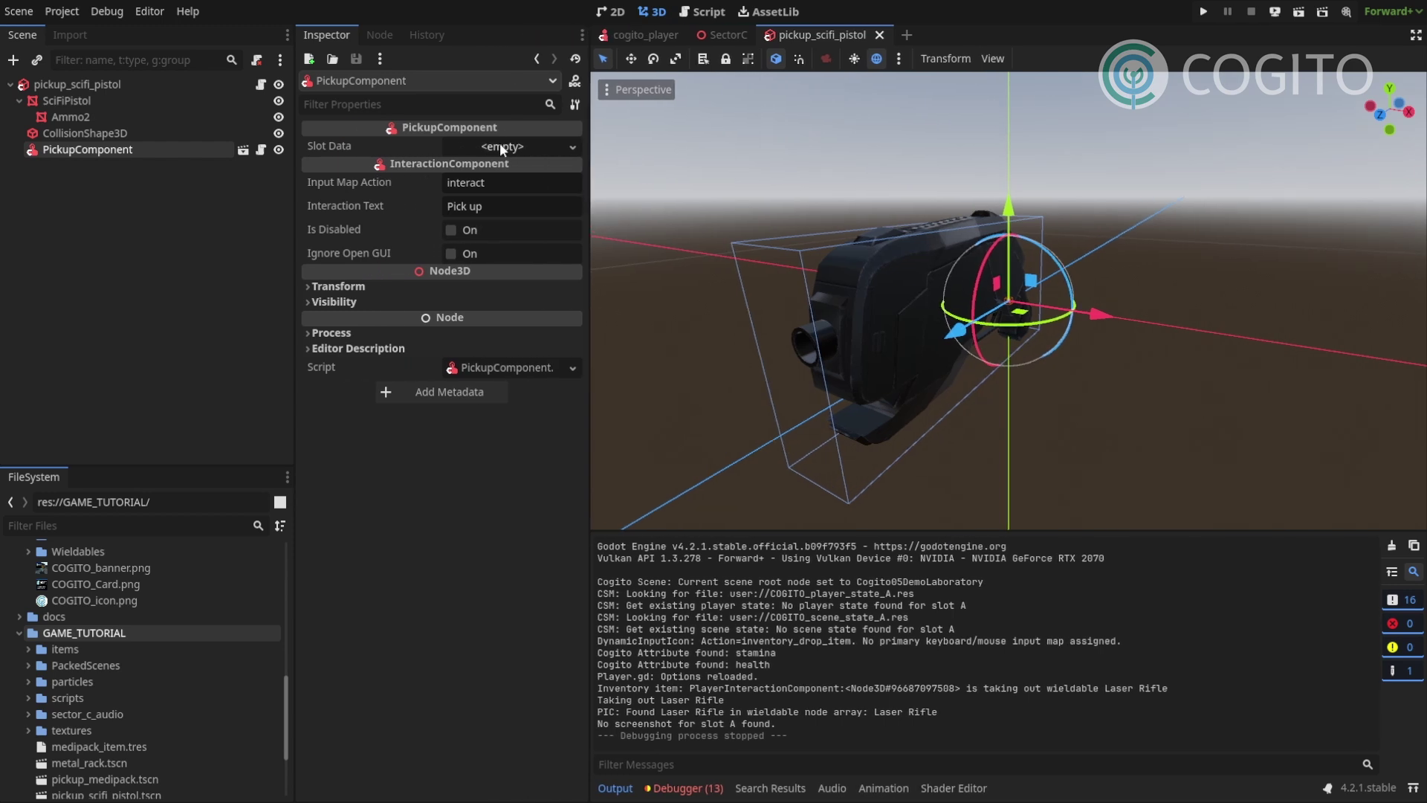
click(78, 88)
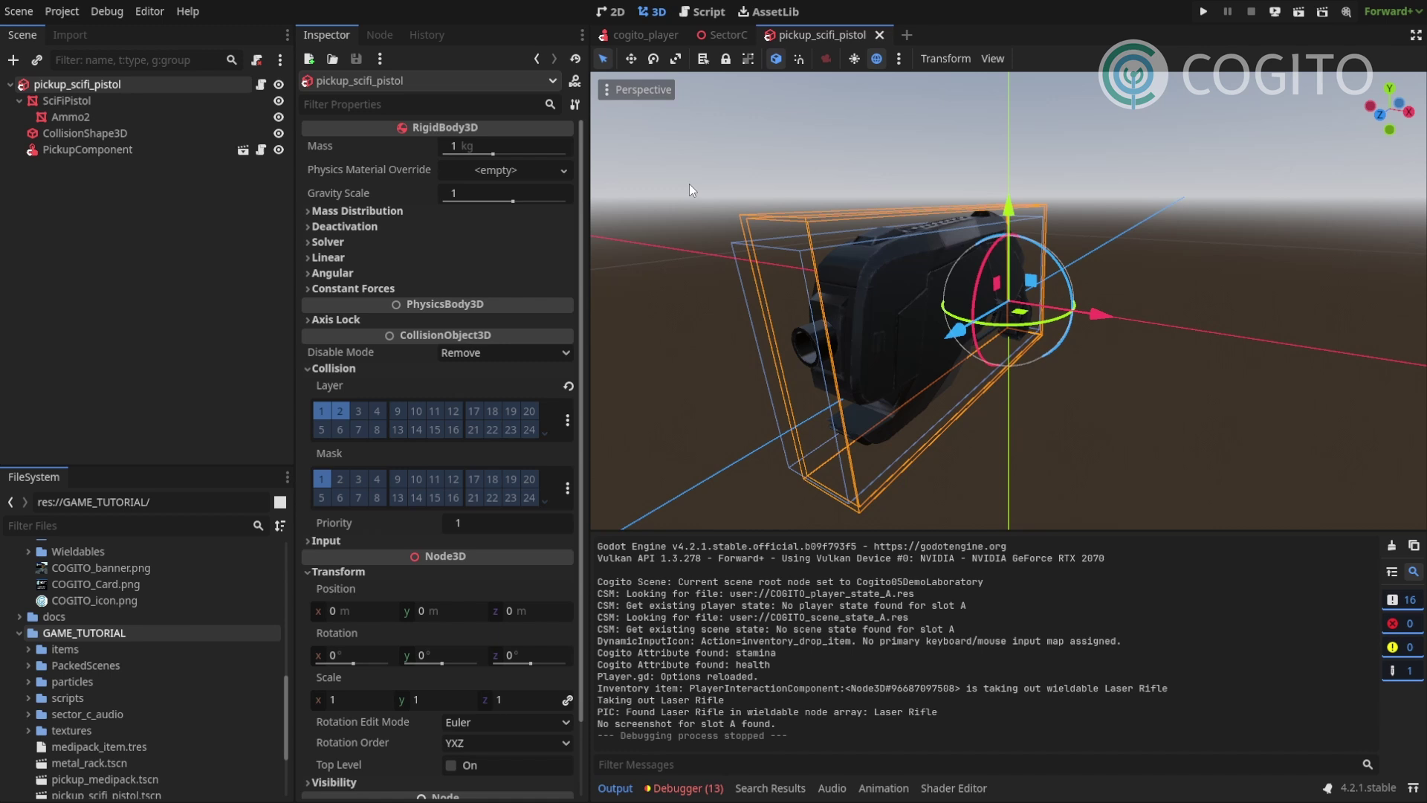
middle_drag(691, 190, 715, 185)
click(114, 150)
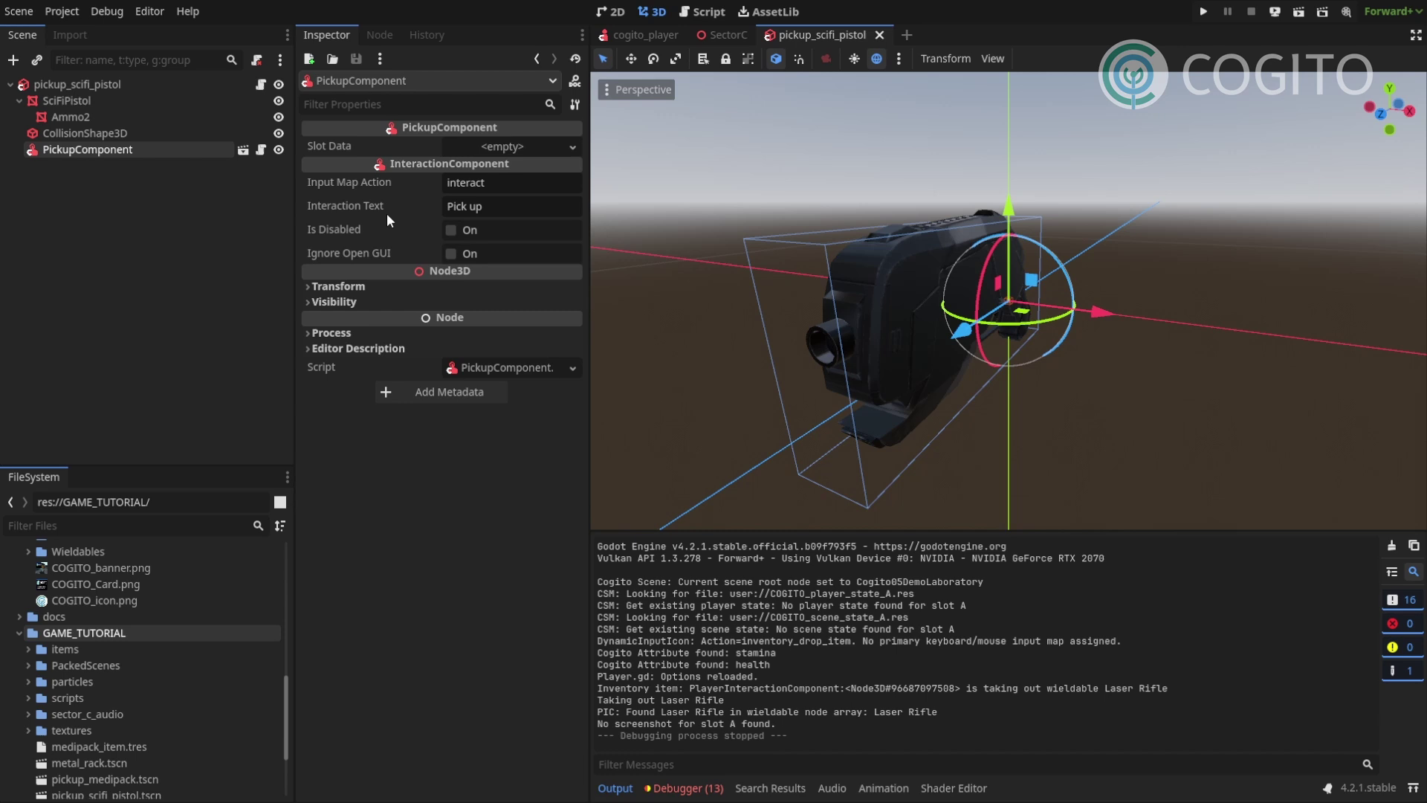
click(516, 150)
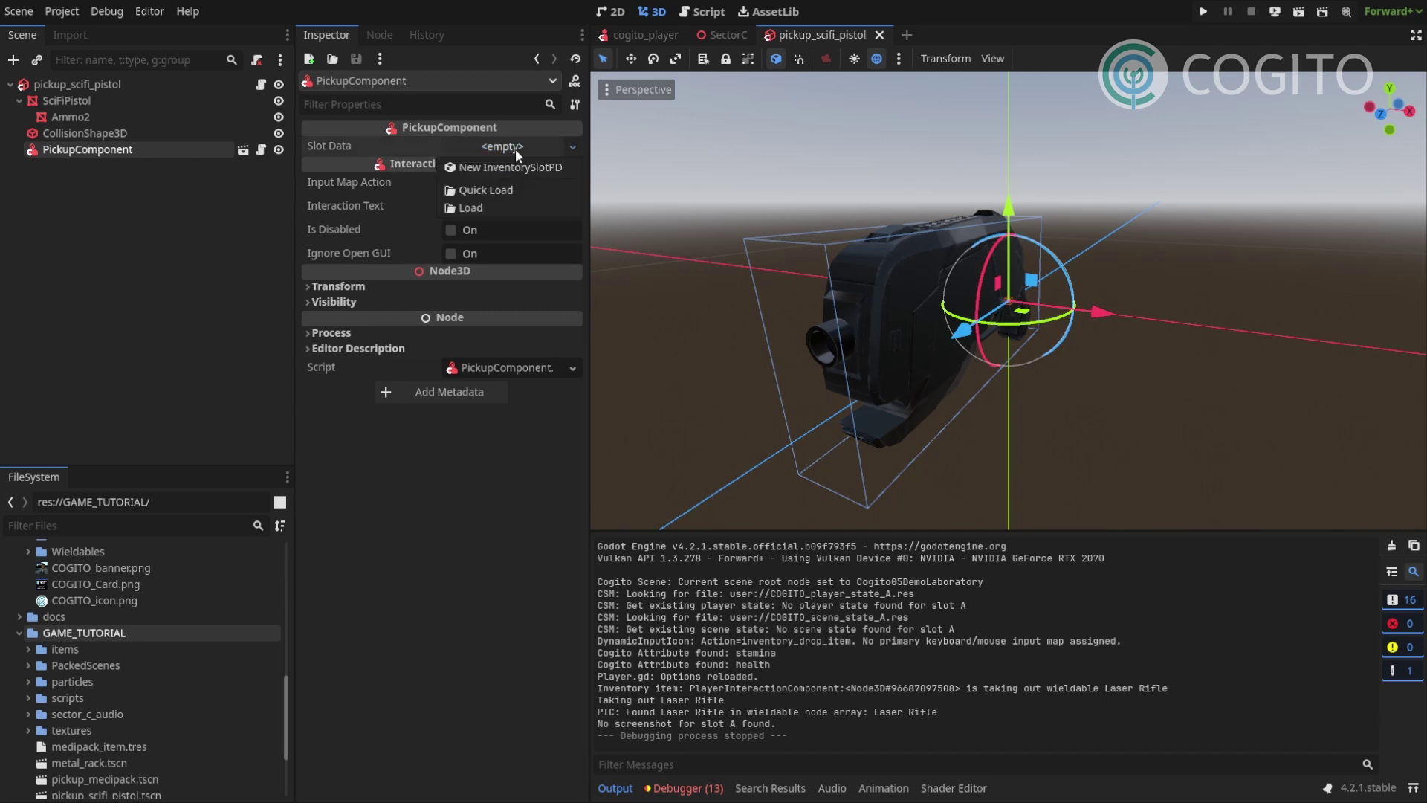
click(515, 149)
click(136, 216)
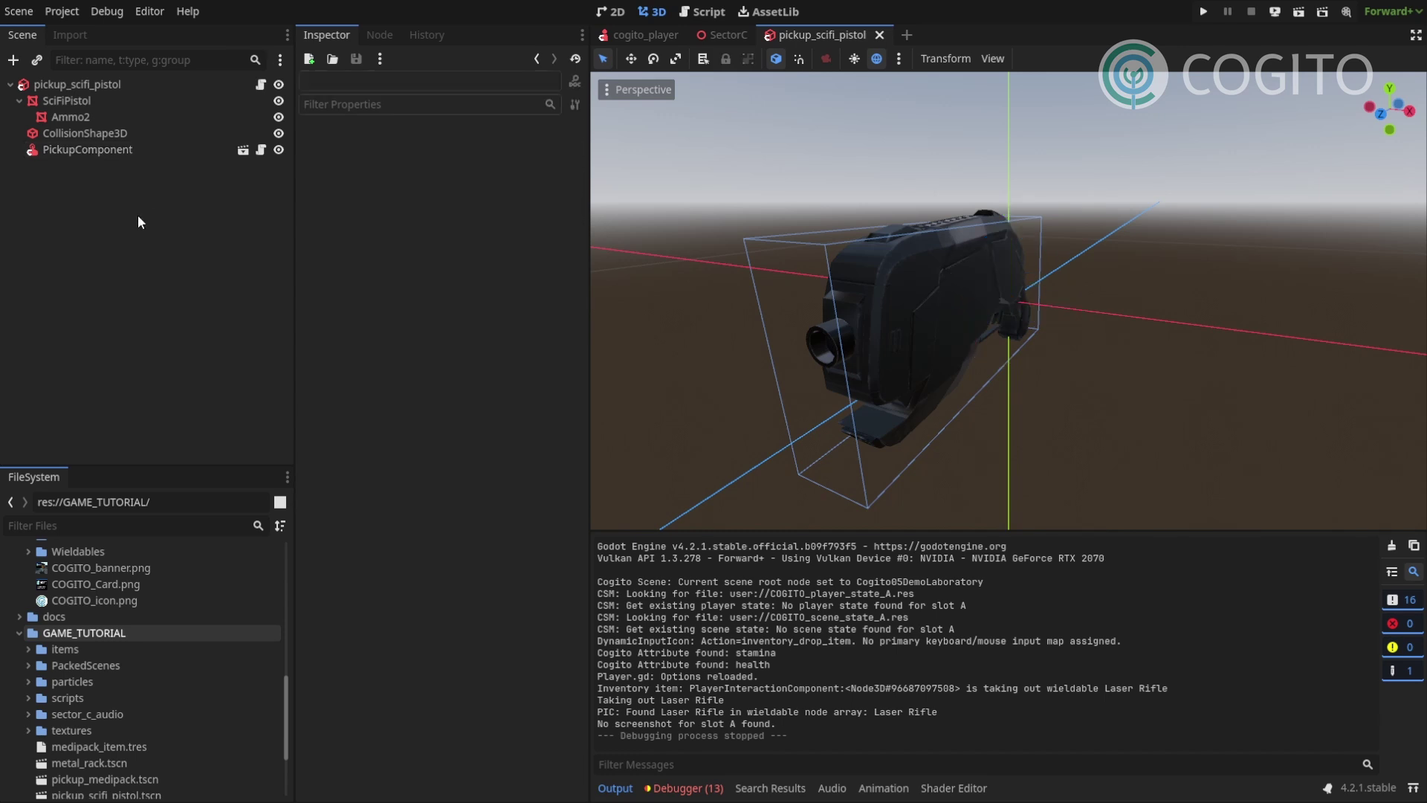
- Give the PickupComponent a new InventorySlotPD as Slot Data, with a new WieldableItemPD as its Inventory Item
click(160, 152)
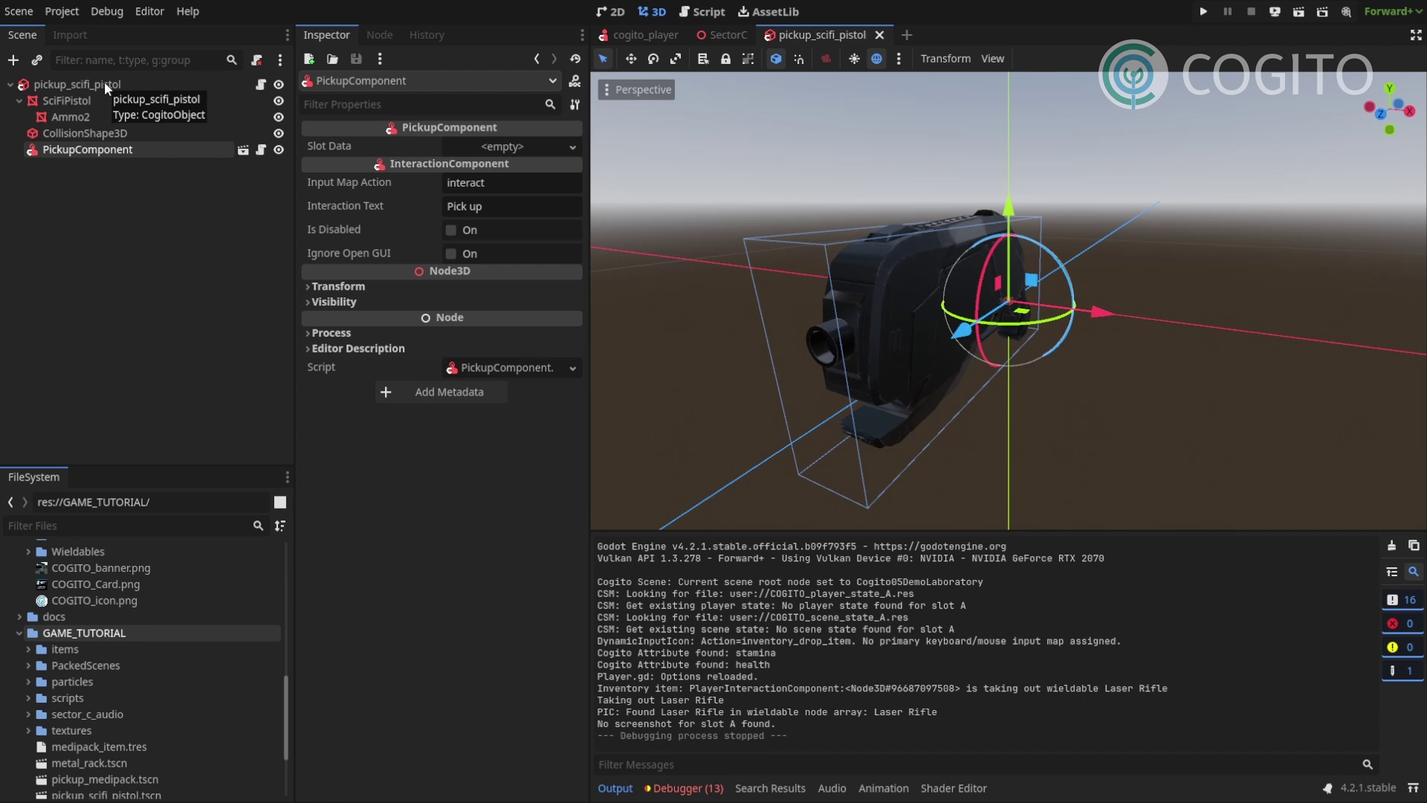
click(463, 143)
click(498, 166)
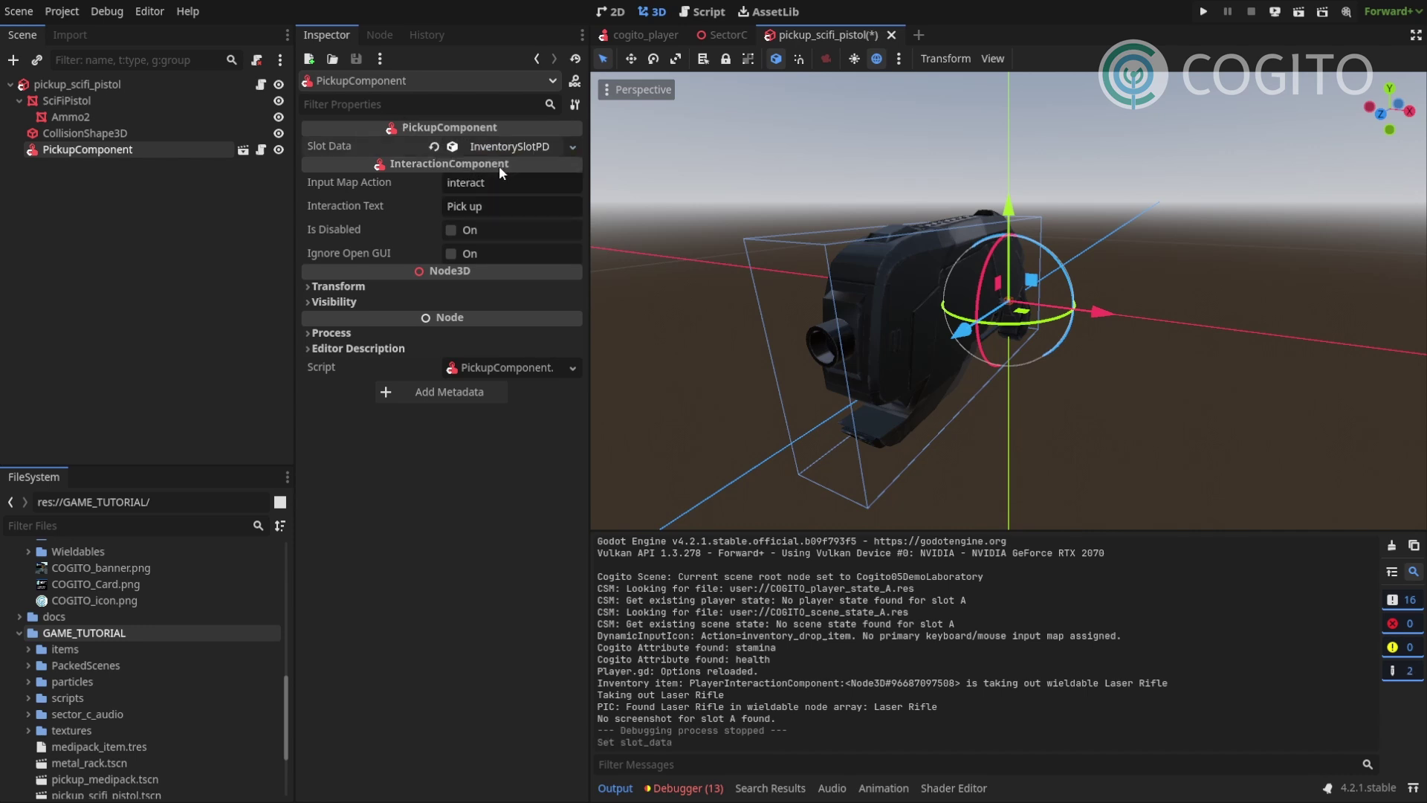
click(509, 149)
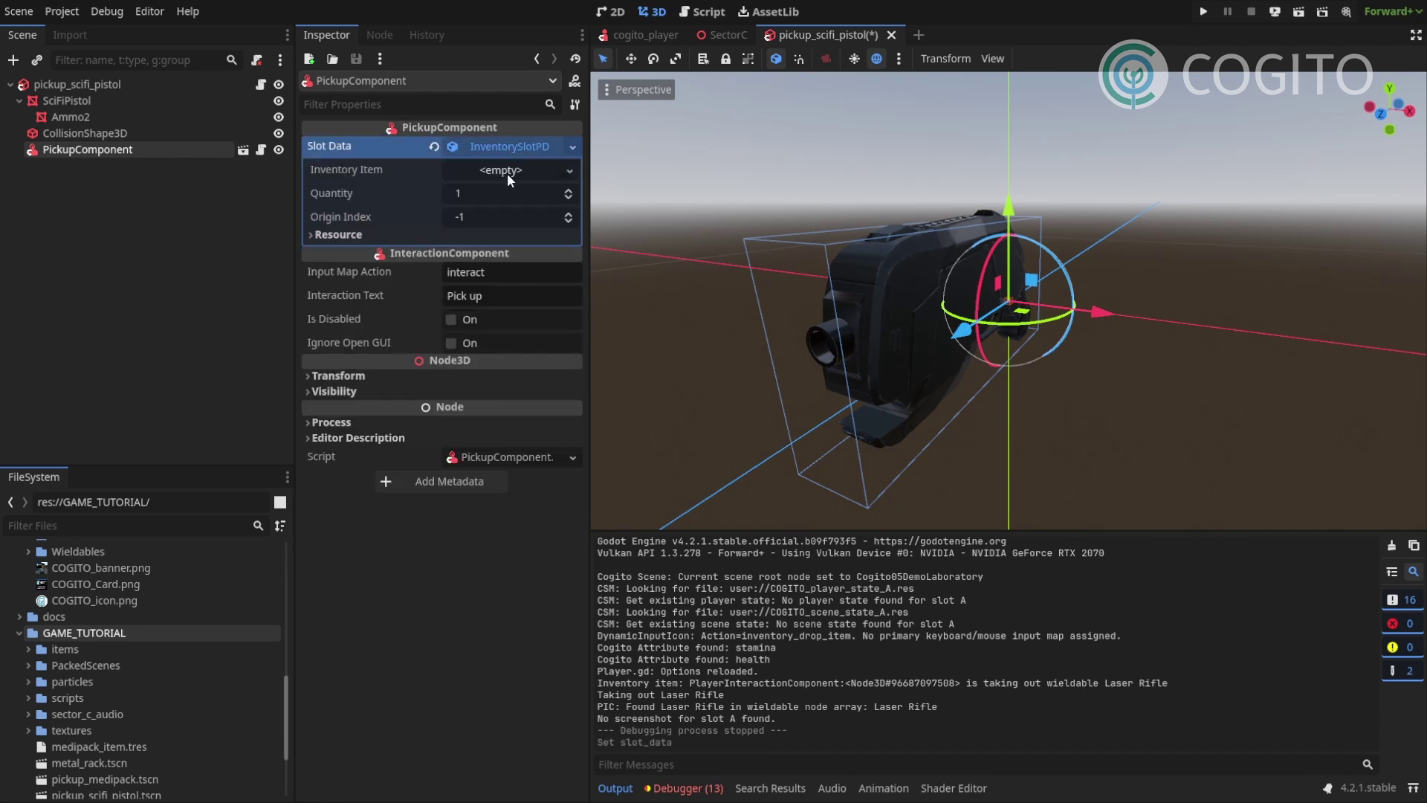
click(507, 176)
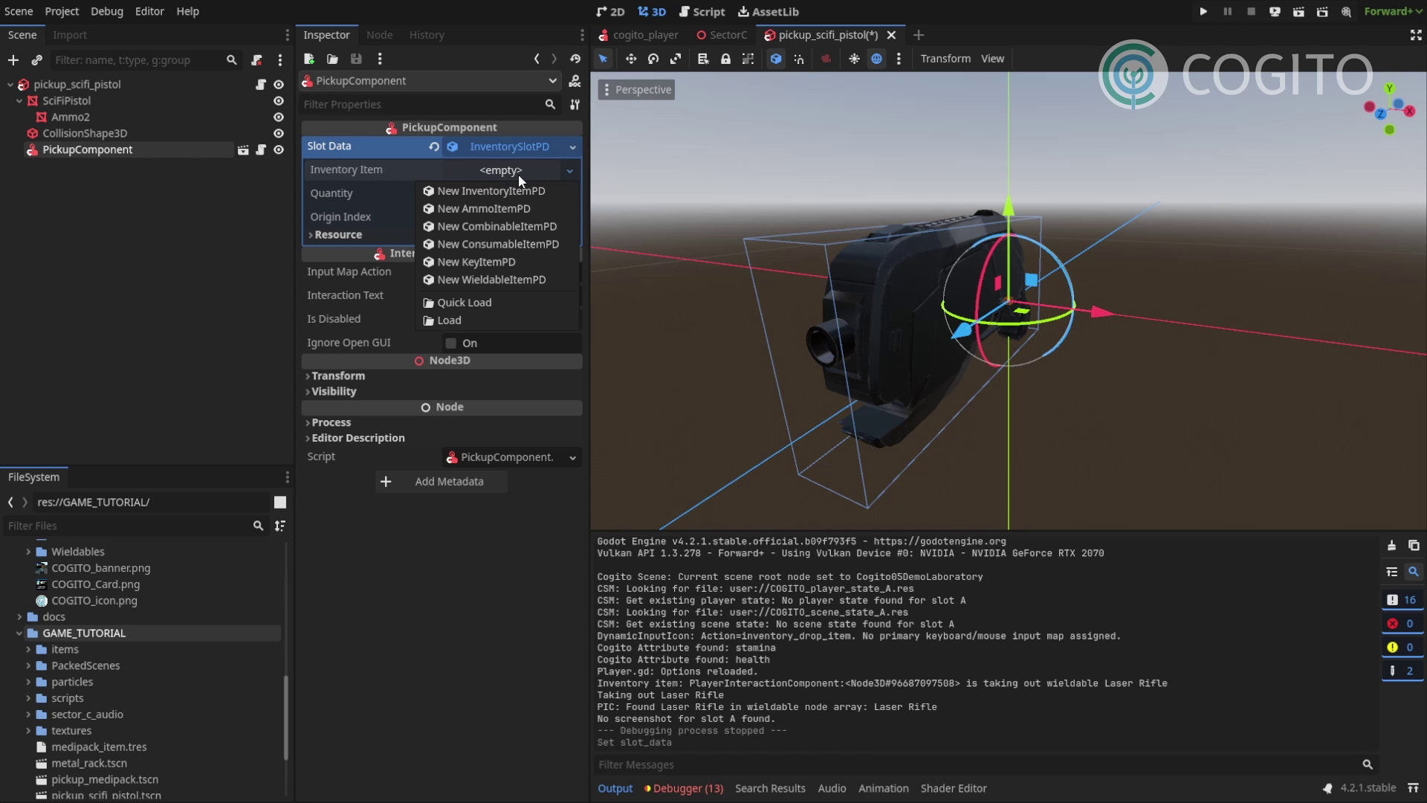
click(527, 279)
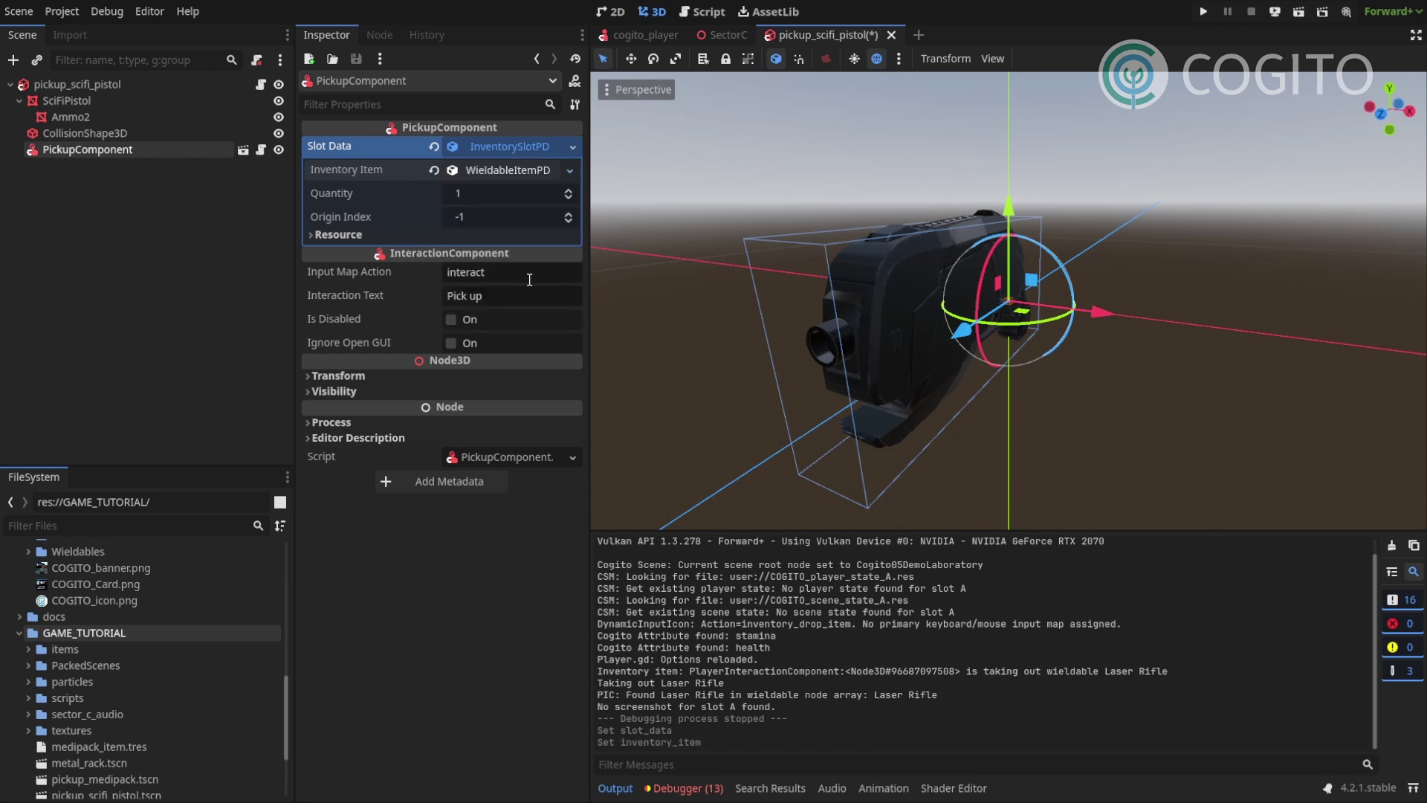
- Name the wieldable item "Blaster" and enter the description "Looks like it would be deadly."
click(510, 175)
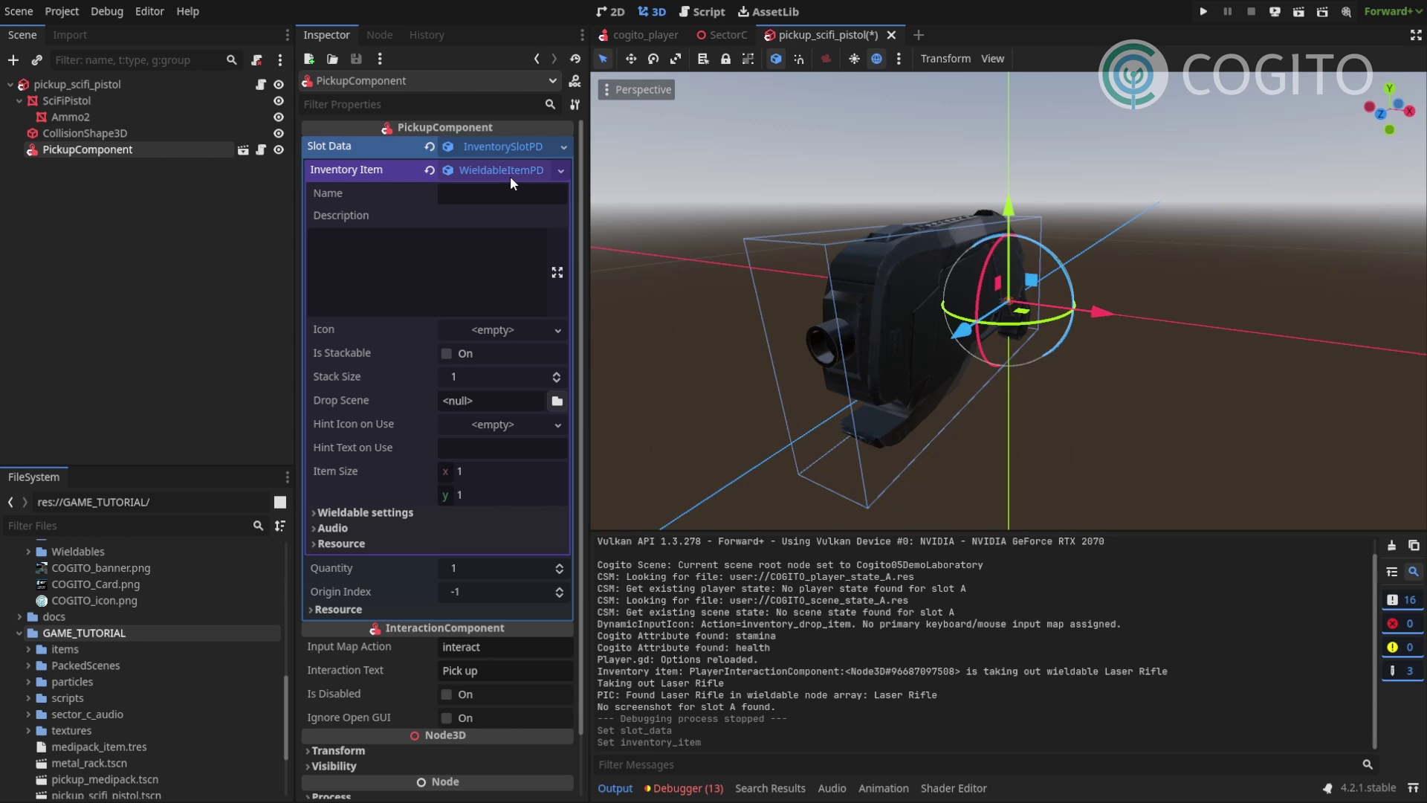
click(510, 193)
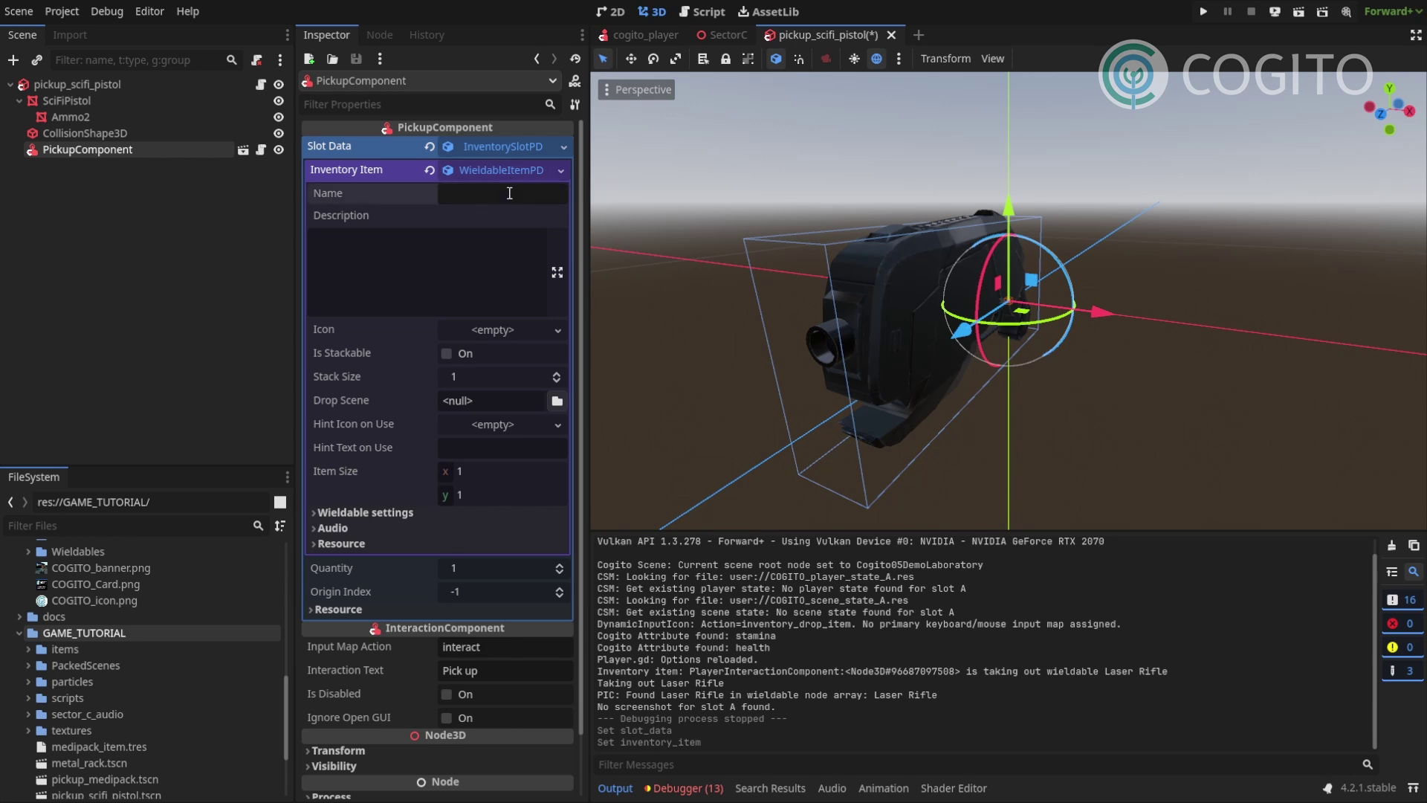
text(Blaster)
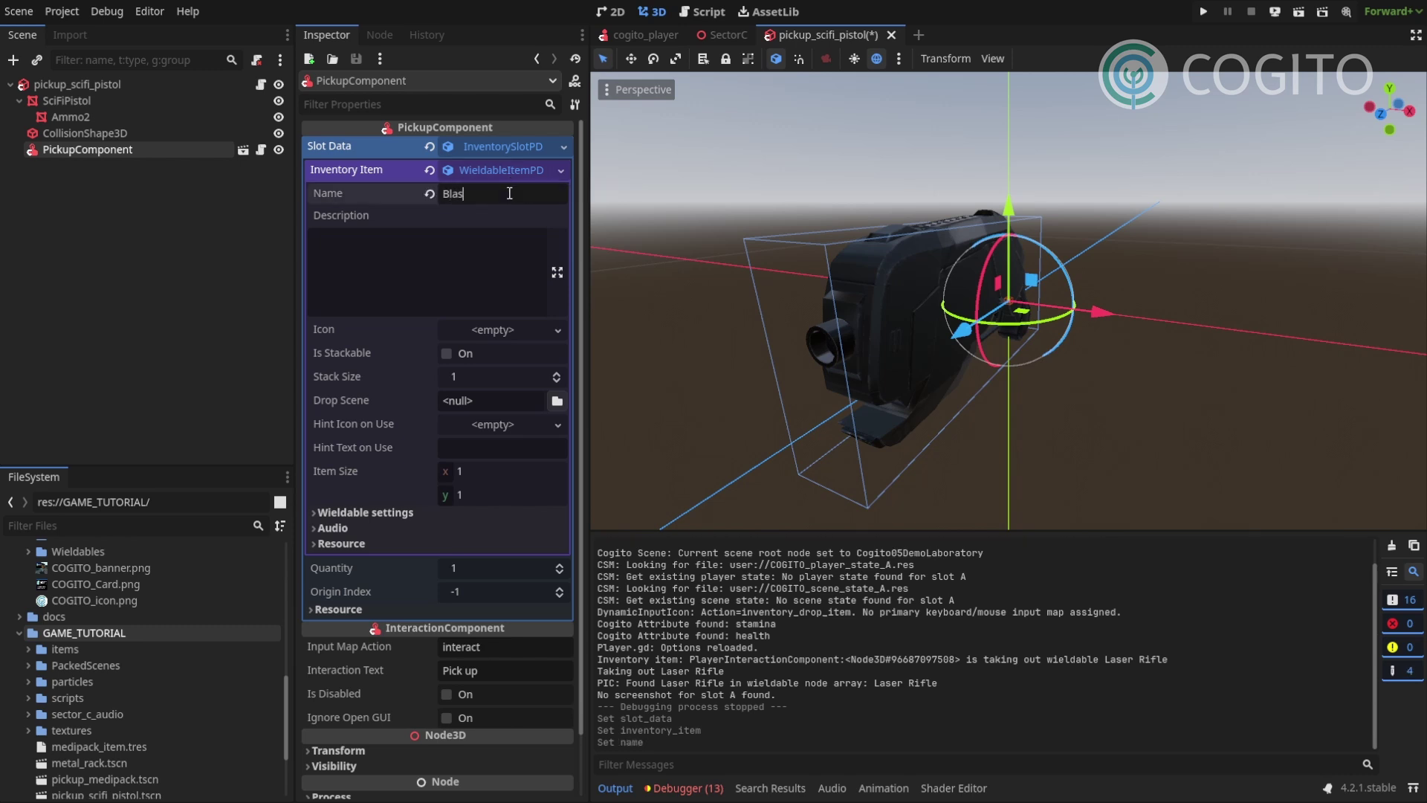
click(503, 234)
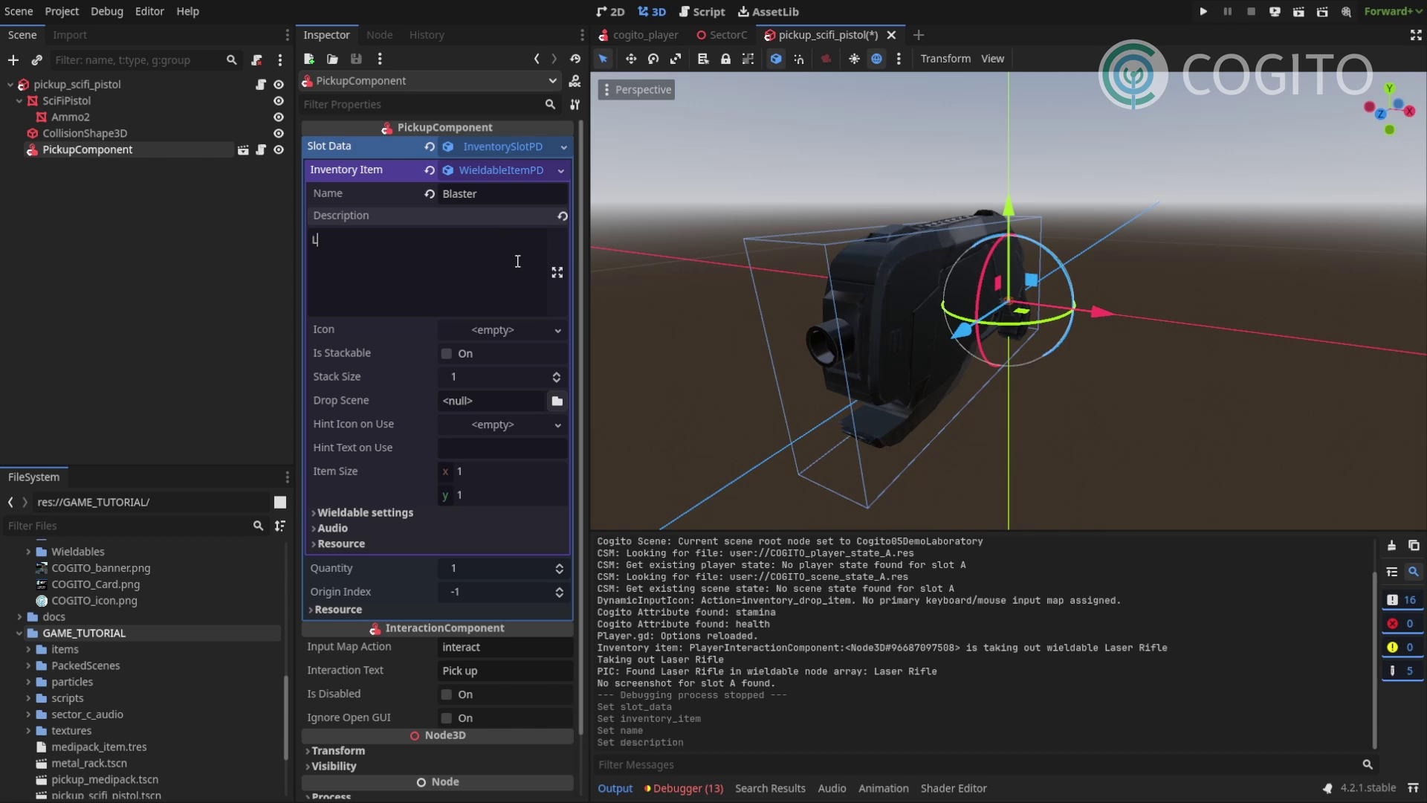
text(Looks like it would be)
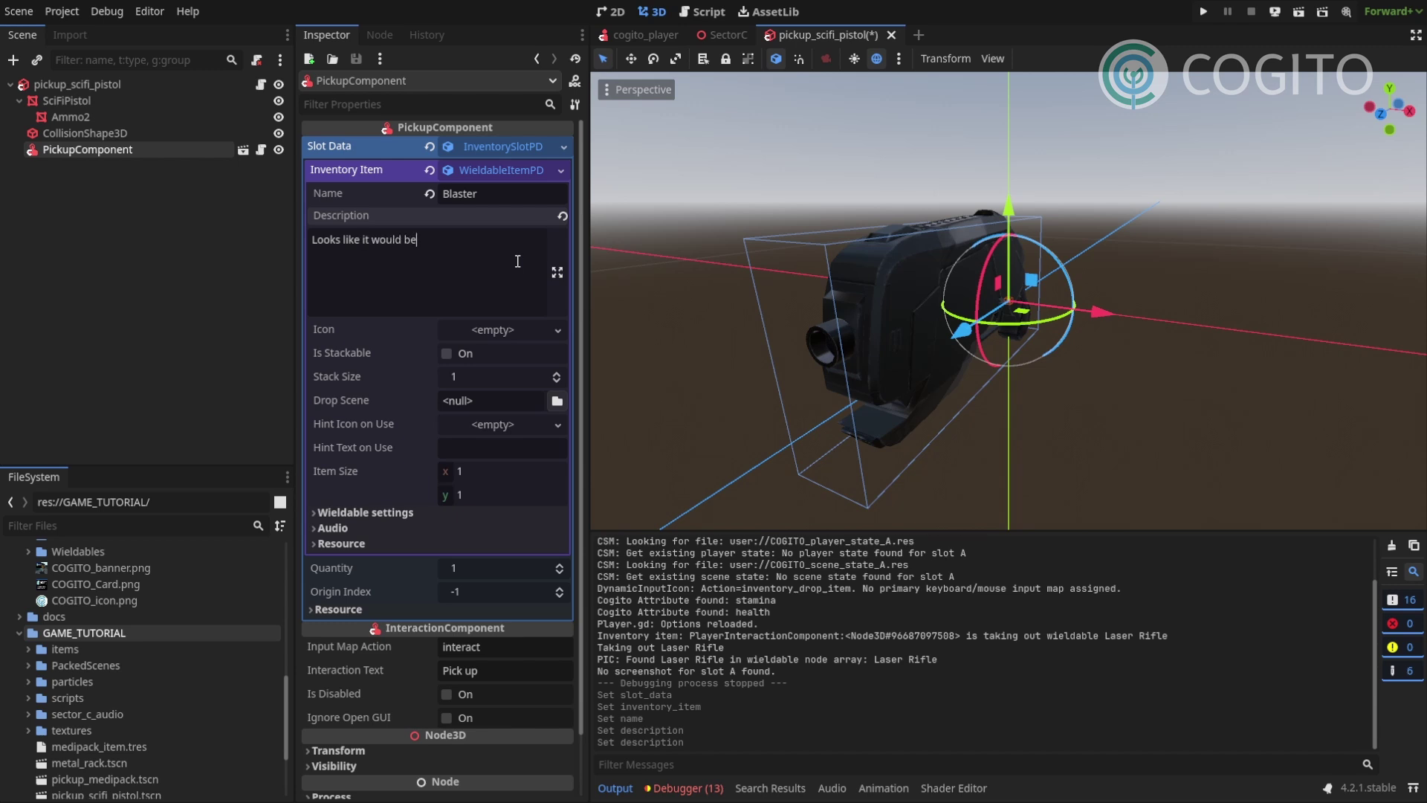
text( deadly.)
- Save the wieldable item resource as blaster_item.tres in the GAME_TUTORIAL folder
right_click(507, 173)
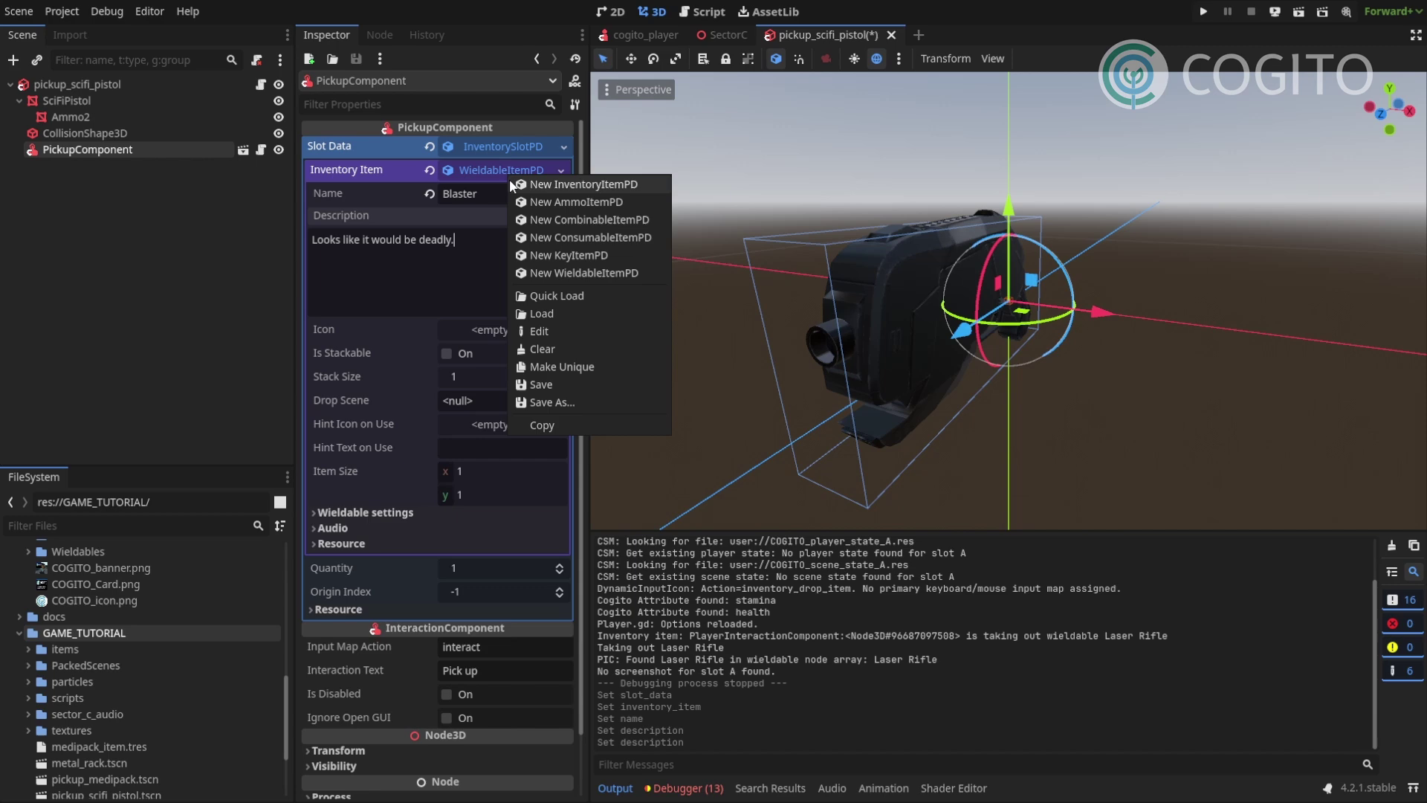
click(563, 402)
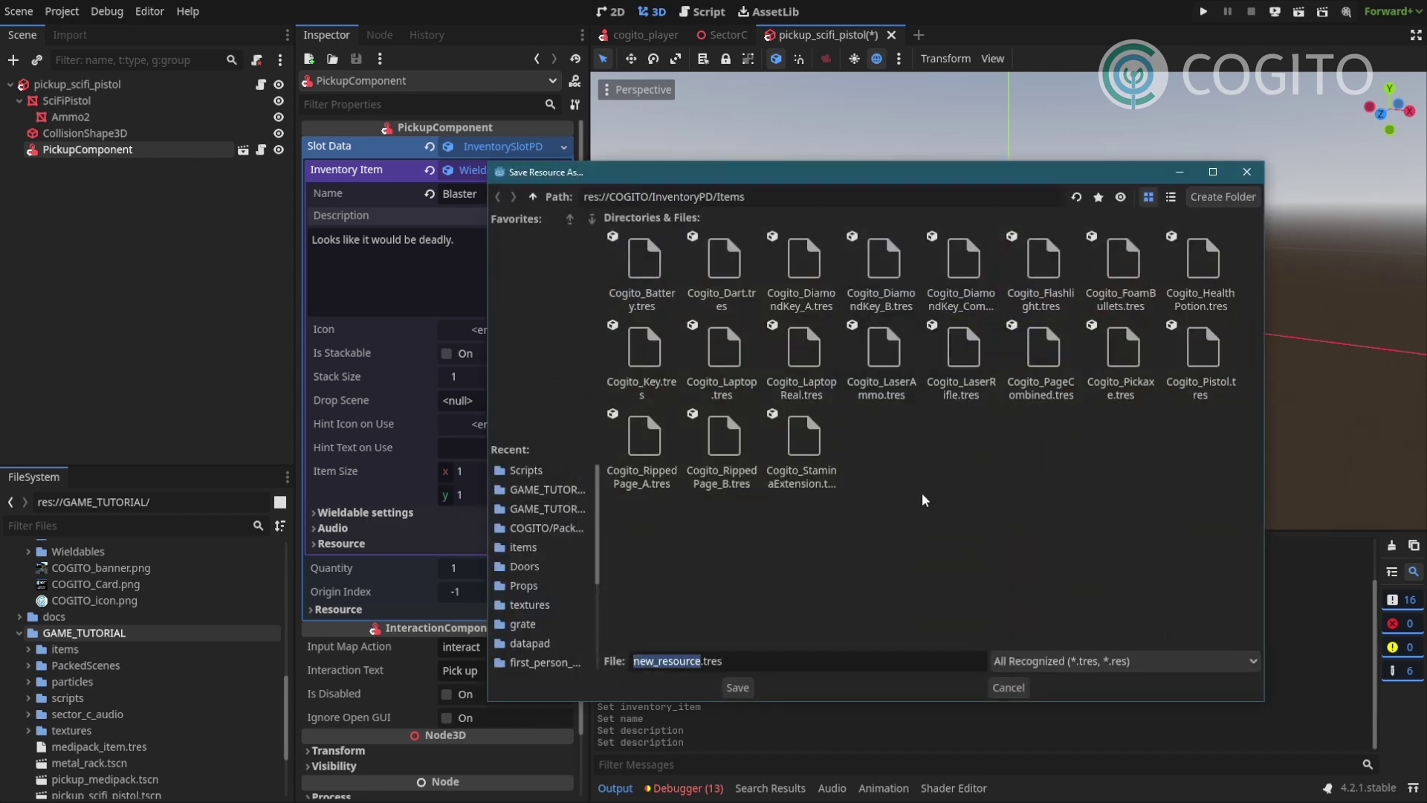
click(542, 490)
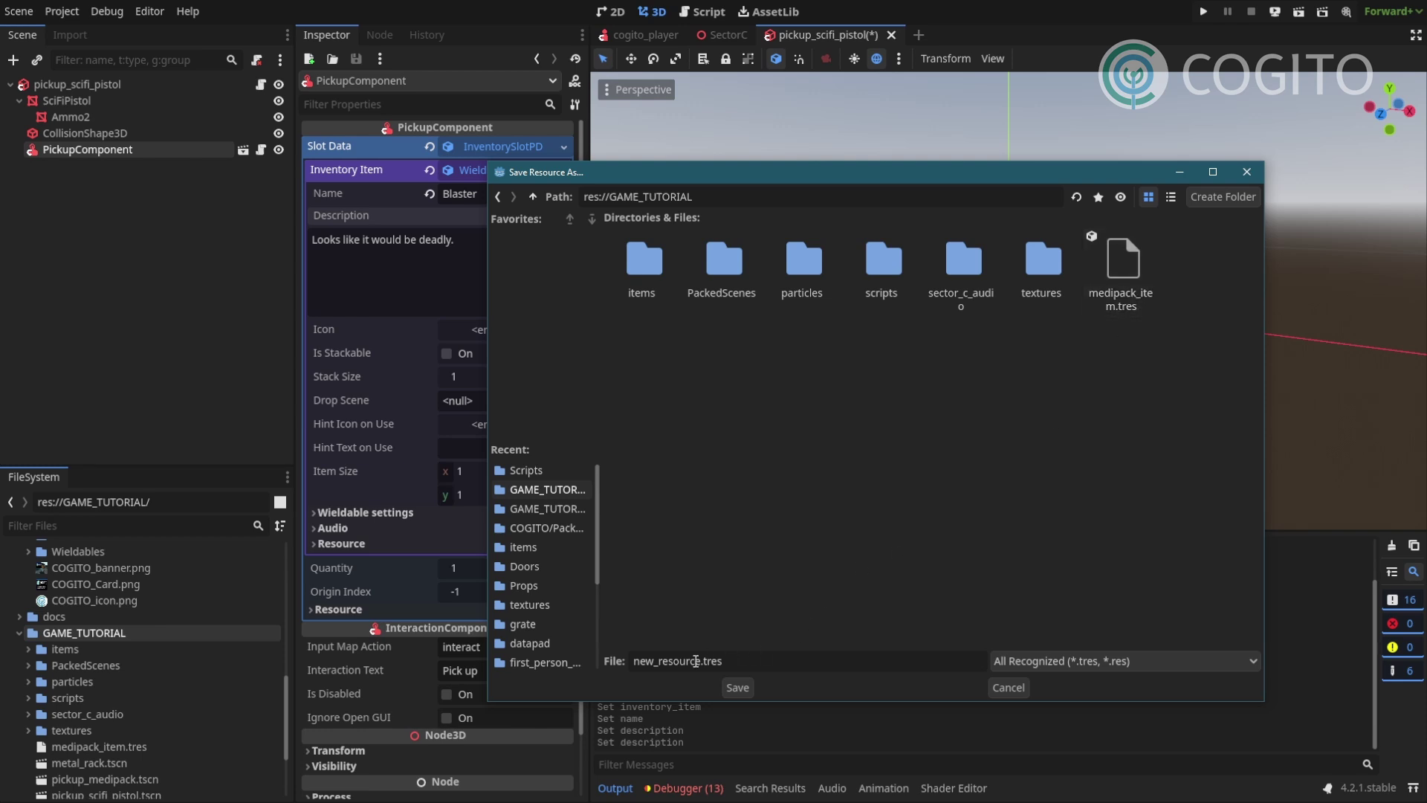
drag(702, 661, 598, 658)
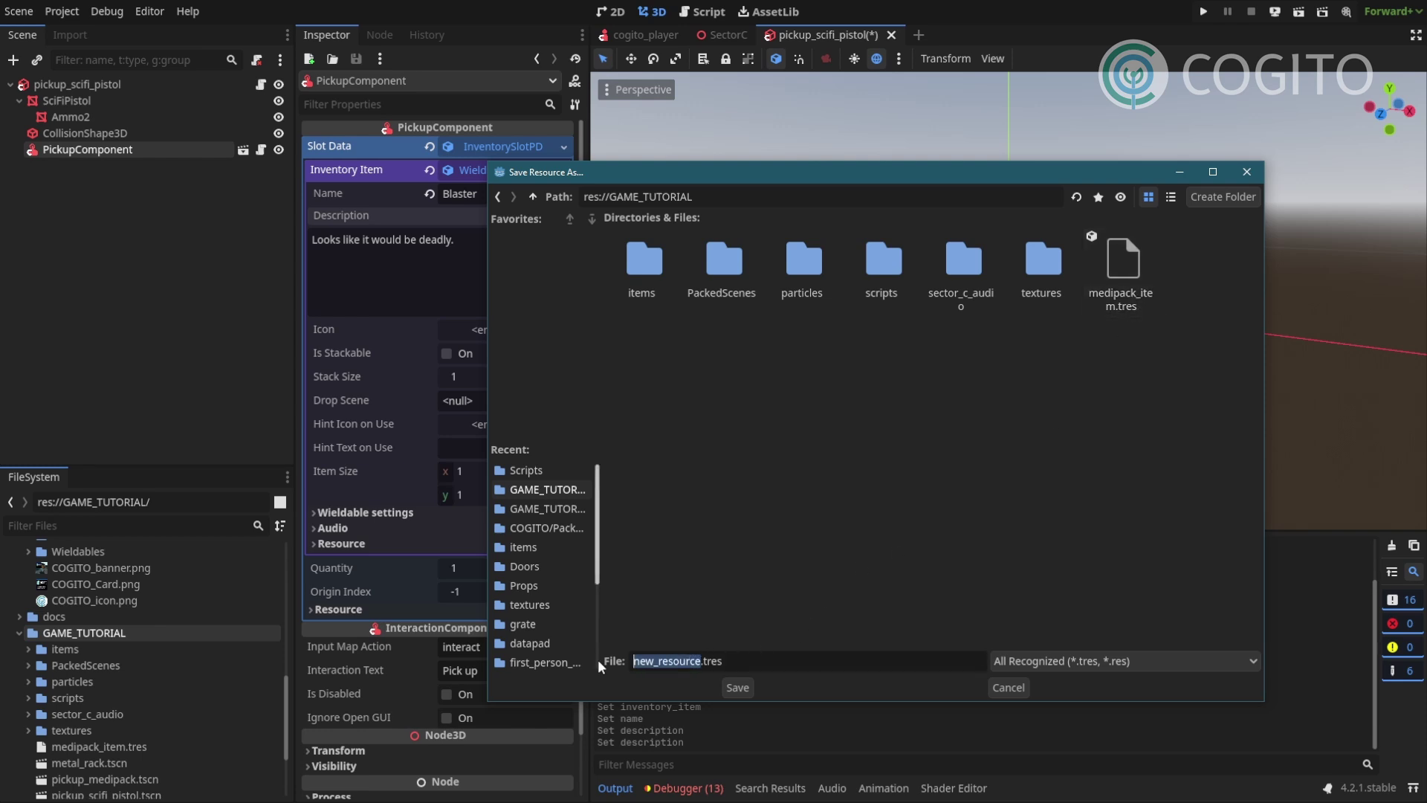
text(blaster_item)
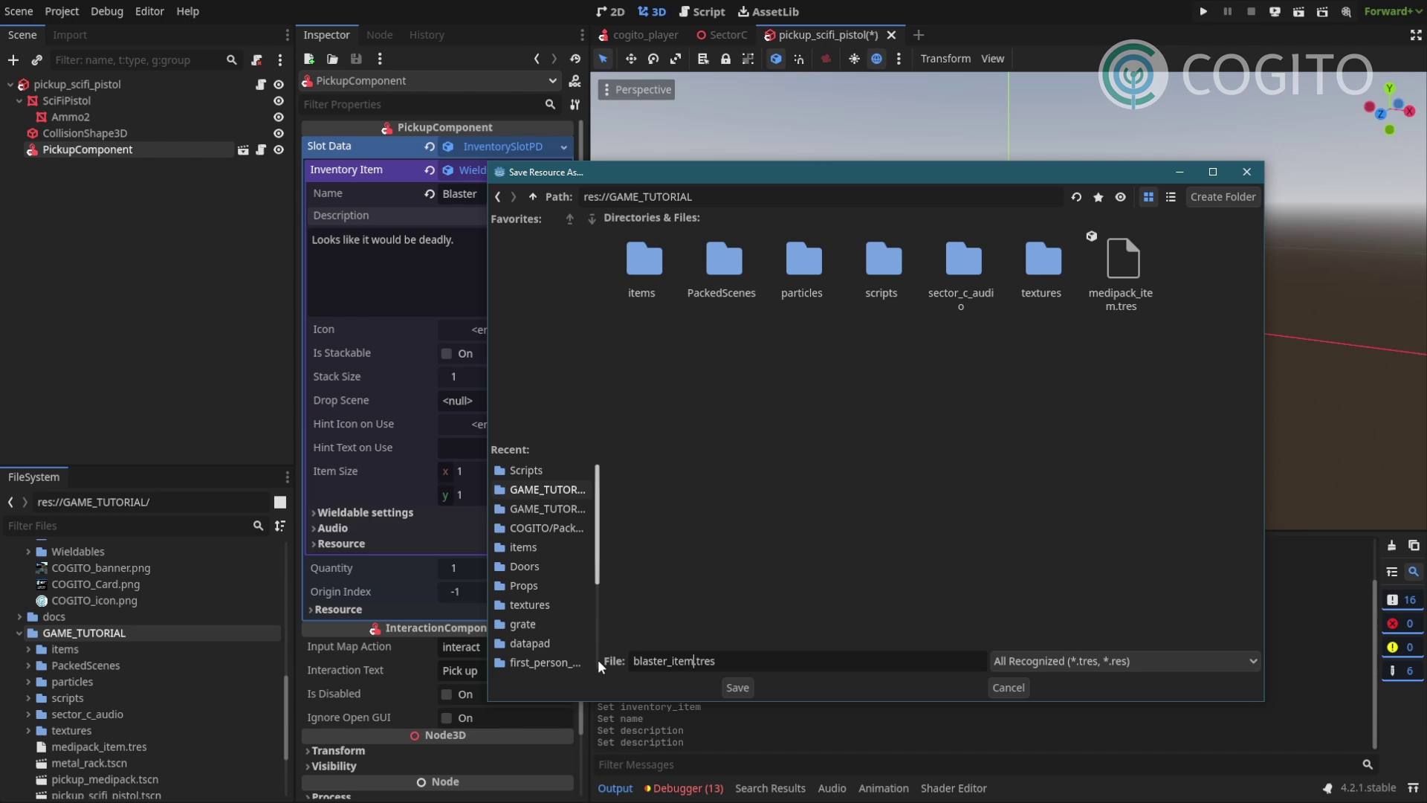
key(Return)
- Locate blaster_item.tres among the project files and open the resource's own properties for editing
click(517, 168)
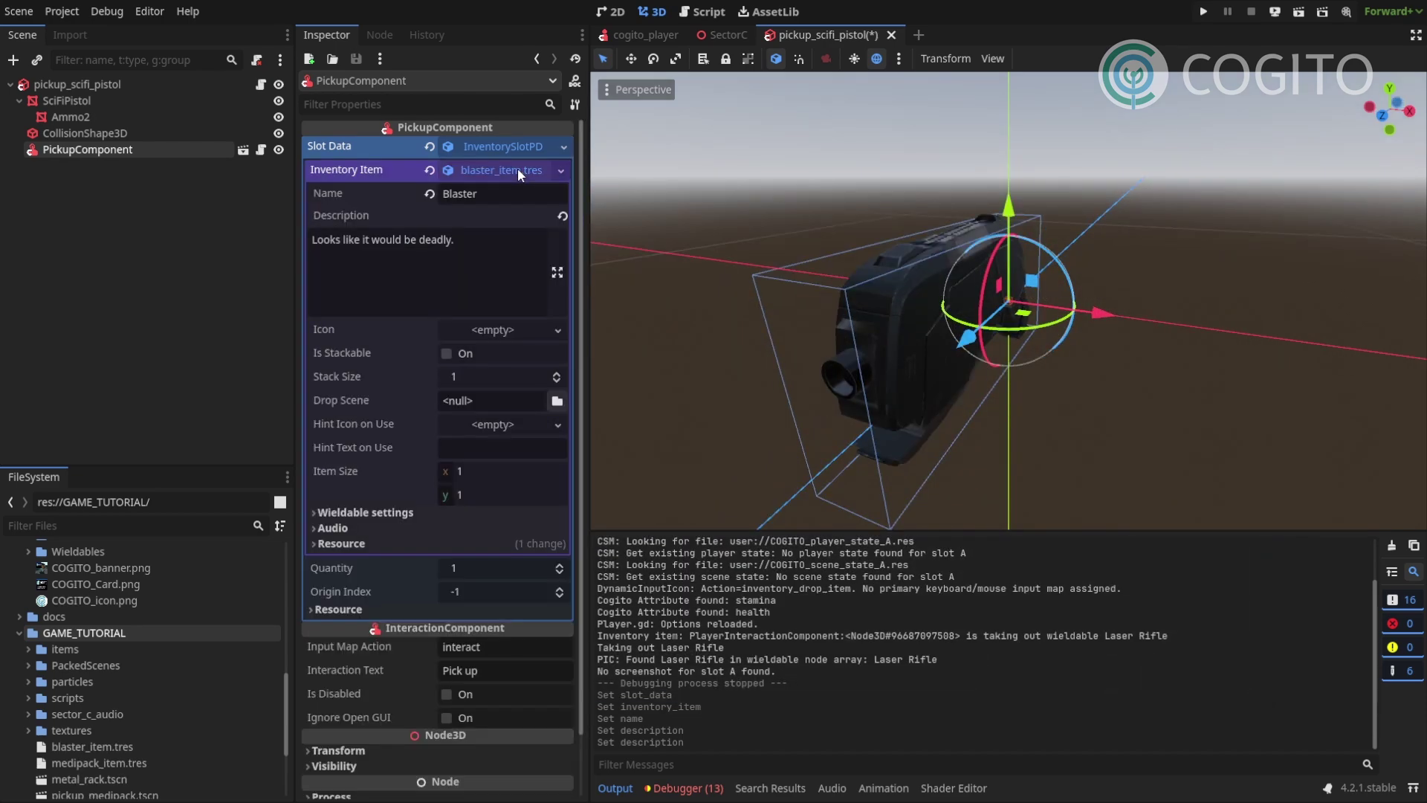
right_click(517, 168)
click(586, 419)
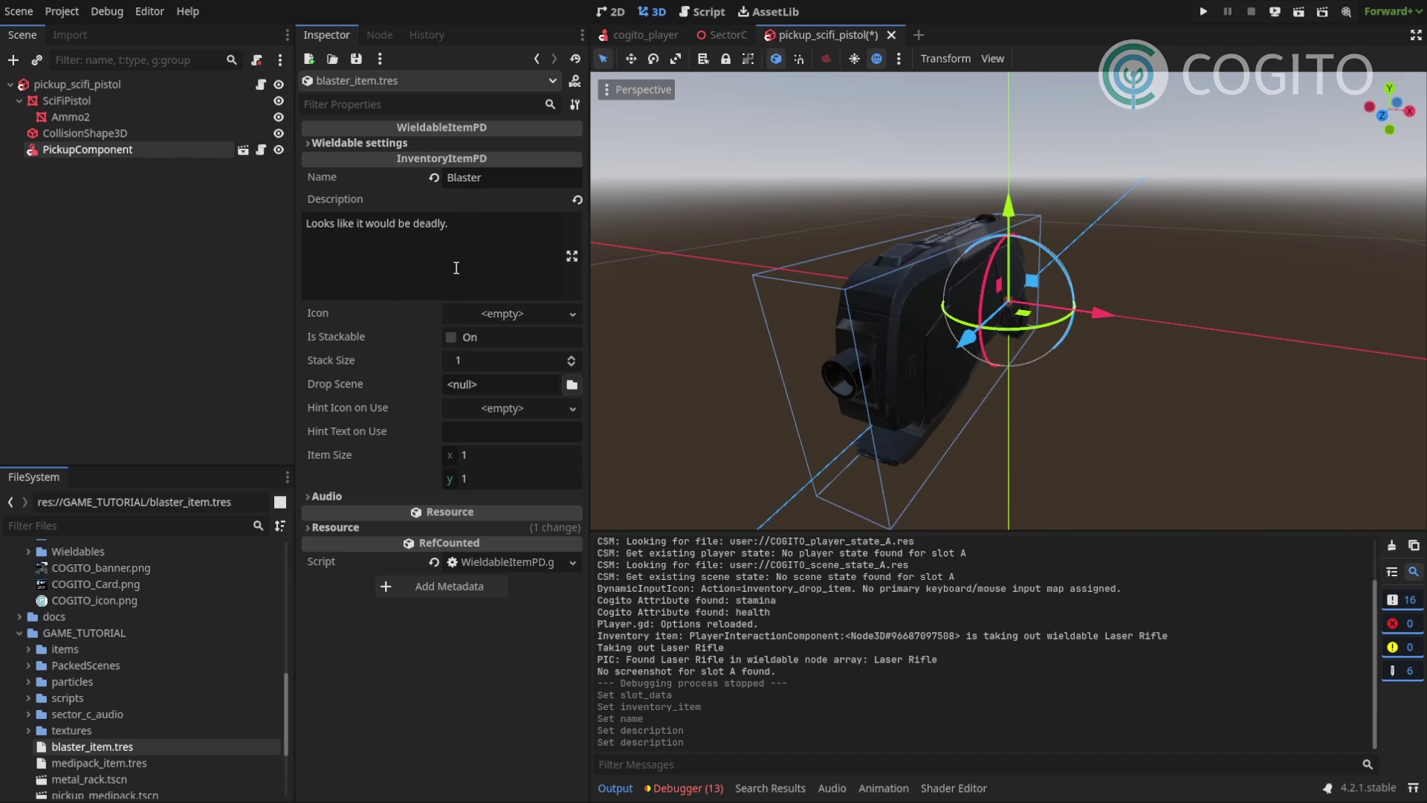
click(482, 243)
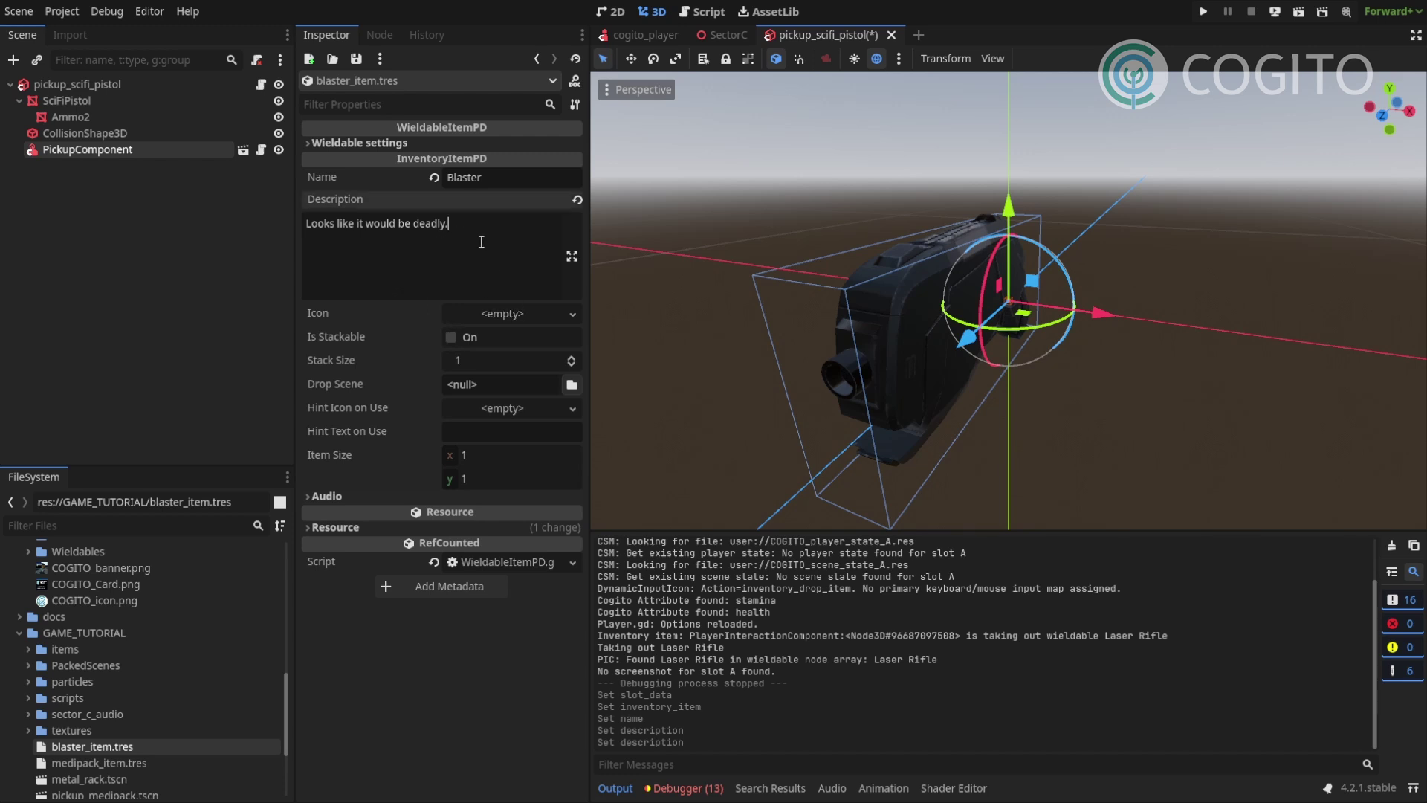
- Assign GAME_TUTORIAL/items/blaster_icon.png as the blaster item's icon
click(498, 319)
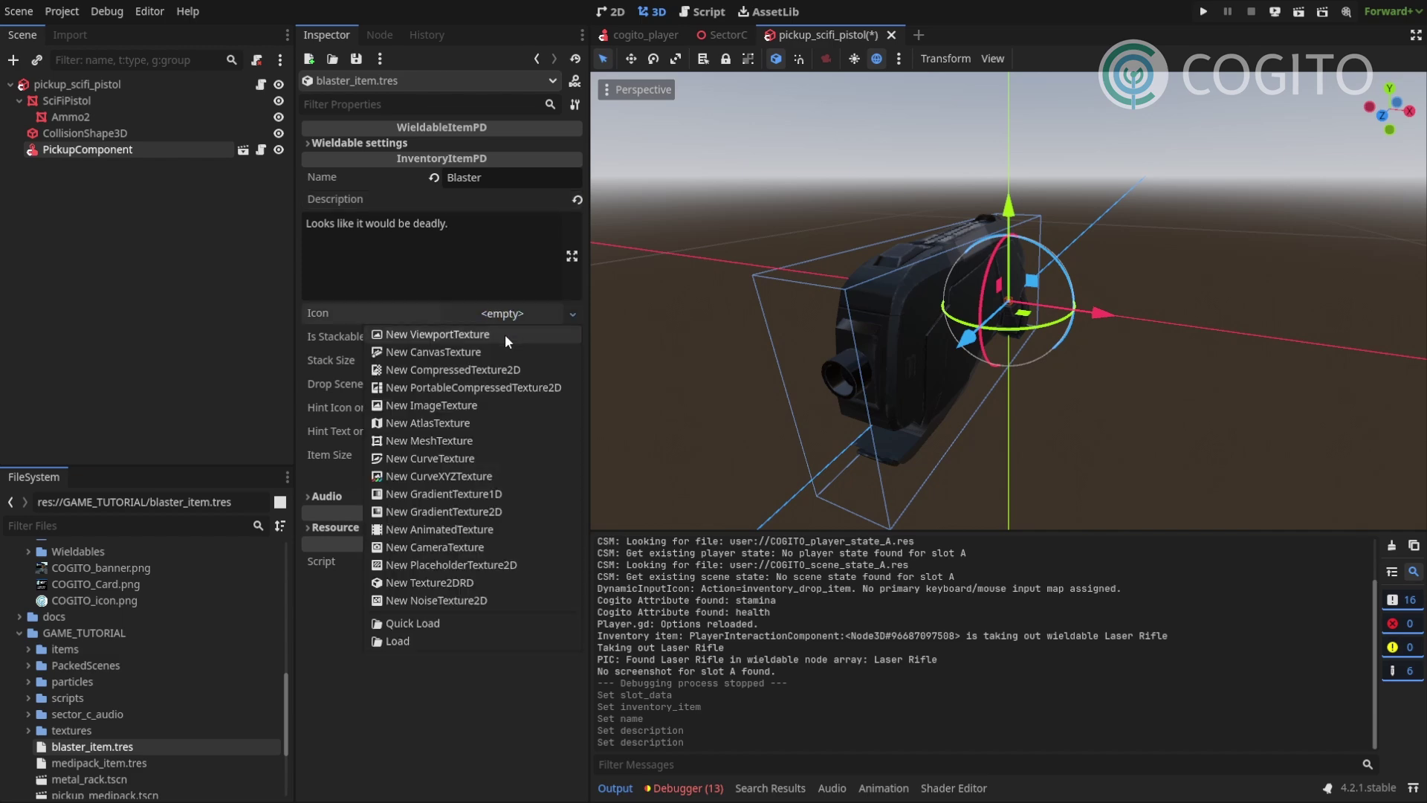
click(415, 622)
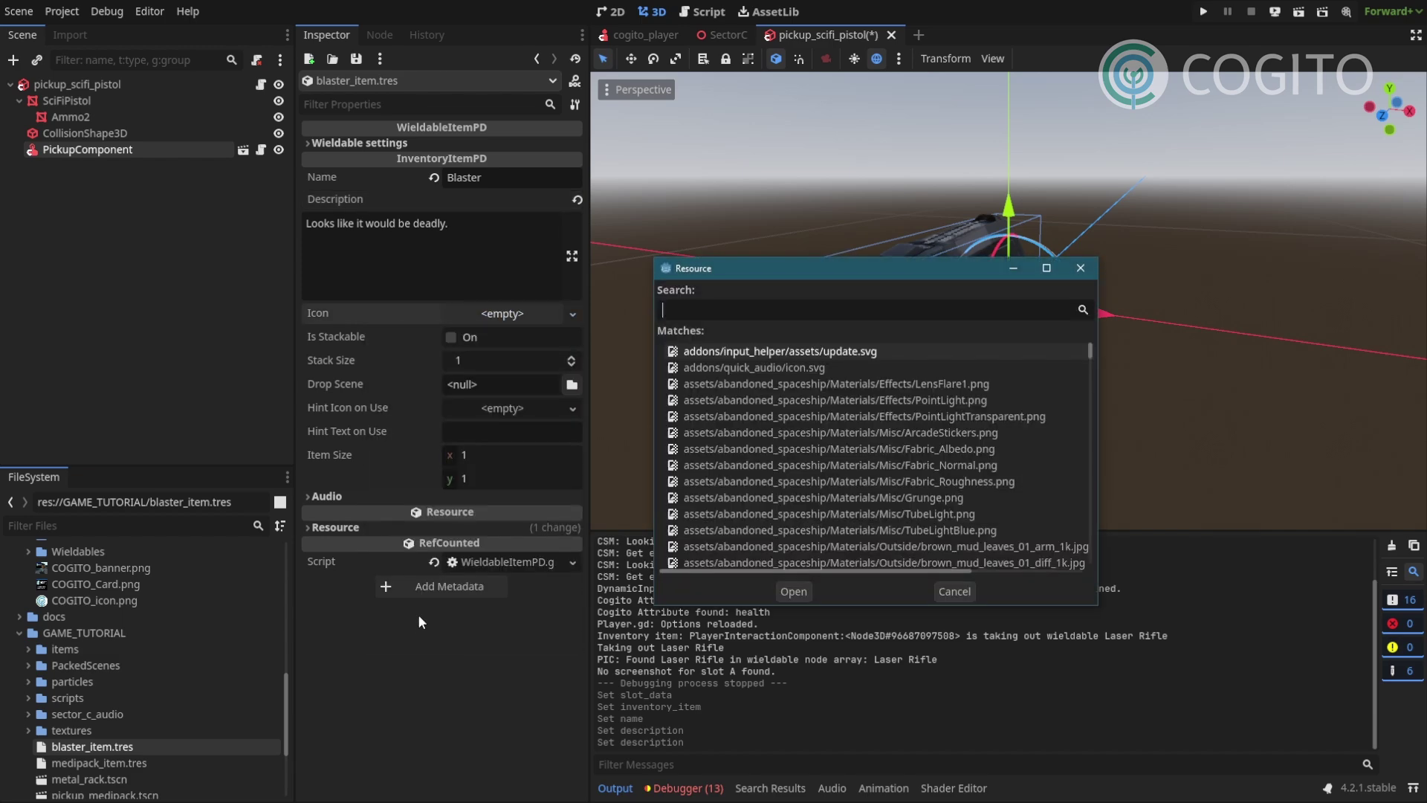
text(icon)
scroll(957, 416, down, 2)
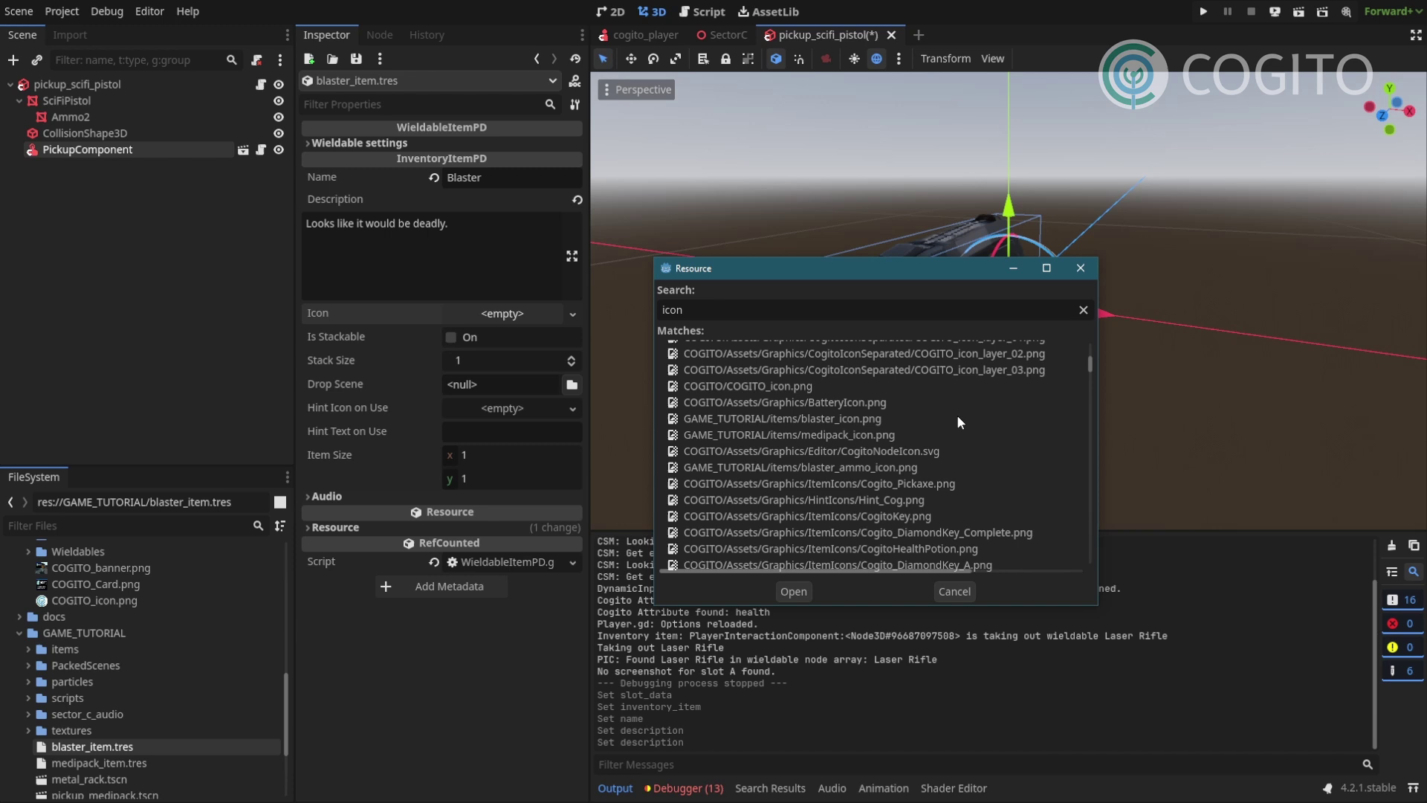
click(867, 420)
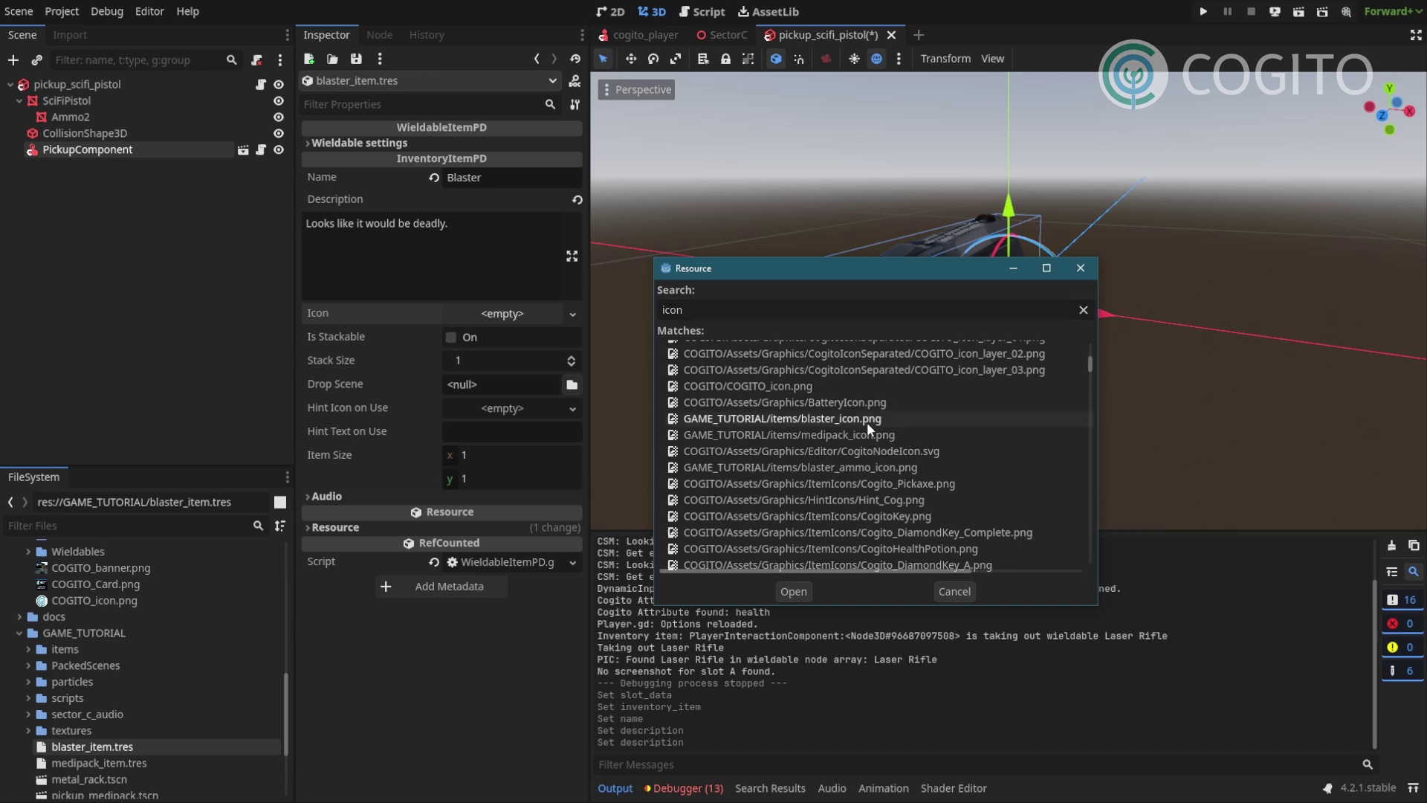
double_click(866, 420)
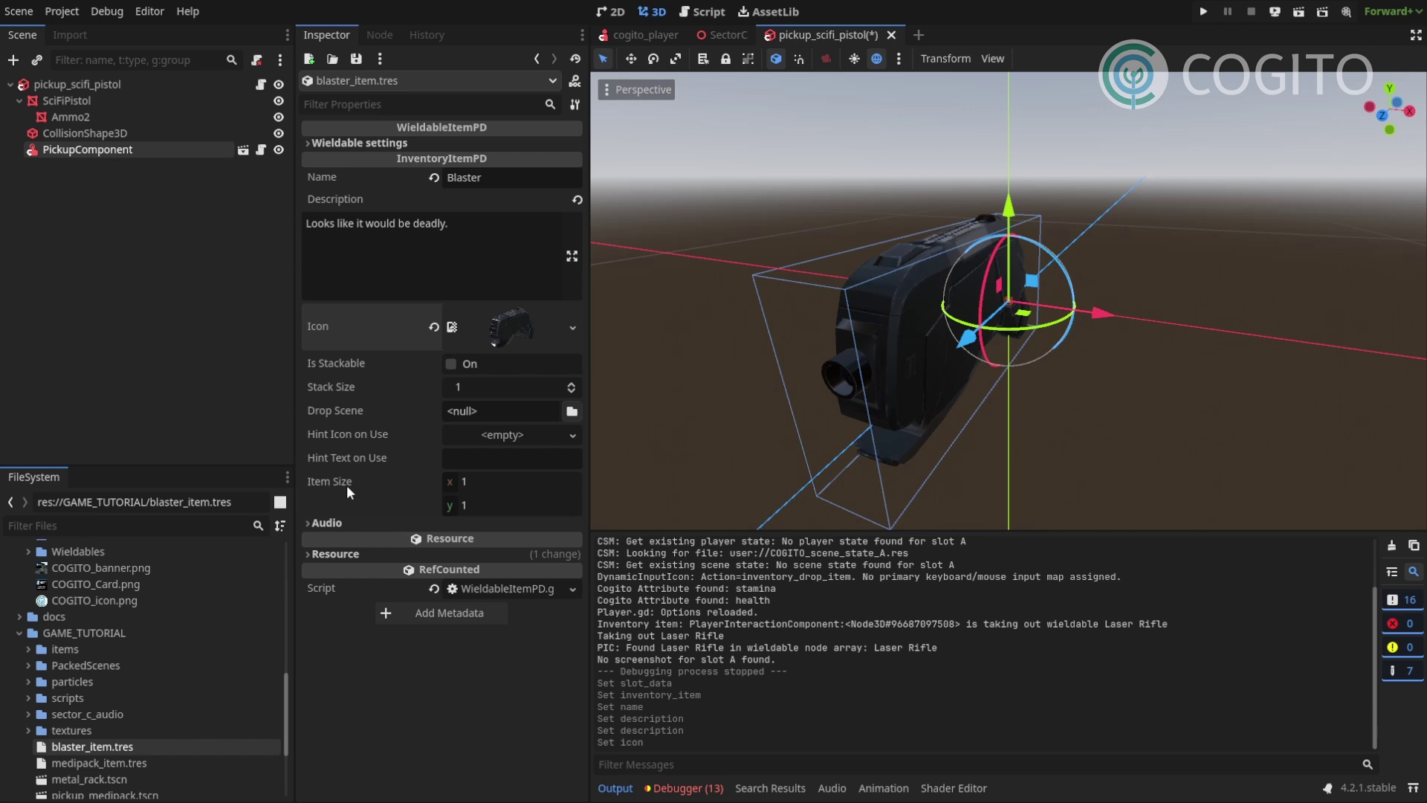
- Set the blaster's Item Size to 2 by 2
click(488, 486)
text(2)
key(Tab)
text(2)
click(510, 481)
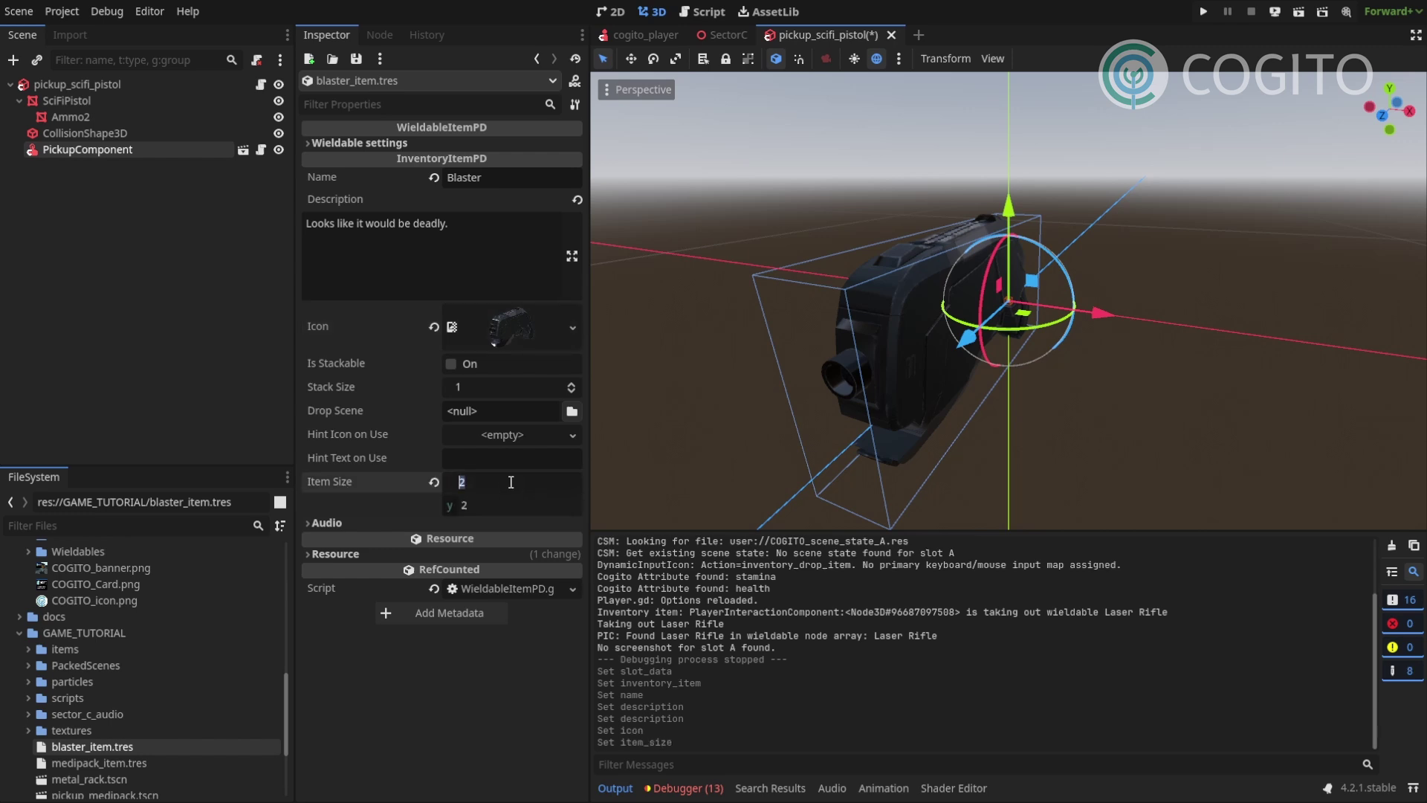
- Assign Weapon 01 Foley 1.wav from the sector_c_audio folder as the blaster's Sound Use and preview the clip
click(341, 521)
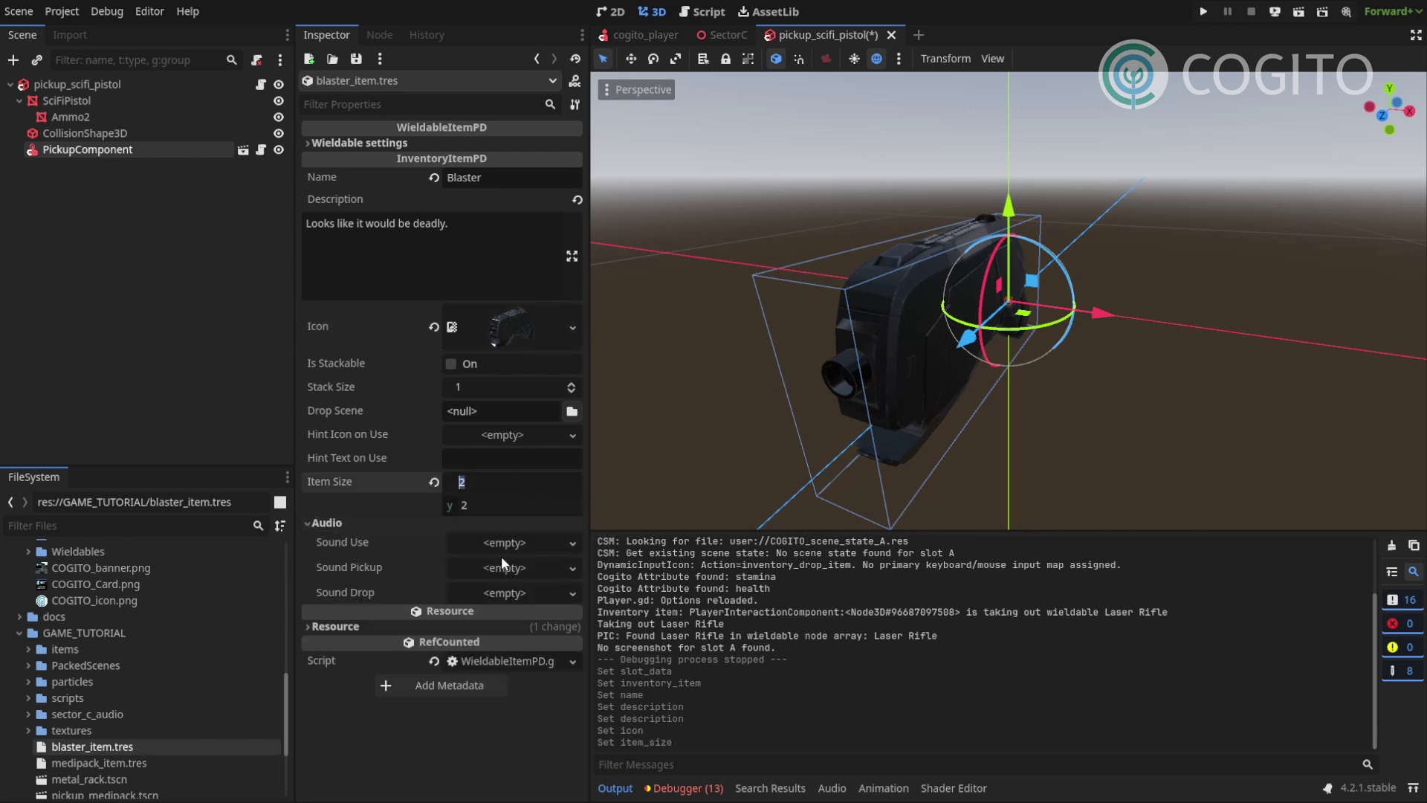
scroll(214, 741, down, 2)
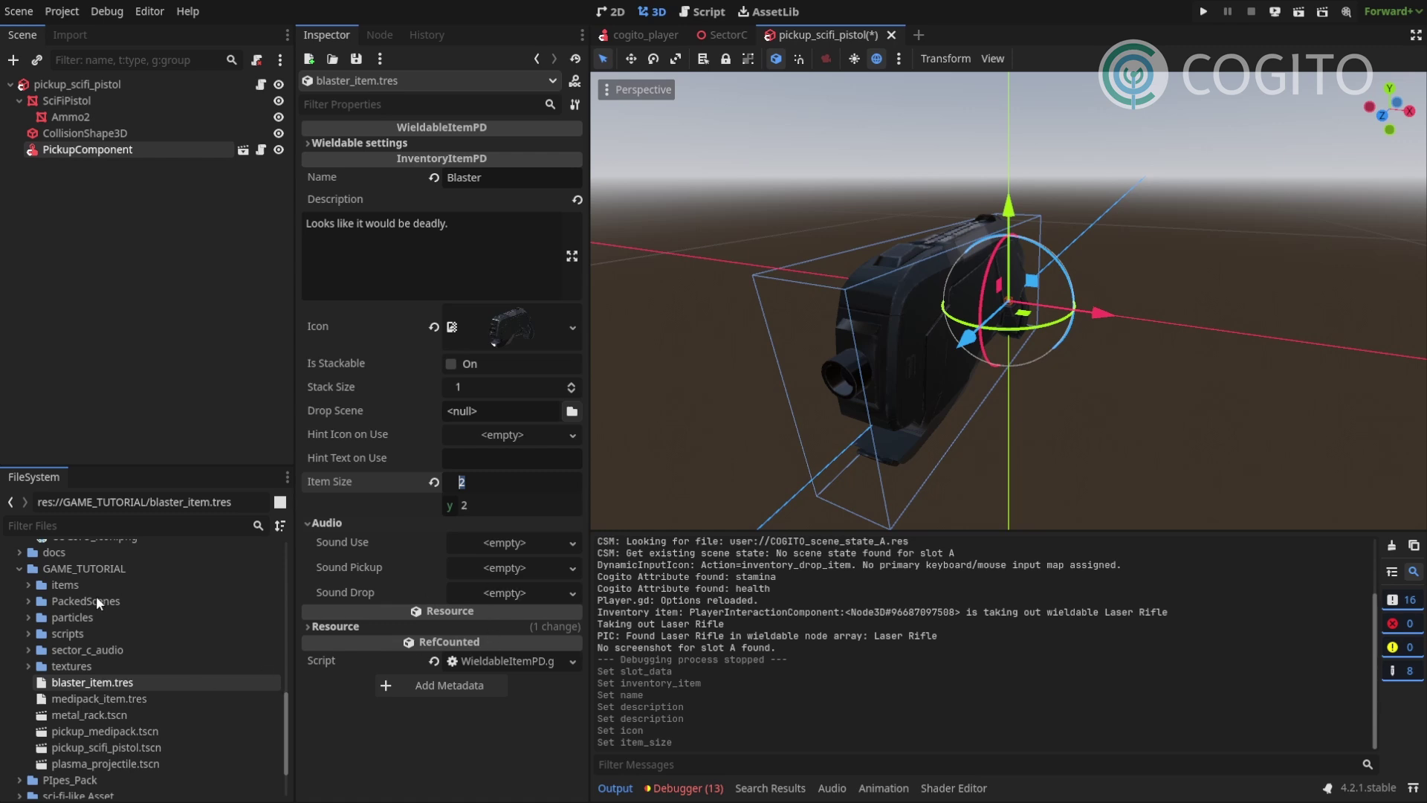
double_click(89, 648)
scroll(181, 642, down, 6)
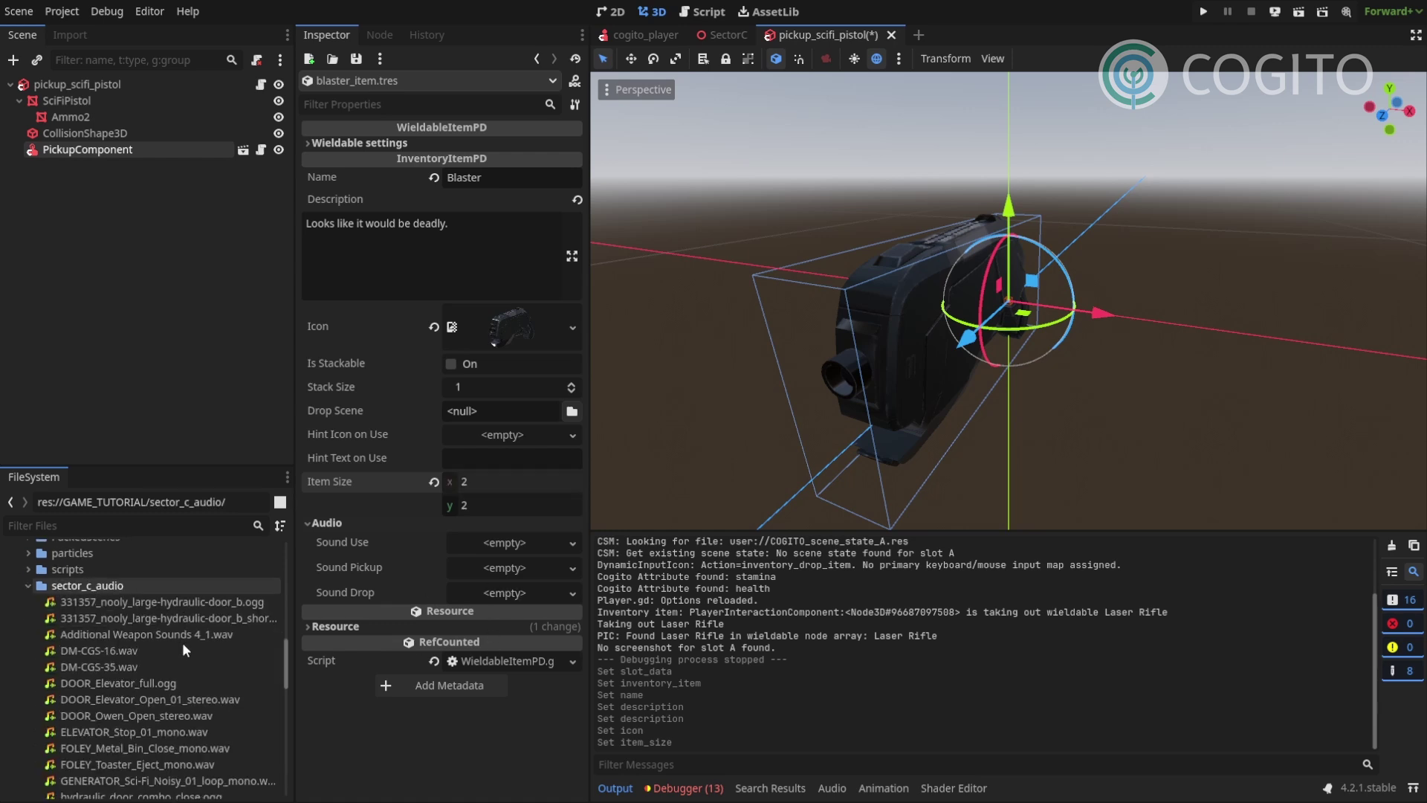
scroll(179, 654, down, 2)
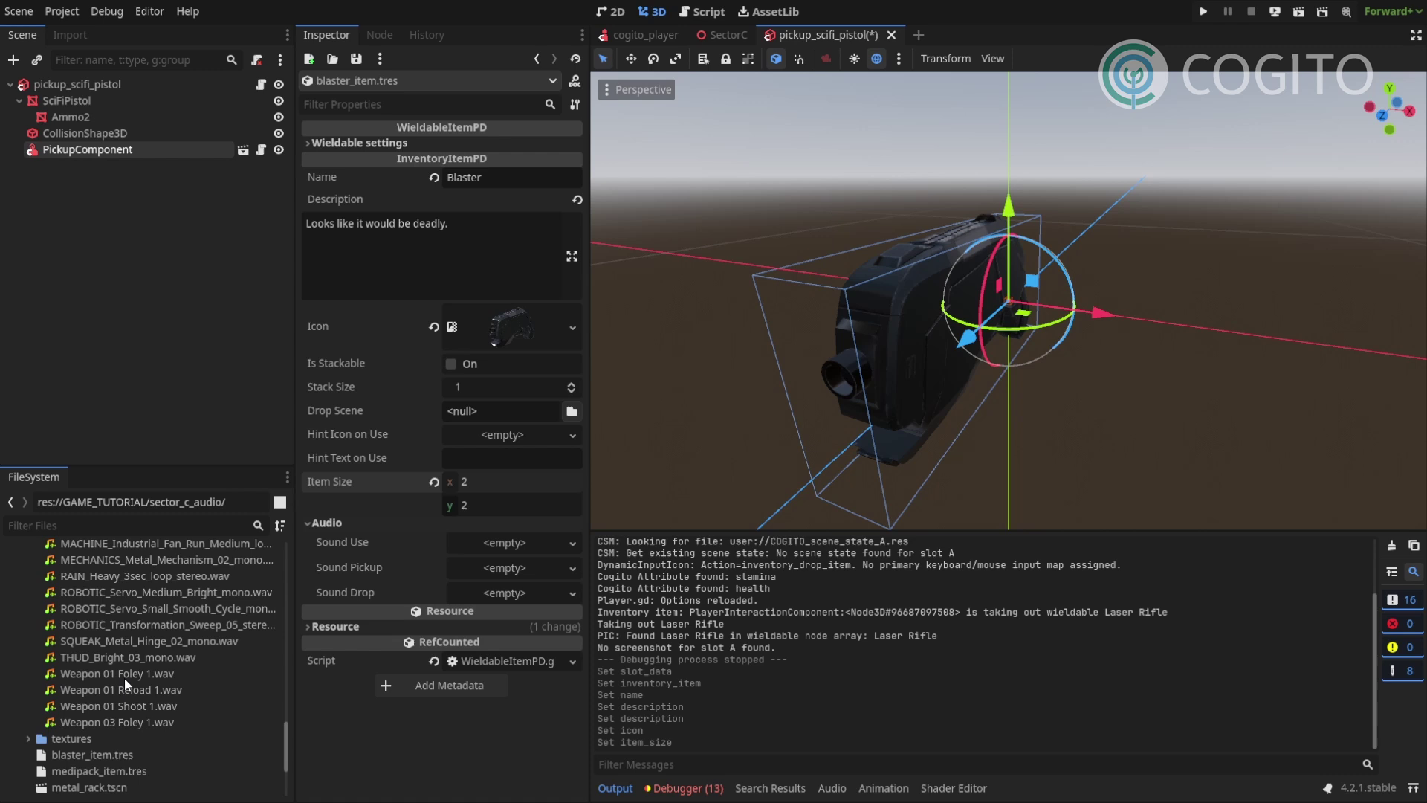
drag(118, 672, 497, 542)
click(323, 643)
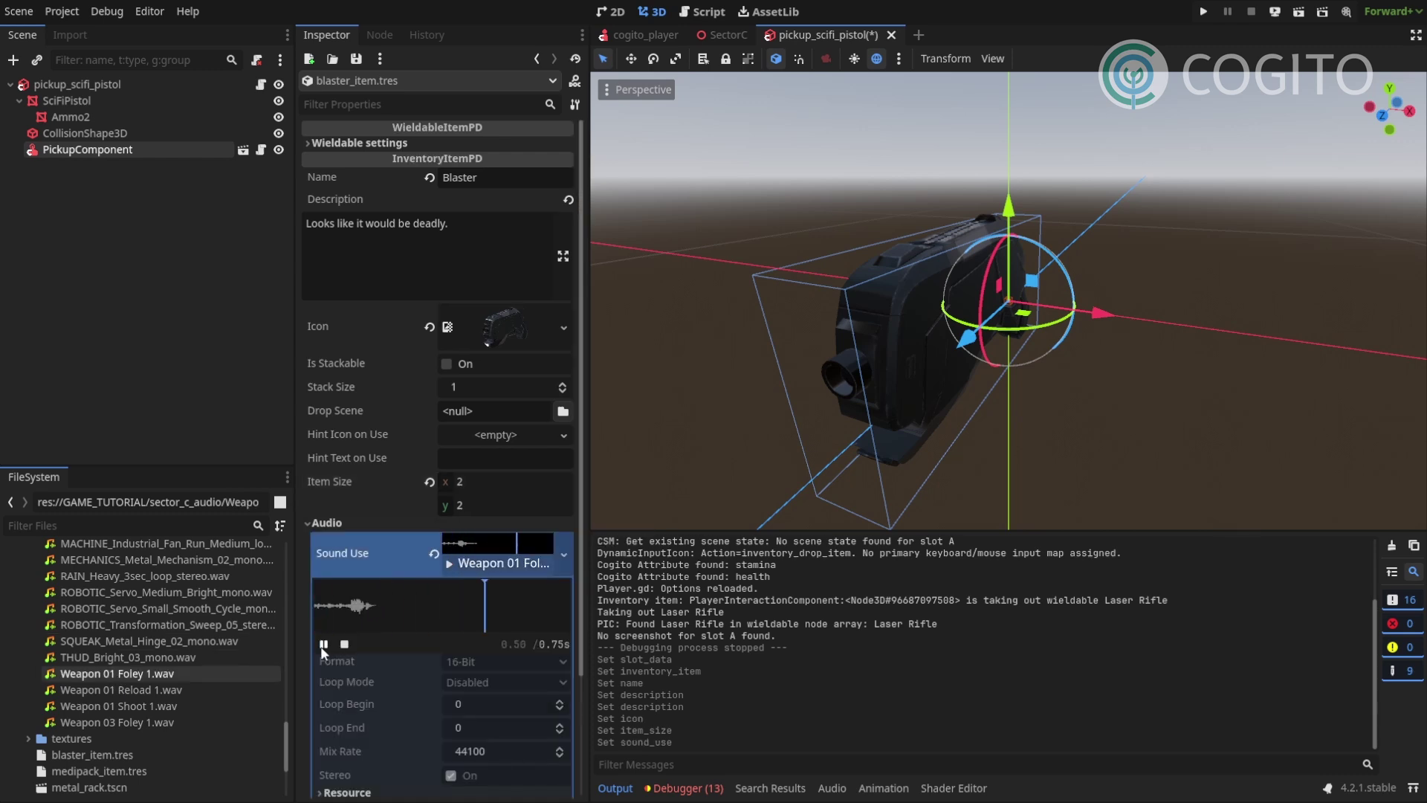
click(321, 643)
click(478, 542)
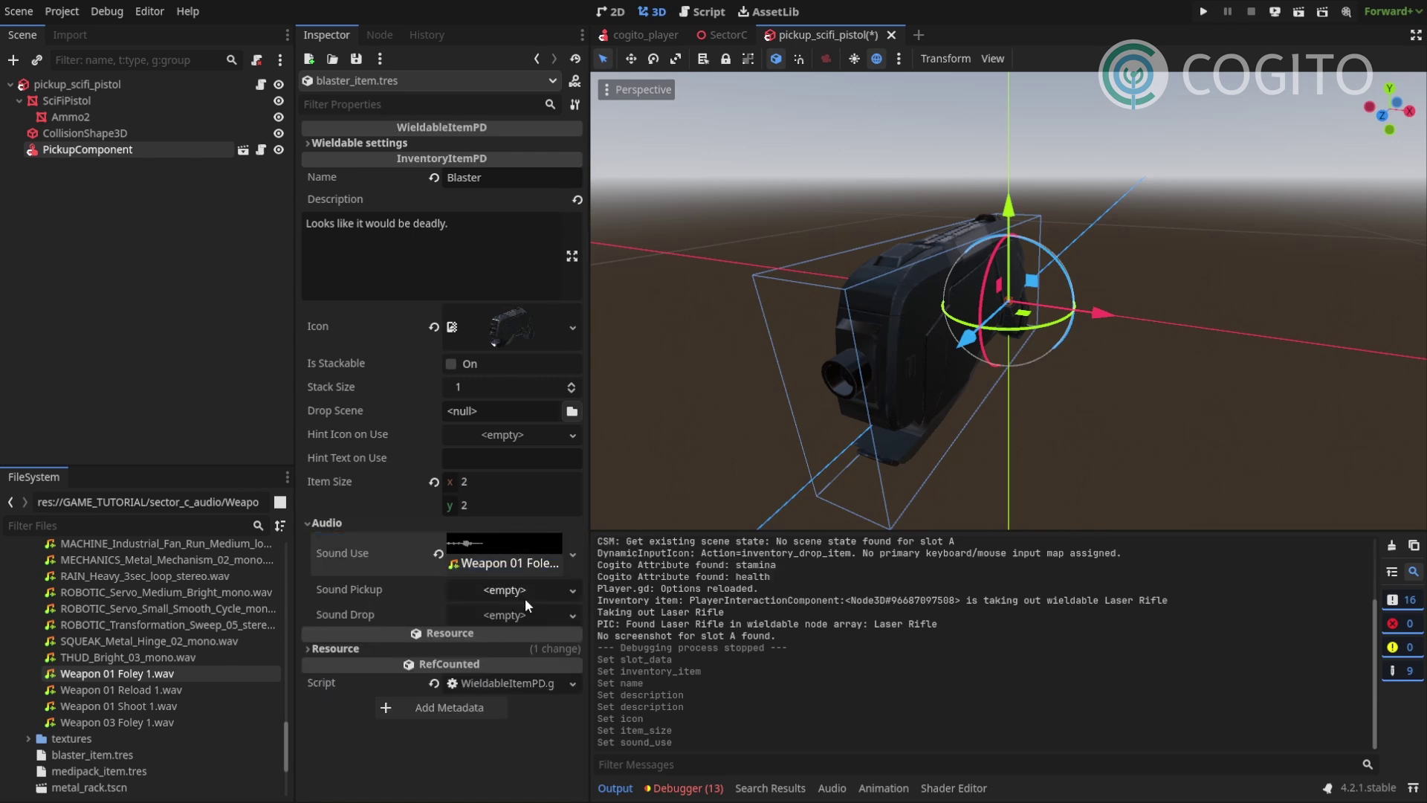
click(345, 522)
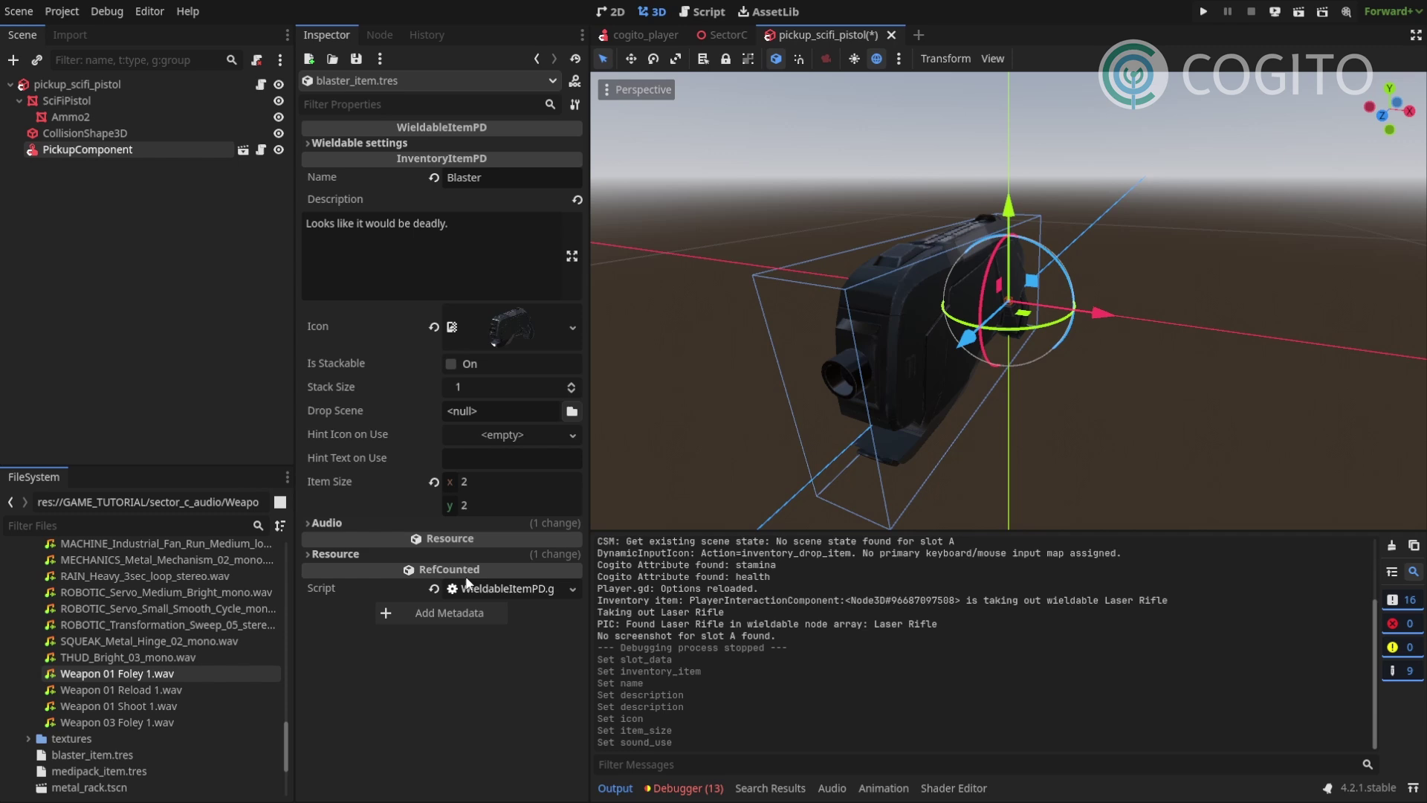
- Set the blaster's Charge Max and Charge Current to 8 and its Ammo Item Name to "Blaster Ammo"
click(358, 138)
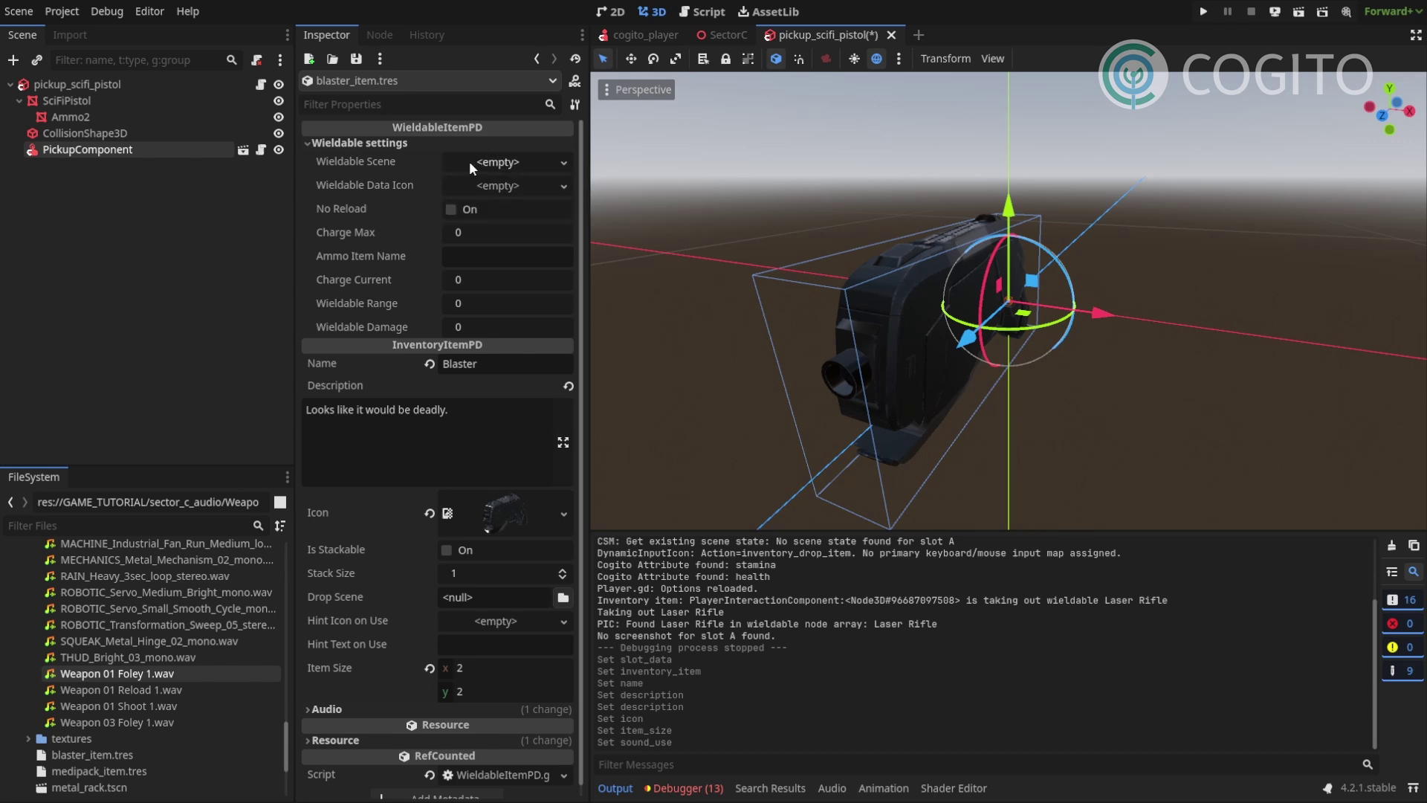
click(481, 234)
text(8)
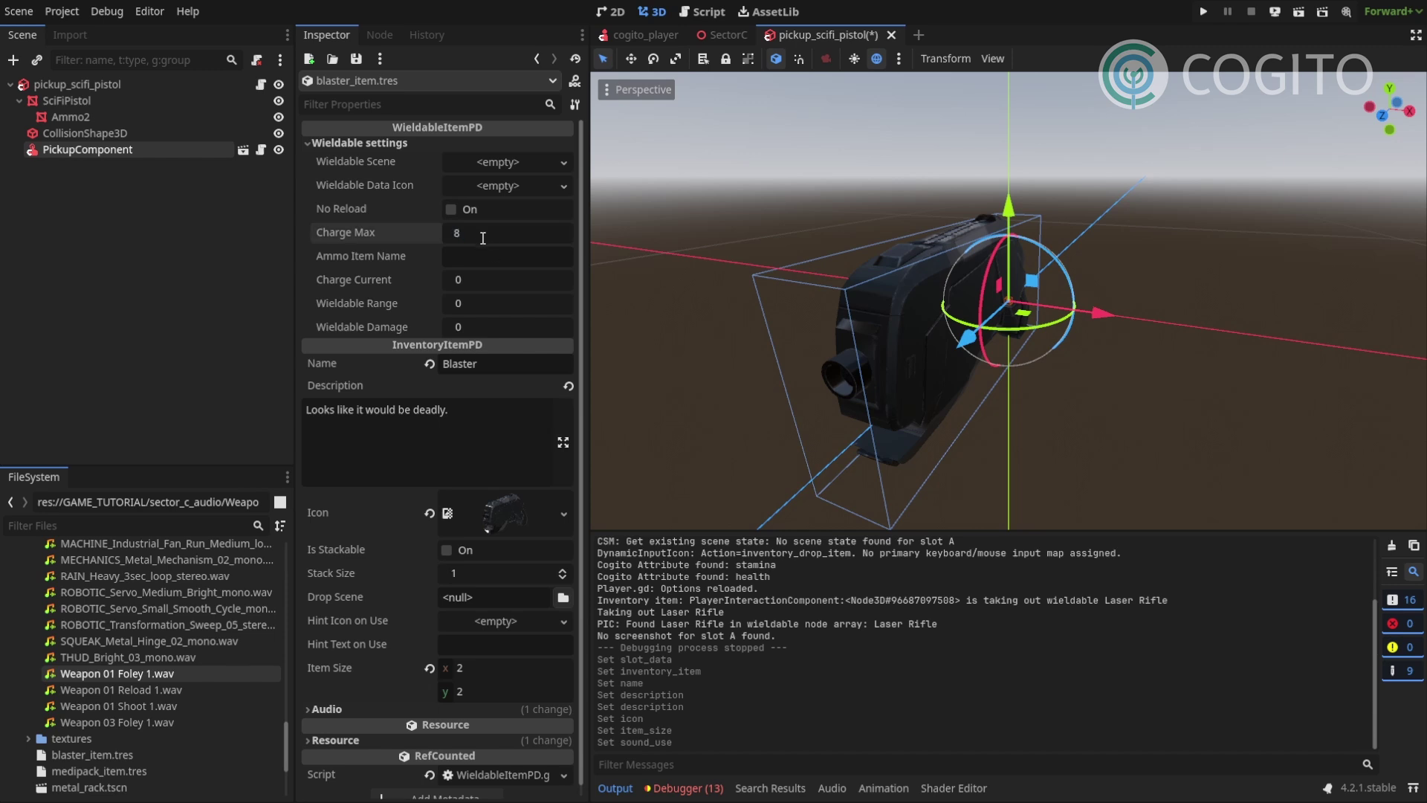
click(491, 256)
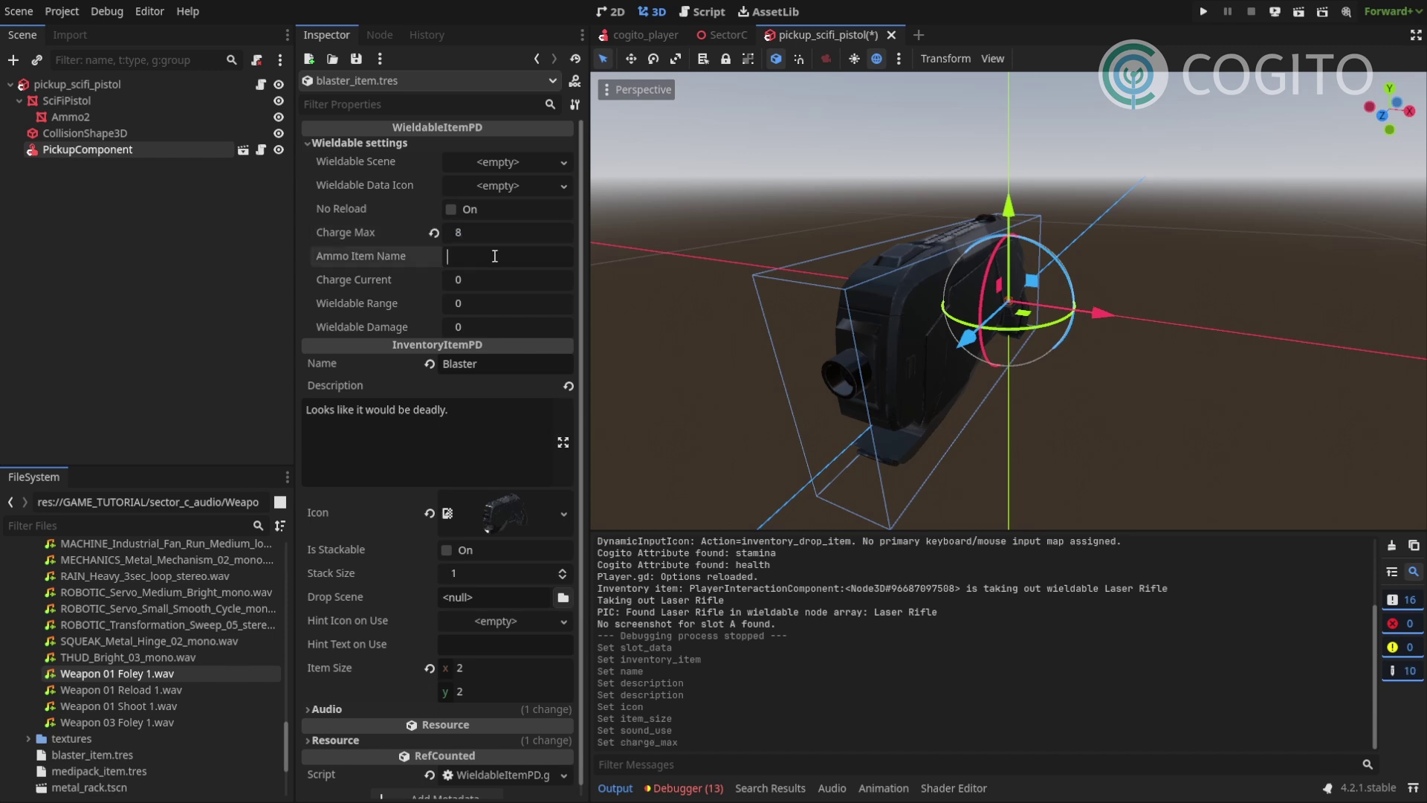
text(Bl)
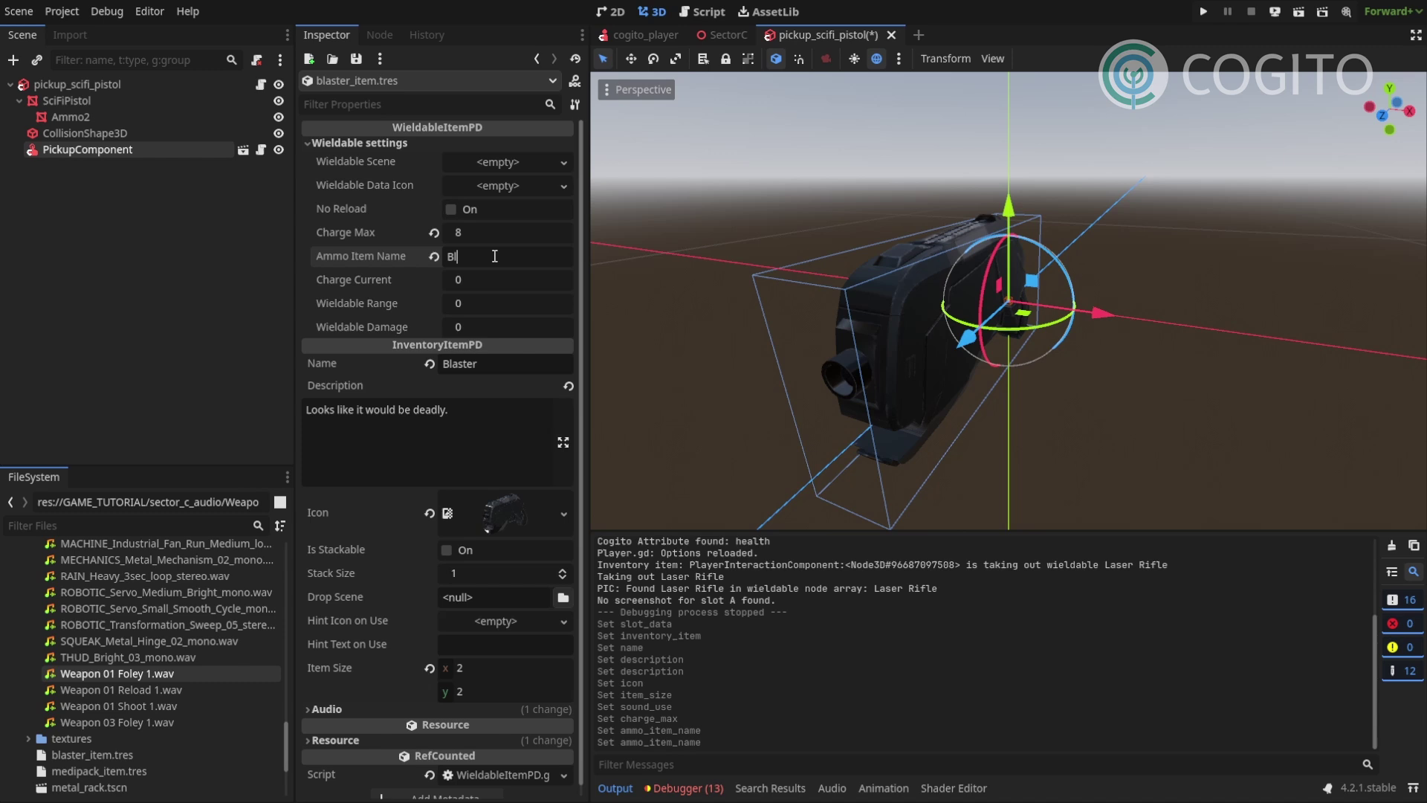
text(aster Ammo)
click(508, 280)
text(8)
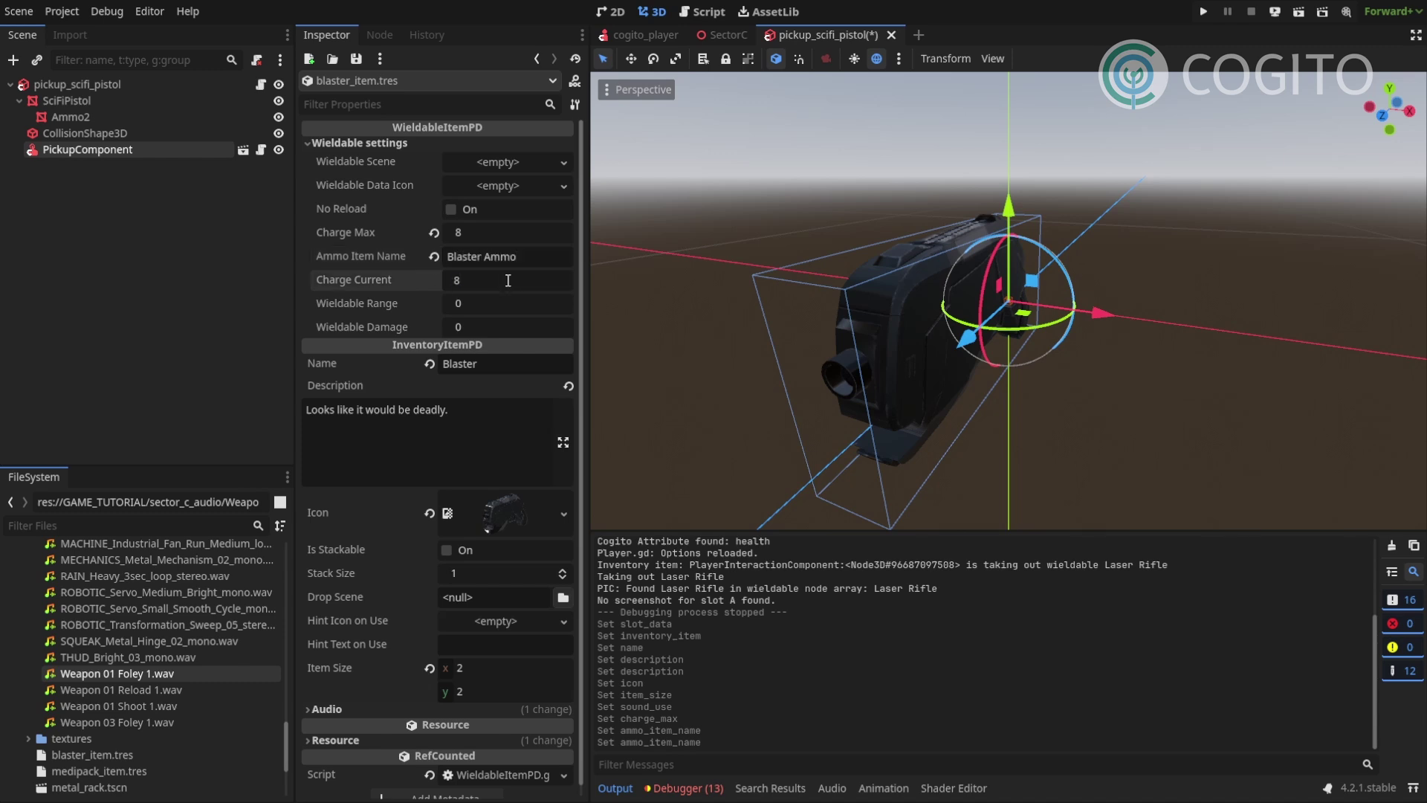
- Set the blaster's Wieldable Range to 15 and its Wieldable Damage to 3
click(520, 299)
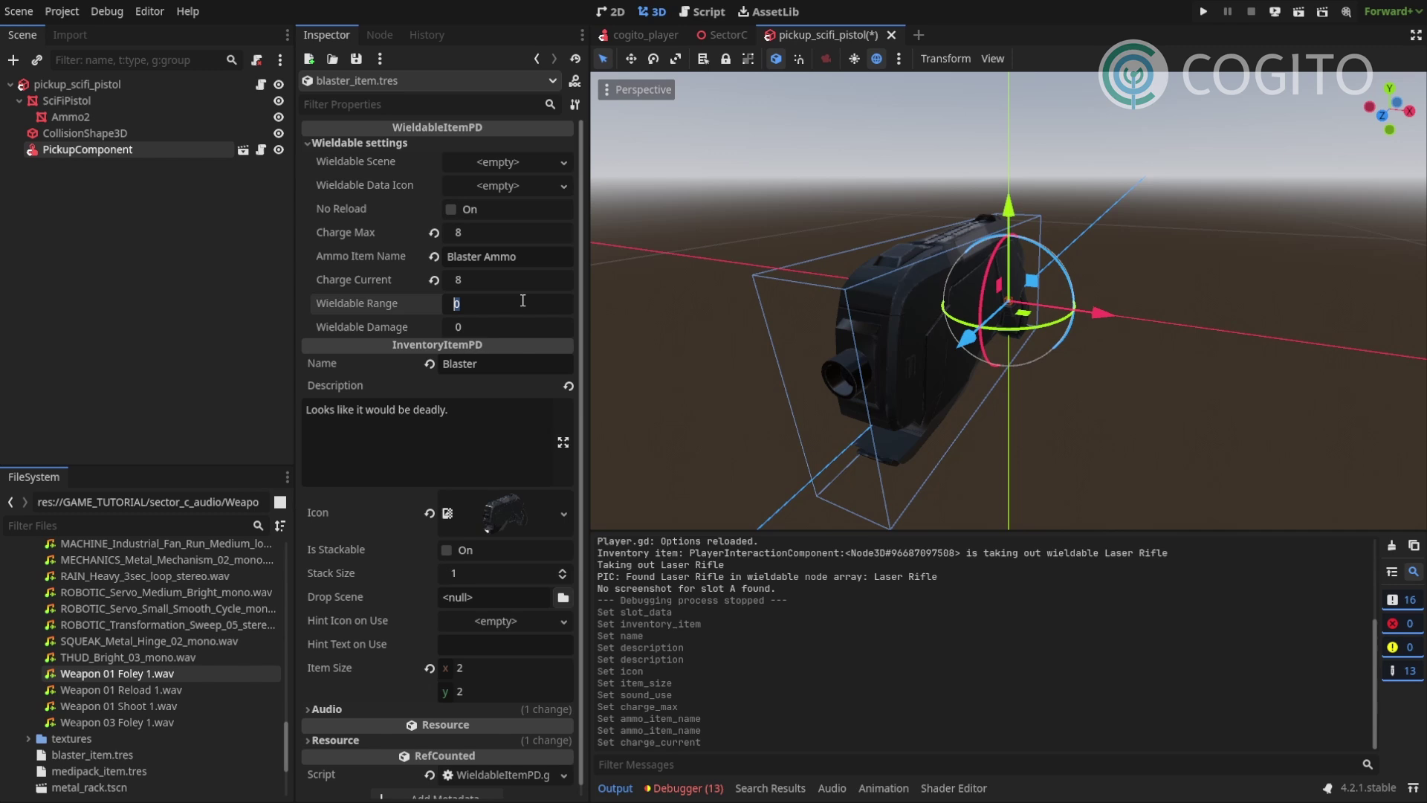
text(15)
click(508, 322)
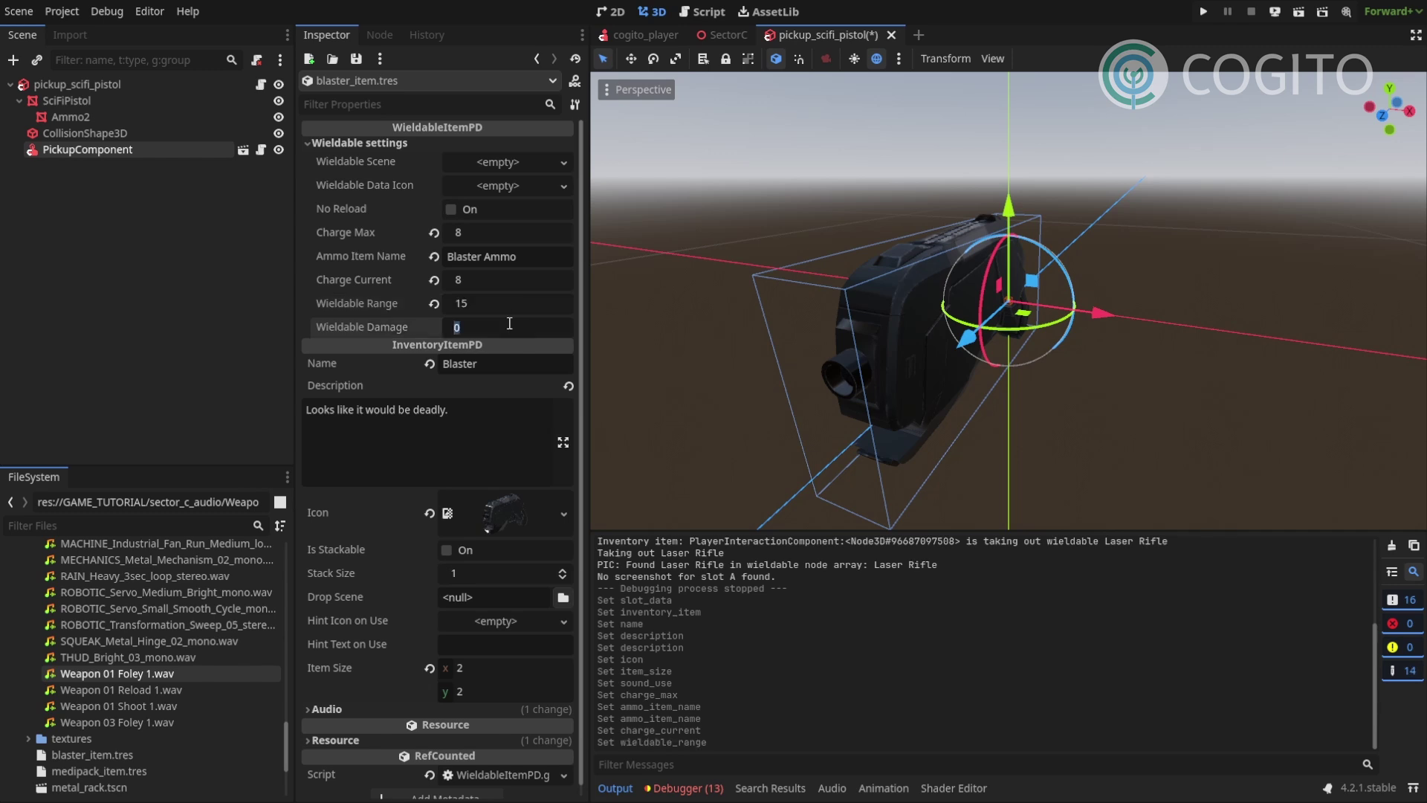
text(3)
click(522, 302)
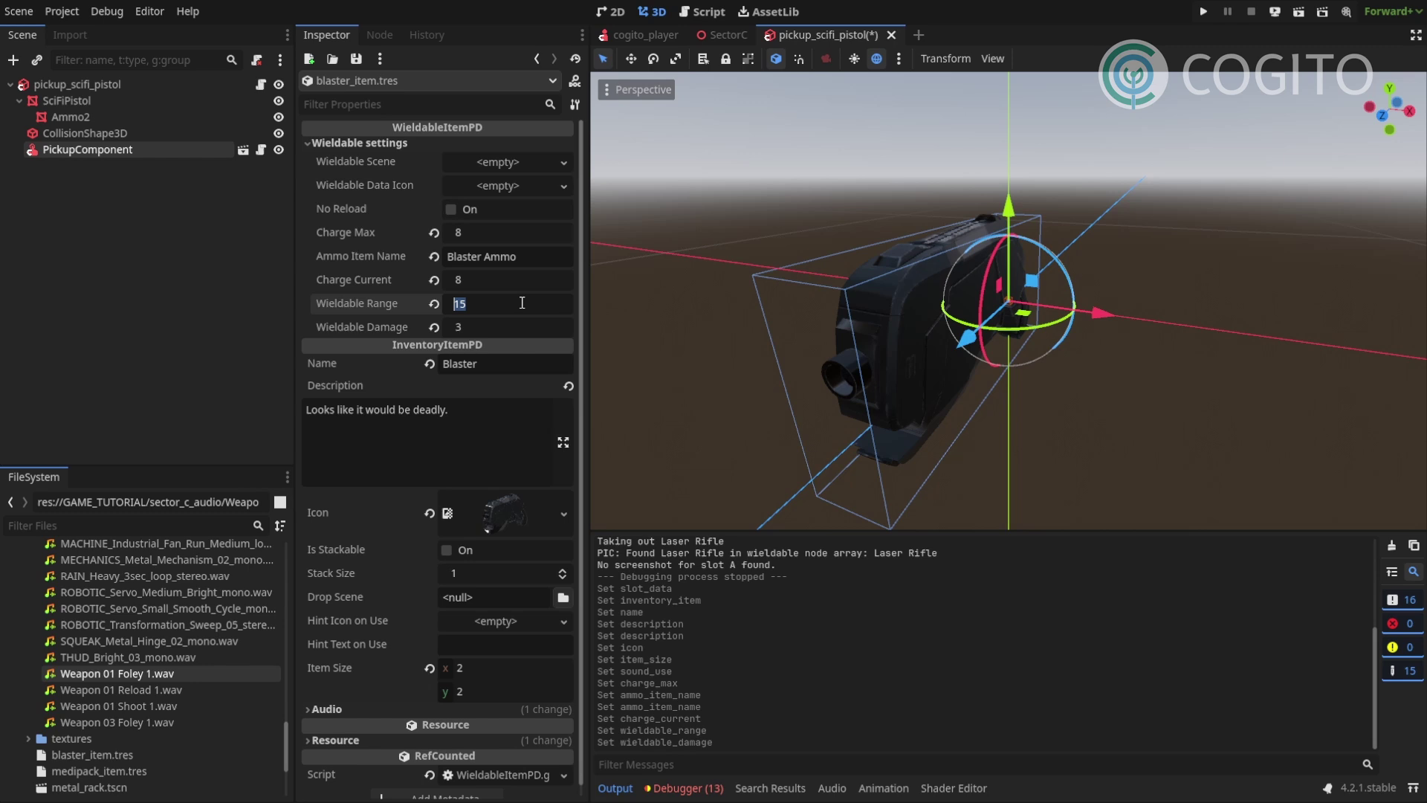
click(507, 326)
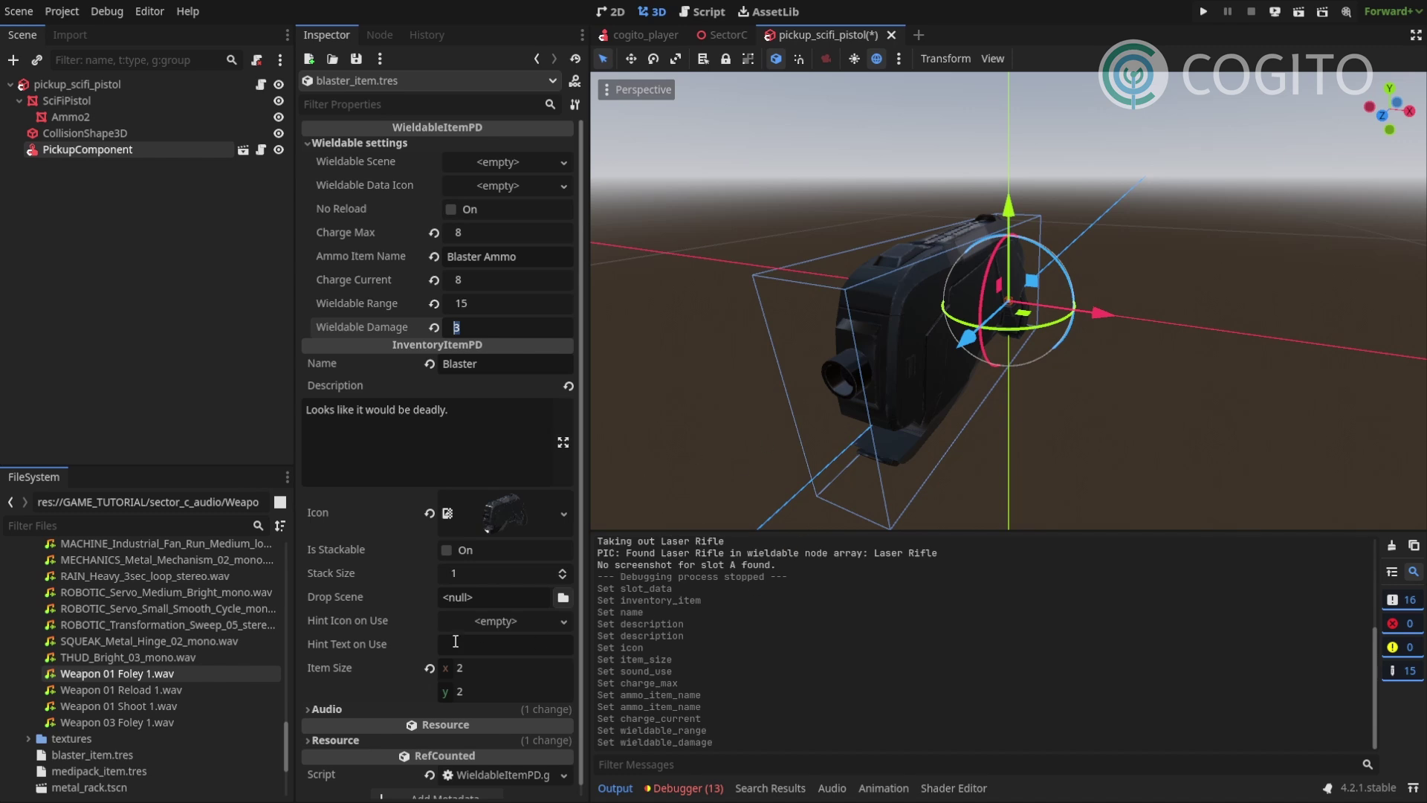
- Assign pickup_scifi_pistol.tscn from the GAME_TUTORIAL folder as the blaster item's Drop Scene
click(490, 599)
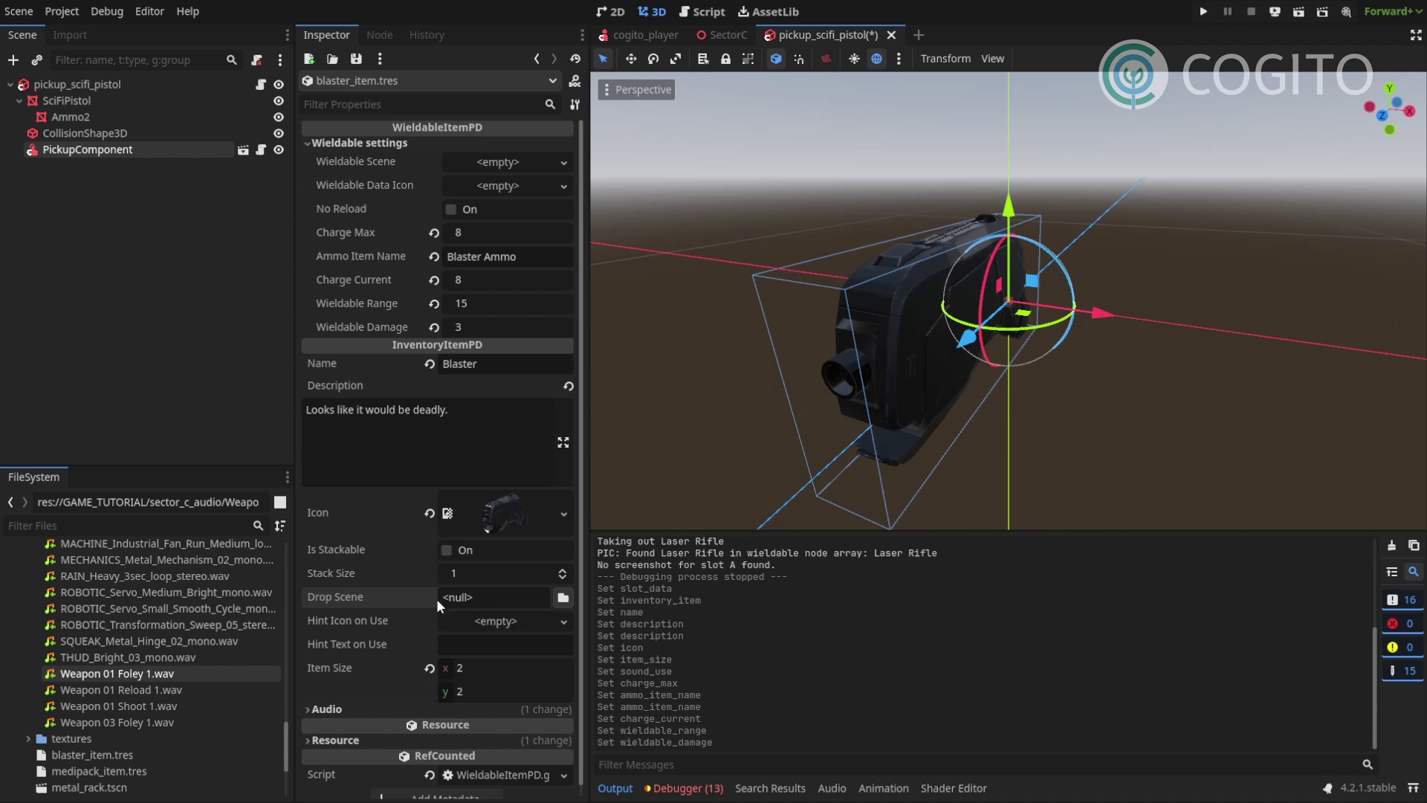
scroll(186, 658, up, 5)
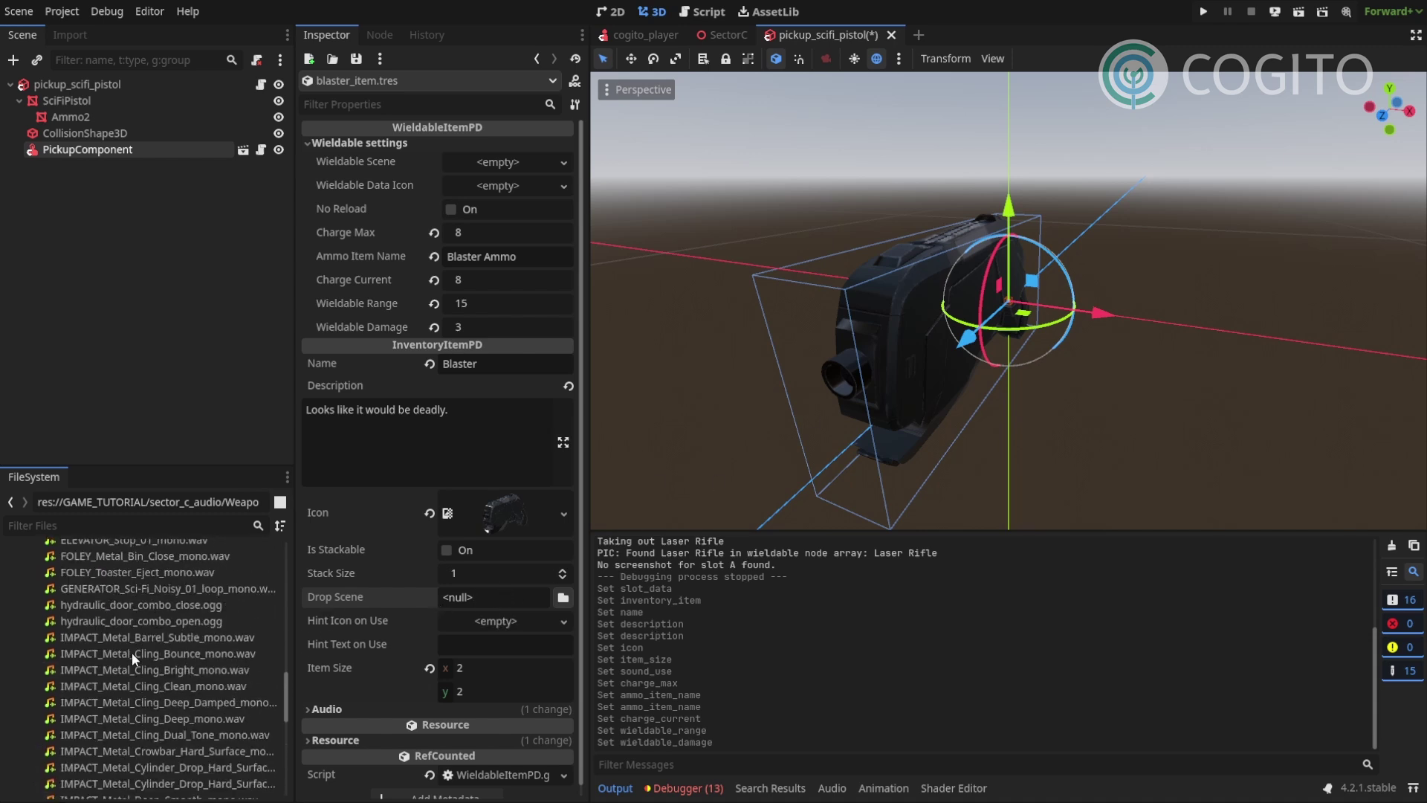
scroll(123, 654, up, 10)
click(29, 745)
click(81, 664)
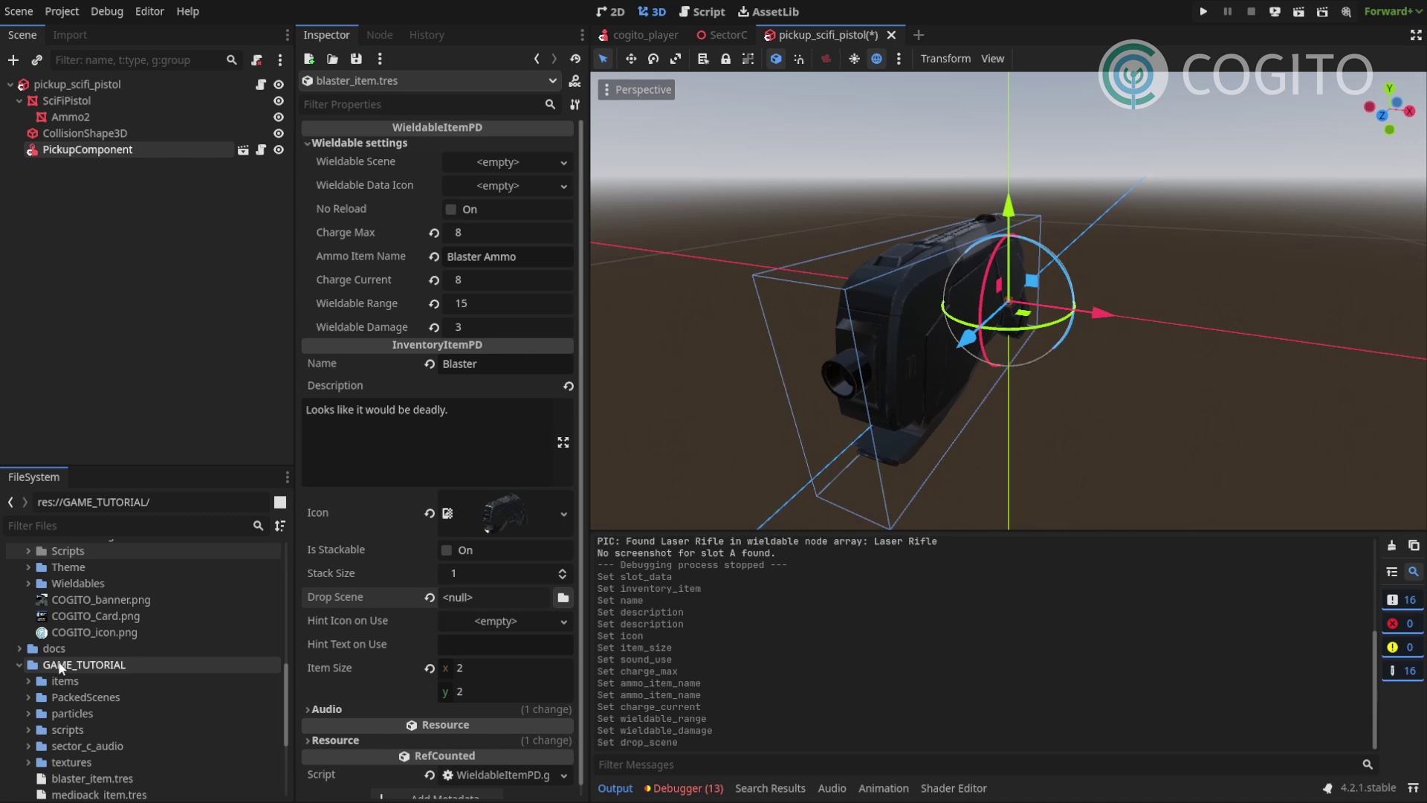
scroll(166, 679, down, 3)
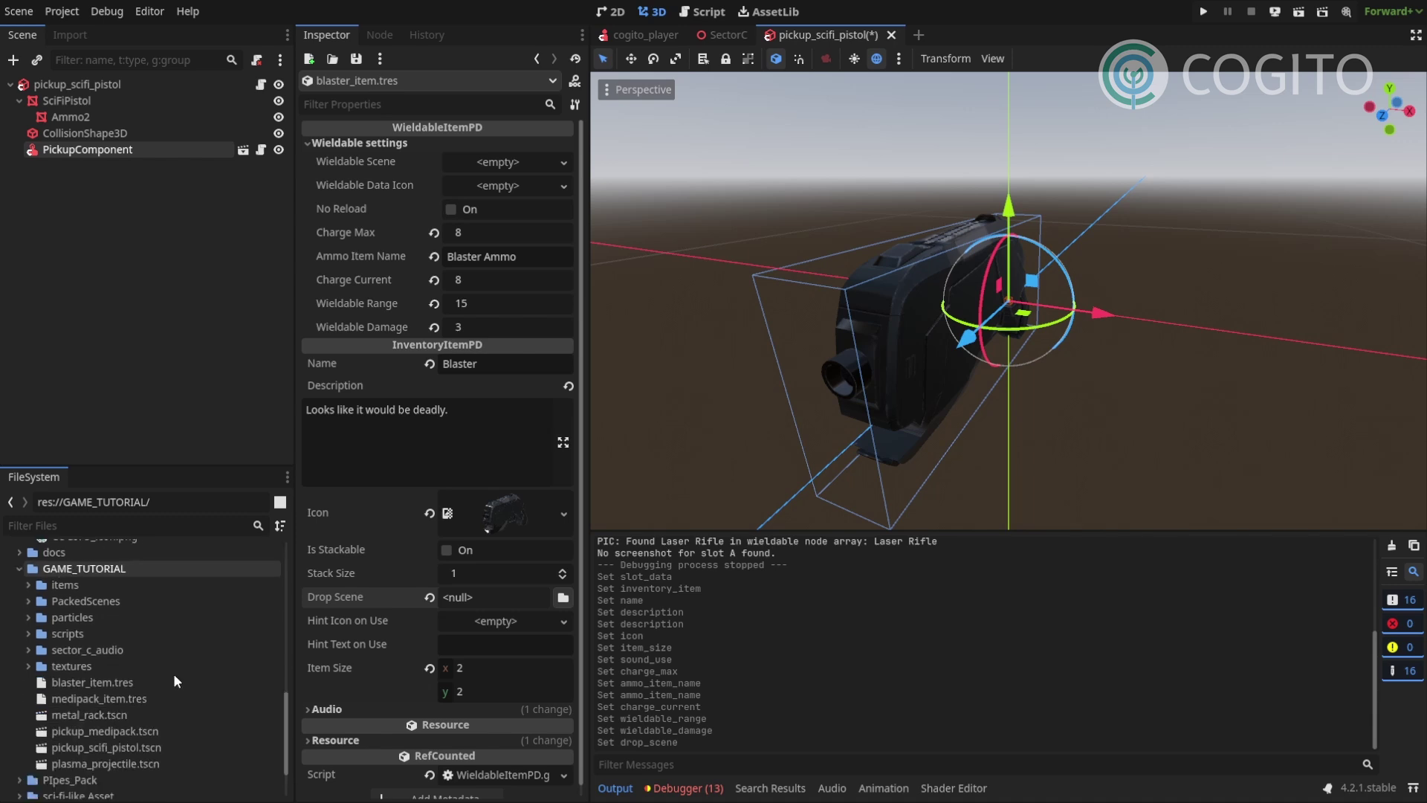
click(93, 746)
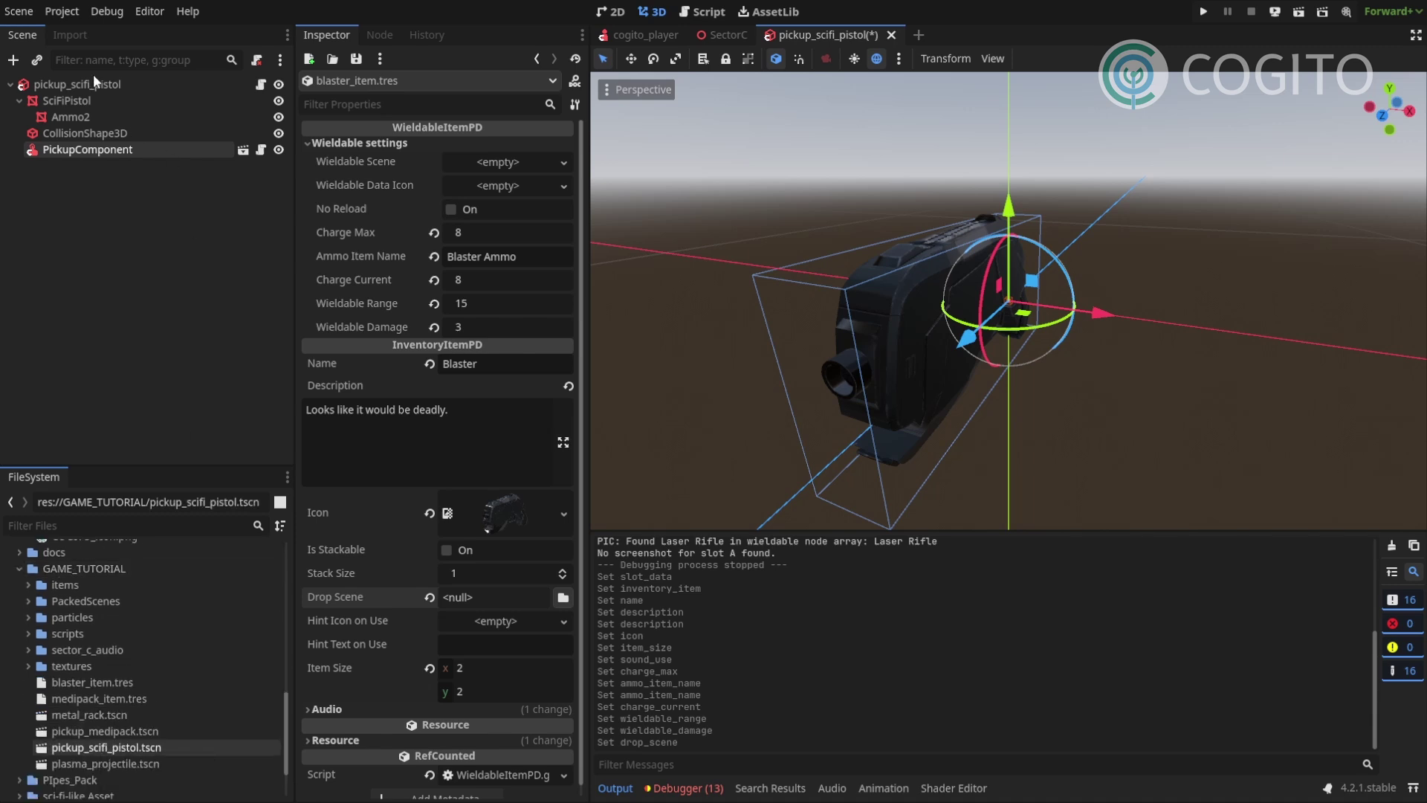
drag(126, 755, 509, 598)
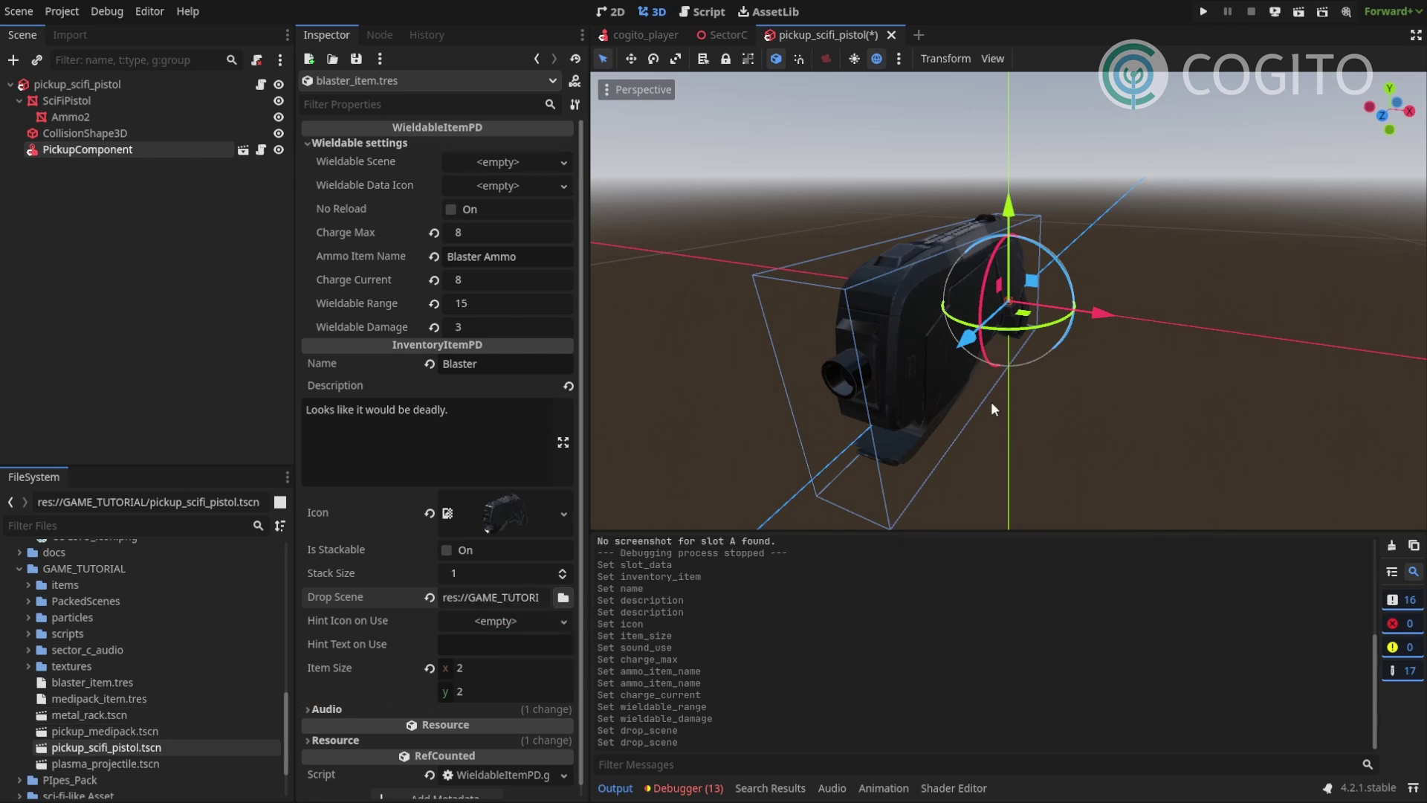
- Run the project, walk down the corridor and pick up the blaster from the blood-stained floor
key(F5)
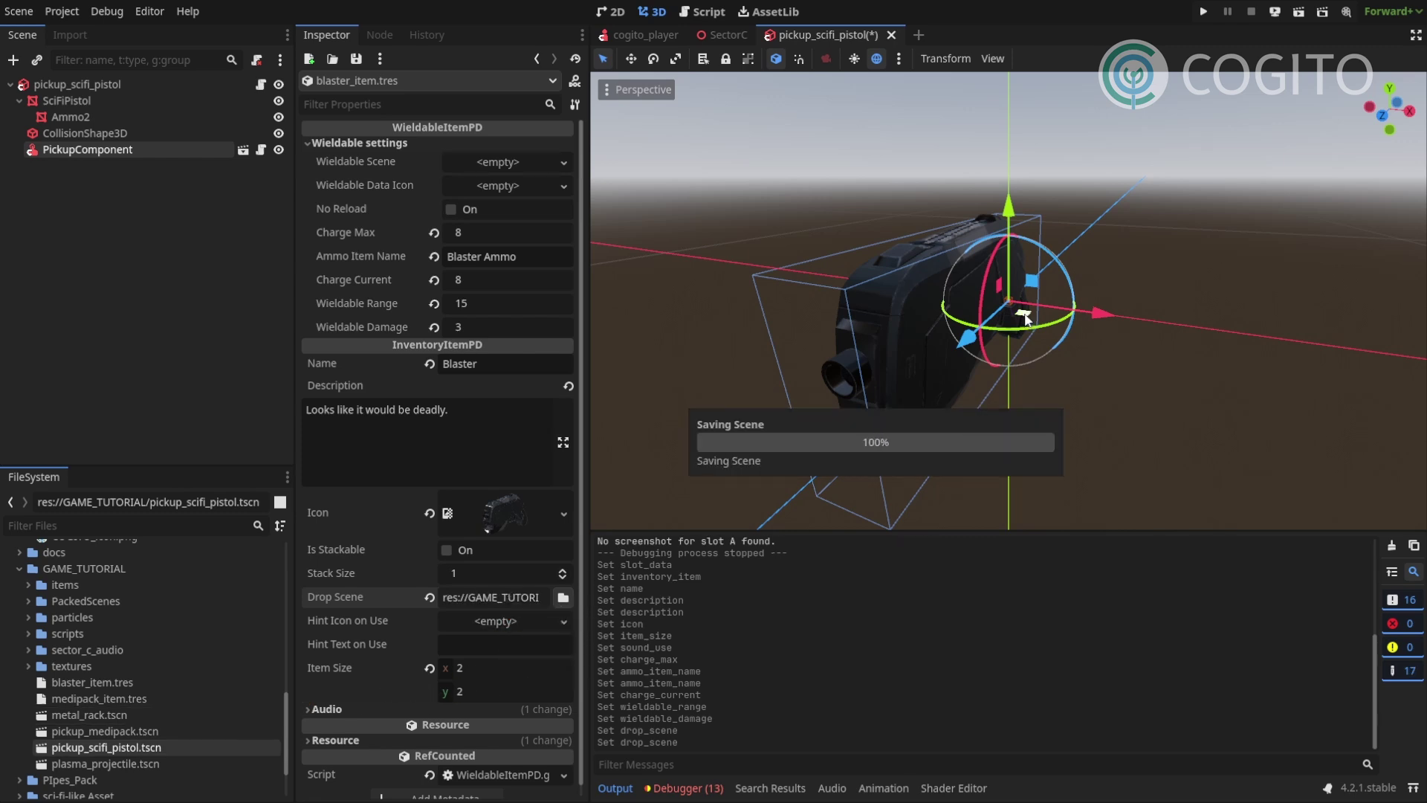
key(w)
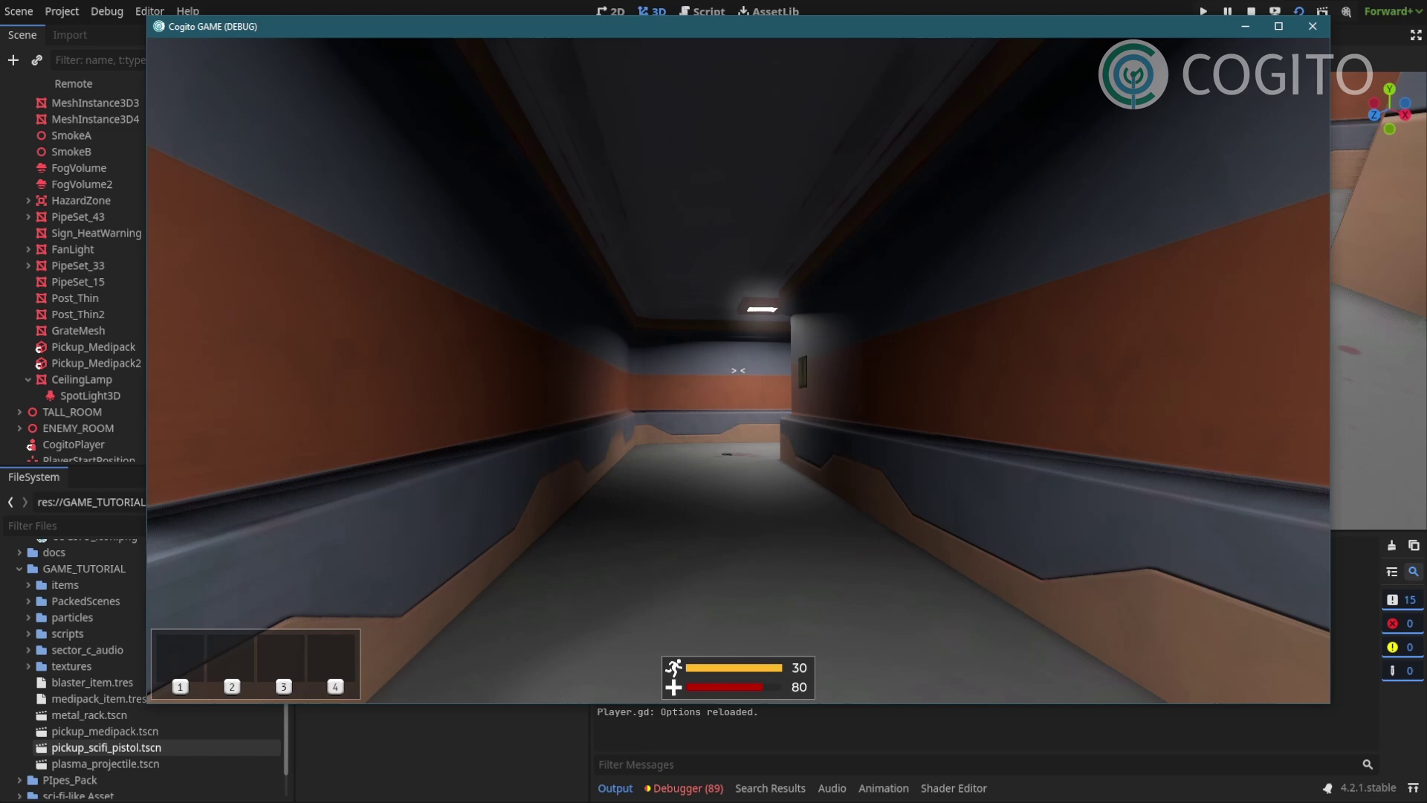
key(w)
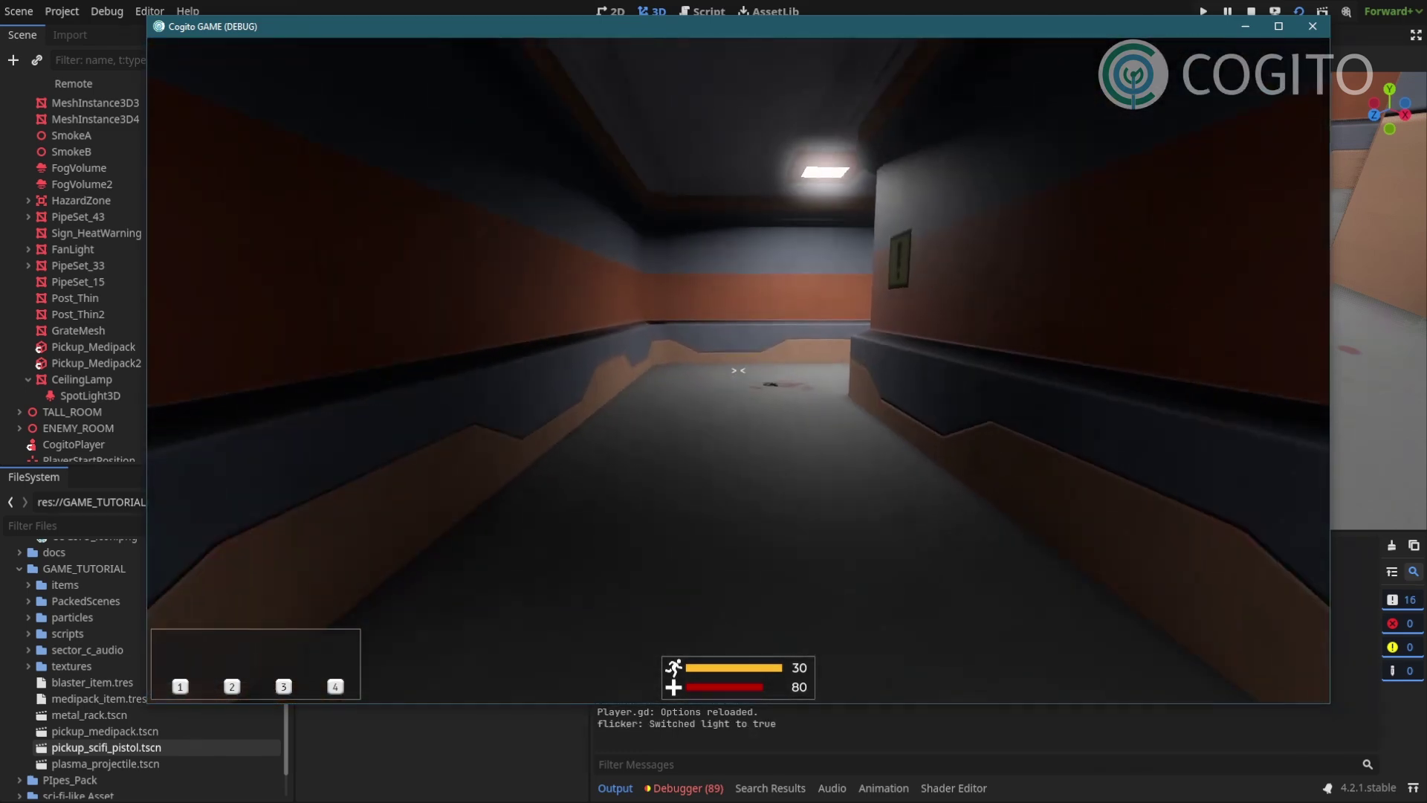
key(w)
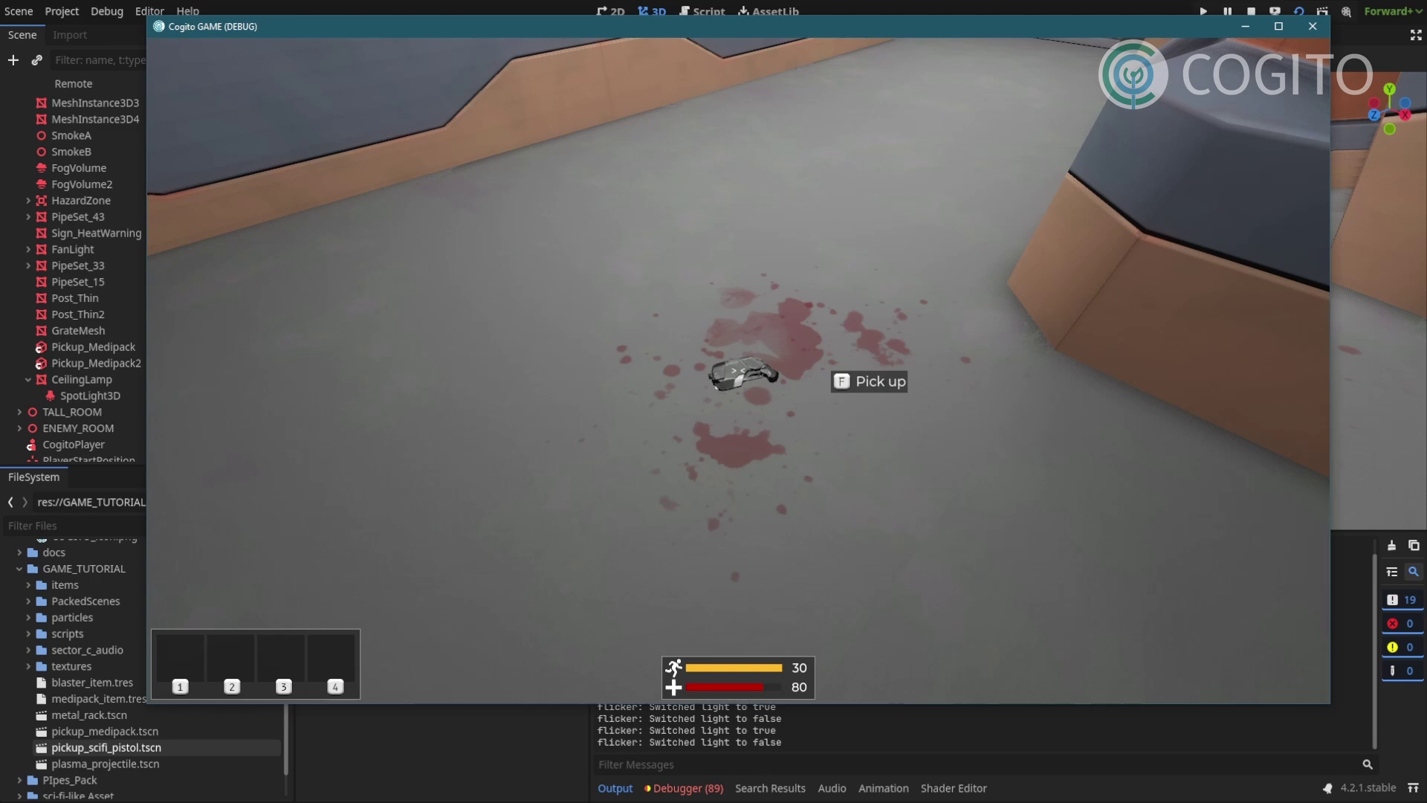
key(f)
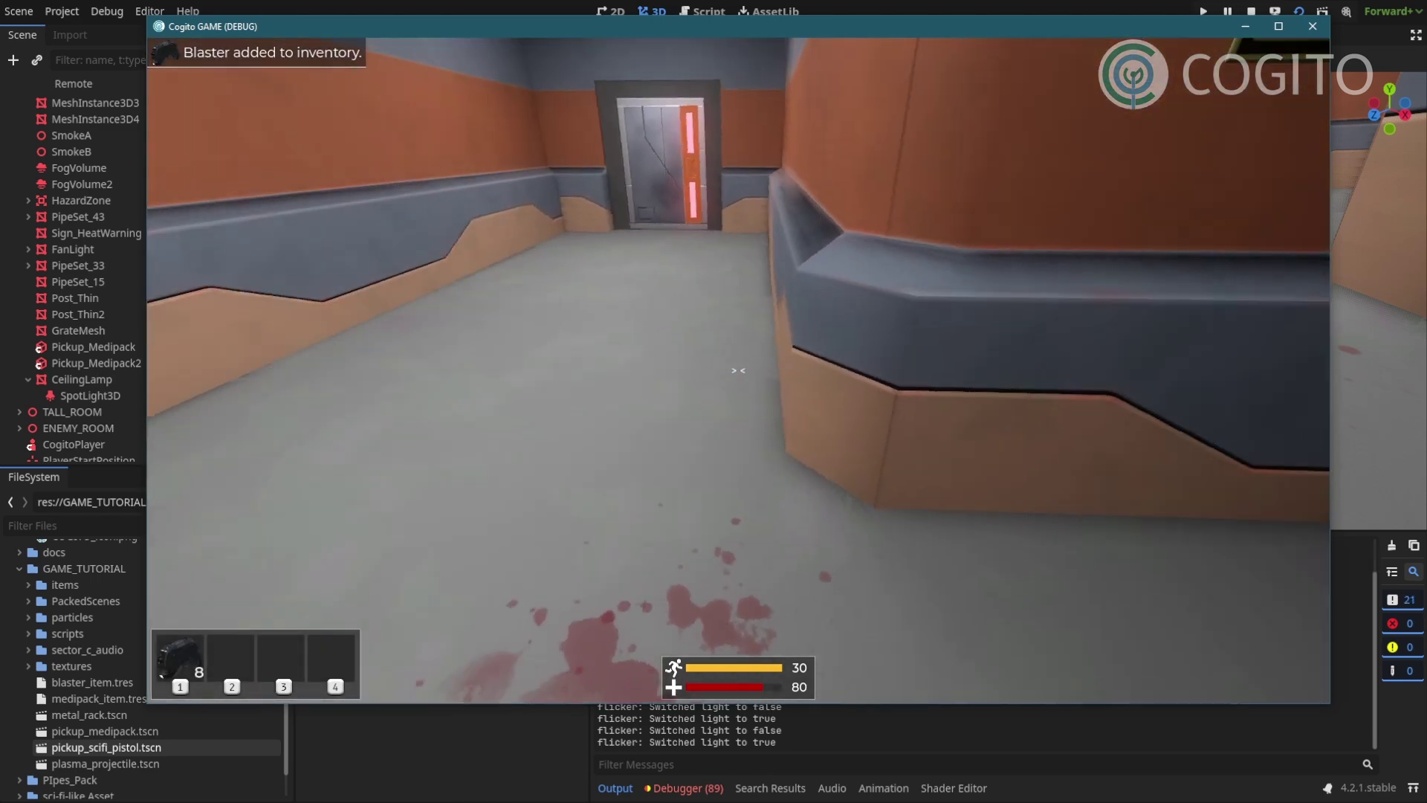
- Open the player inventory, test grabbing and placing the Blaster item, and try to use it
key(w)
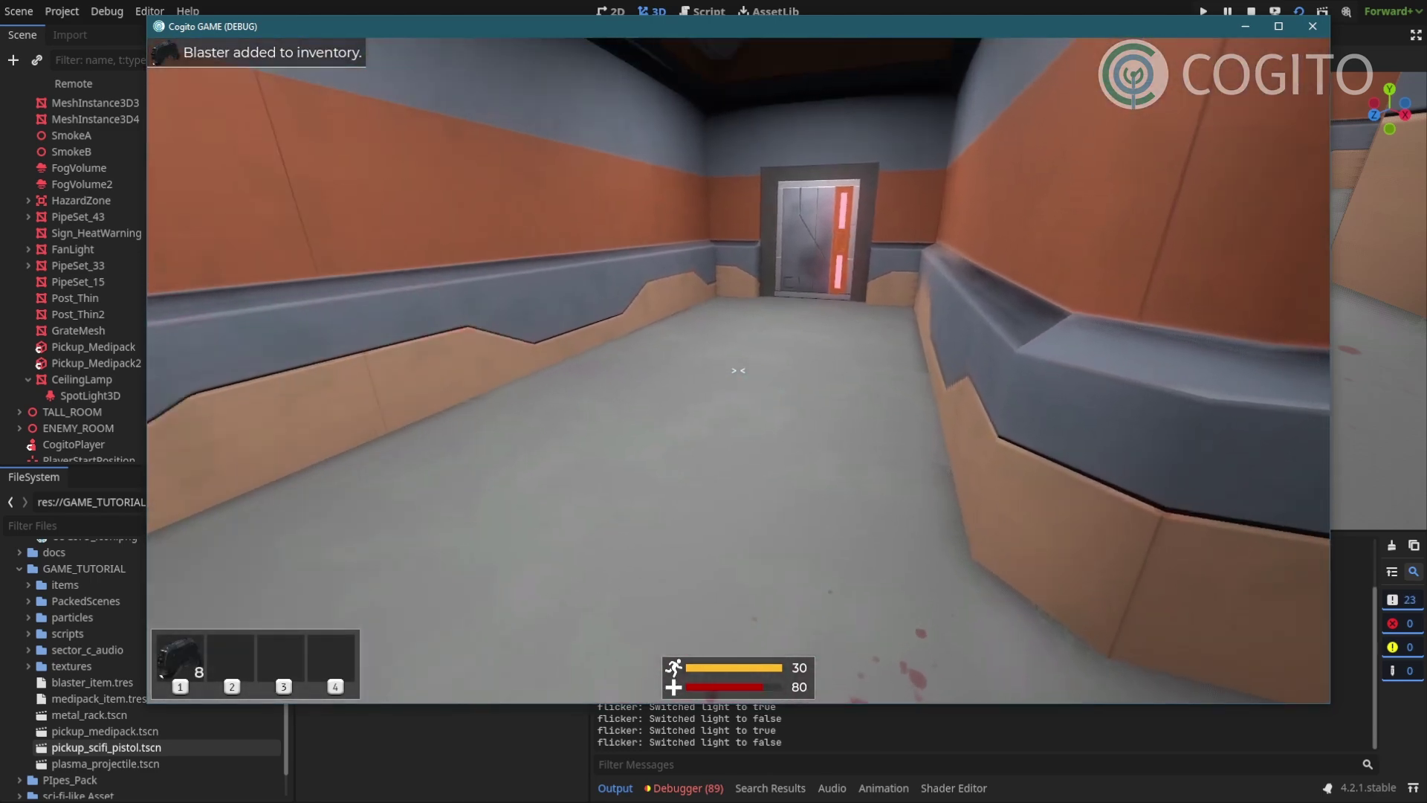
key(Tab)
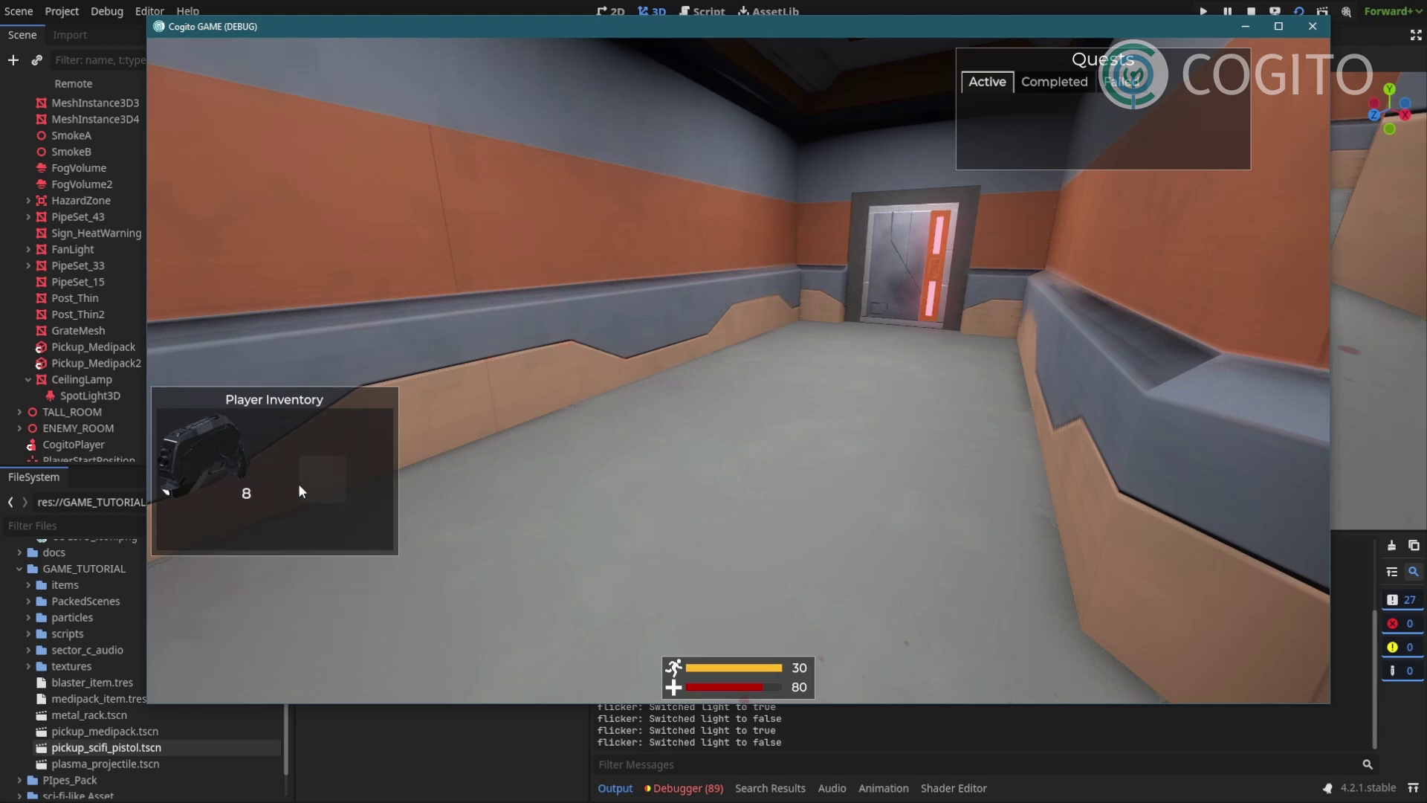
mouse_move(216, 469)
mouse_down()
mouse_move(282, 468)
mouse_move(198, 432)
mouse_move(214, 457)
mouse_up()
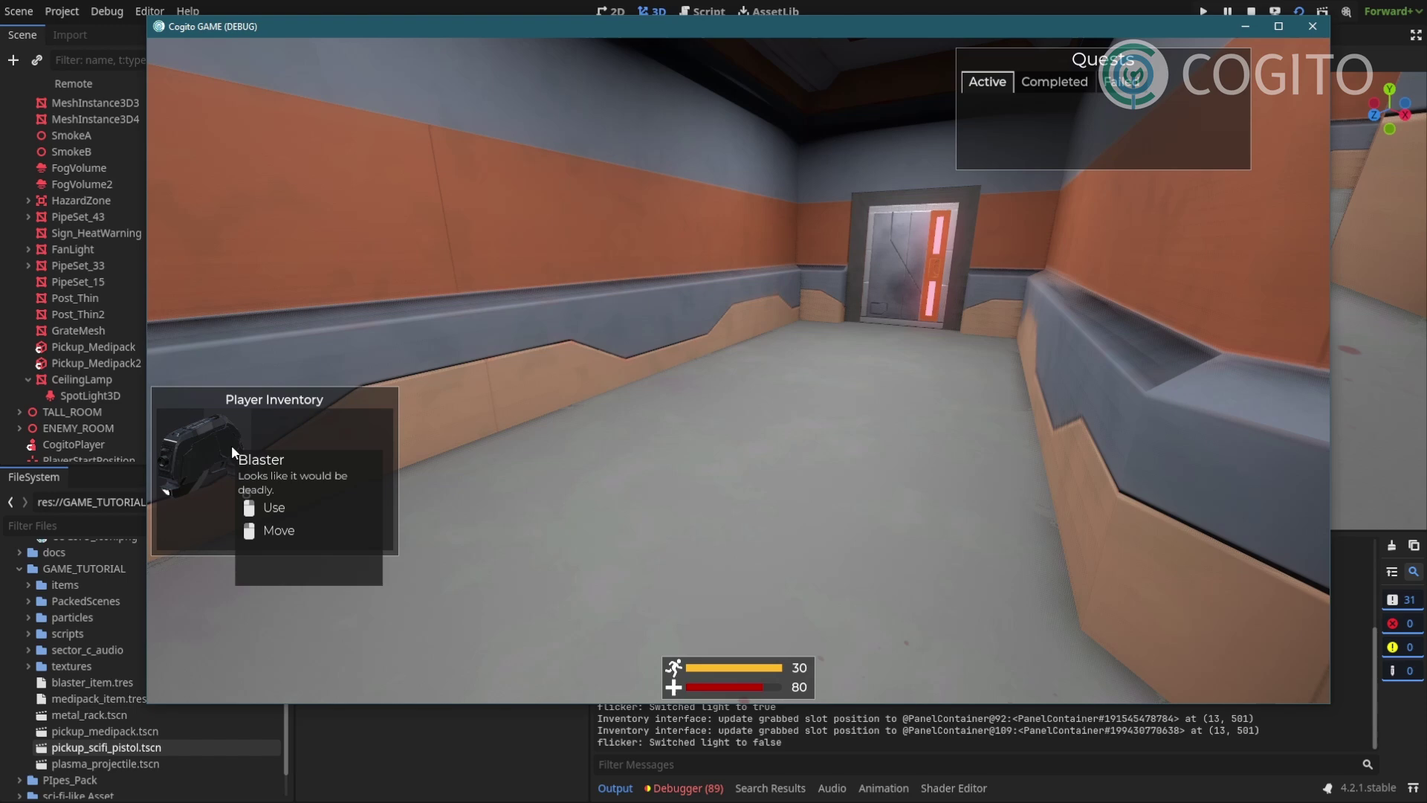
right_click(232, 452)
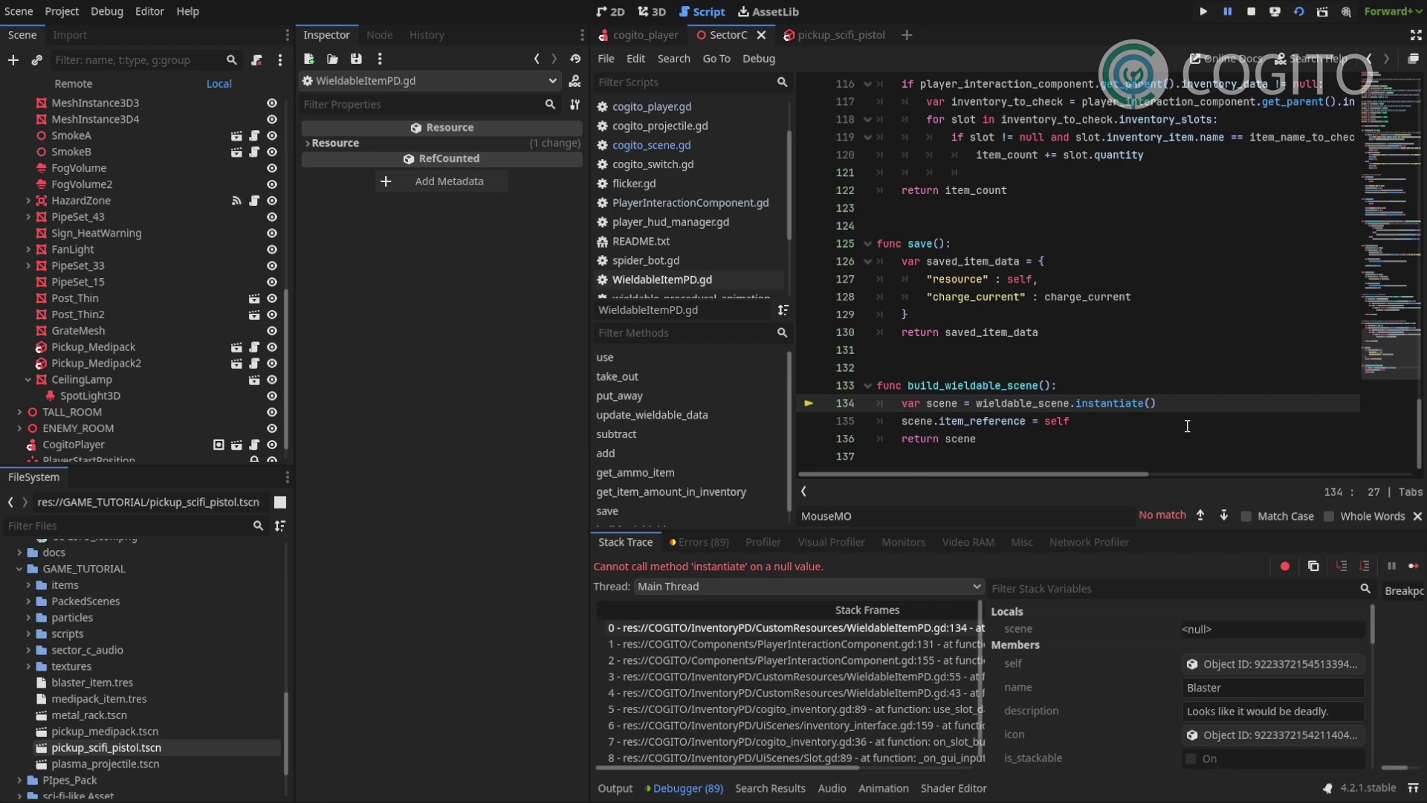
mouse_move(1187, 426)
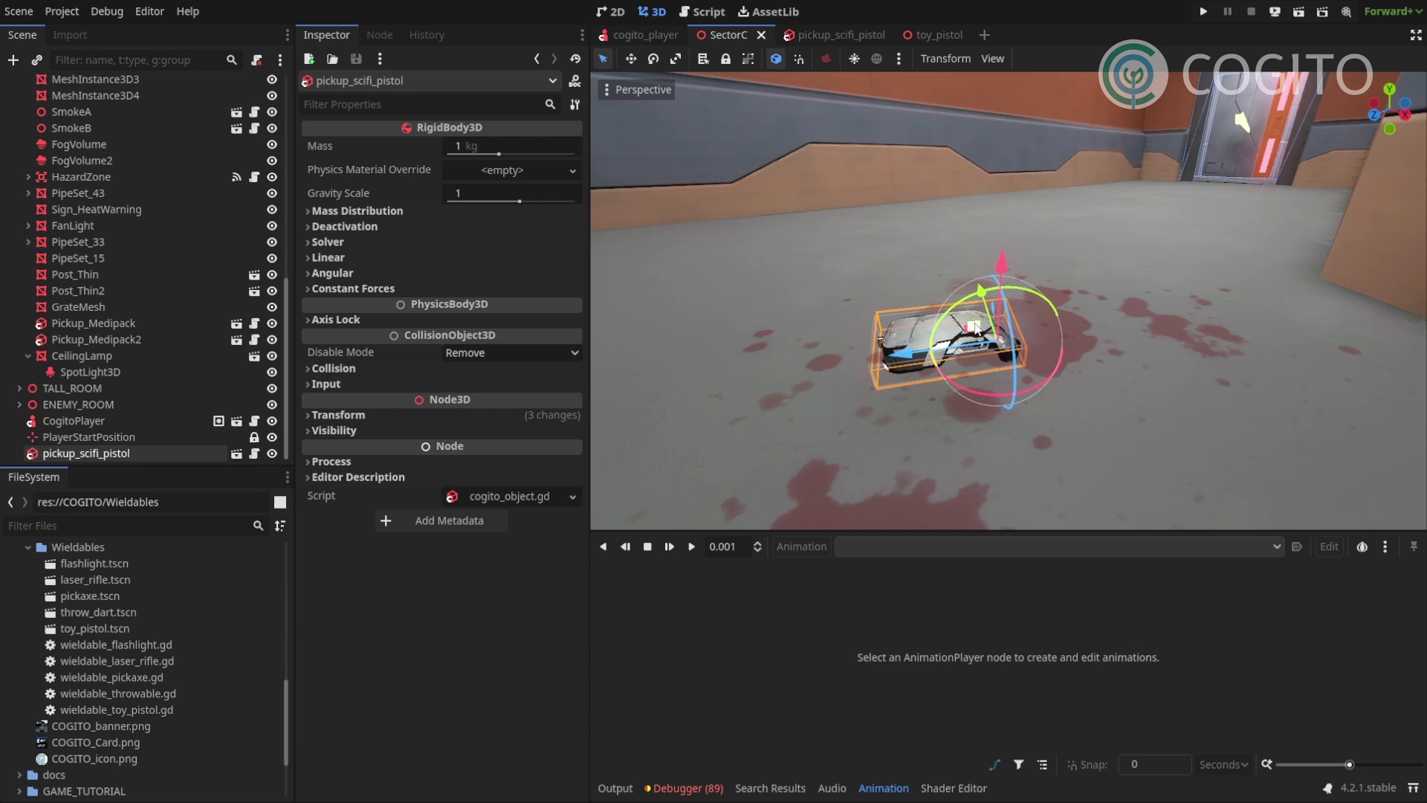
middle_drag(931, 344, 957, 338)
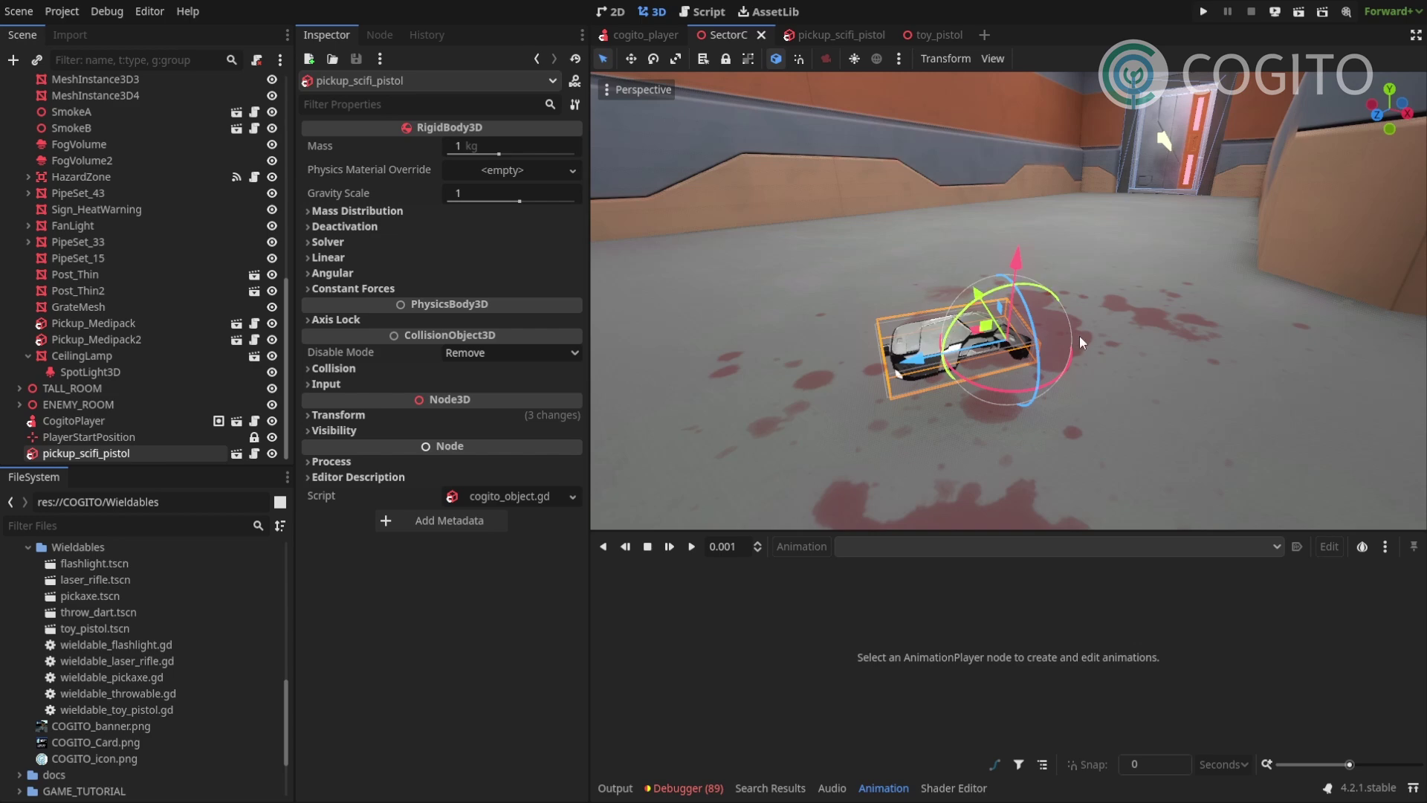
middle_drag(1077, 336, 1103, 323)
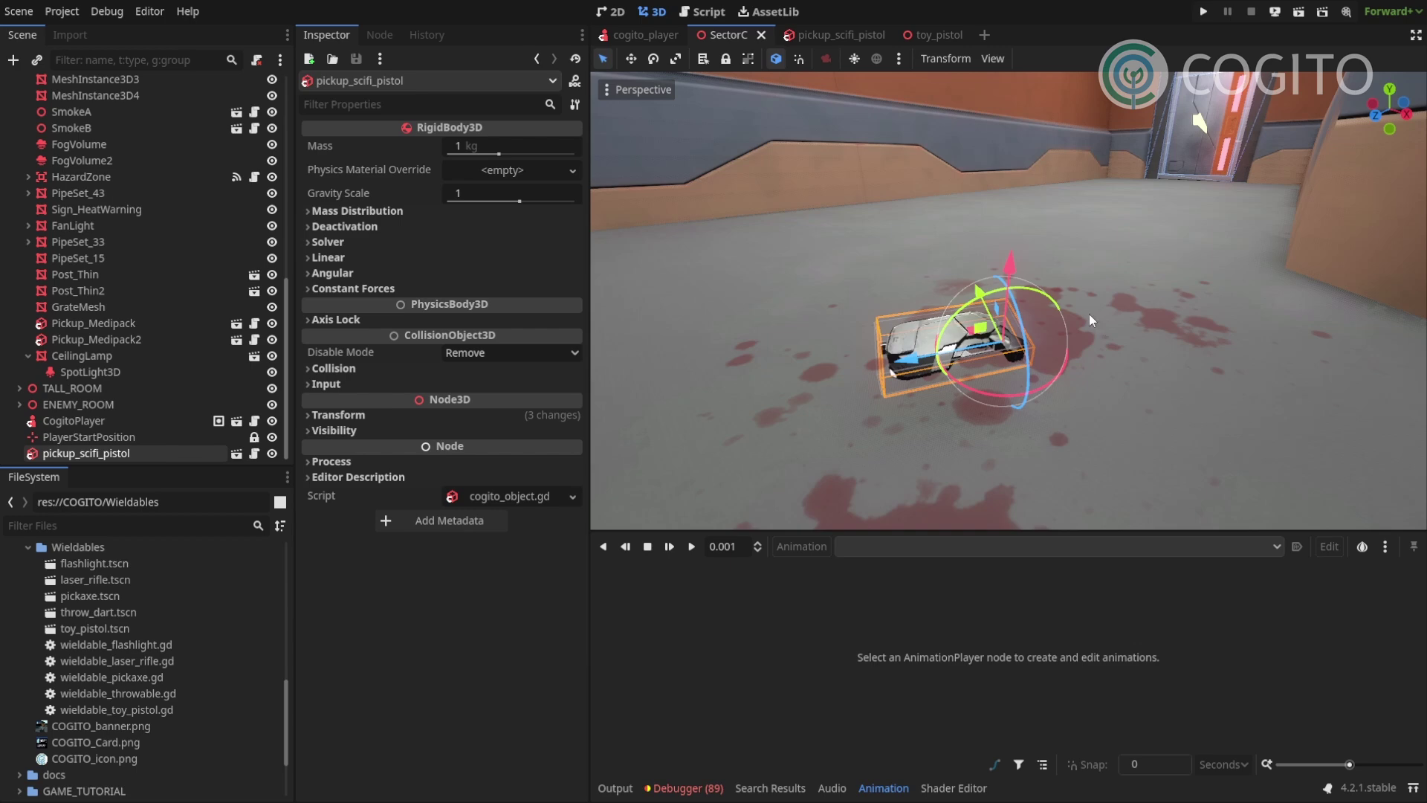
- Create a new 3D scene named "blaster" in the COGITO/Wieldables folder
click(99, 547)
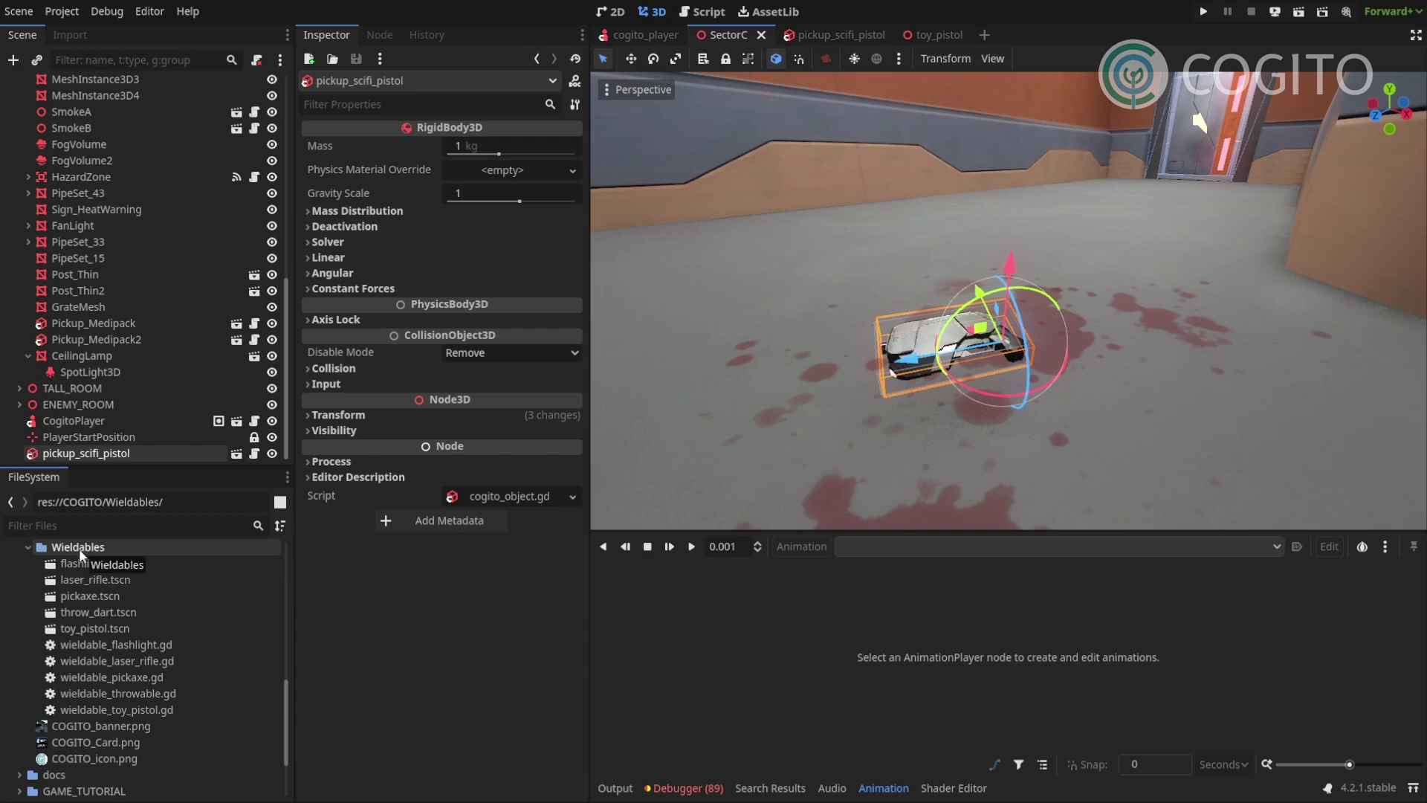
right_click(78, 548)
mouse_move(136, 559)
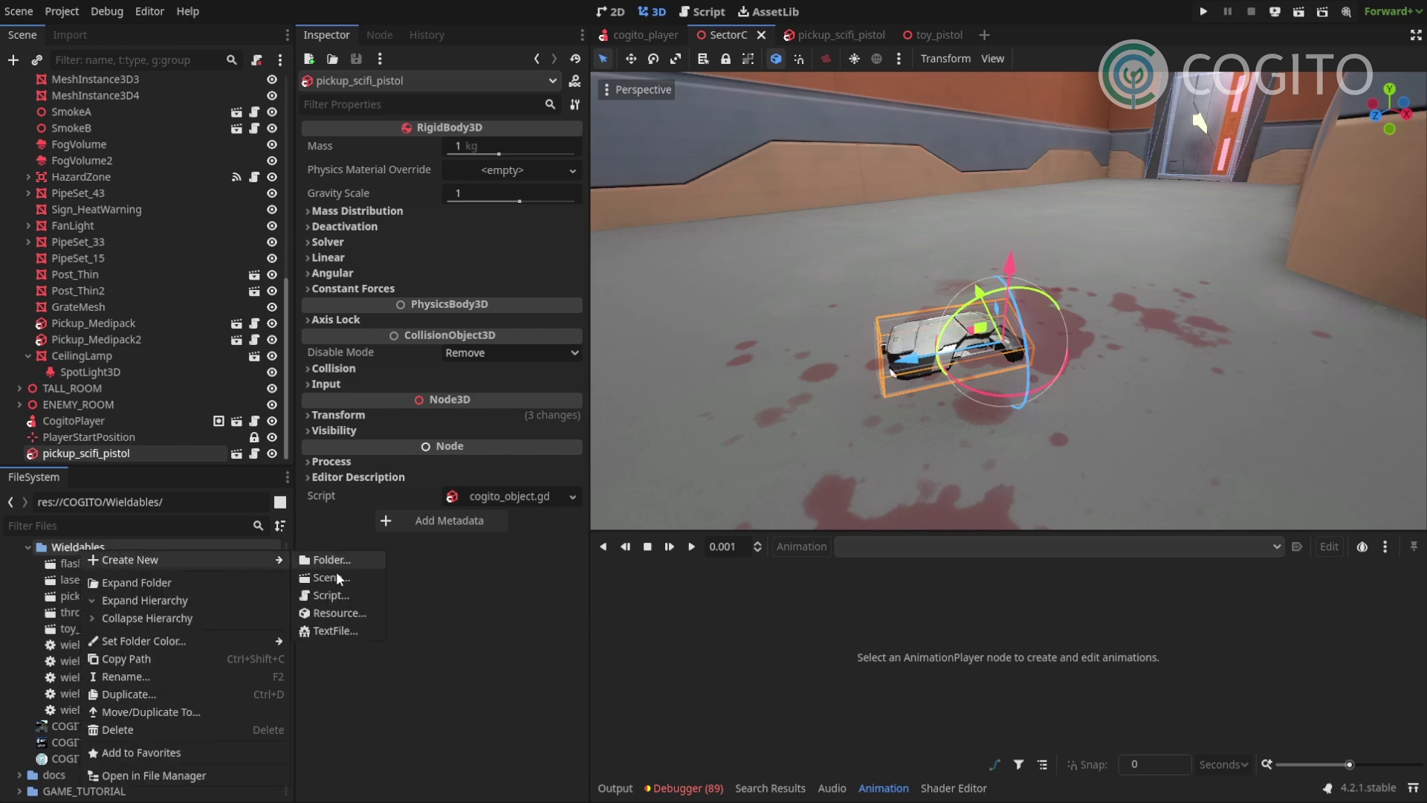
click(336, 577)
click(850, 365)
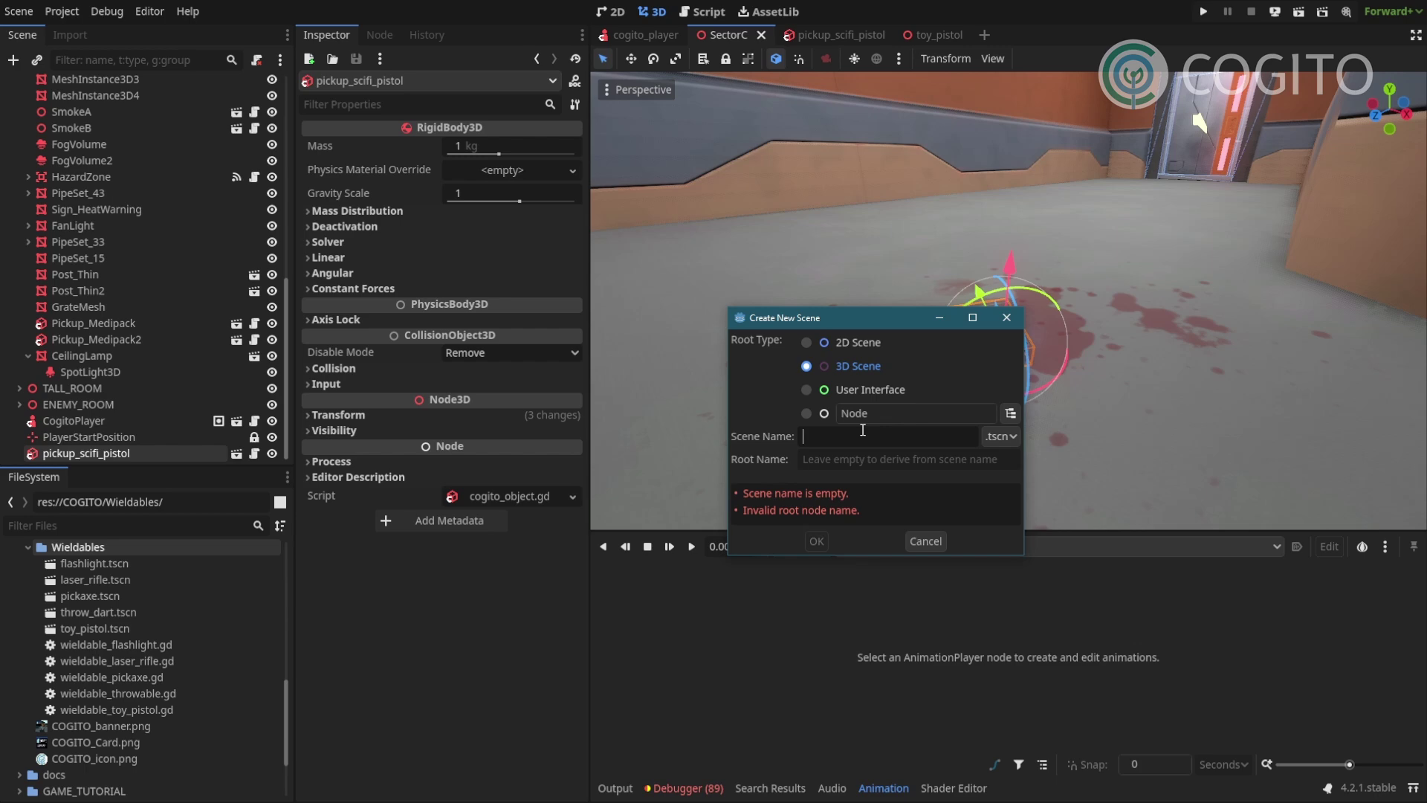
text(b)
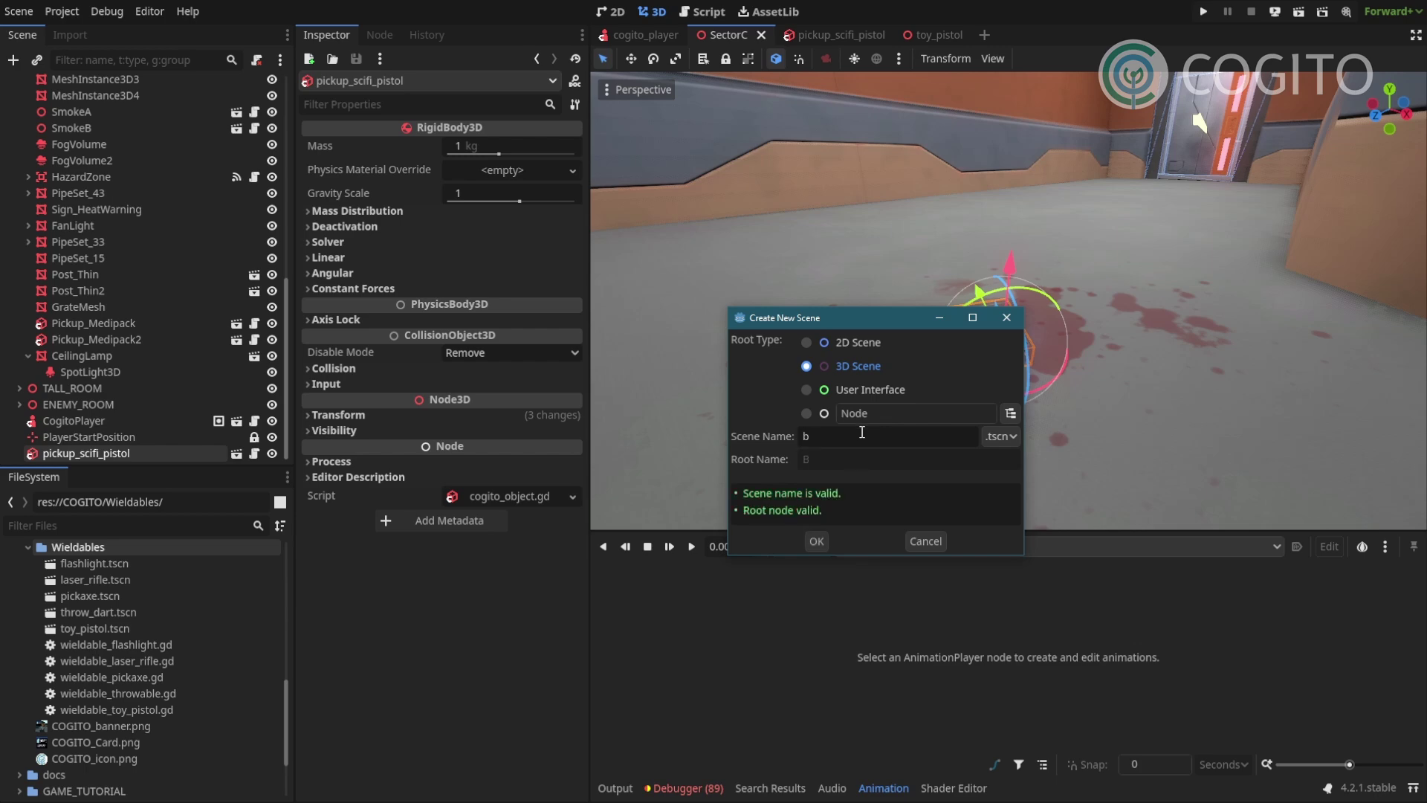
text(laster)
key(Return)
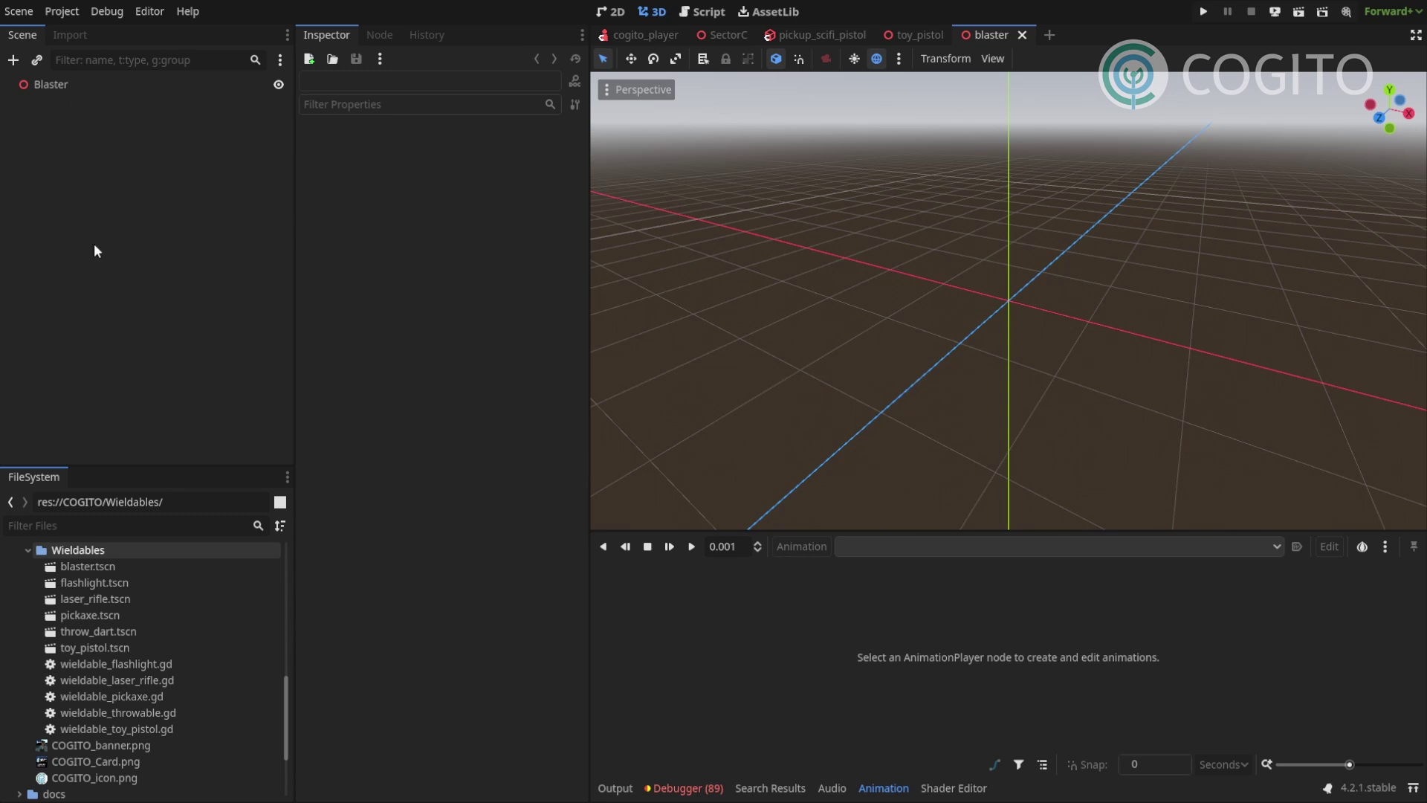
- Duplicate the wieldable_toy_pistol.gd script as wieldable_blaster.gd
click(142, 728)
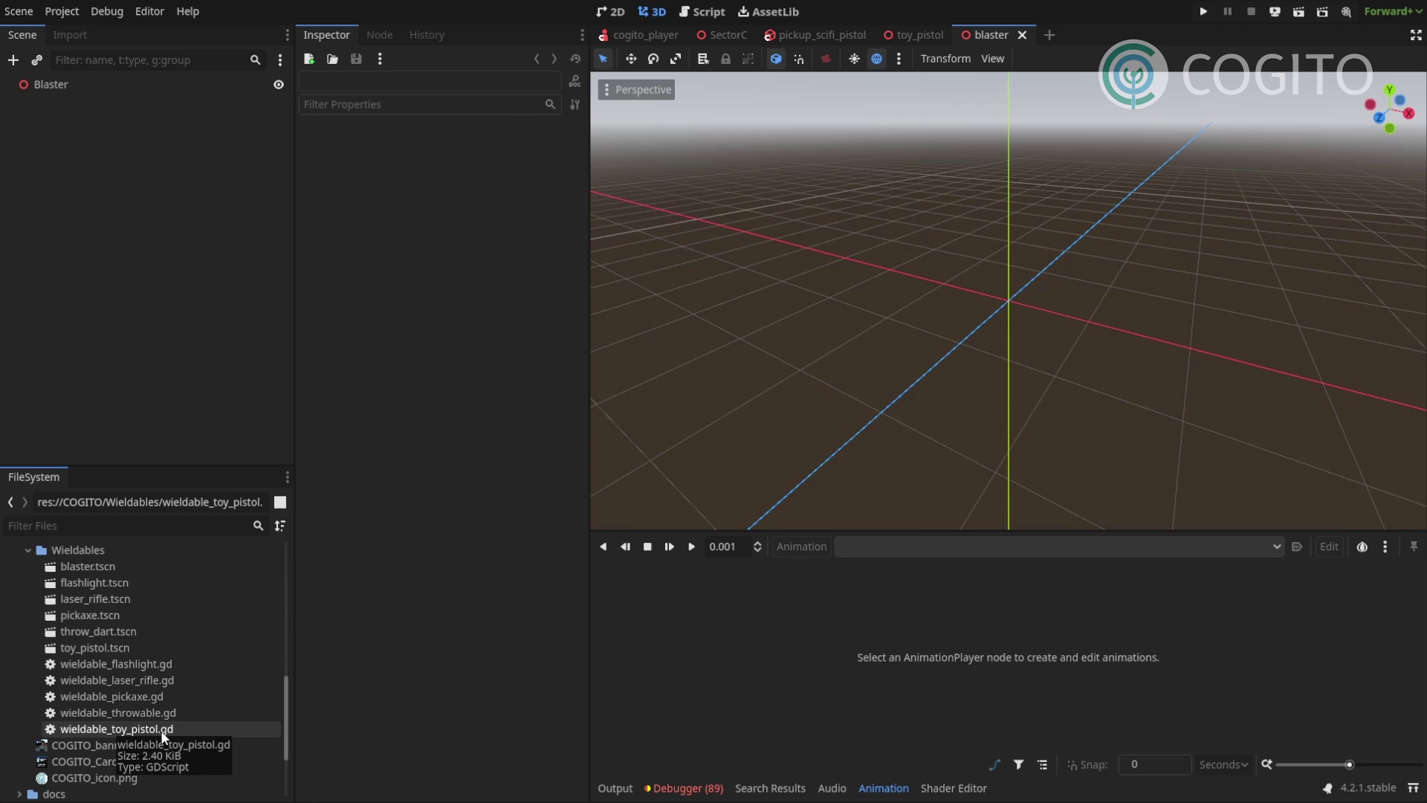
key(ctrl+d)
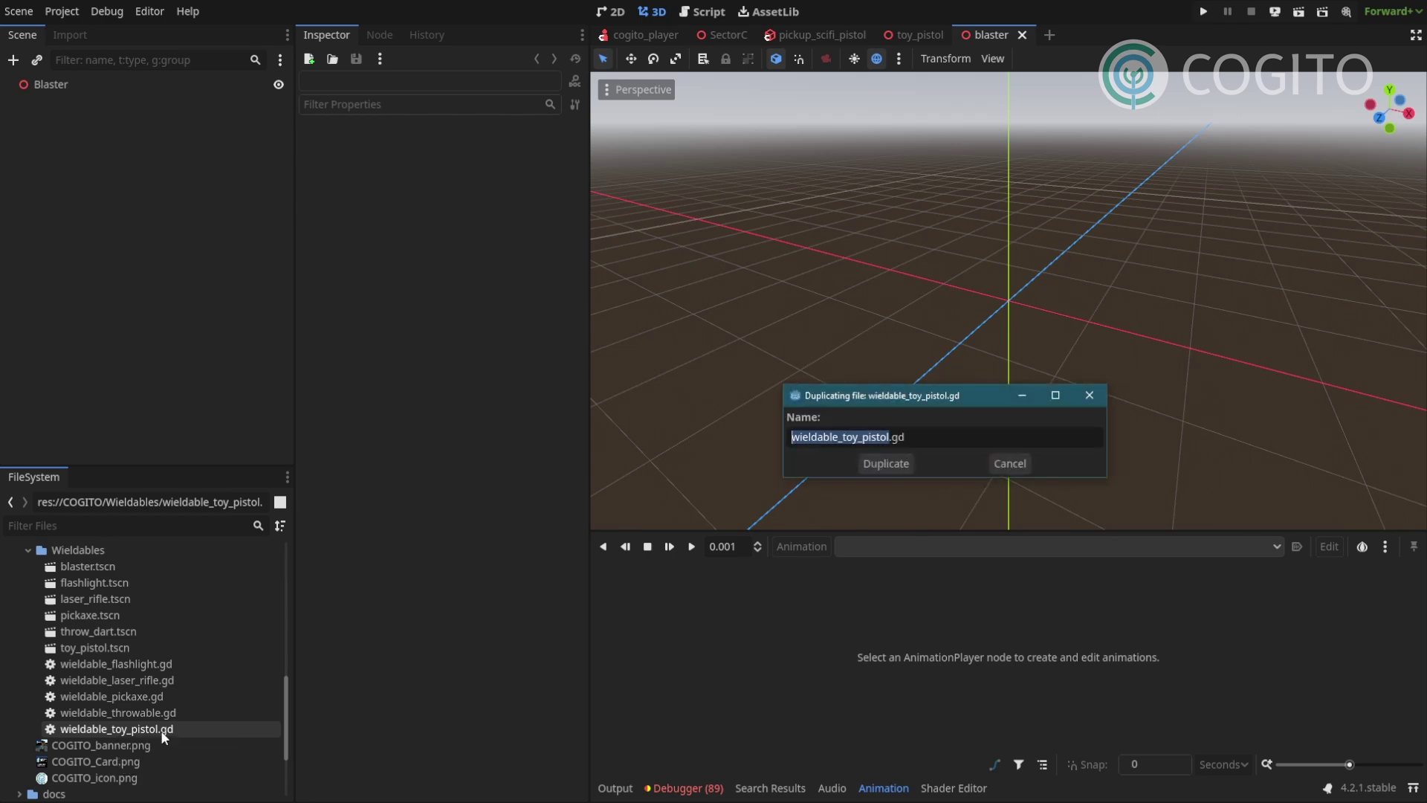
key(Right)
key(BackSpace)
key(BackSpace)
key(BackSpace)
key(BackSpace)
key(BackSpace)
key(BackSpace)
key(BackSpace)
key(BackSpace)
key(BackSpace)
key(BackSpace)
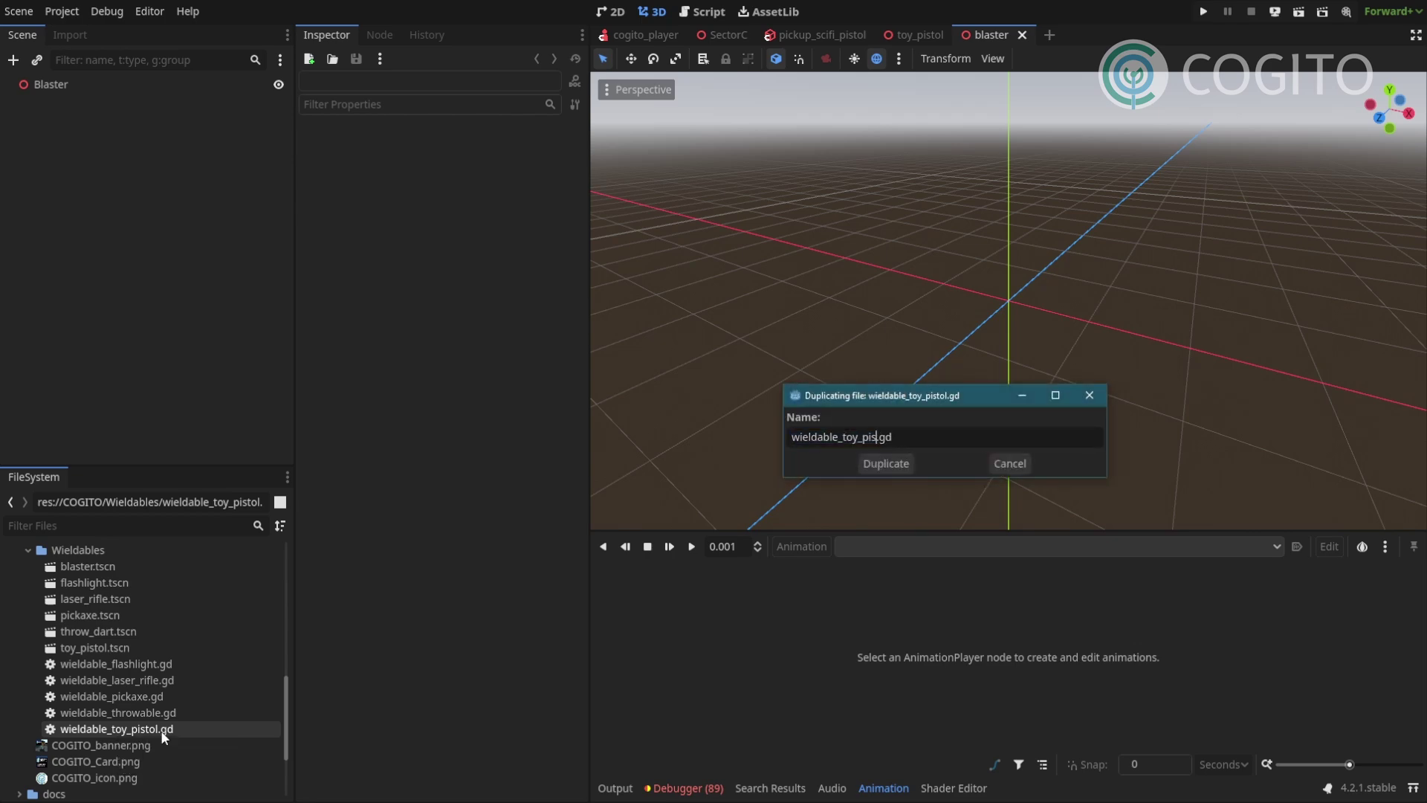
text(blaster)
key(Return)
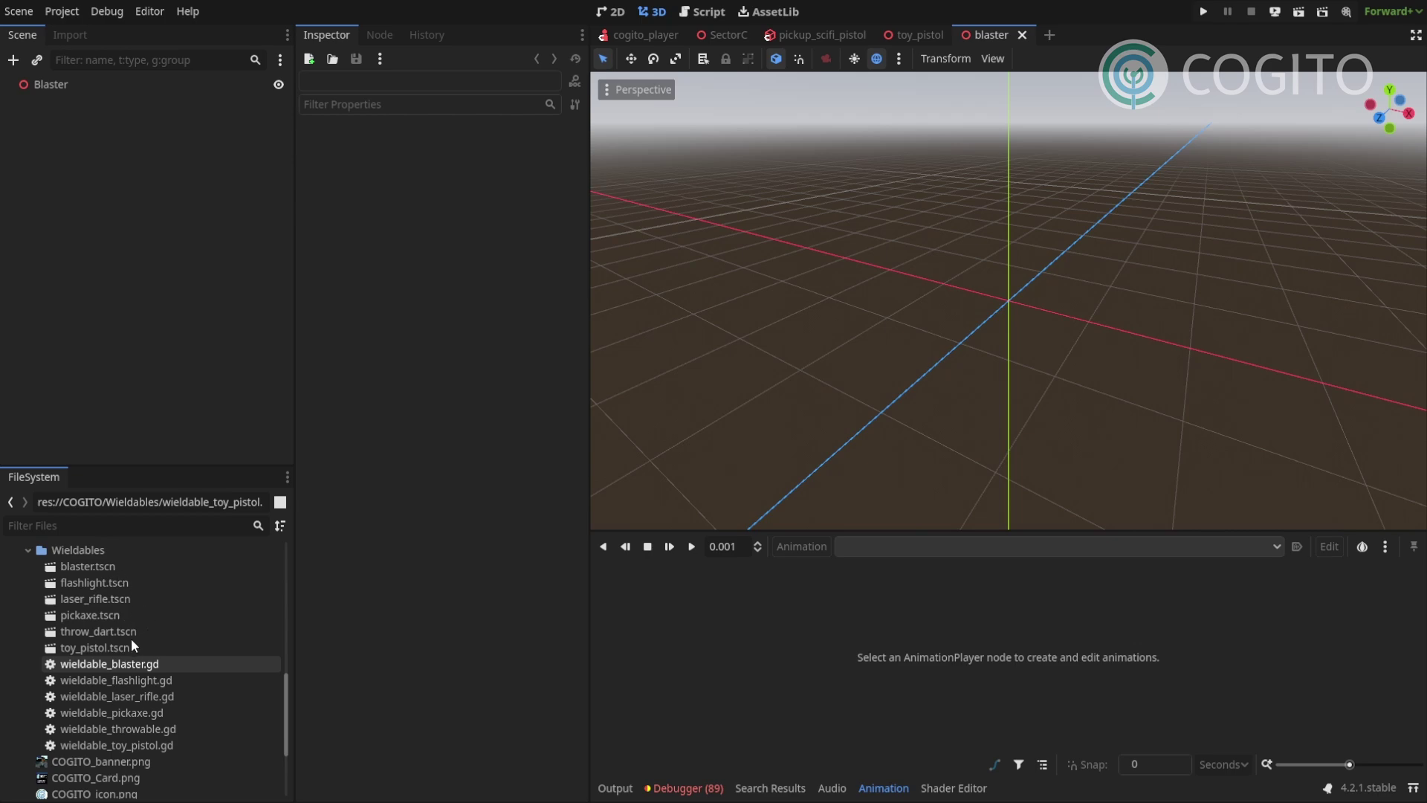
- Attach wieldable_blaster.gd as the script of the blaster scene's root node
click(97, 566)
click(55, 84)
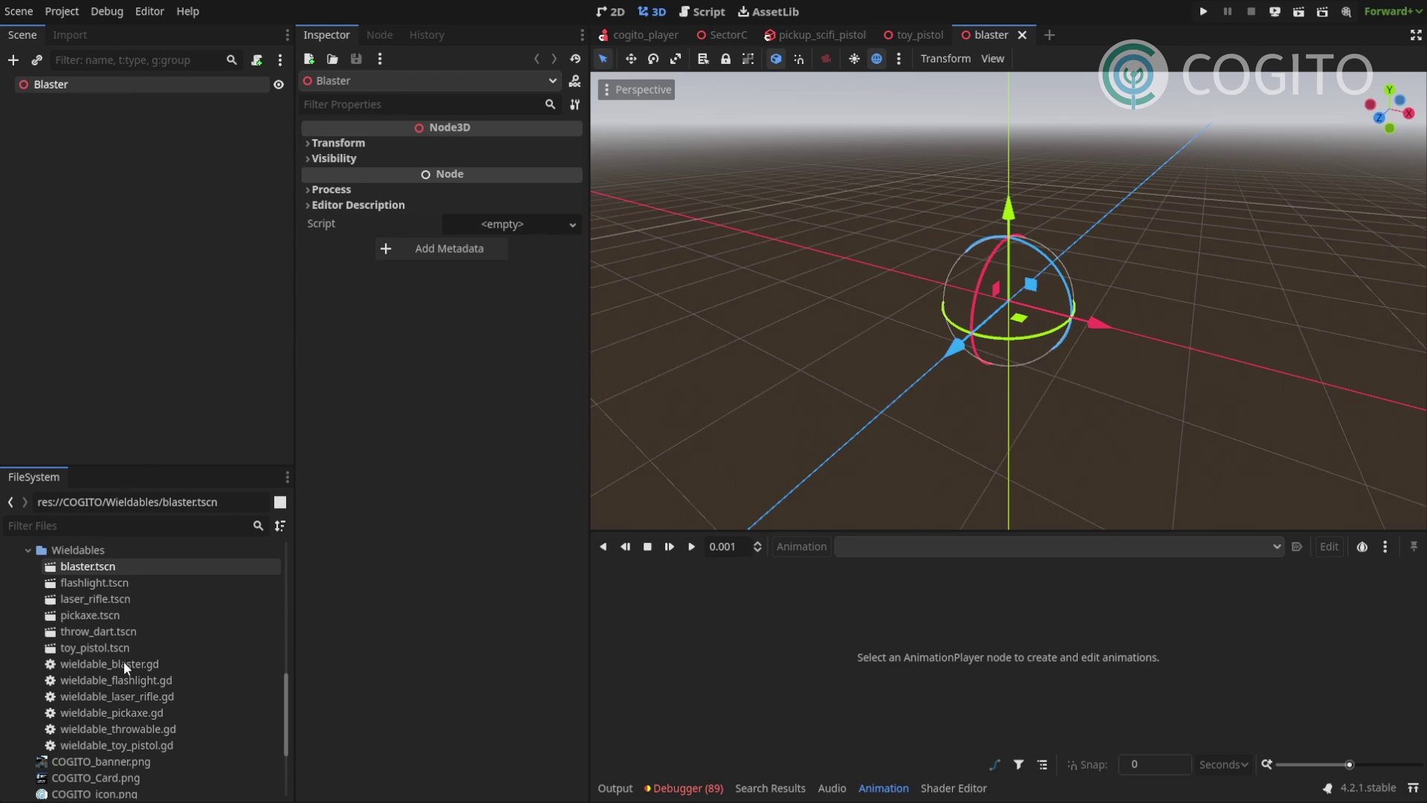
drag(123, 662, 471, 229)
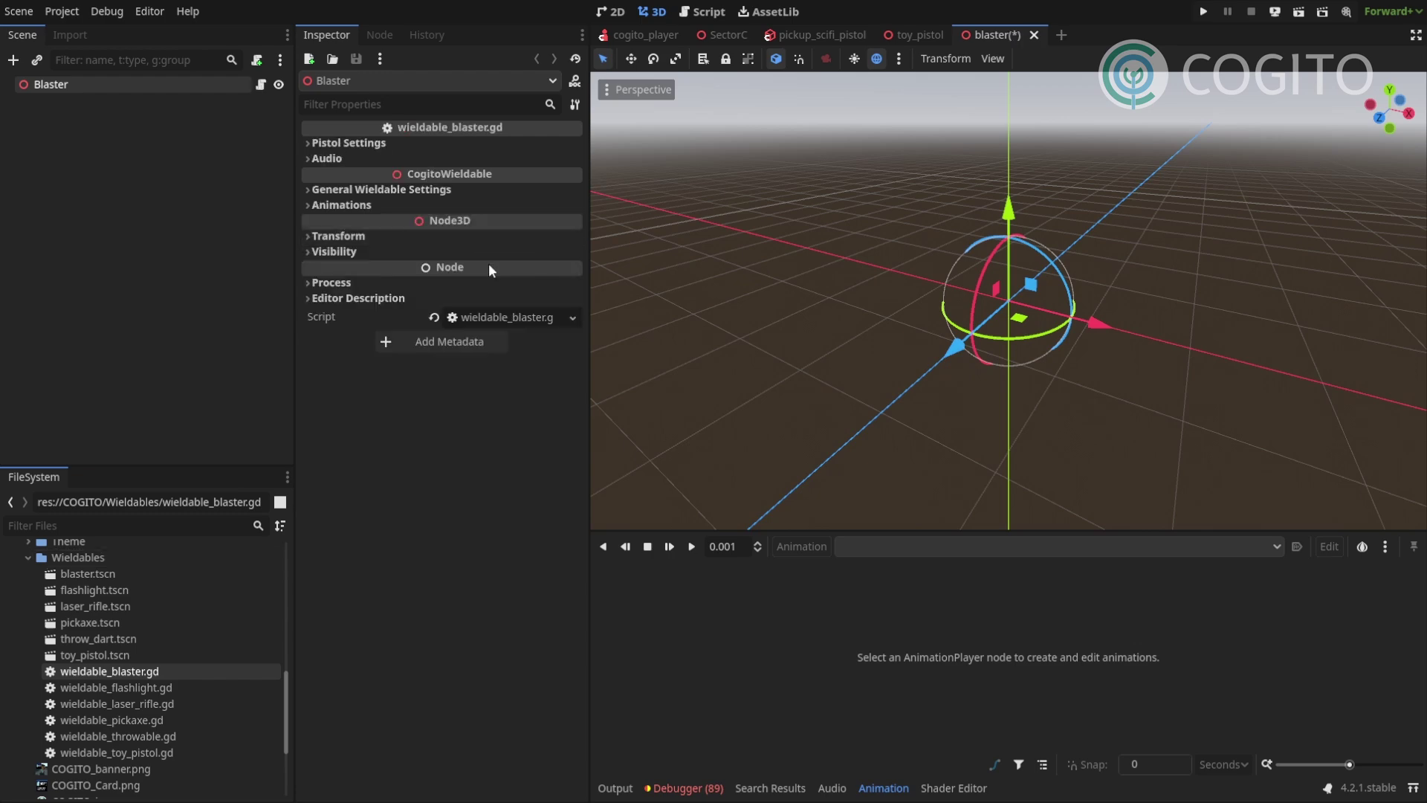
- Rename the "Pistol Settings" export group in wieldable_blaster.gd to "Blaster Settings" and save
click(260, 84)
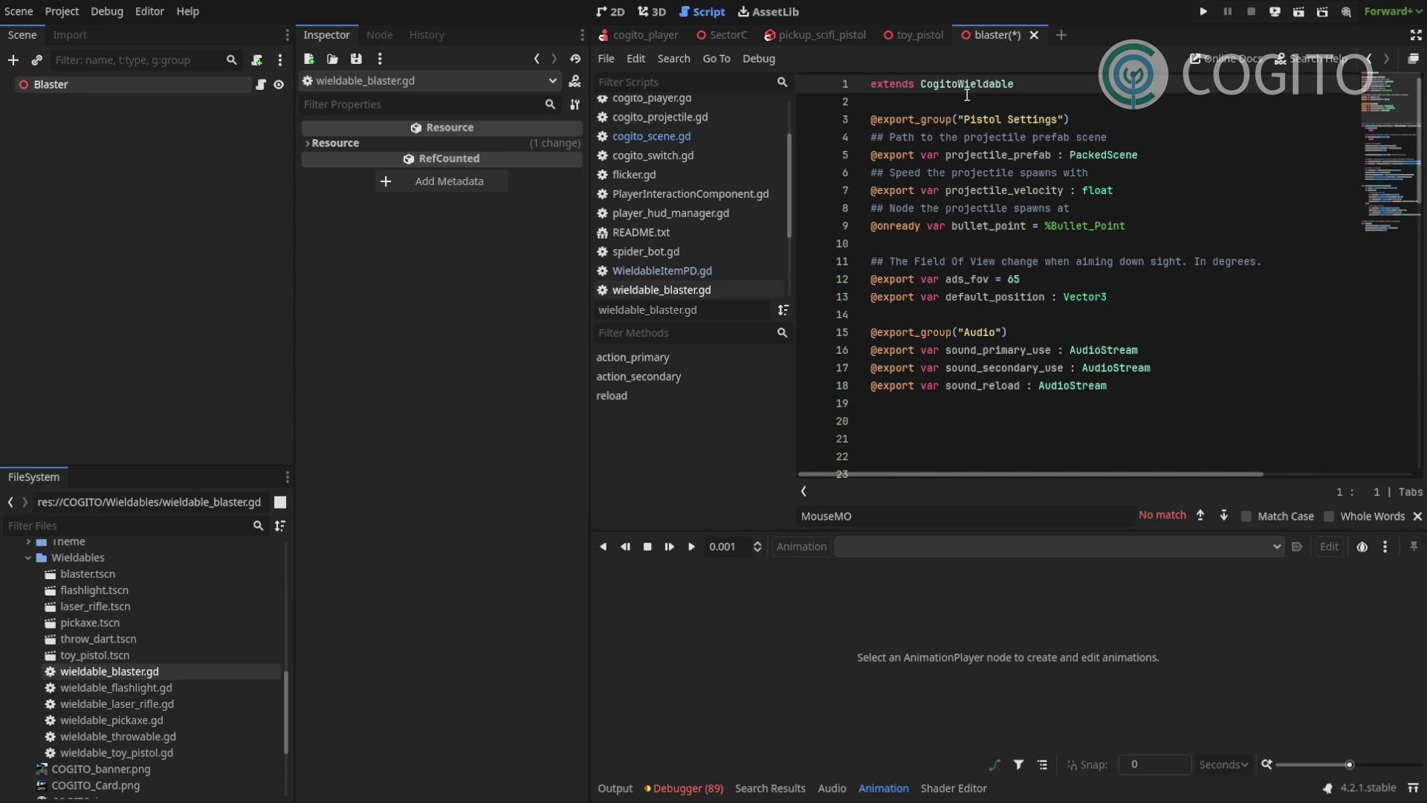
click(1000, 120)
key(BackSpace)
key(BackSpace)
key(BackSpace)
key(BackSpace)
key(BackSpace)
key(BackSpace)
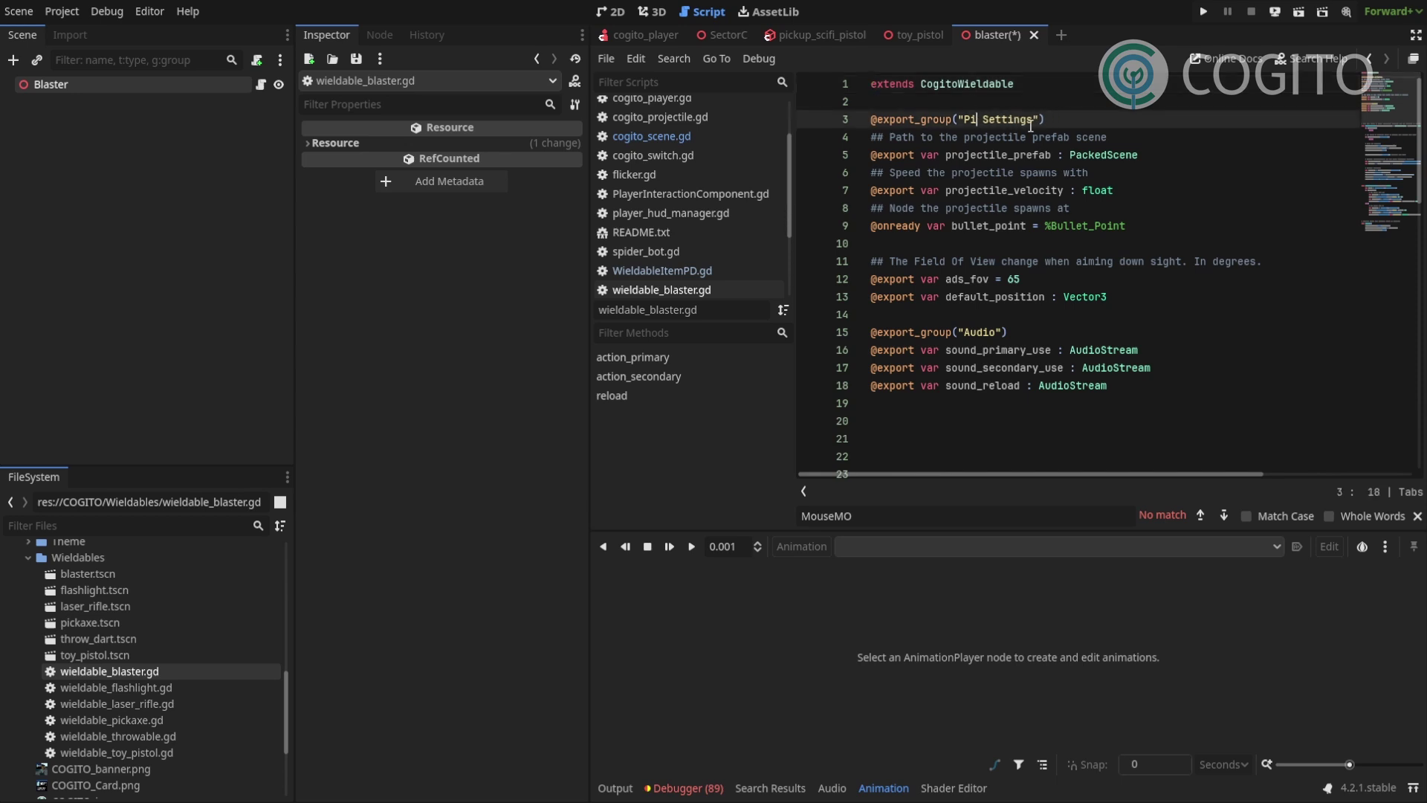
text(Blaster)
click(996, 138)
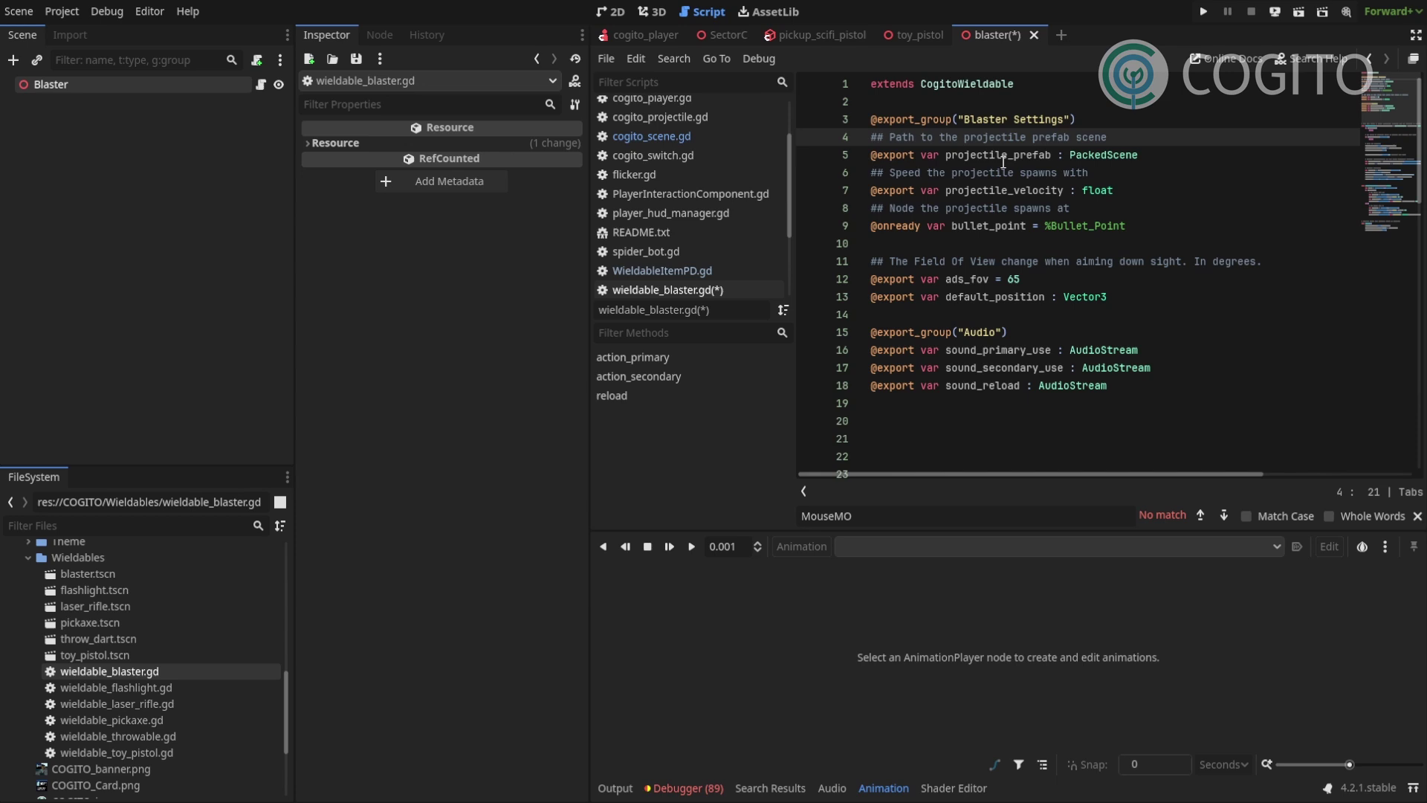
key(ctrl+s)
- Select the Blaster root node and return to the scene's 3D view
click(172, 83)
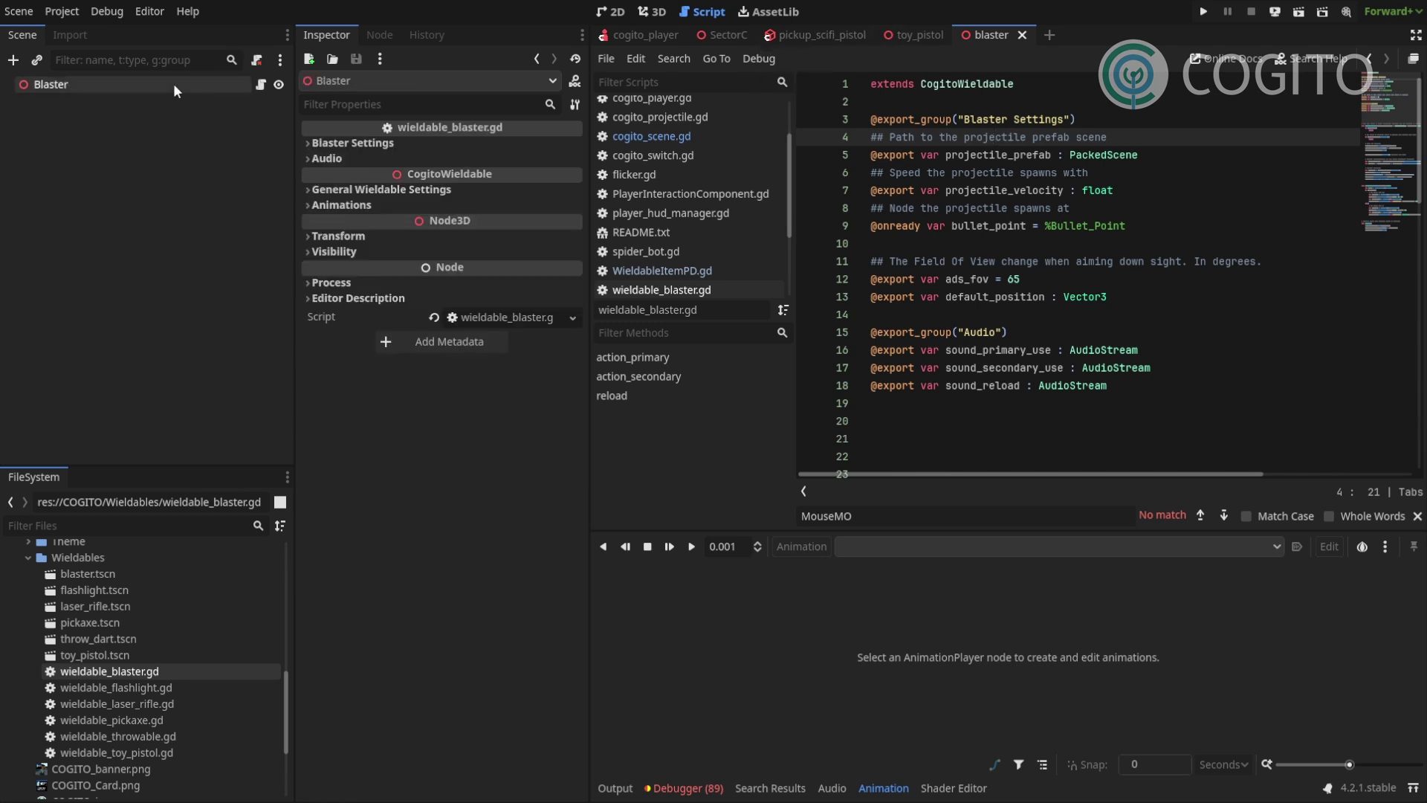
click(652, 12)
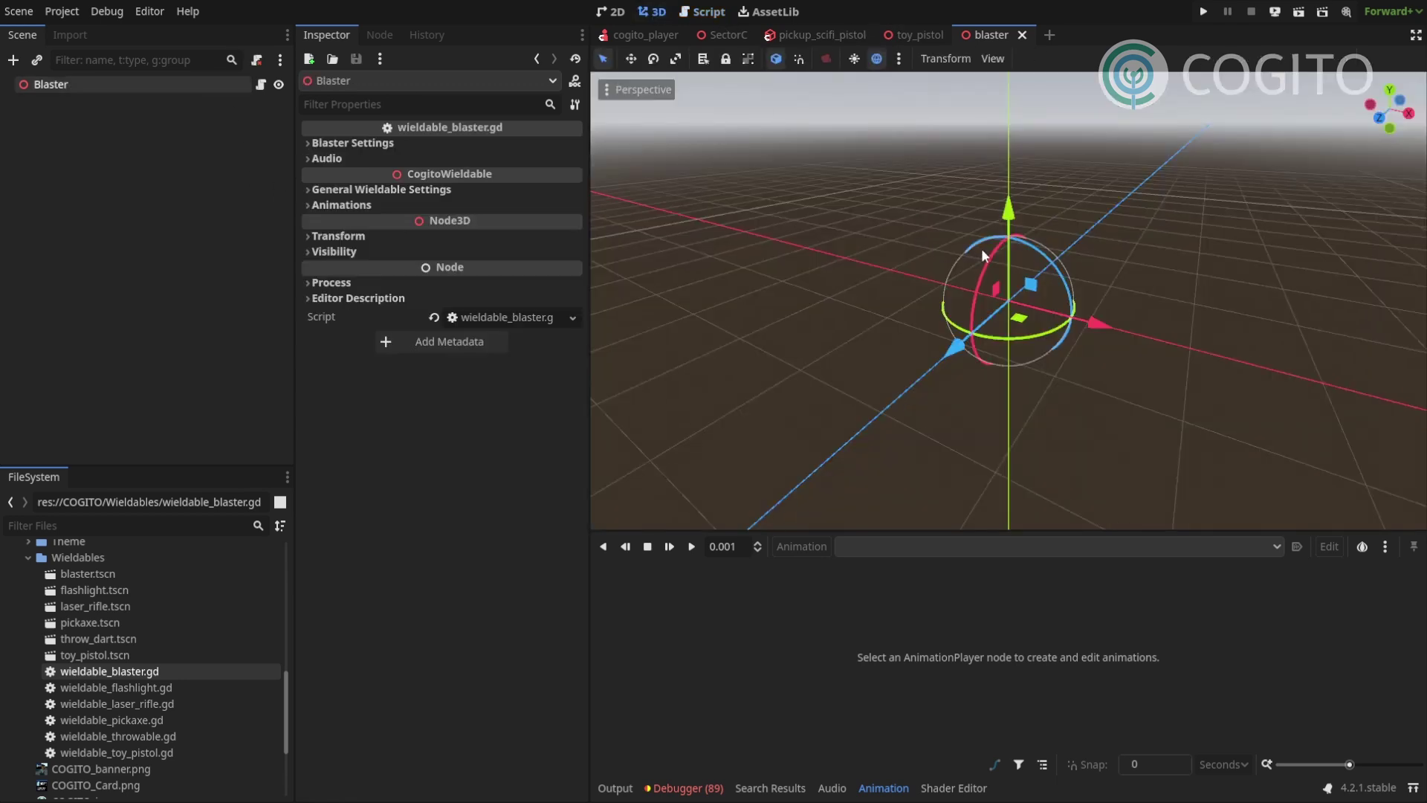
middle_drag(981, 248, 906, 227)
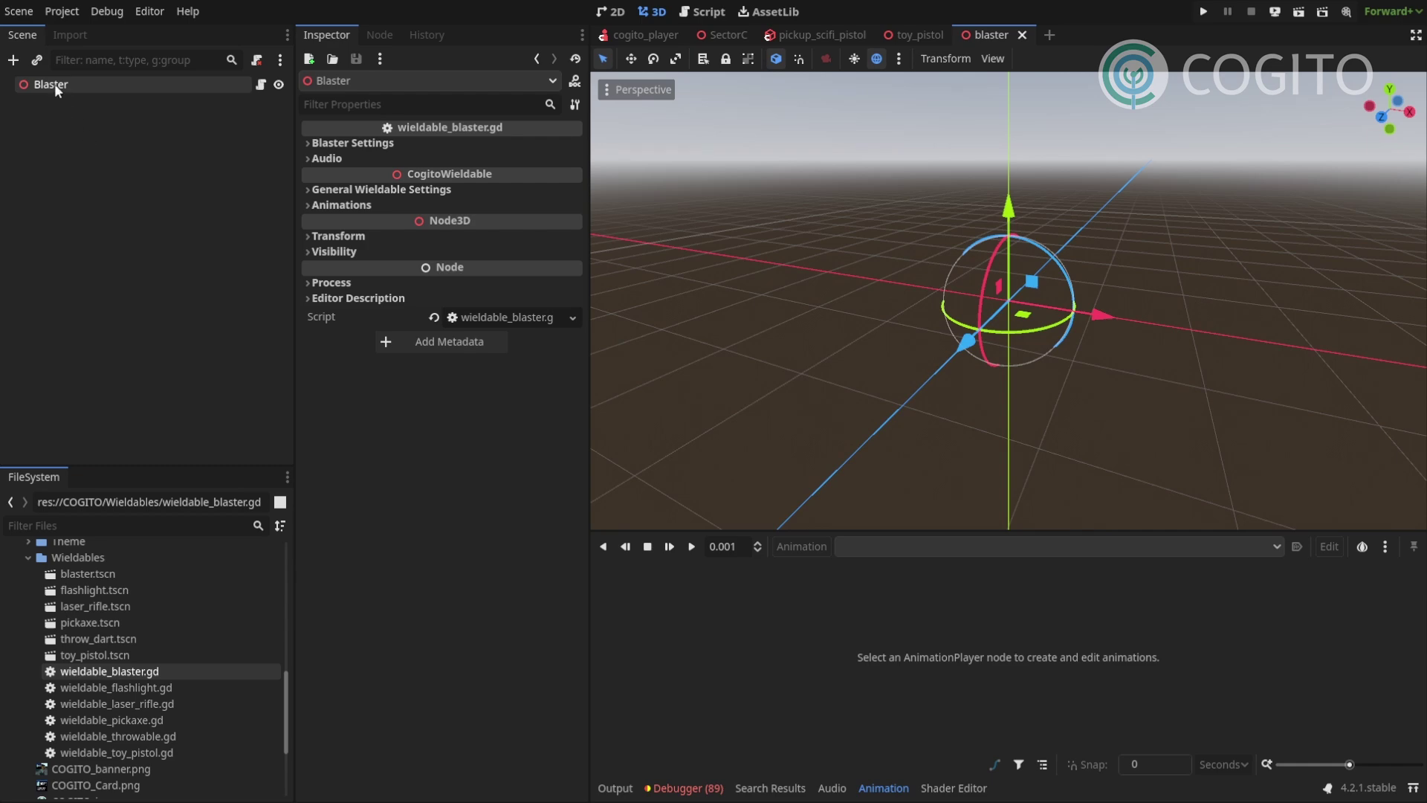
- Add an AudioStreamPlayer3D node and an AnimationPlayer node as children of the Blaster root node
click(13, 60)
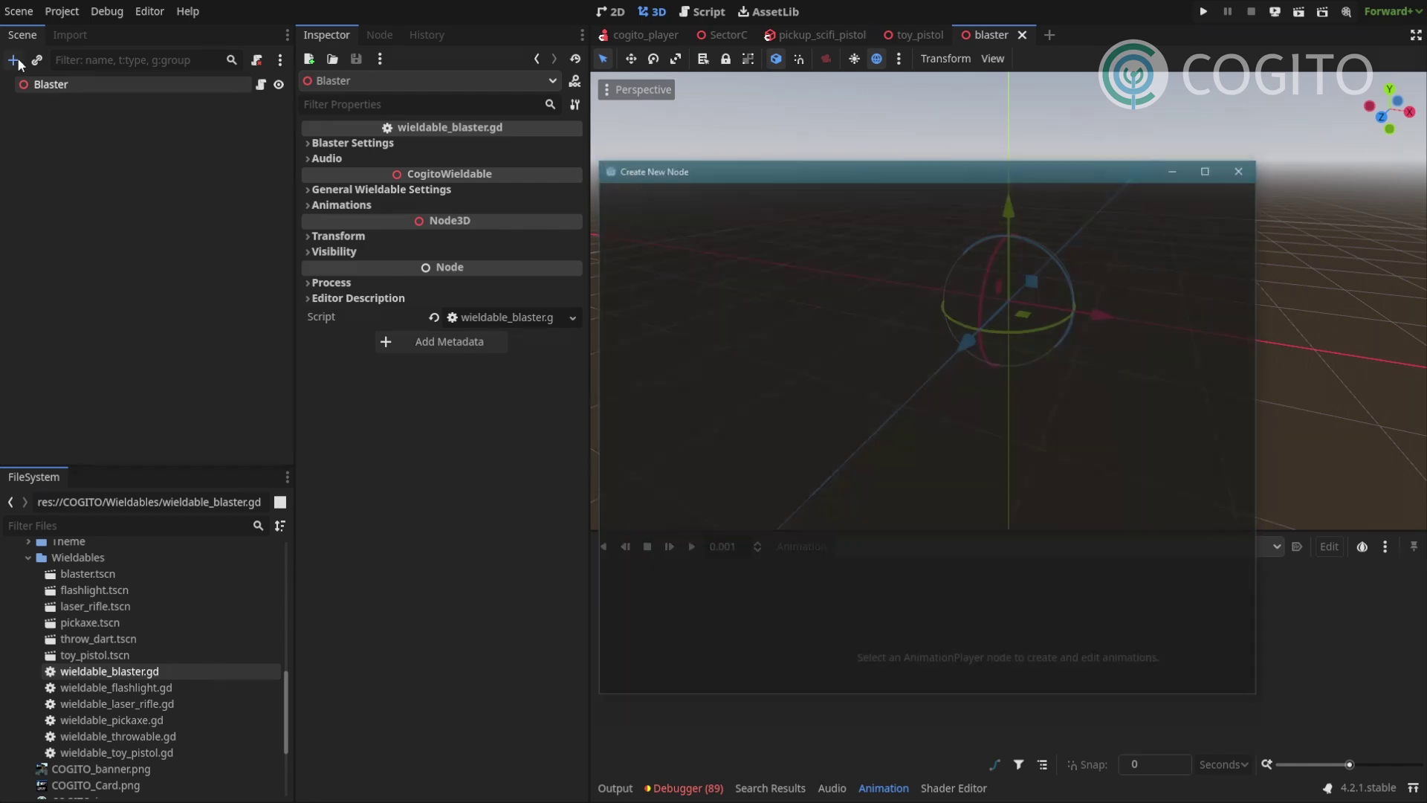
text(AudioStre)
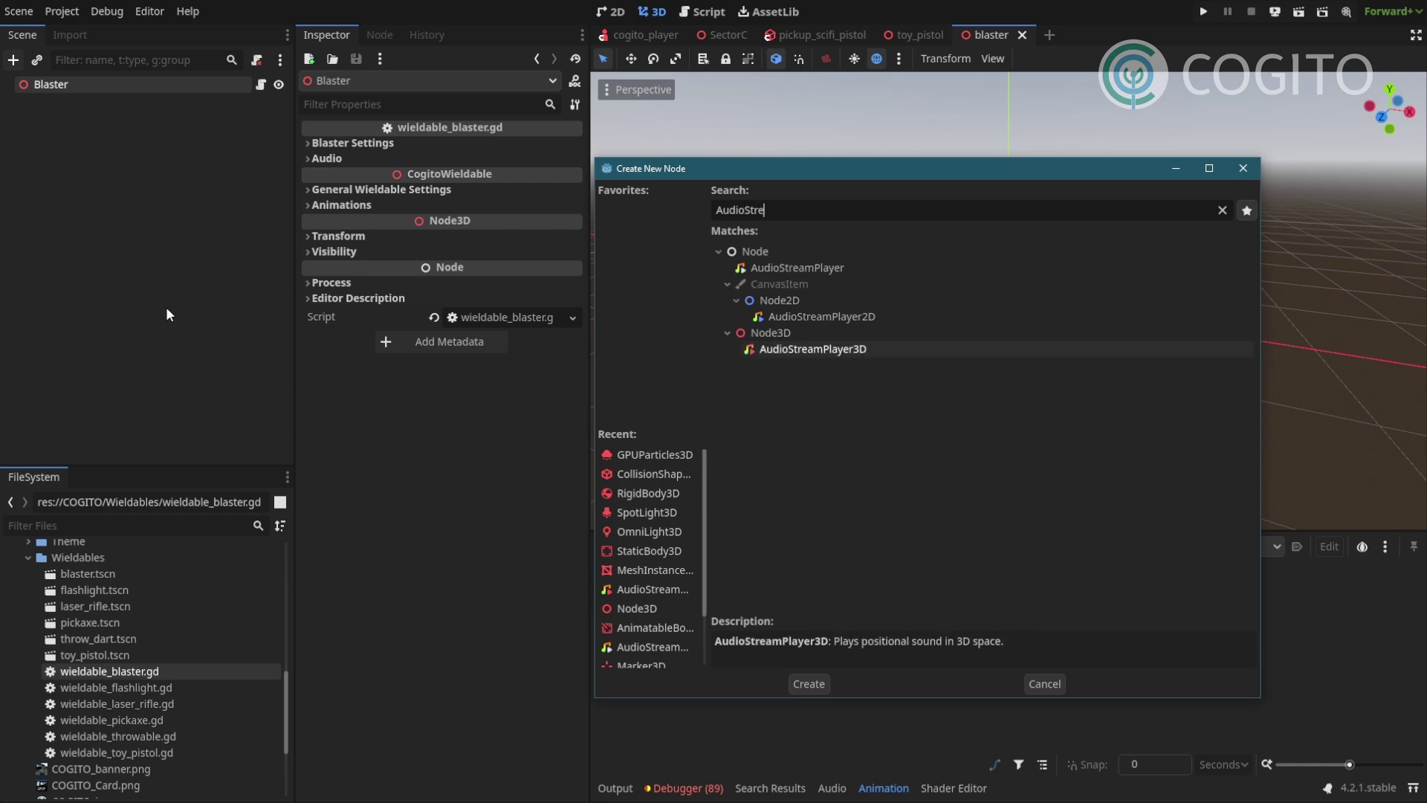
key(Return)
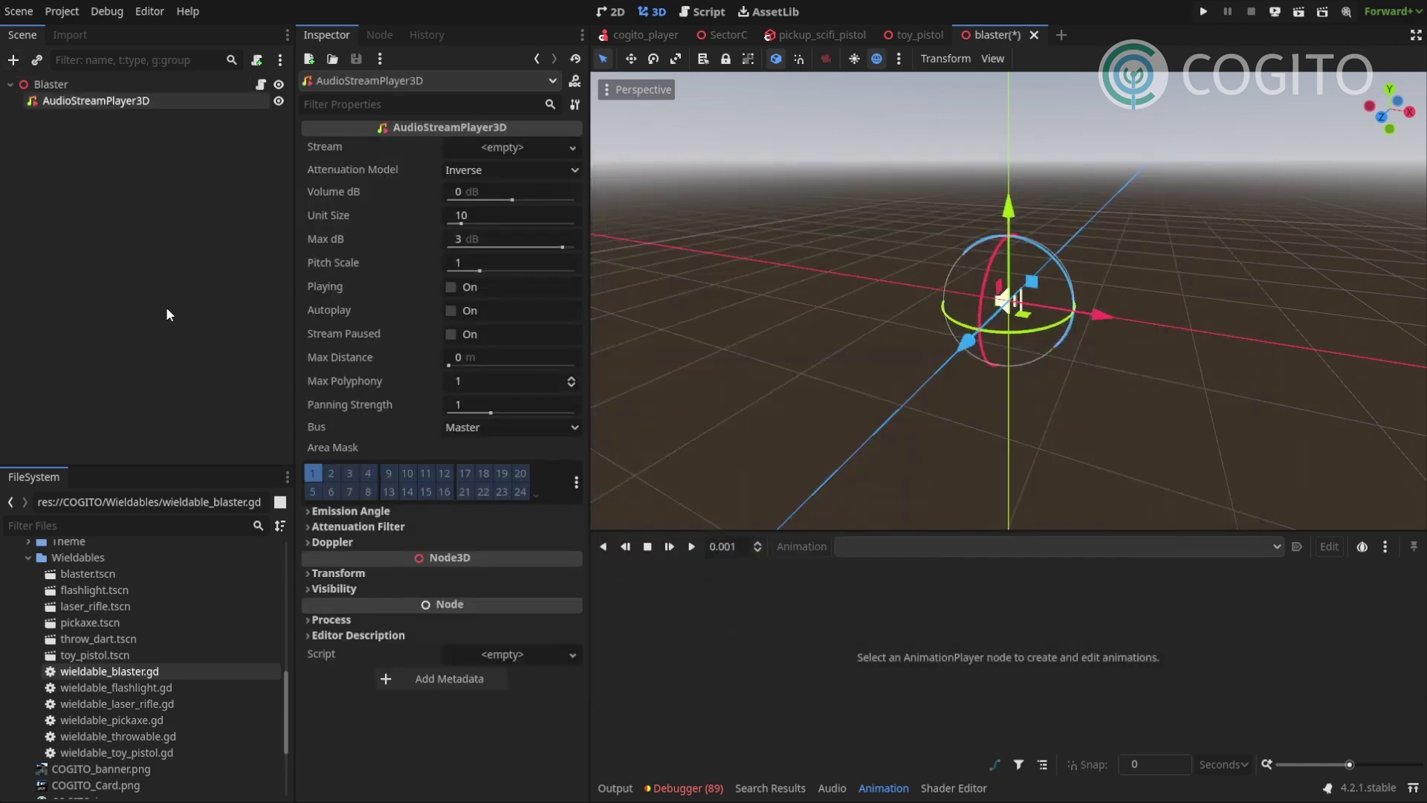
click(69, 163)
click(12, 59)
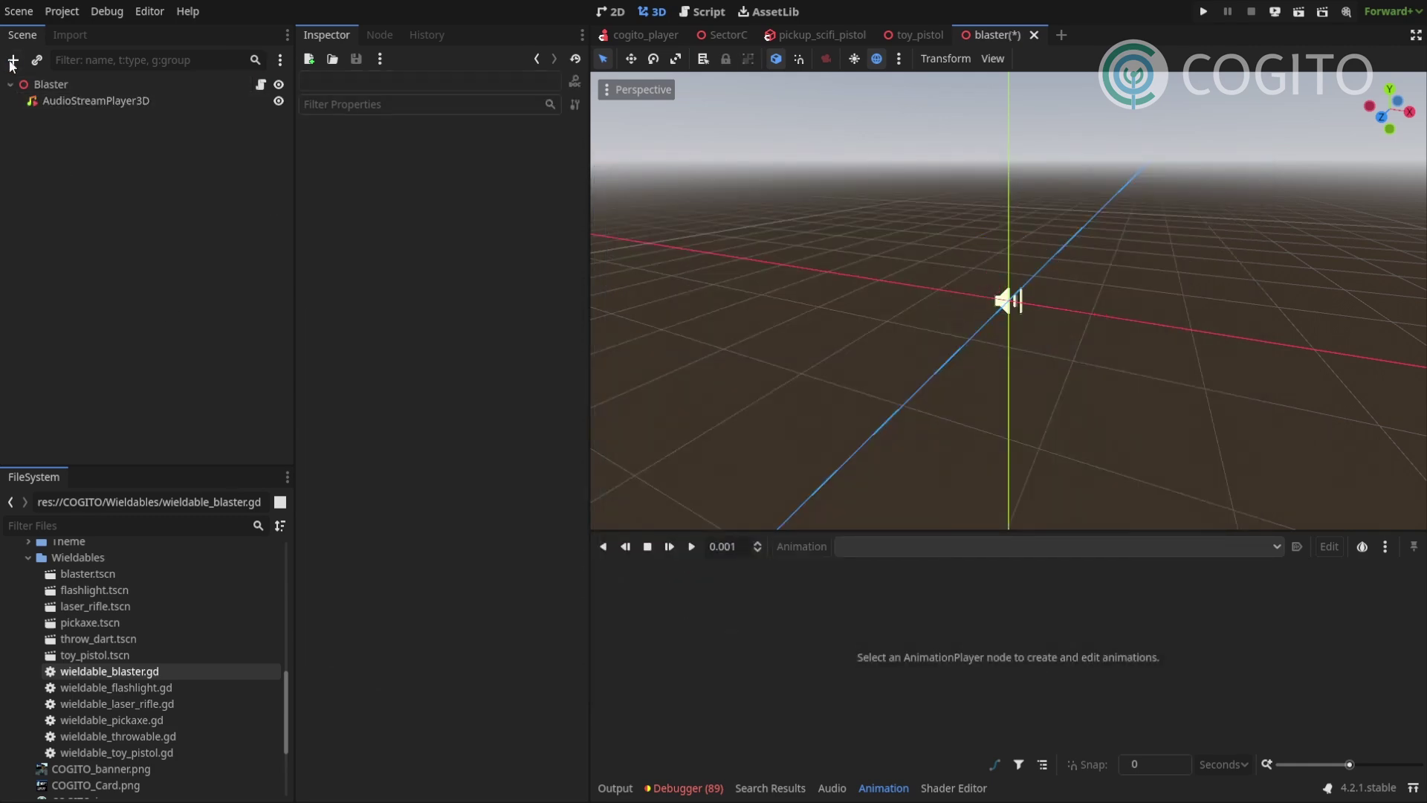
text(AnimationPl)
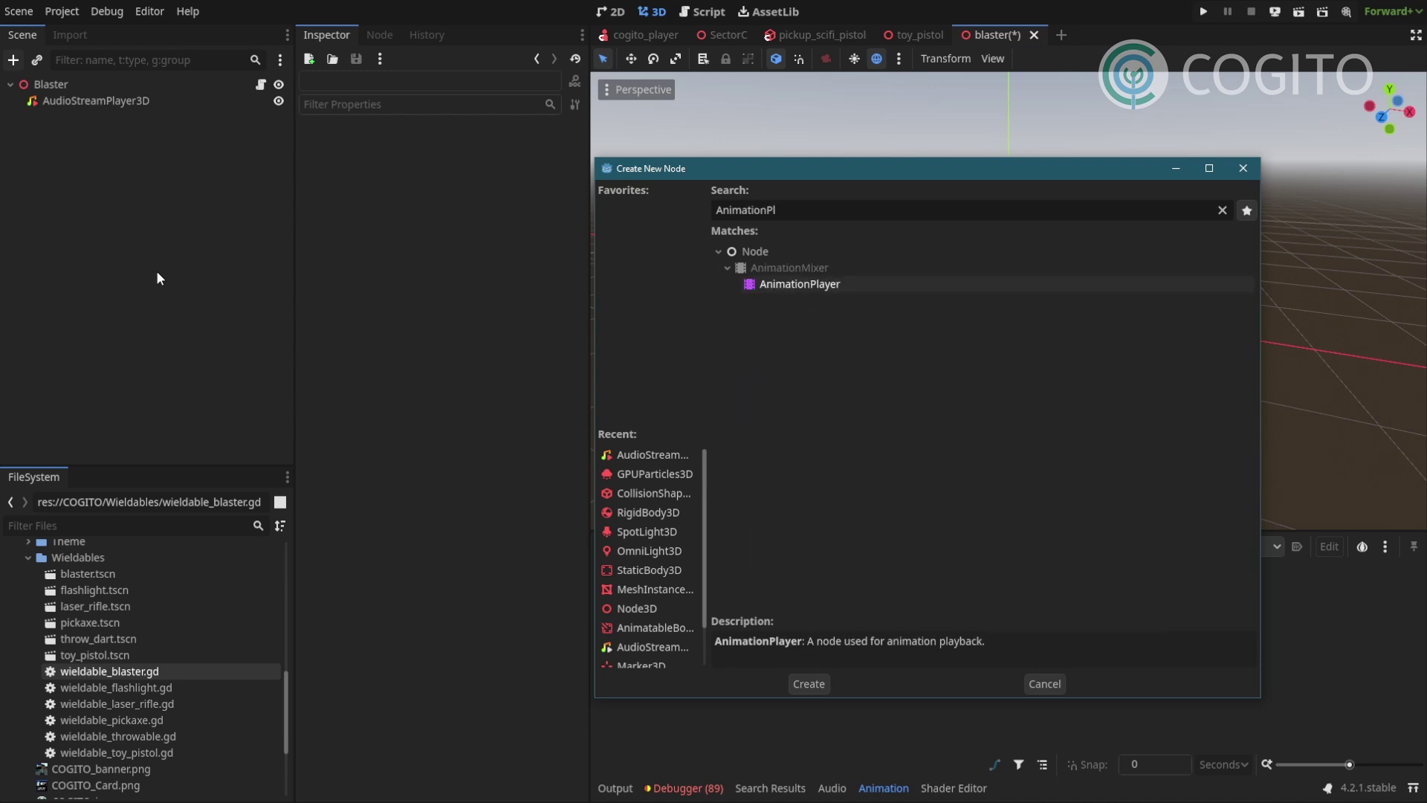
key(Return)
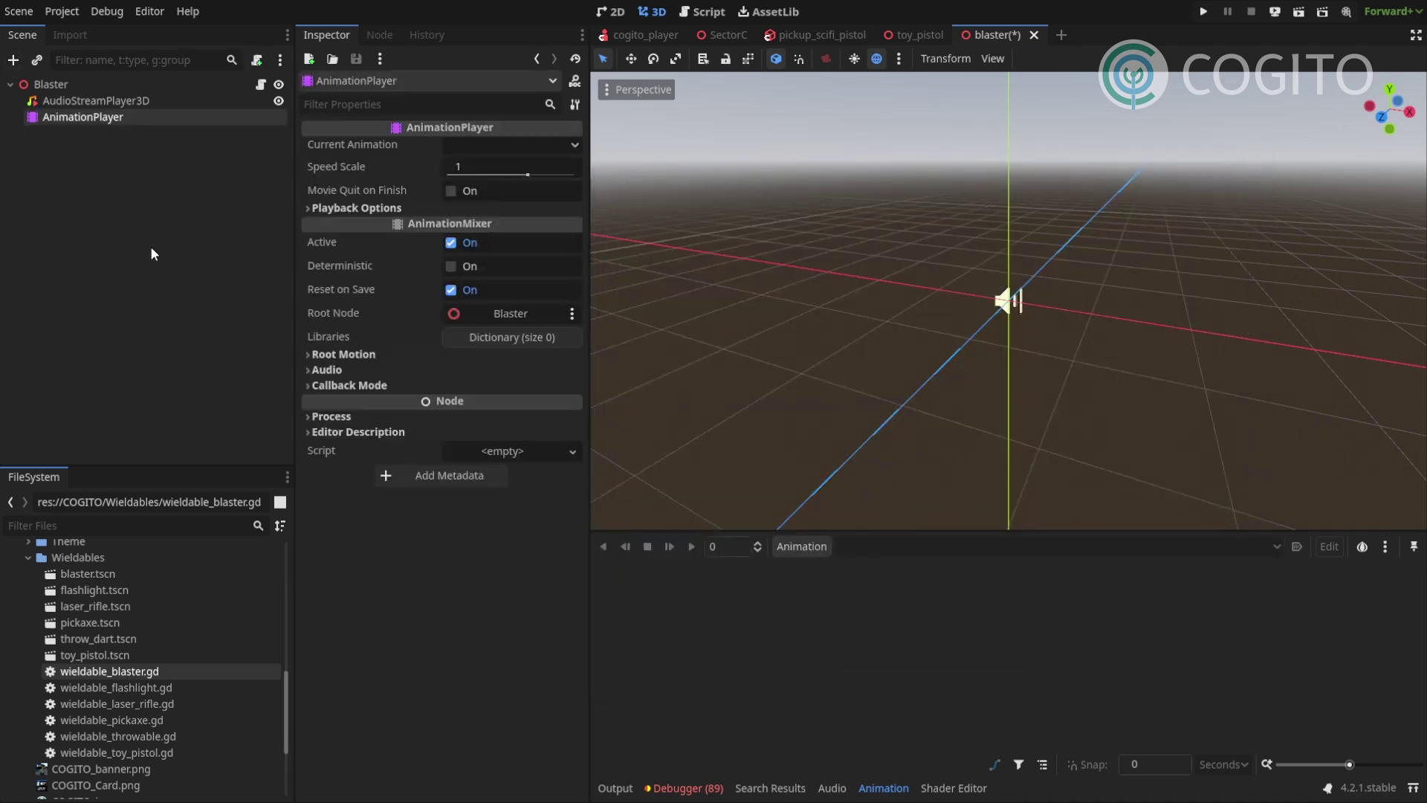
click(151, 254)
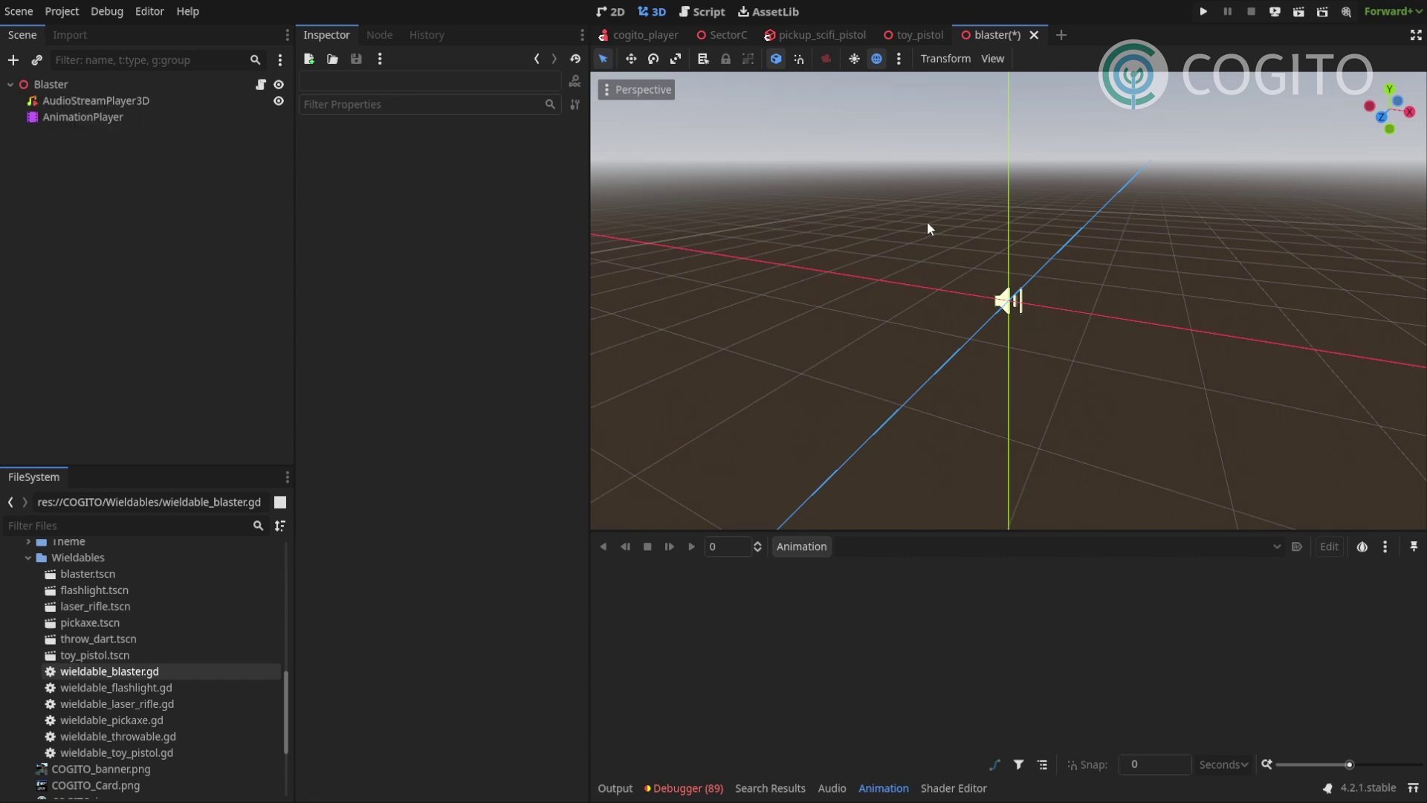
- Add a Node3D child under the Blaster root and rename it BlasterMesh
click(52, 84)
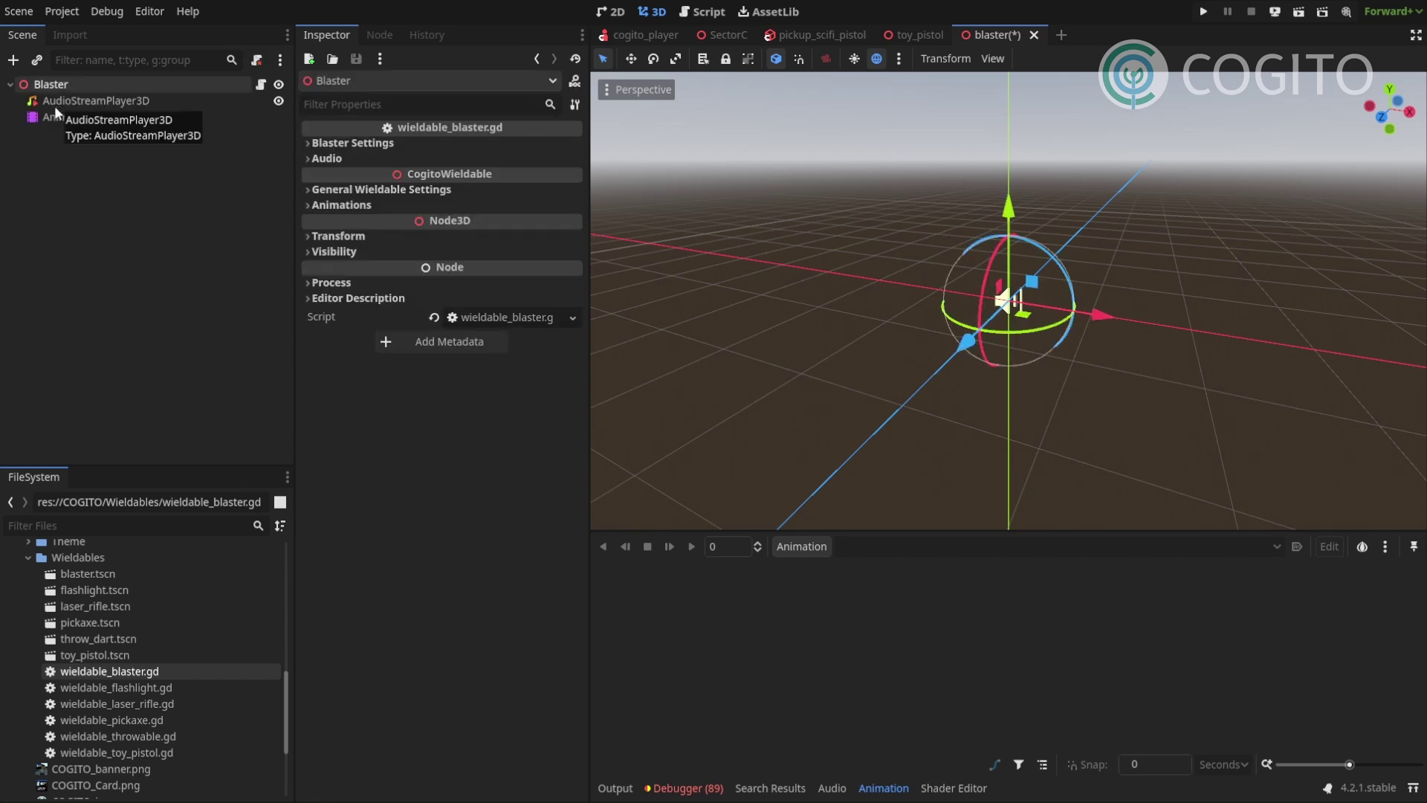
click(78, 159)
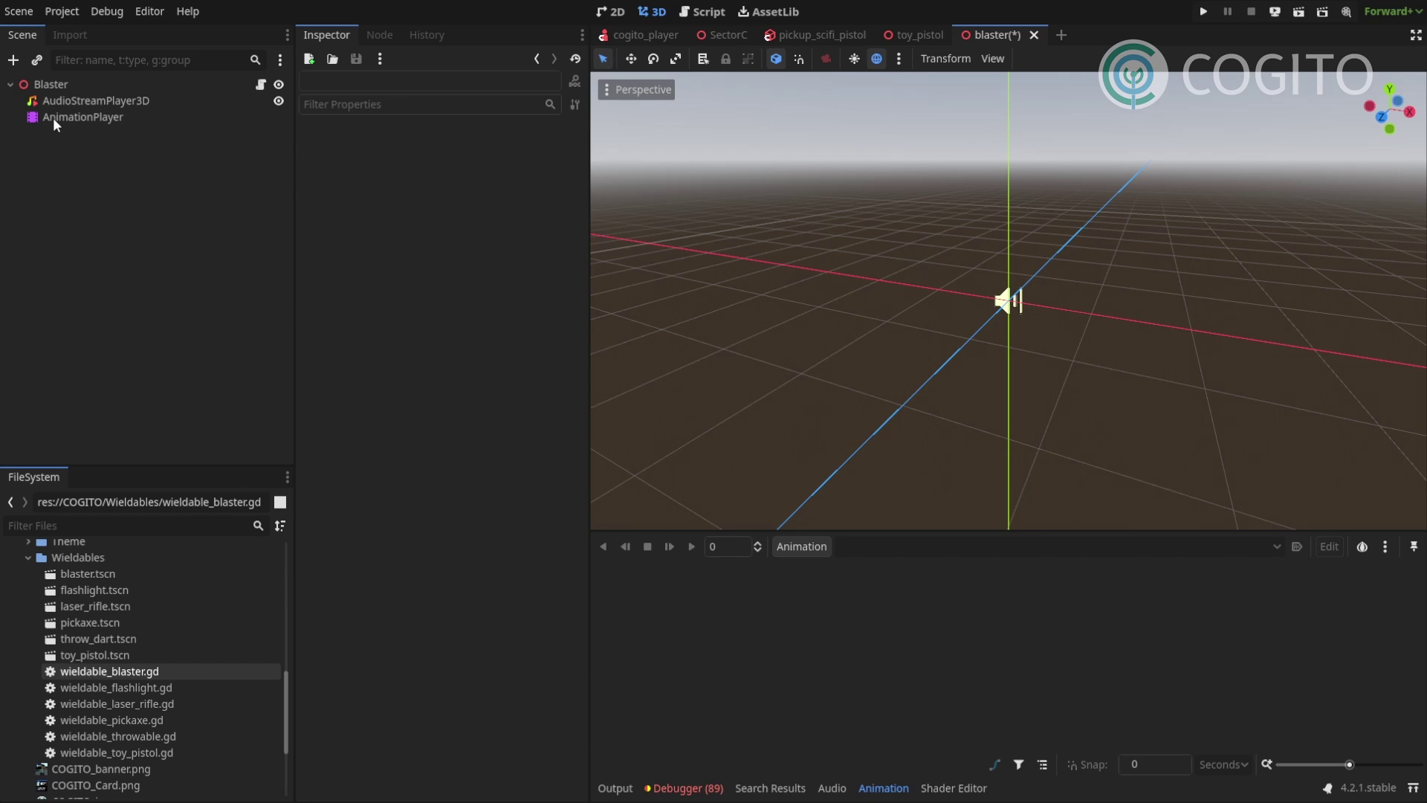
click(13, 60)
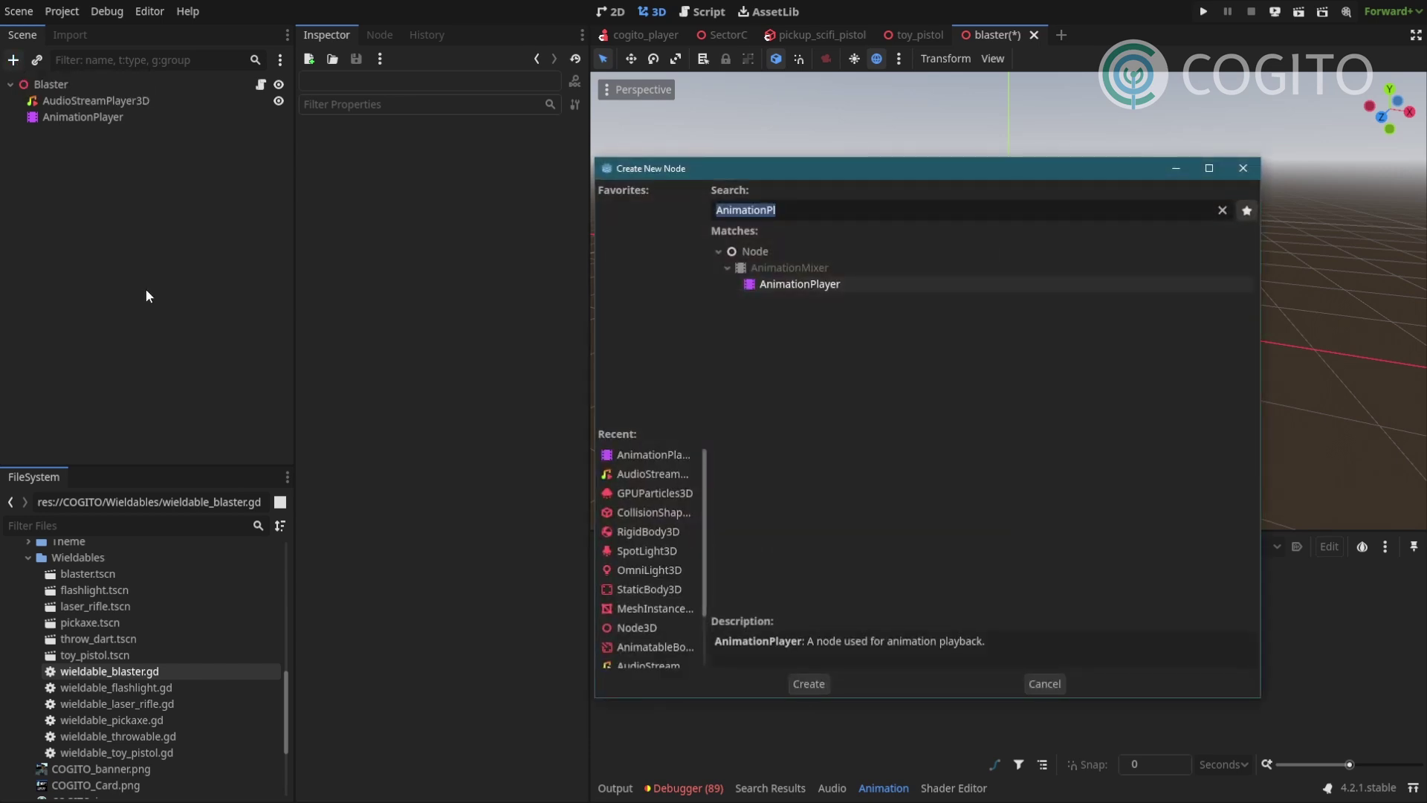
text(Node3)
key(Return)
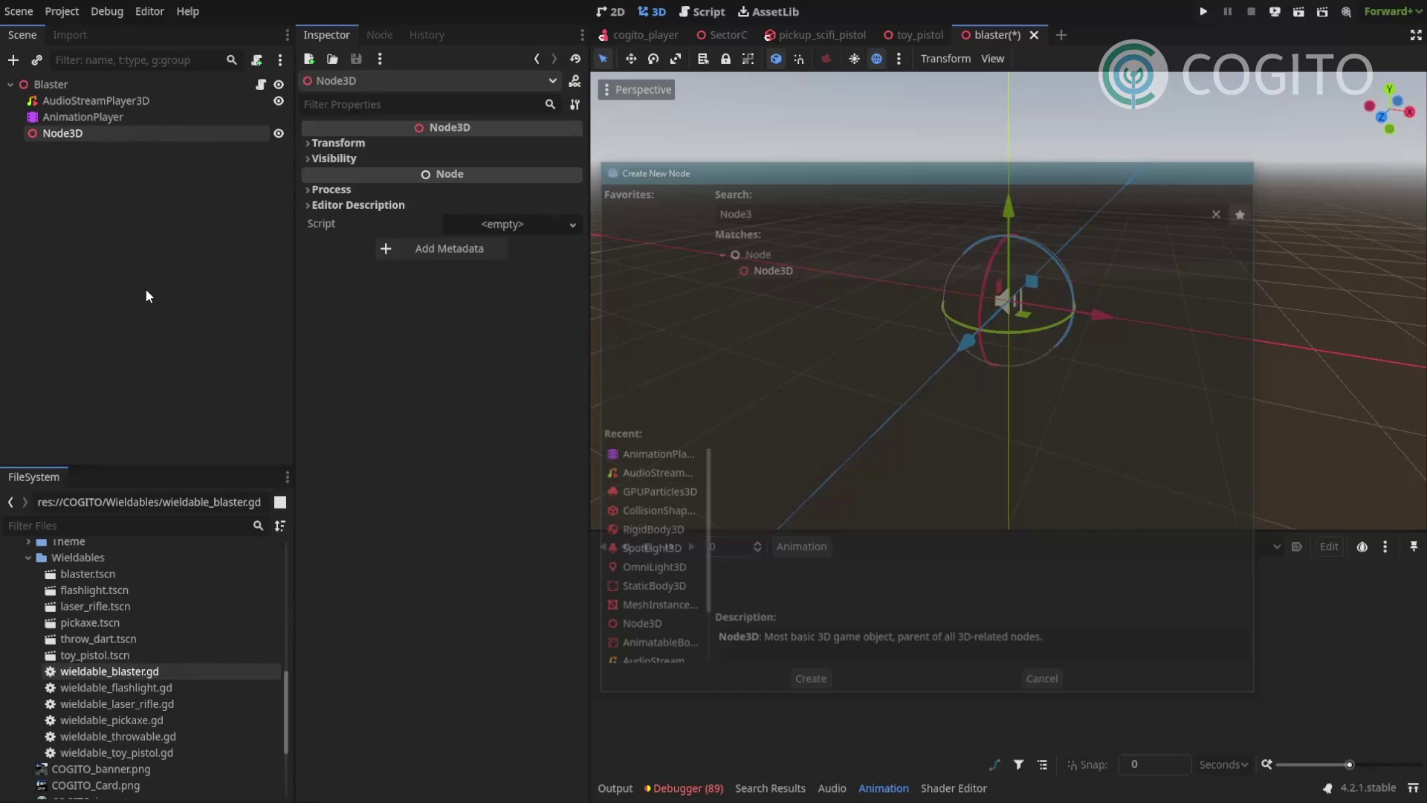
double_click(104, 133)
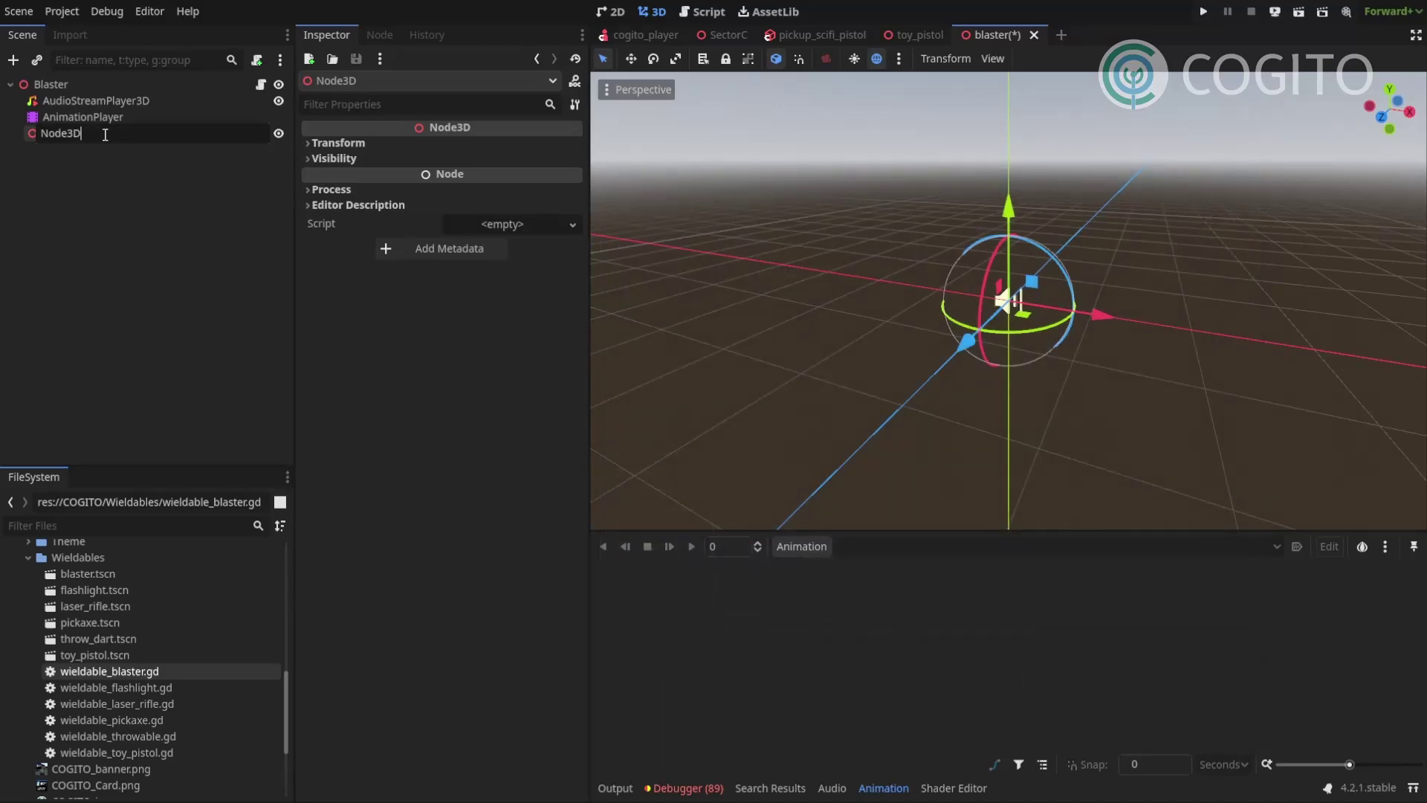
key(ctrl+a)
text(BlasterMesh)
key(Return)
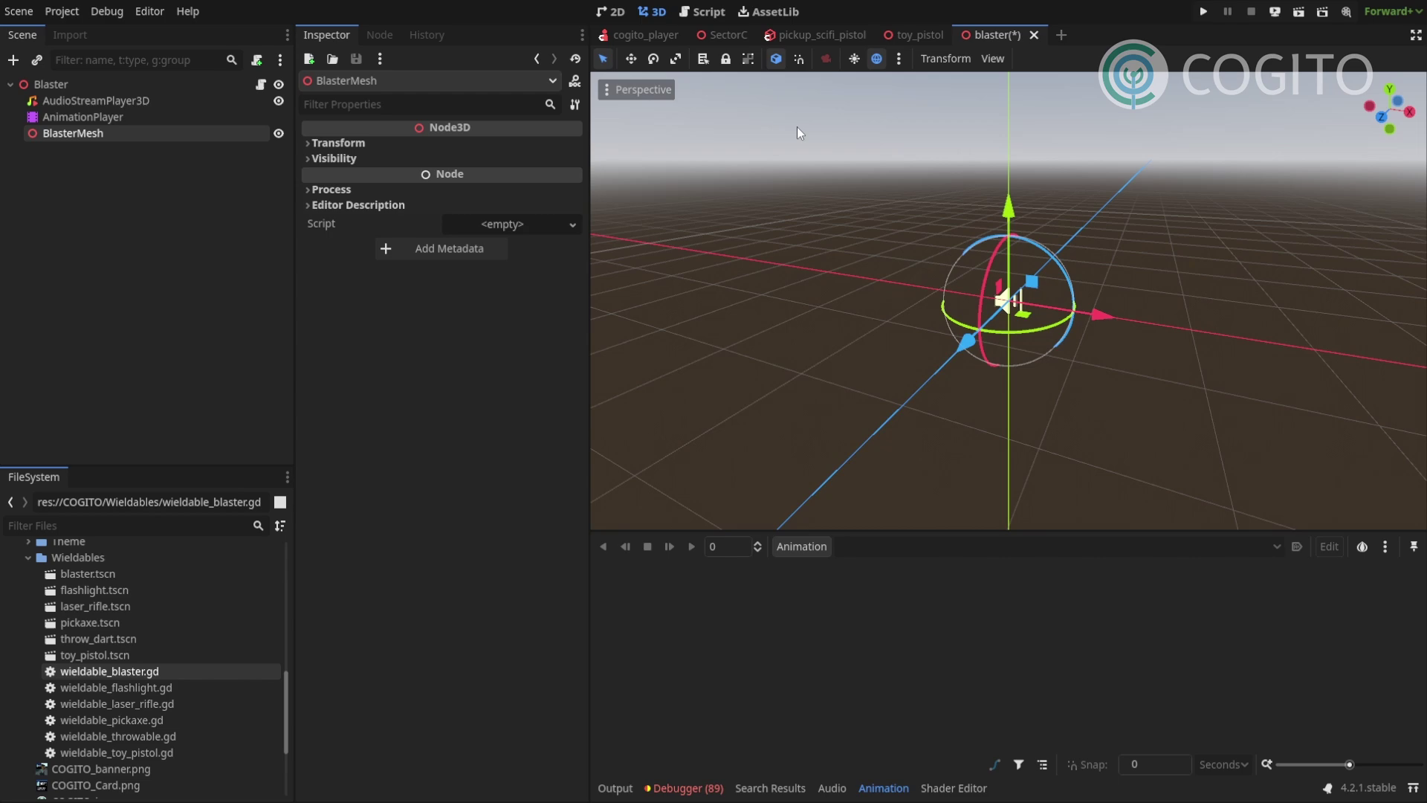
- Copy the SciFiPistol and Ammo2 meshes from the pickup_scifi_pistol scene and paste them under the Blaster root node
click(809, 41)
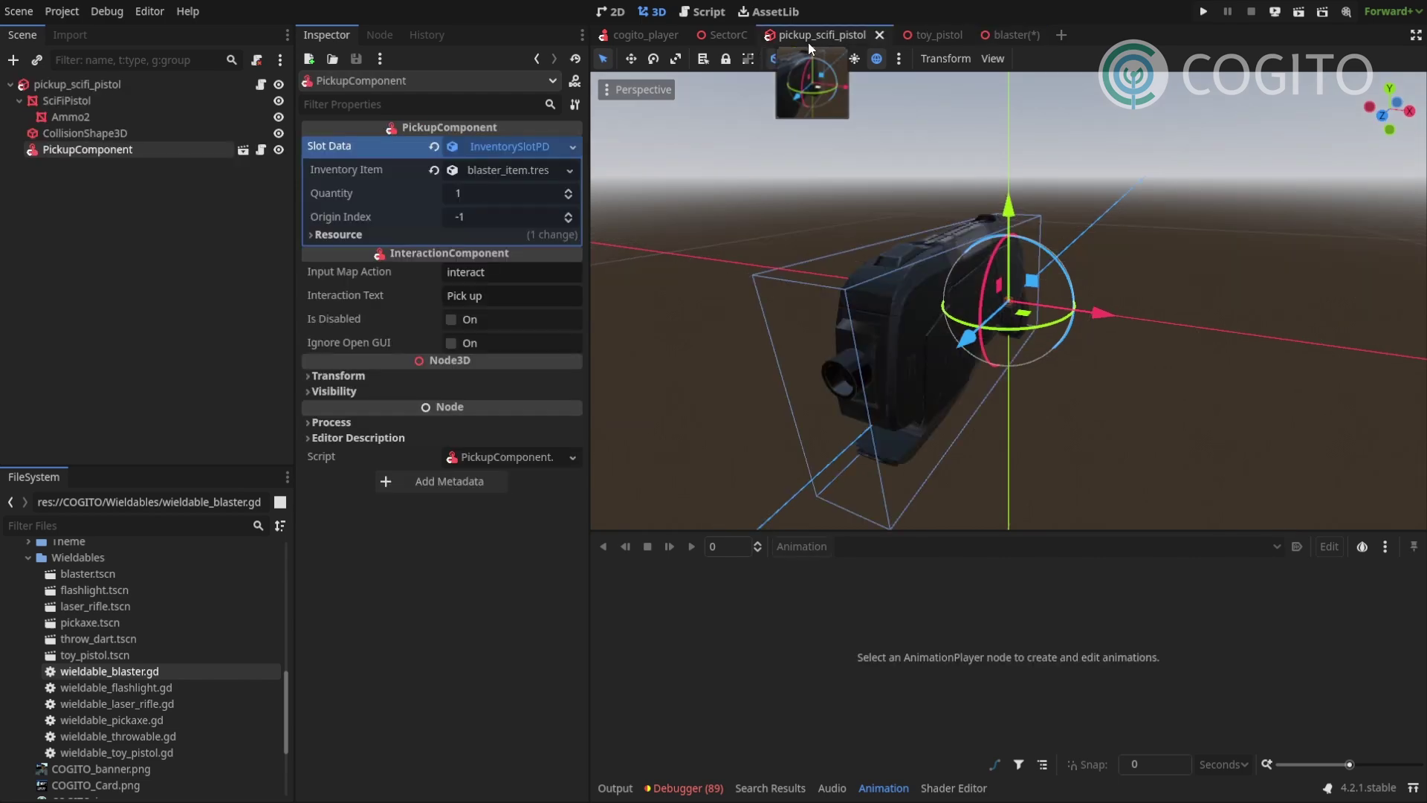
click(67, 100)
shift+click(72, 117)
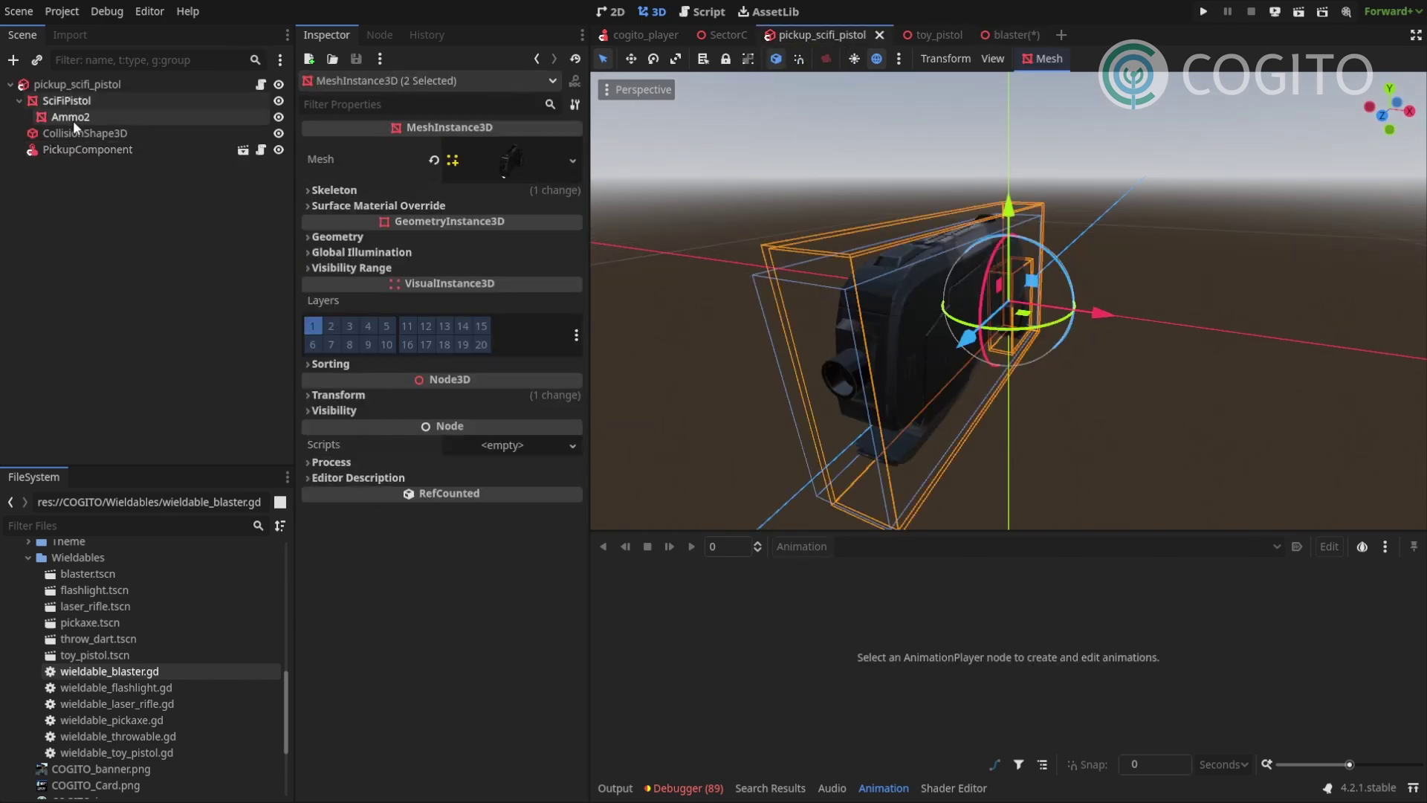
right_click(82, 100)
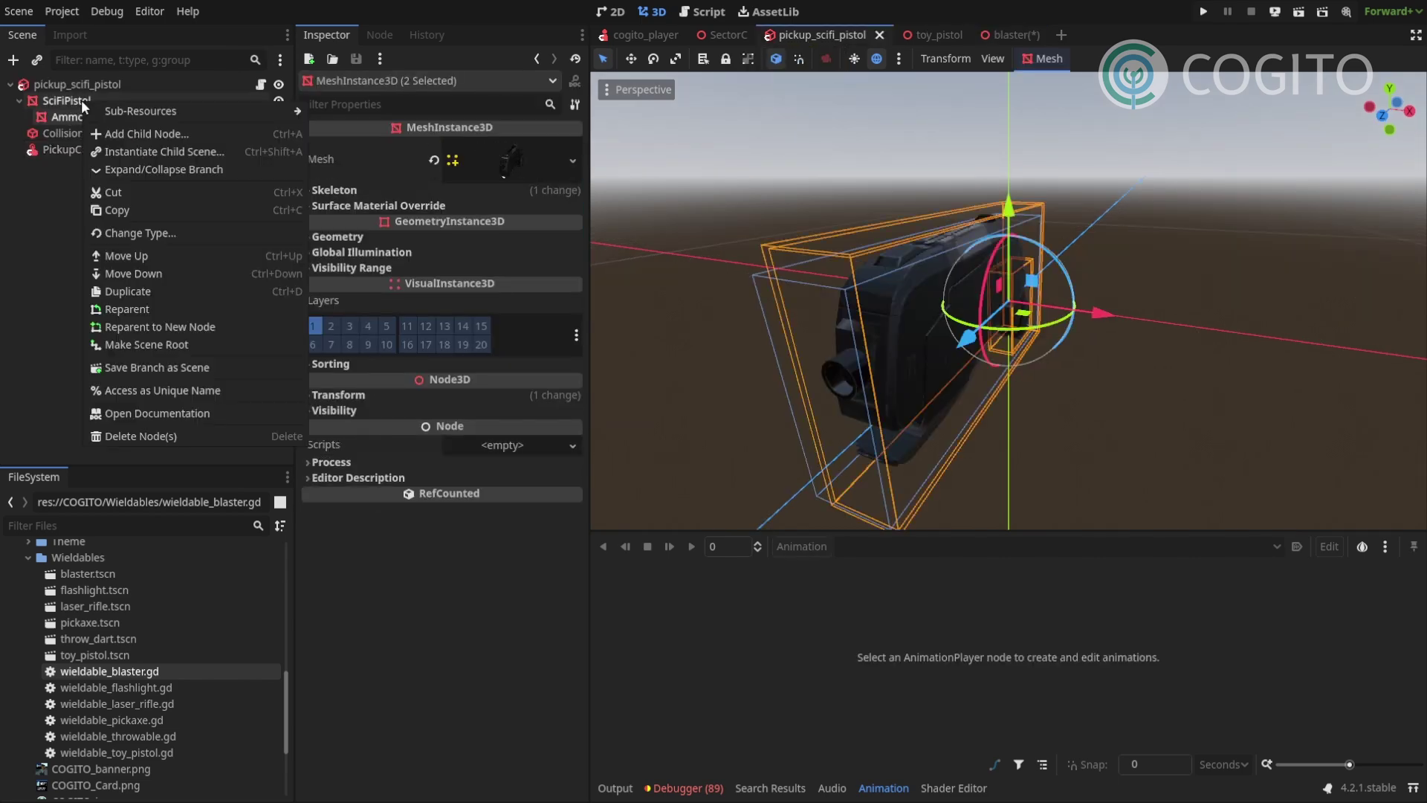
click(130, 207)
click(999, 34)
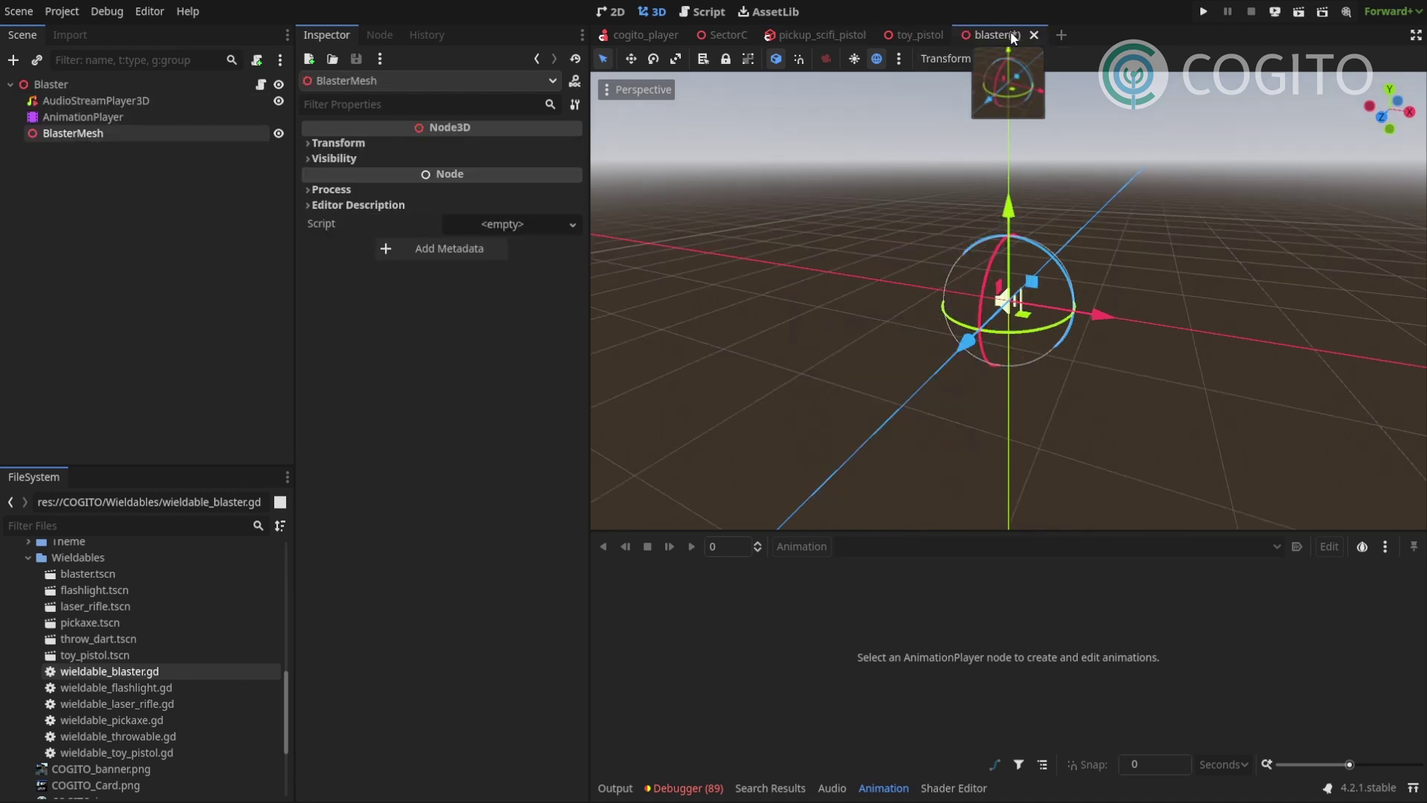
click(74, 83)
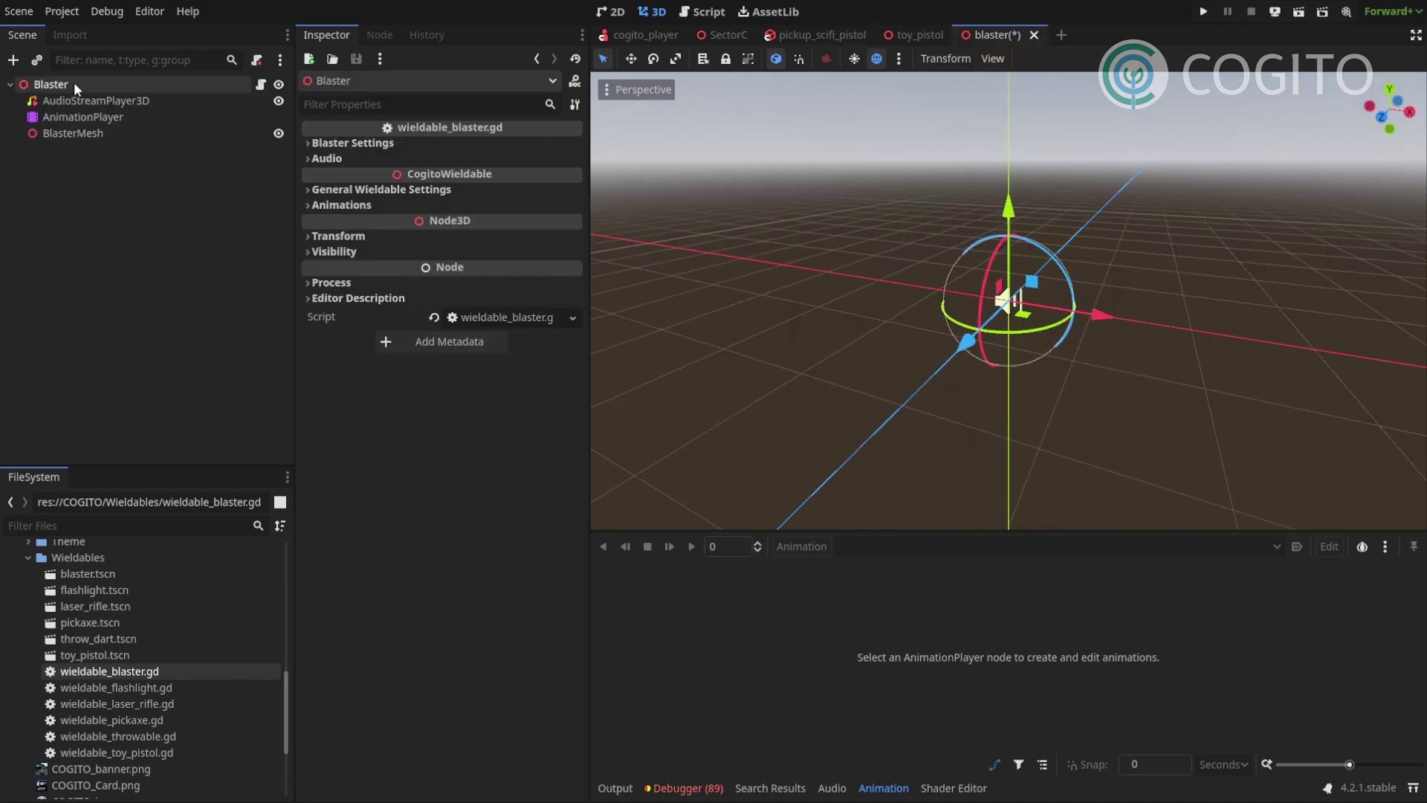
right_click(67, 82)
click(116, 208)
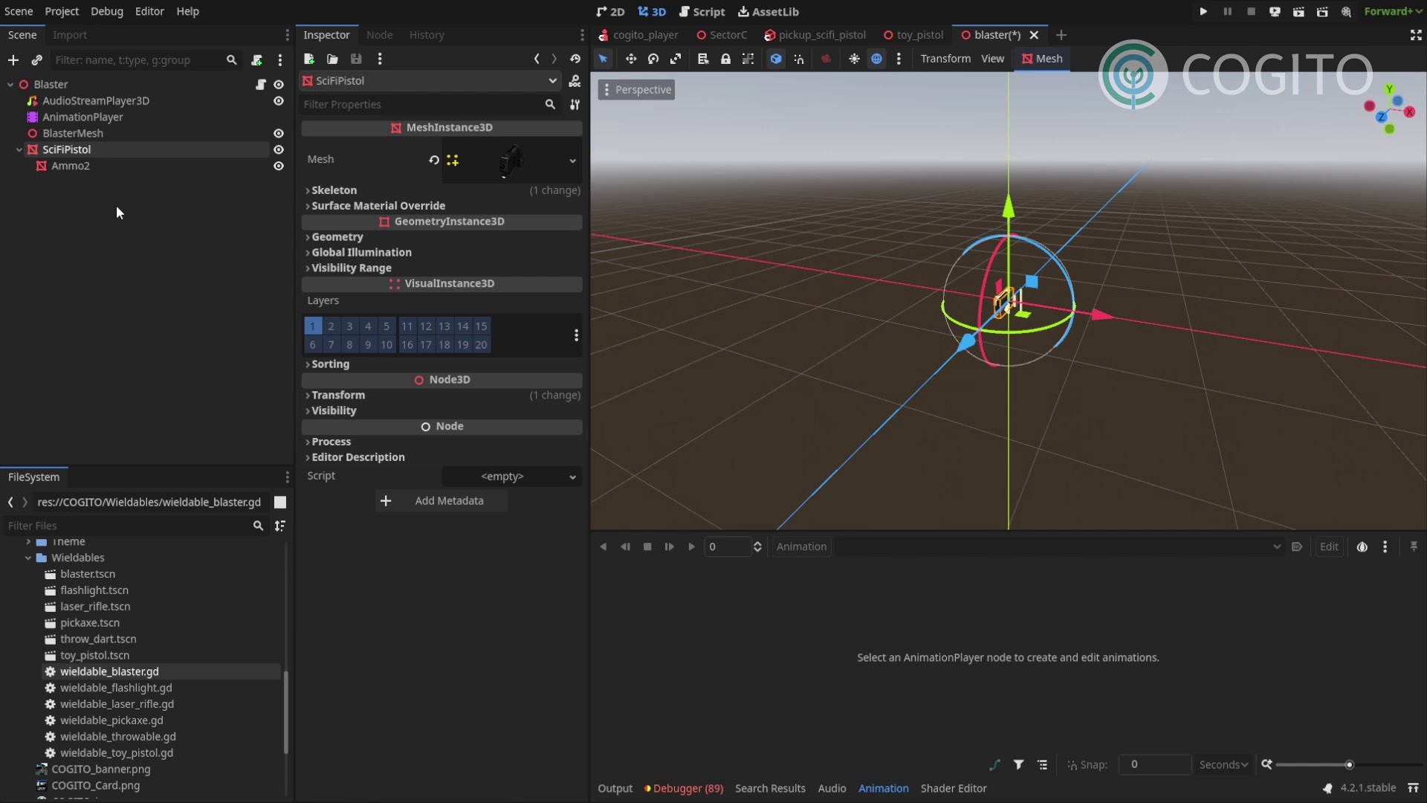
- Reparent the pasted SciFiPistol mesh, together with Ammo2, to the BlasterMesh node
shift+click(64, 165)
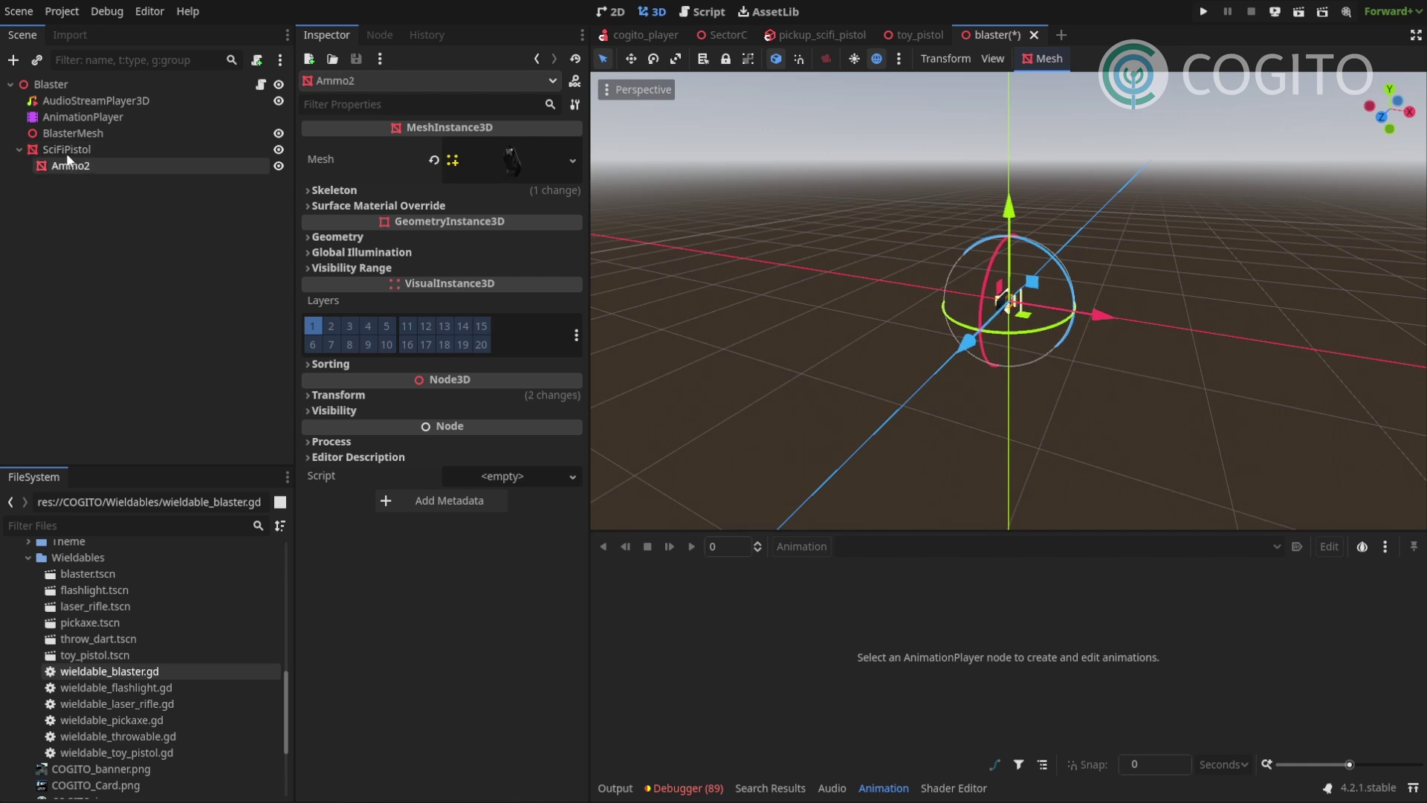
drag(64, 165, 73, 135)
click(73, 136)
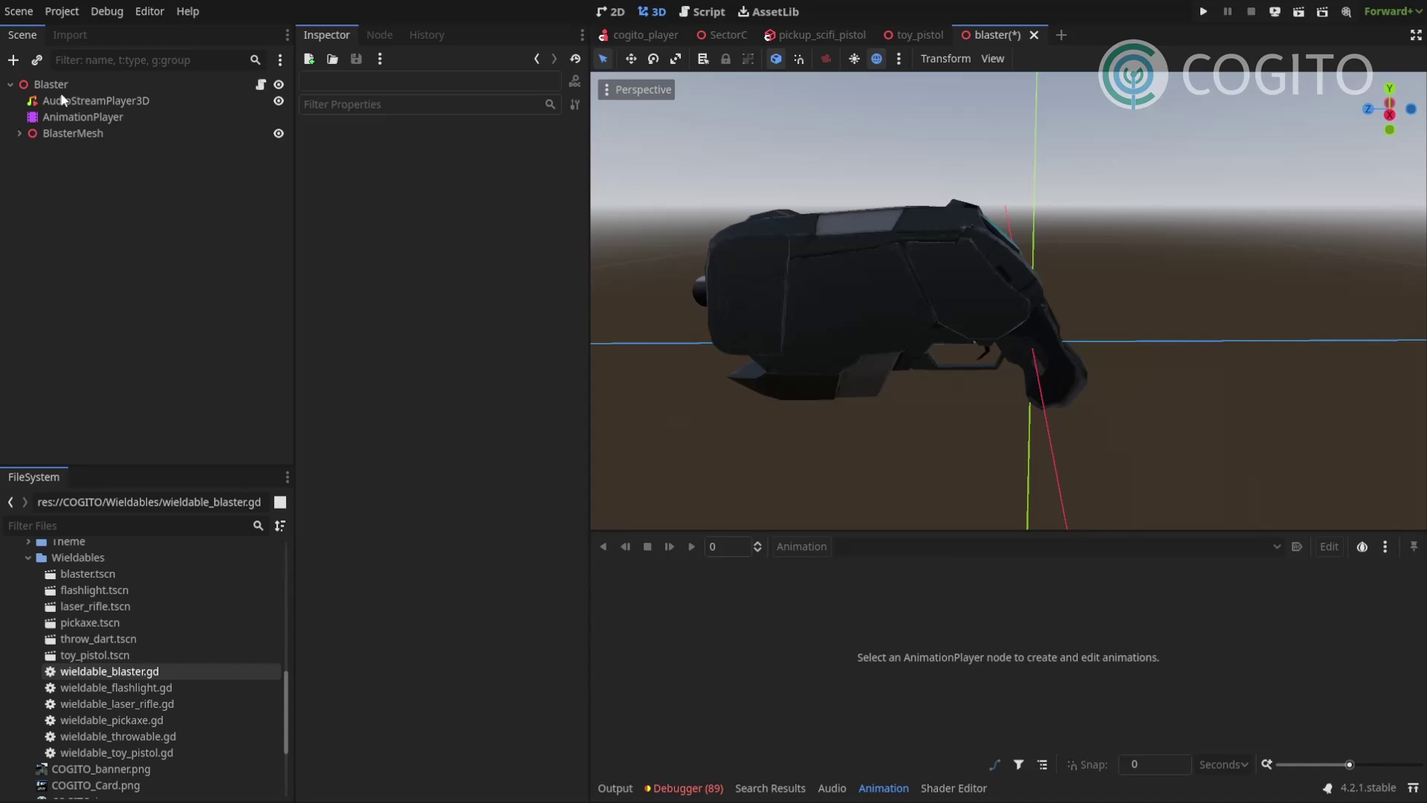
- Expand the Blaster node's script settings and assign BlasterMesh as its Wieldable Mesh
click(60, 84)
click(368, 144)
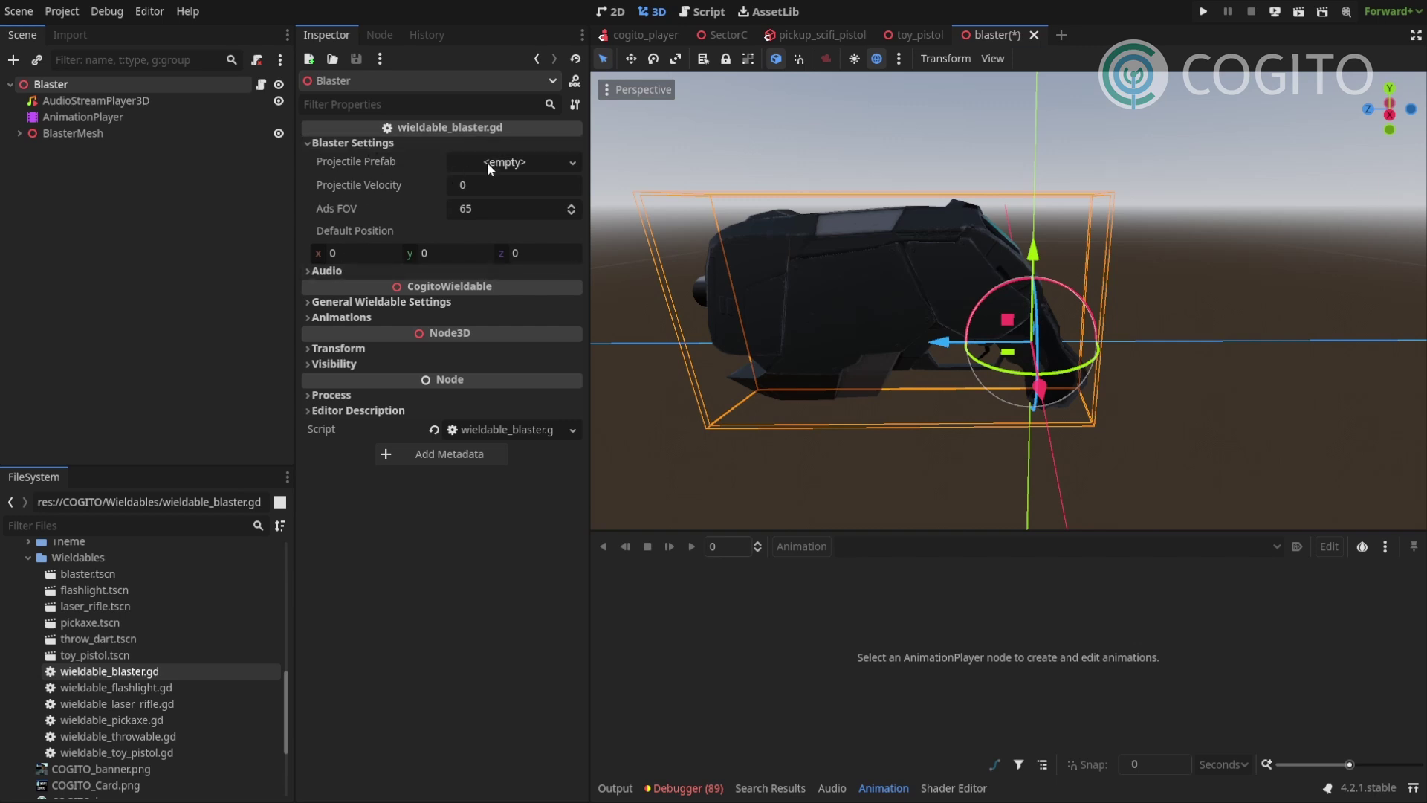
click(337, 302)
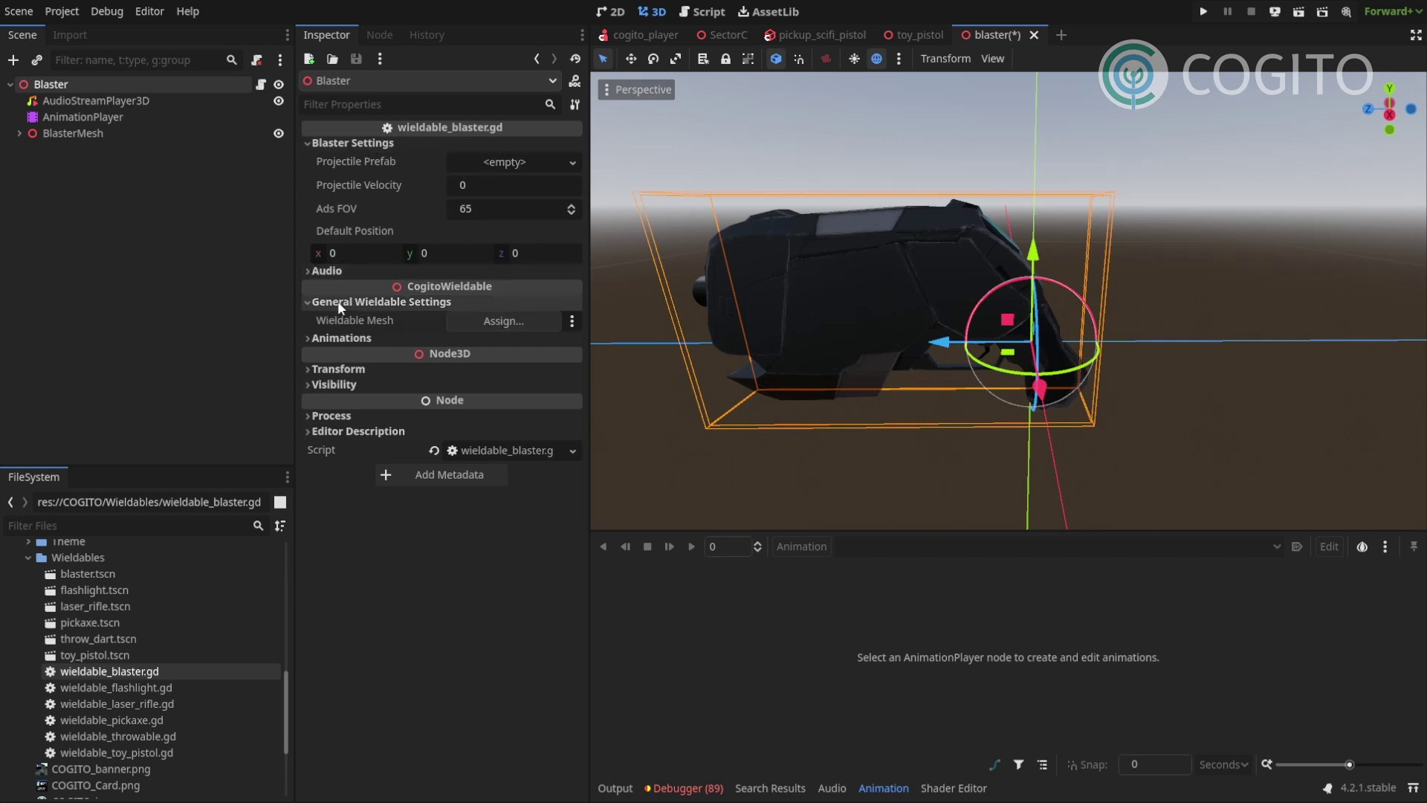
click(340, 337)
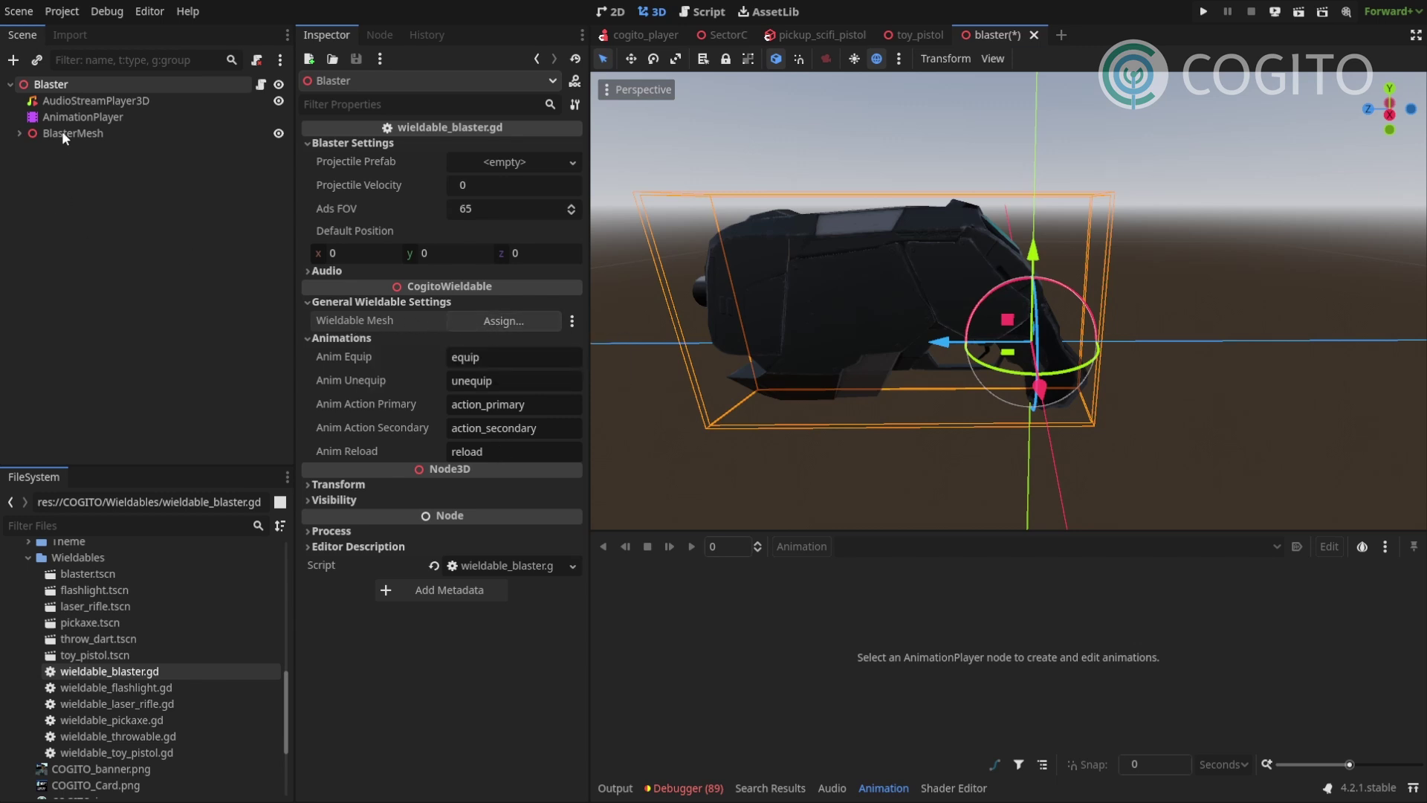
drag(61, 131, 475, 320)
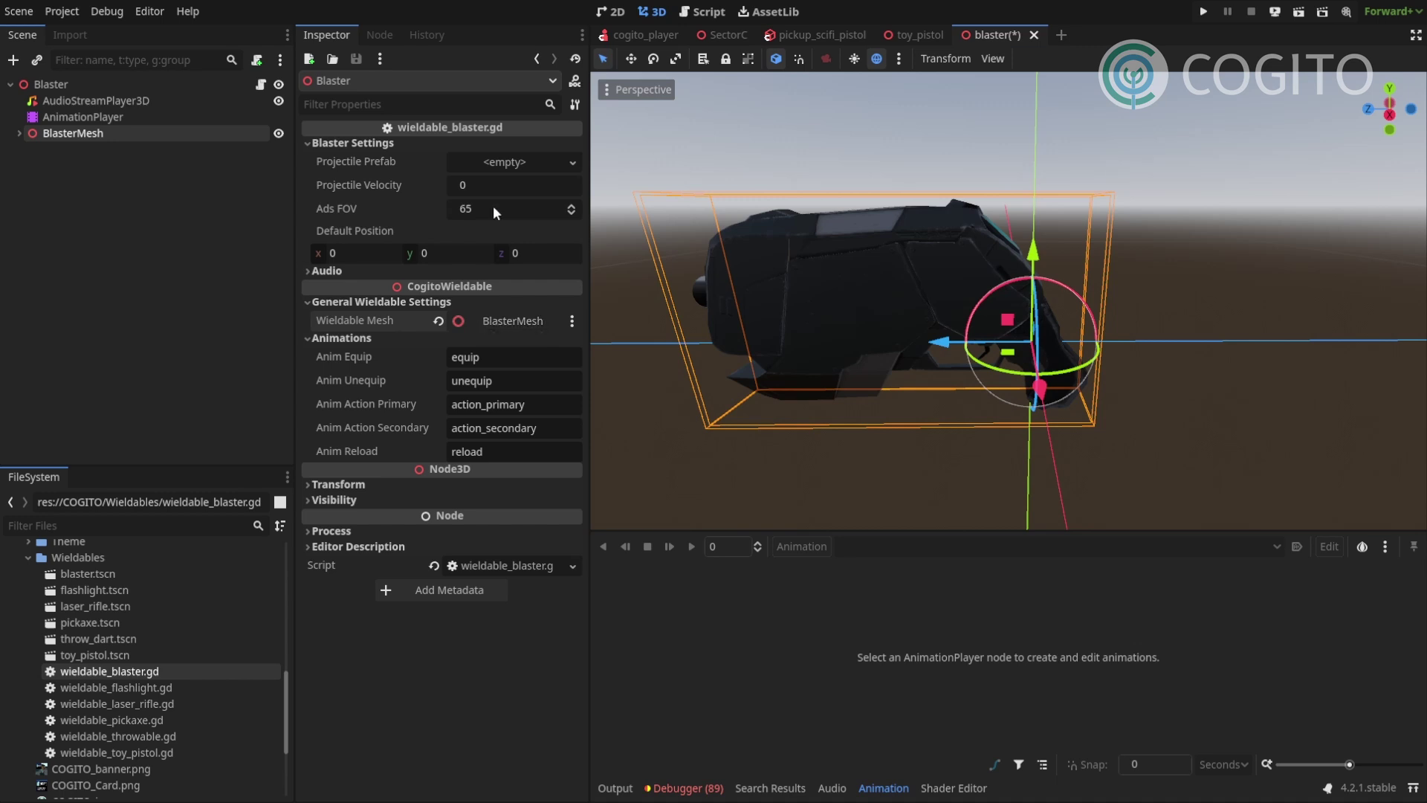
- Load GAME_TUTORIAL/plasma_projectile.tscn as the Blaster's Projectile Prefab
click(479, 168)
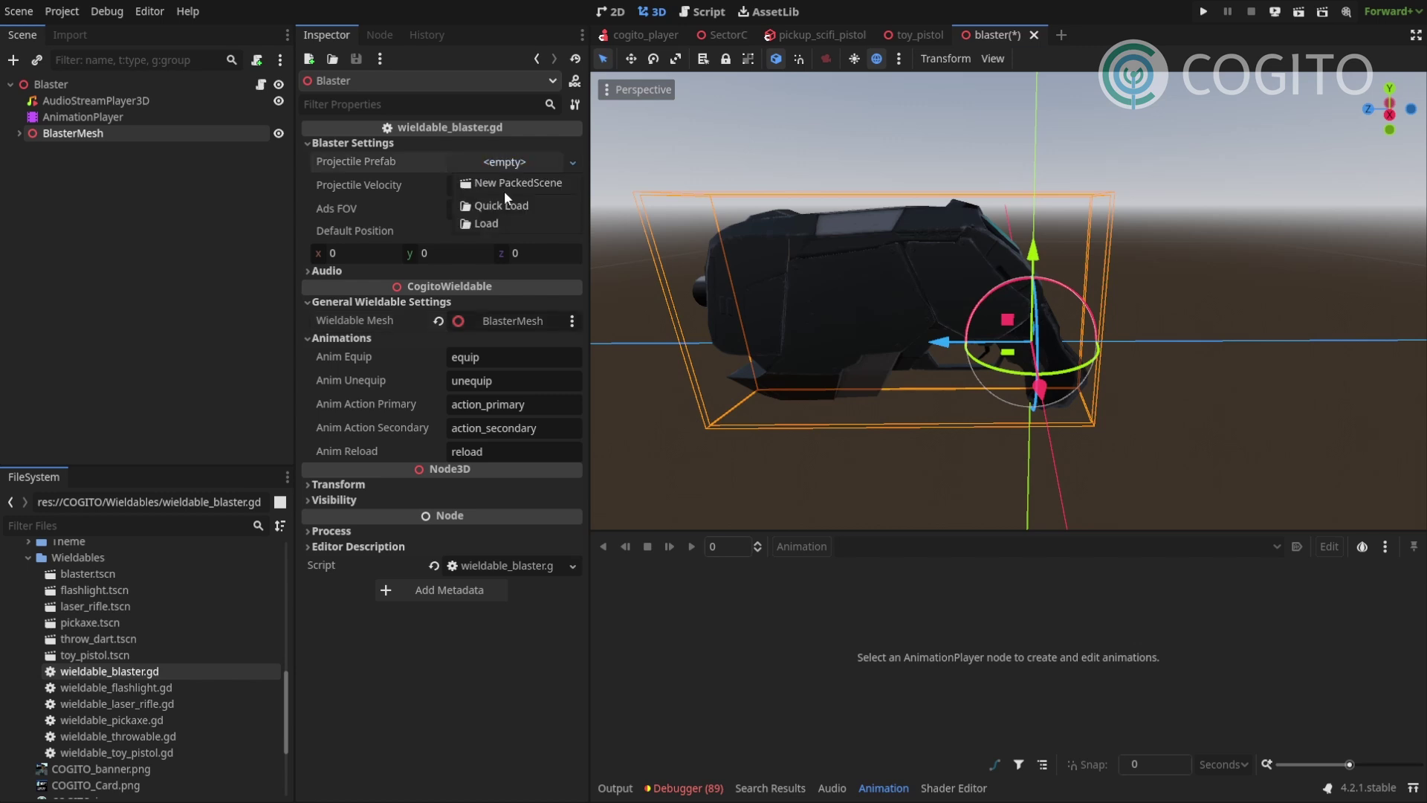
click(511, 199)
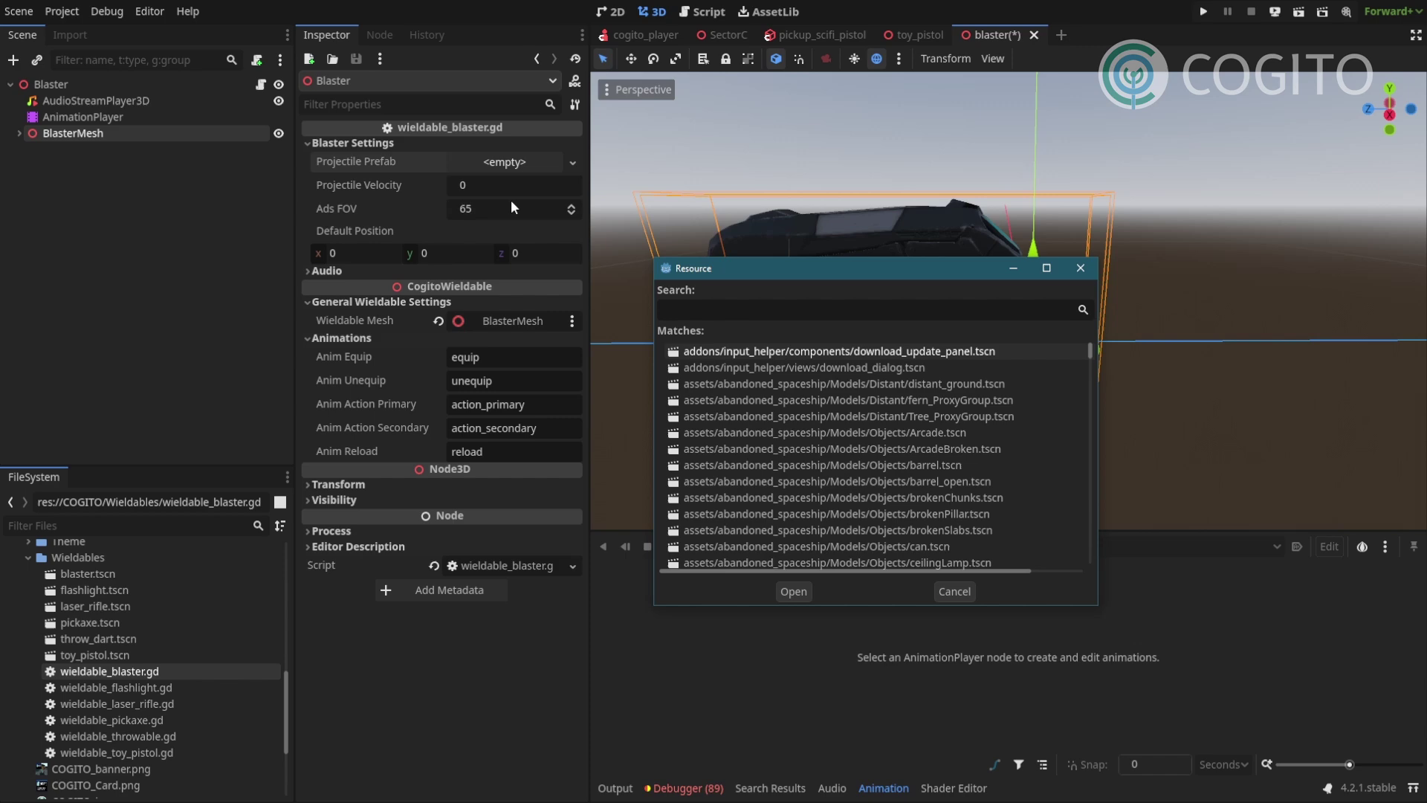
text(plasm)
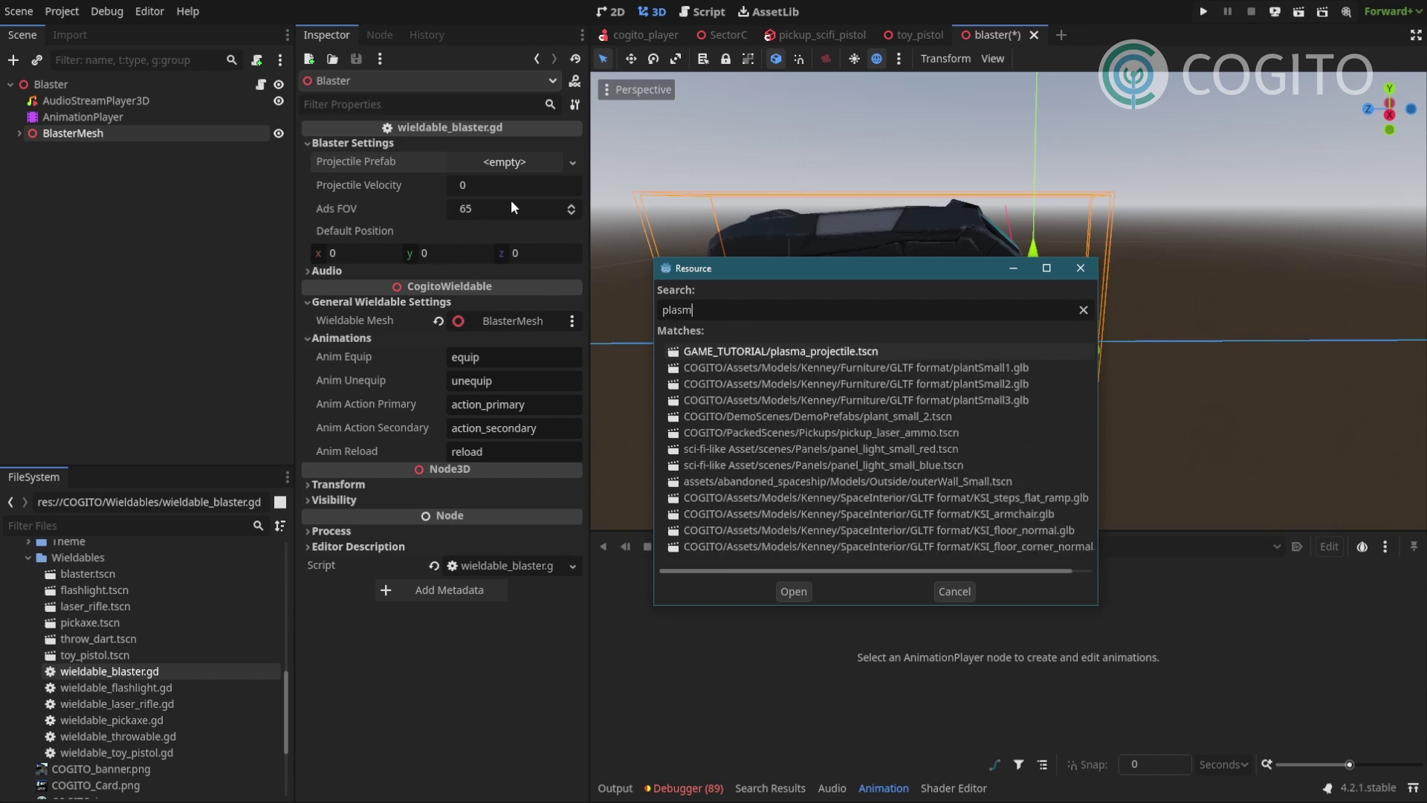
key(Return)
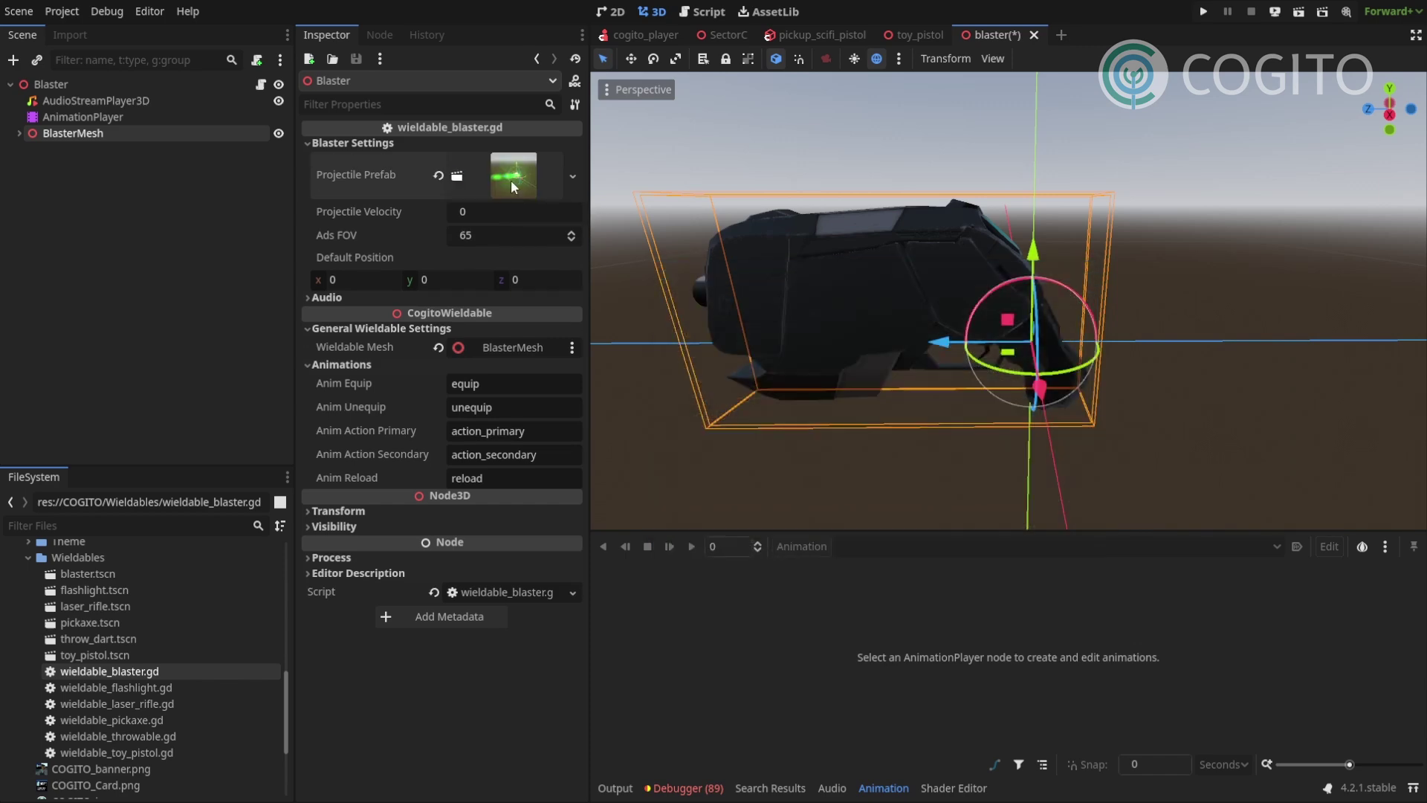
- Open the assigned plasma_projectile scene, examine its particle trail from several angles, and close the scene
click(513, 186)
click(460, 177)
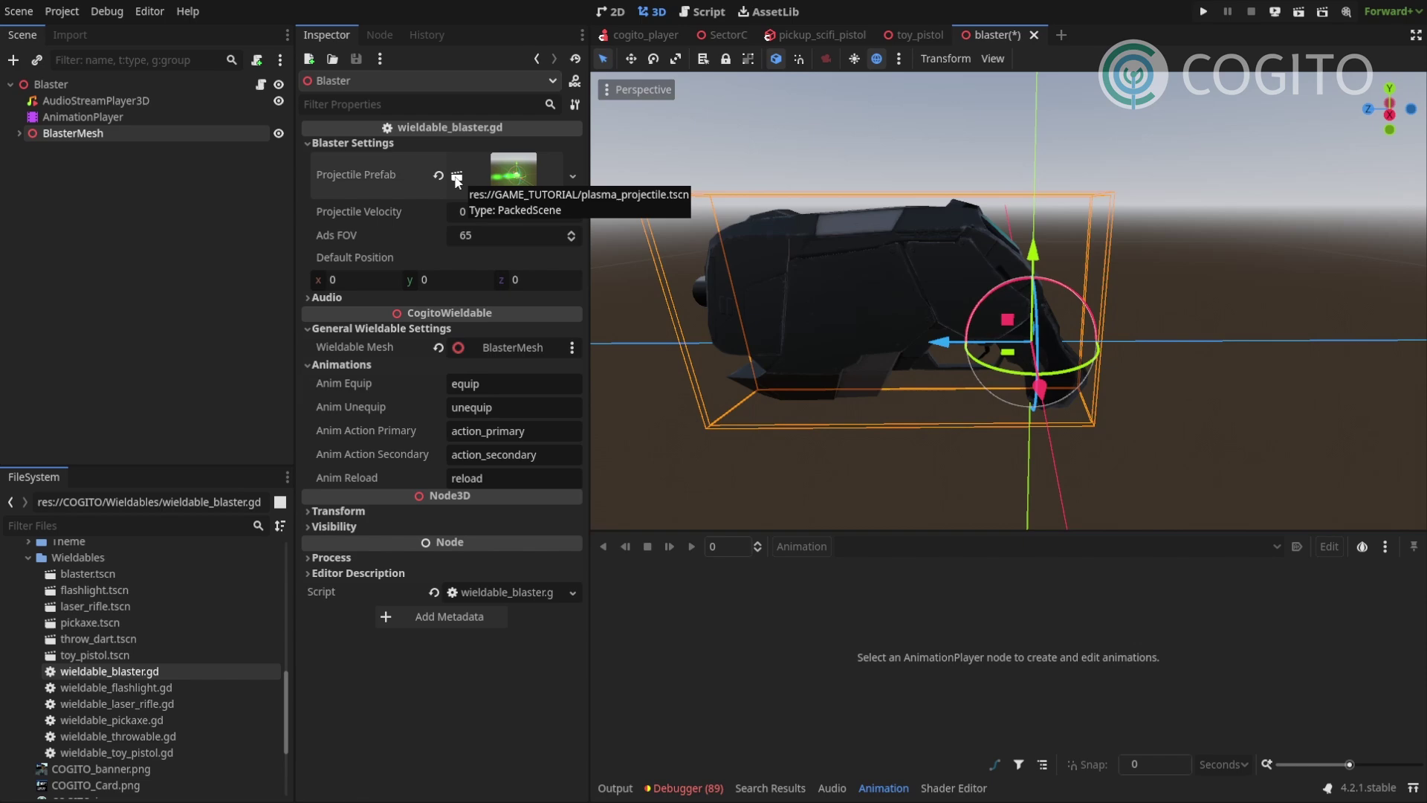
right_click(456, 182)
click(448, 213)
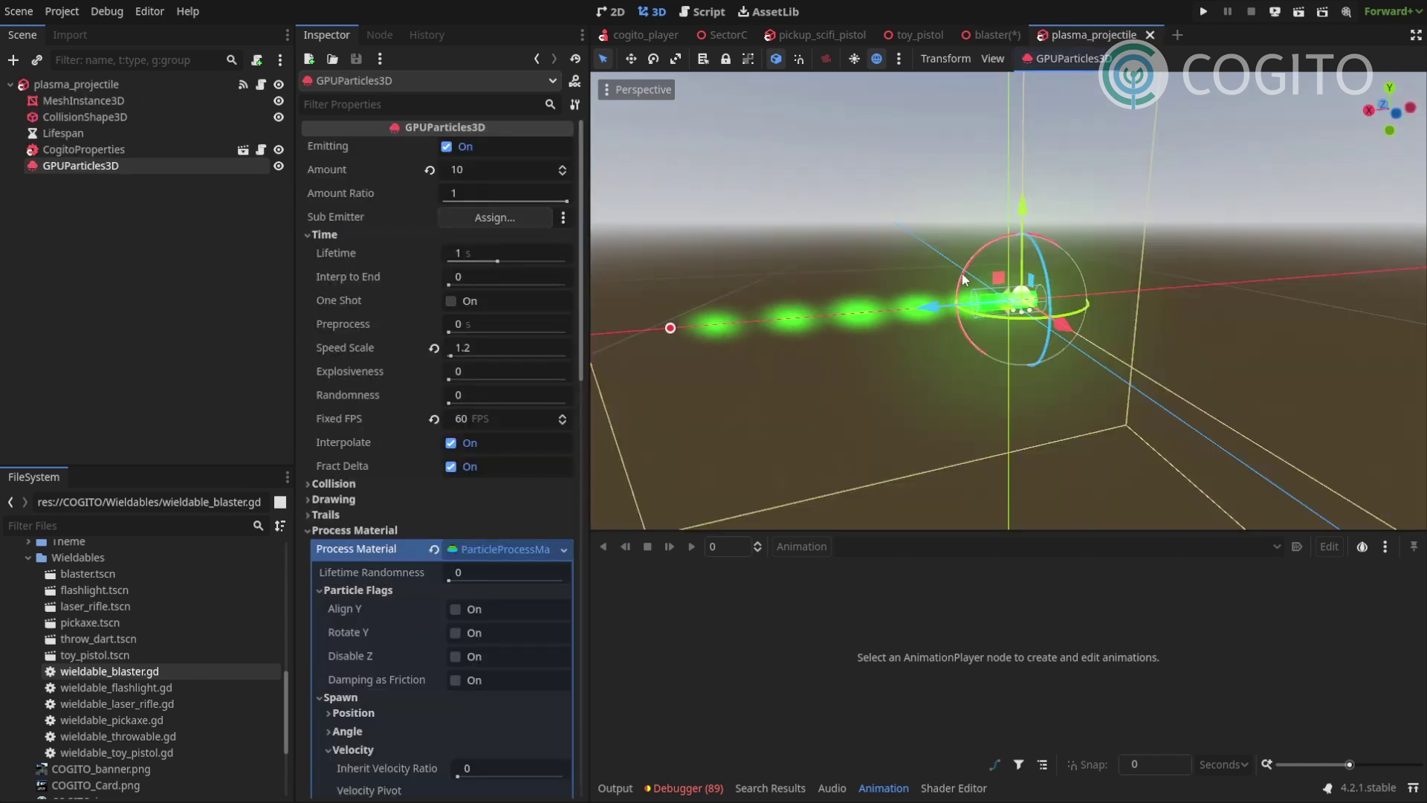
scroll(979, 274, up, 3)
middle_drag(979, 275, 939, 291)
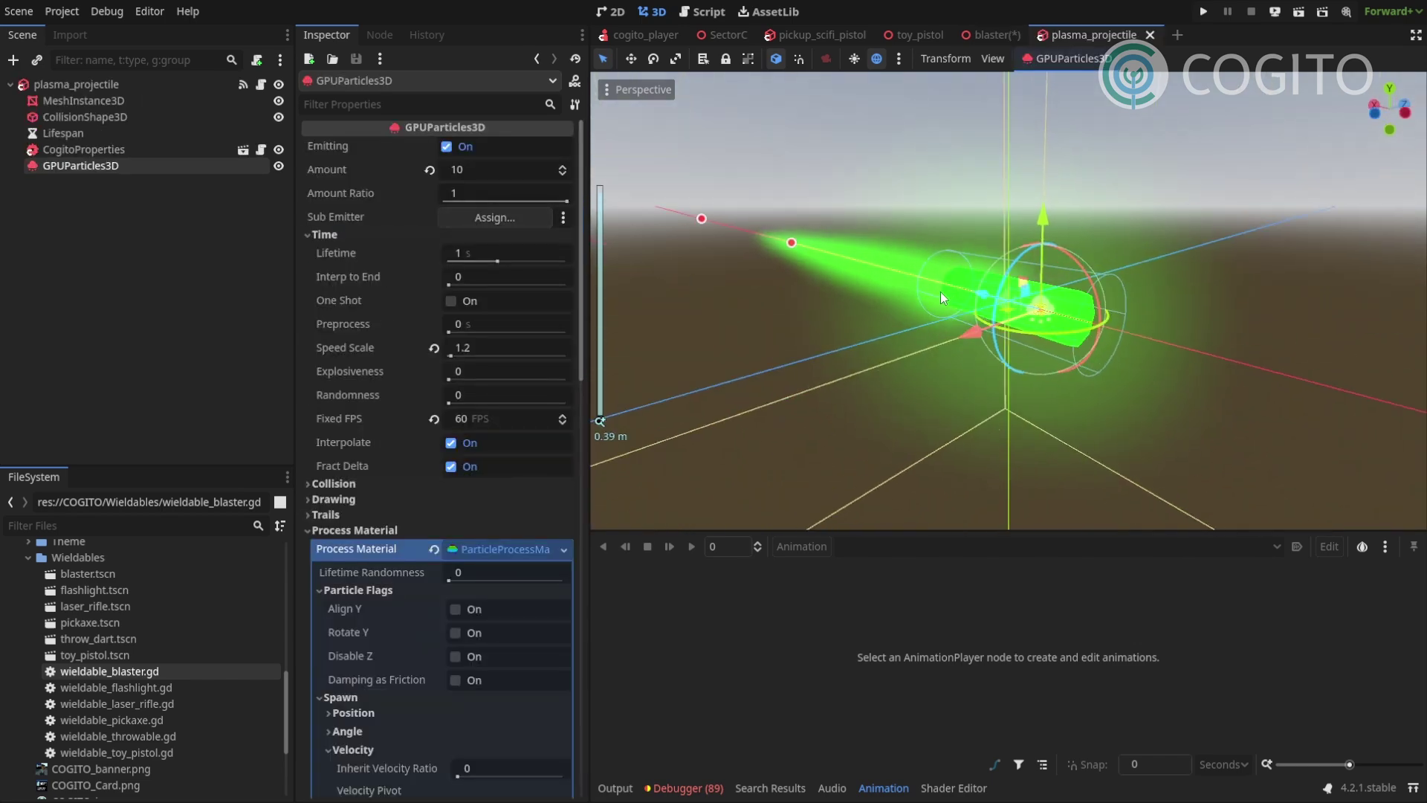
scroll(939, 292, down, 5)
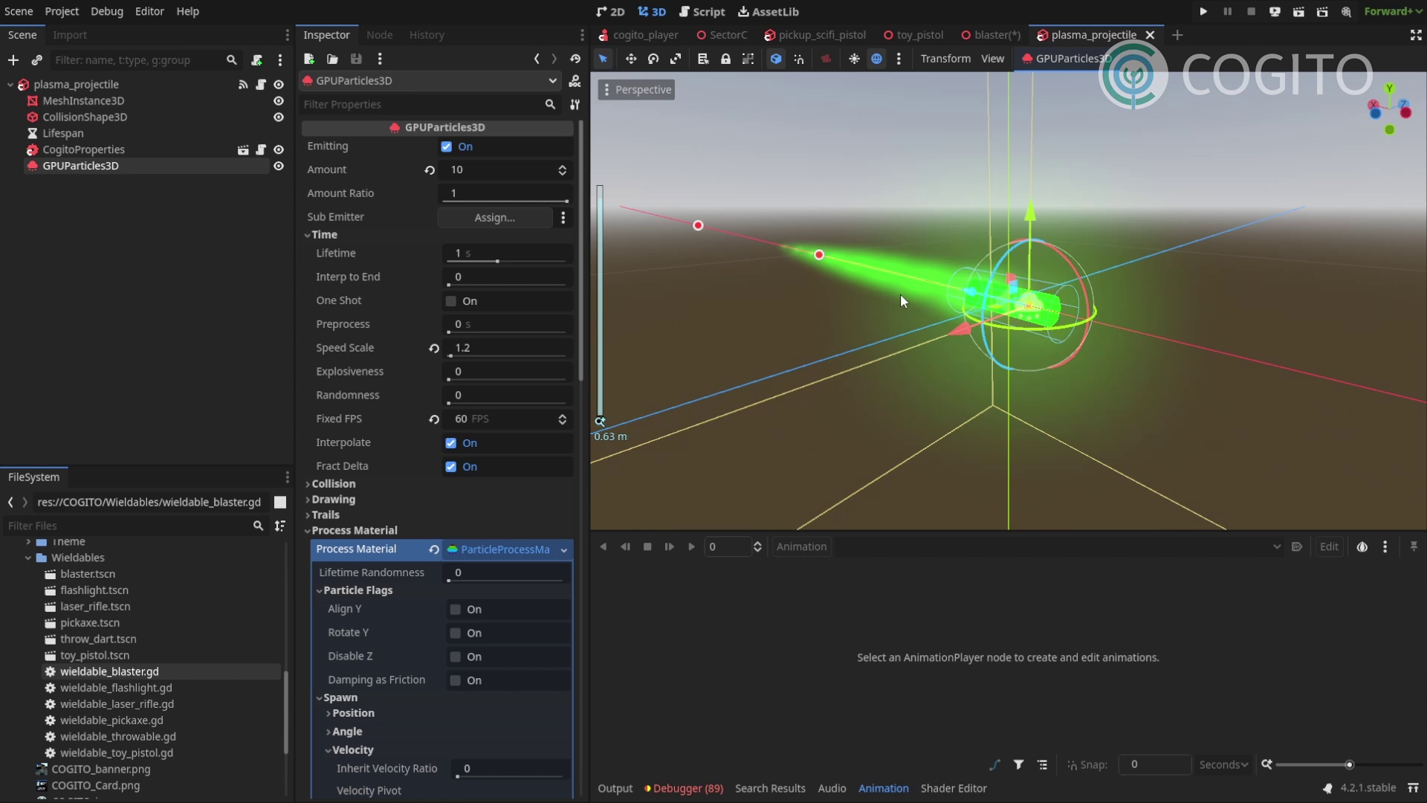
middle_drag(901, 300, 1039, 256)
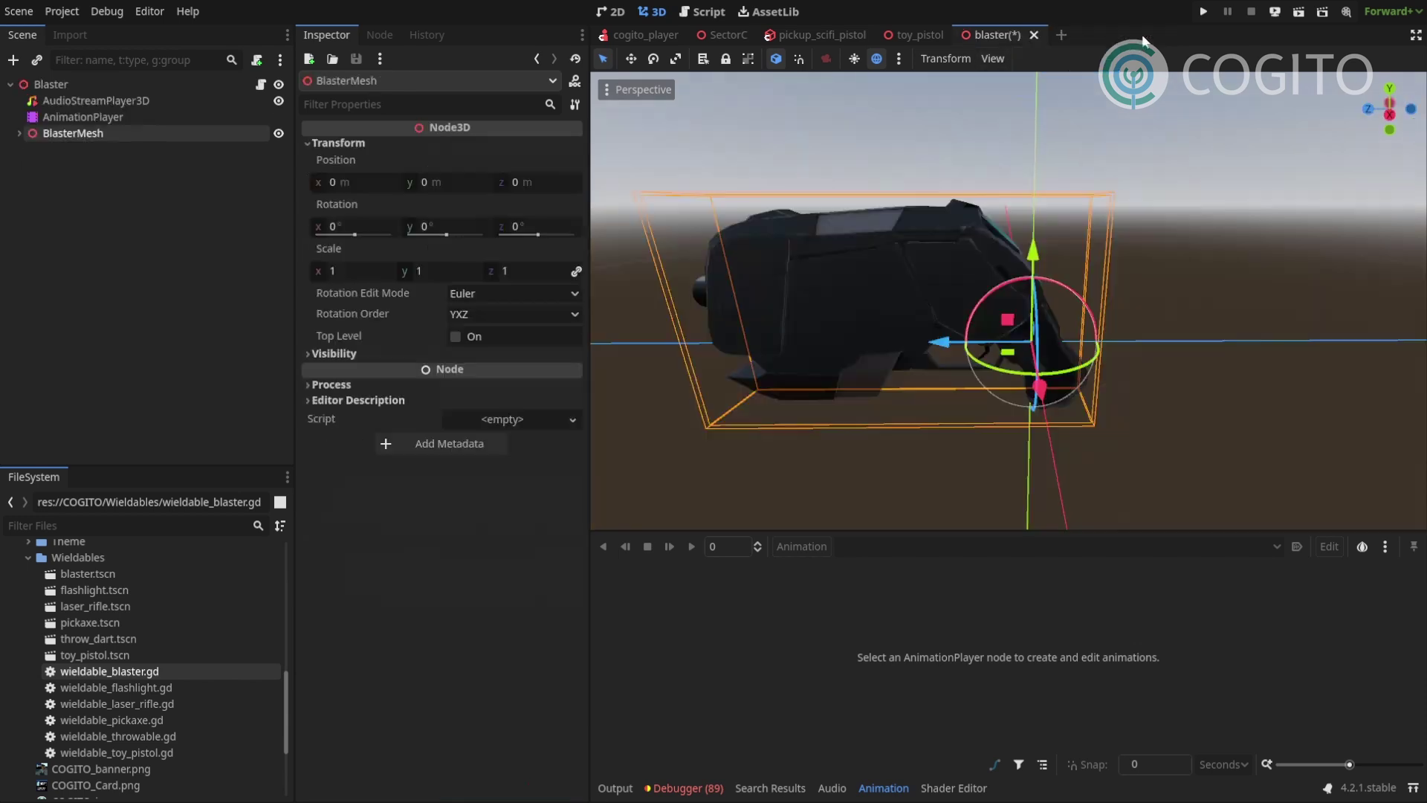
click(1150, 35)
- Set the Blaster node's Projectile Velocity to 10, with the Projectile Prefab details collapsed
click(80, 100)
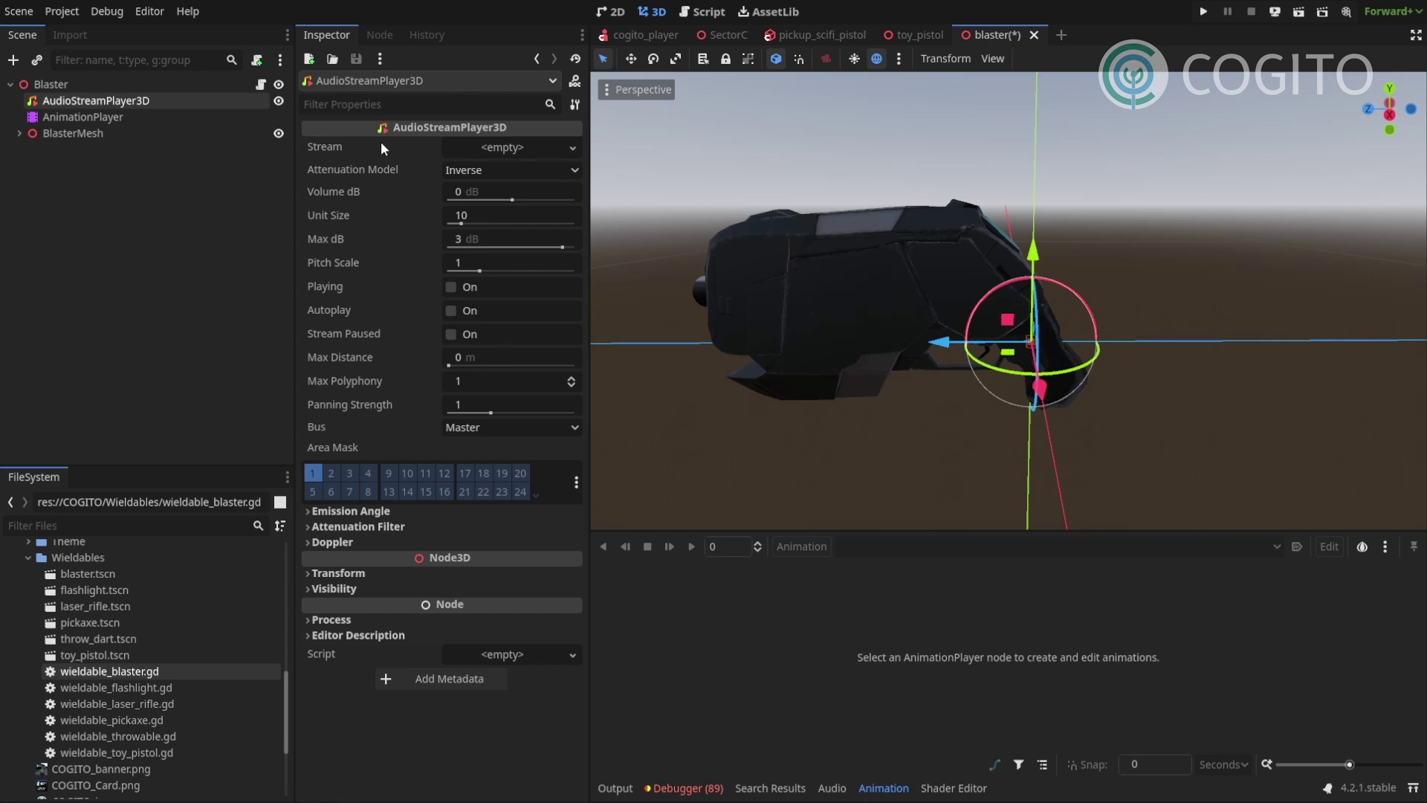
click(50, 84)
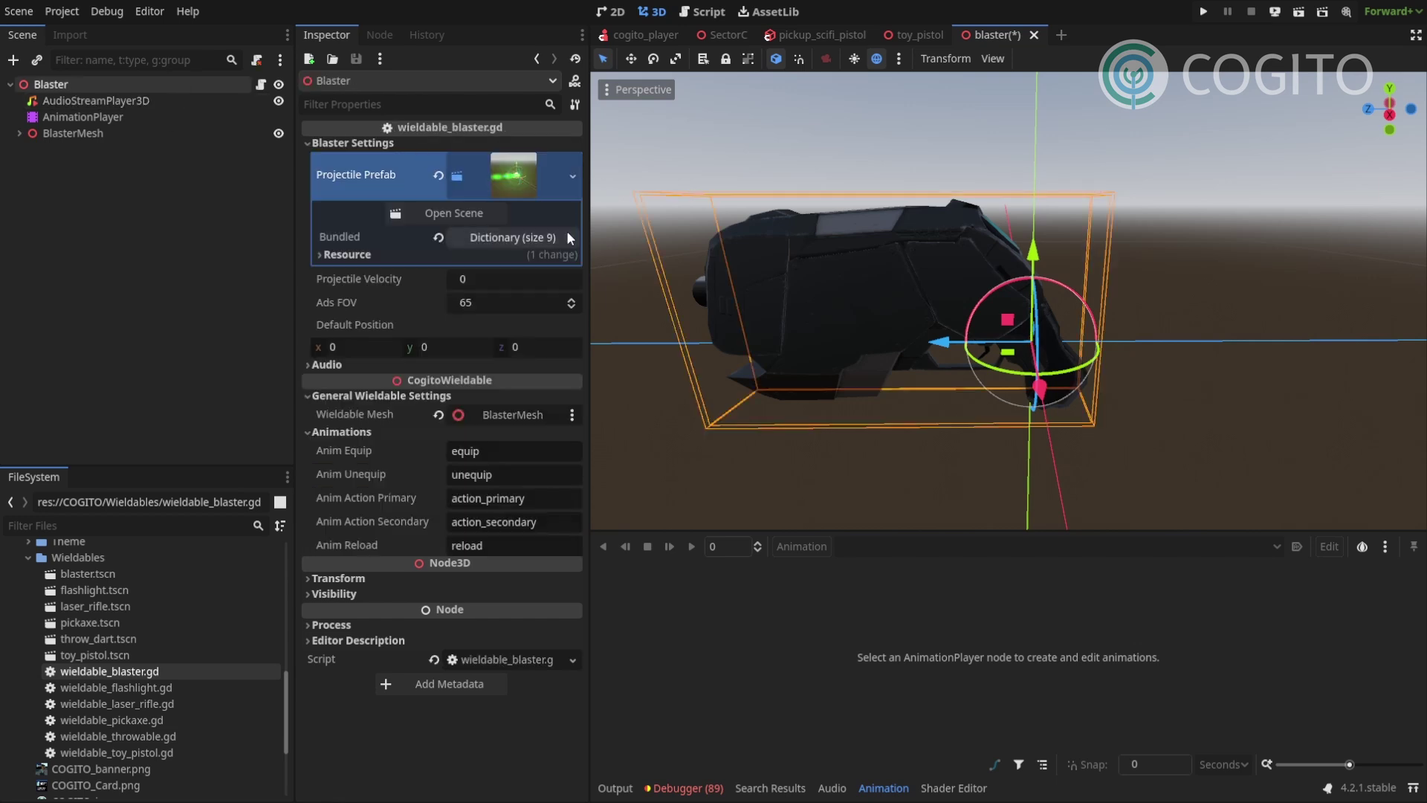
click(525, 174)
click(476, 208)
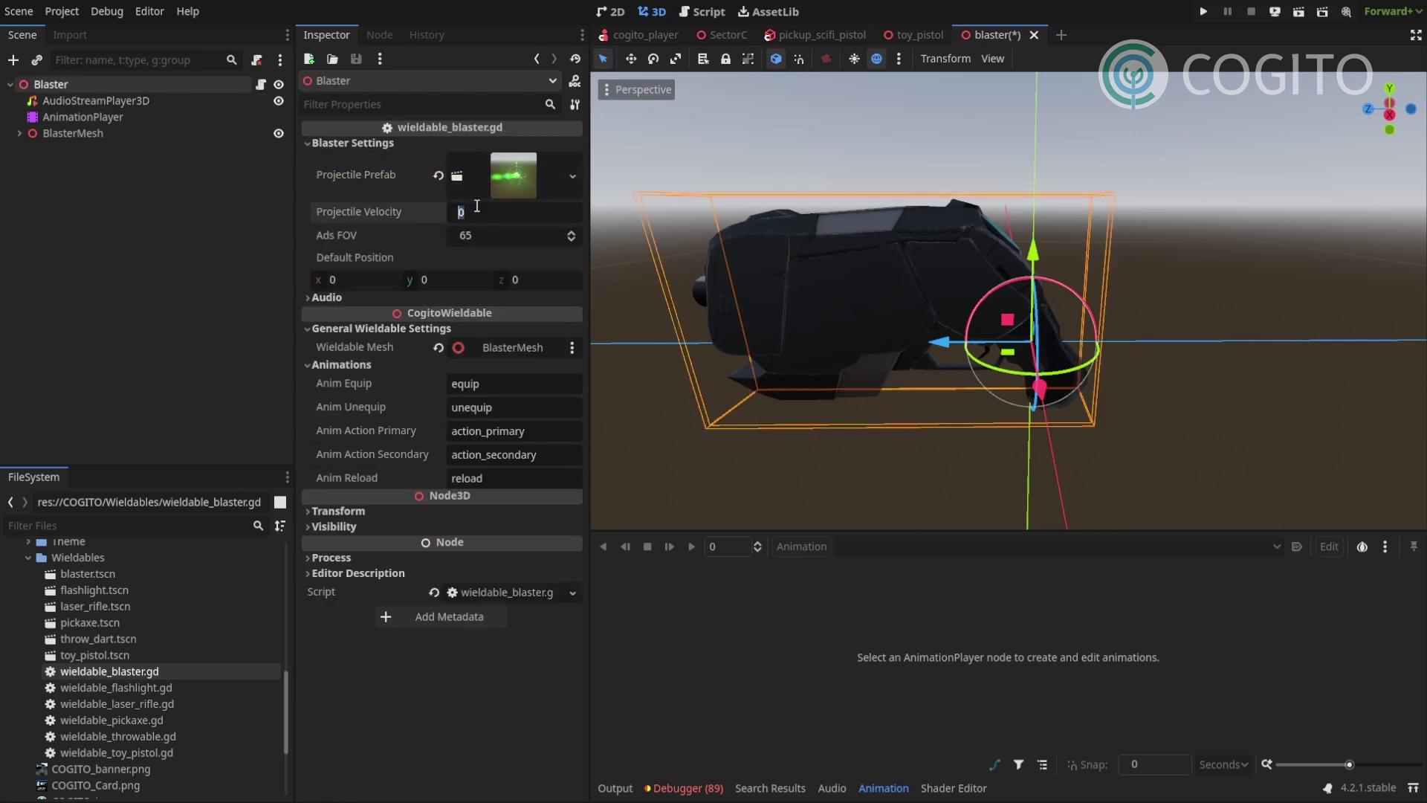
text(10)
- Set the Blaster's Ads FOV to 60
click(489, 227)
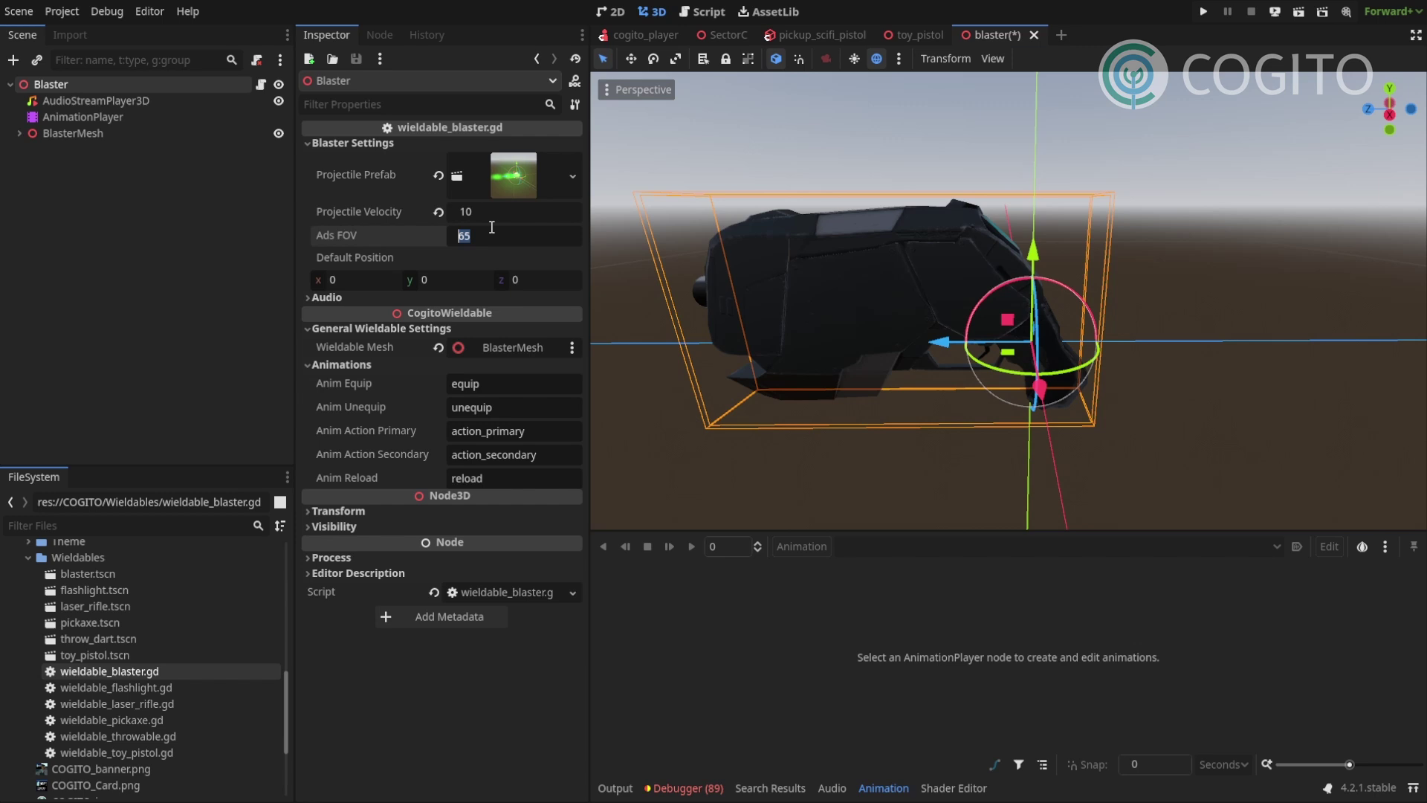
mouse_move(332, 236)
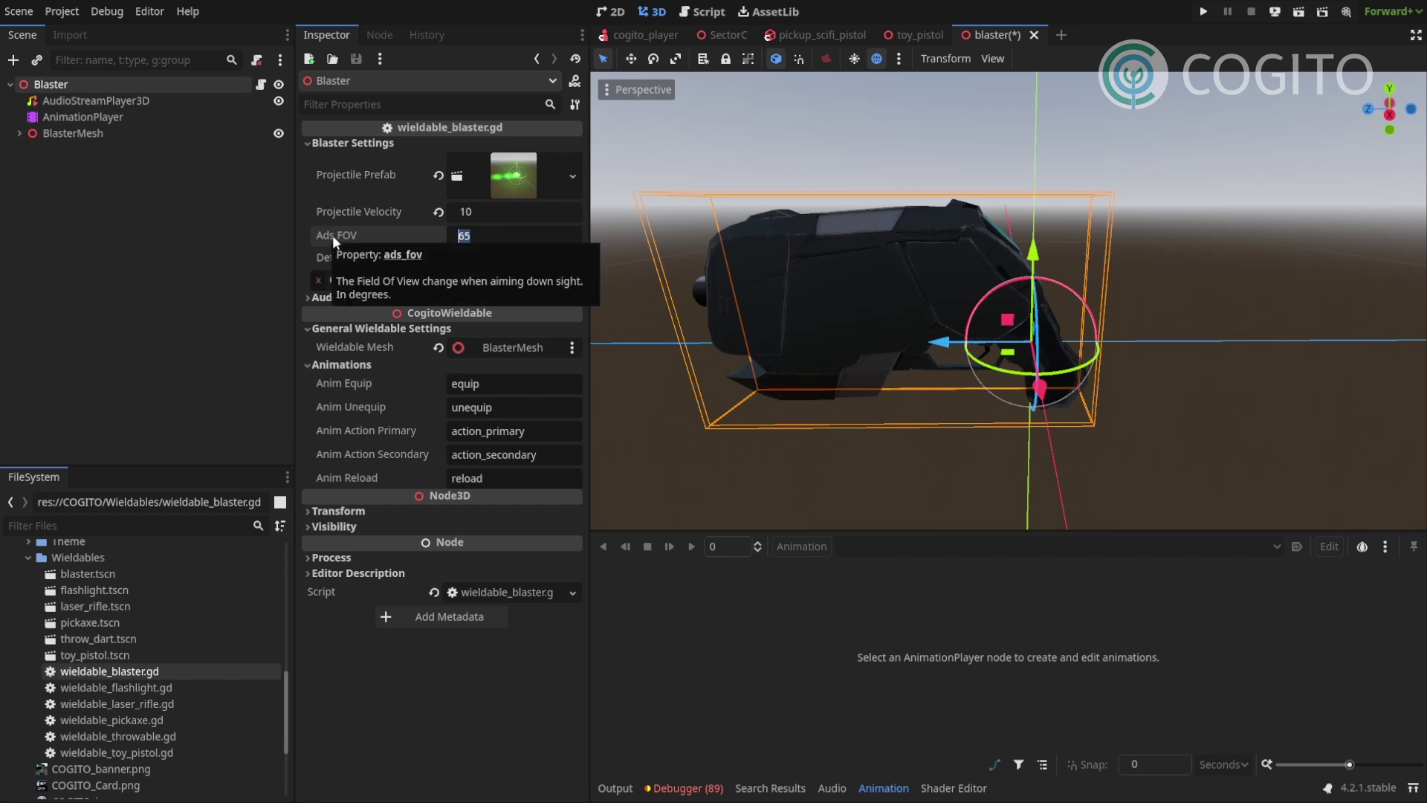
click(498, 235)
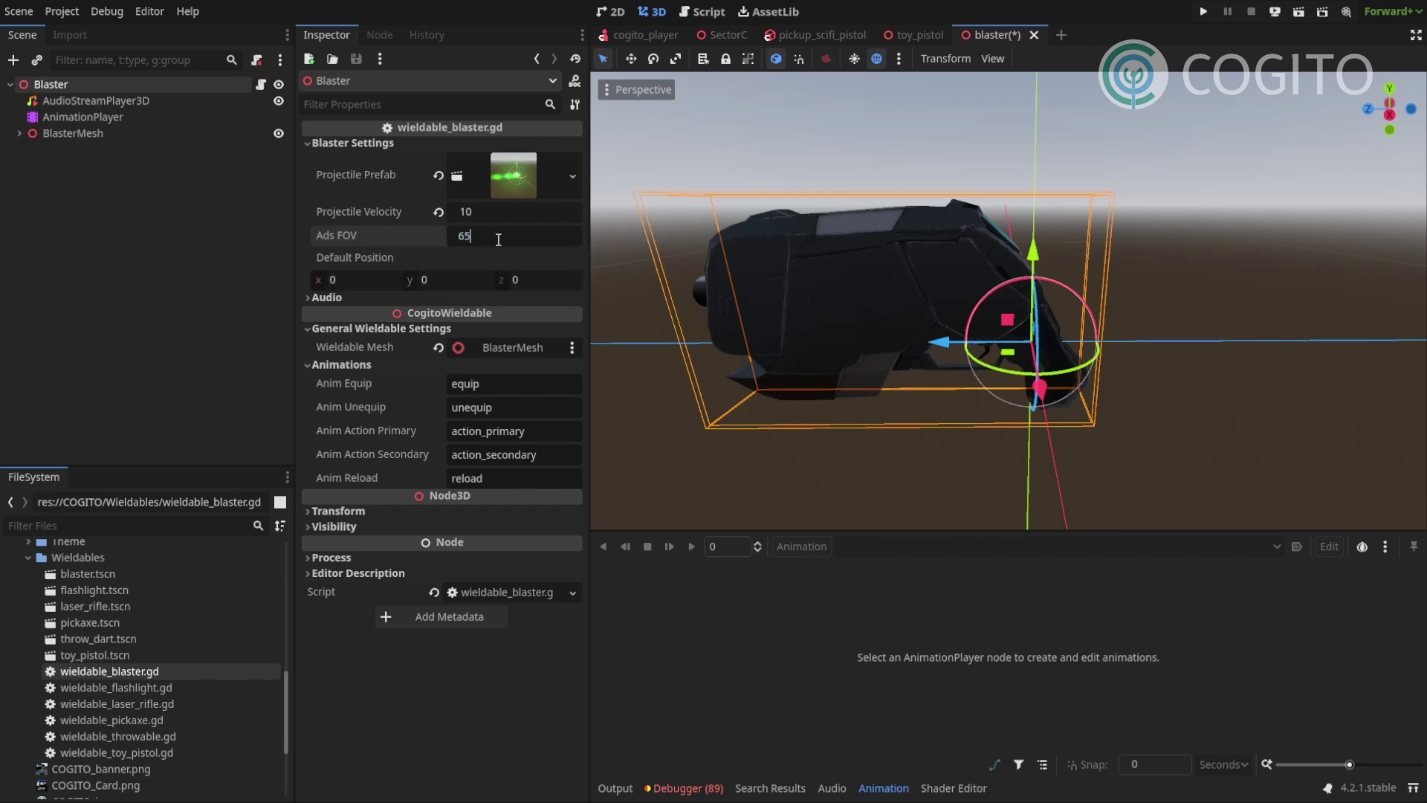
key(BackSpace)
text(0)
key(Return)
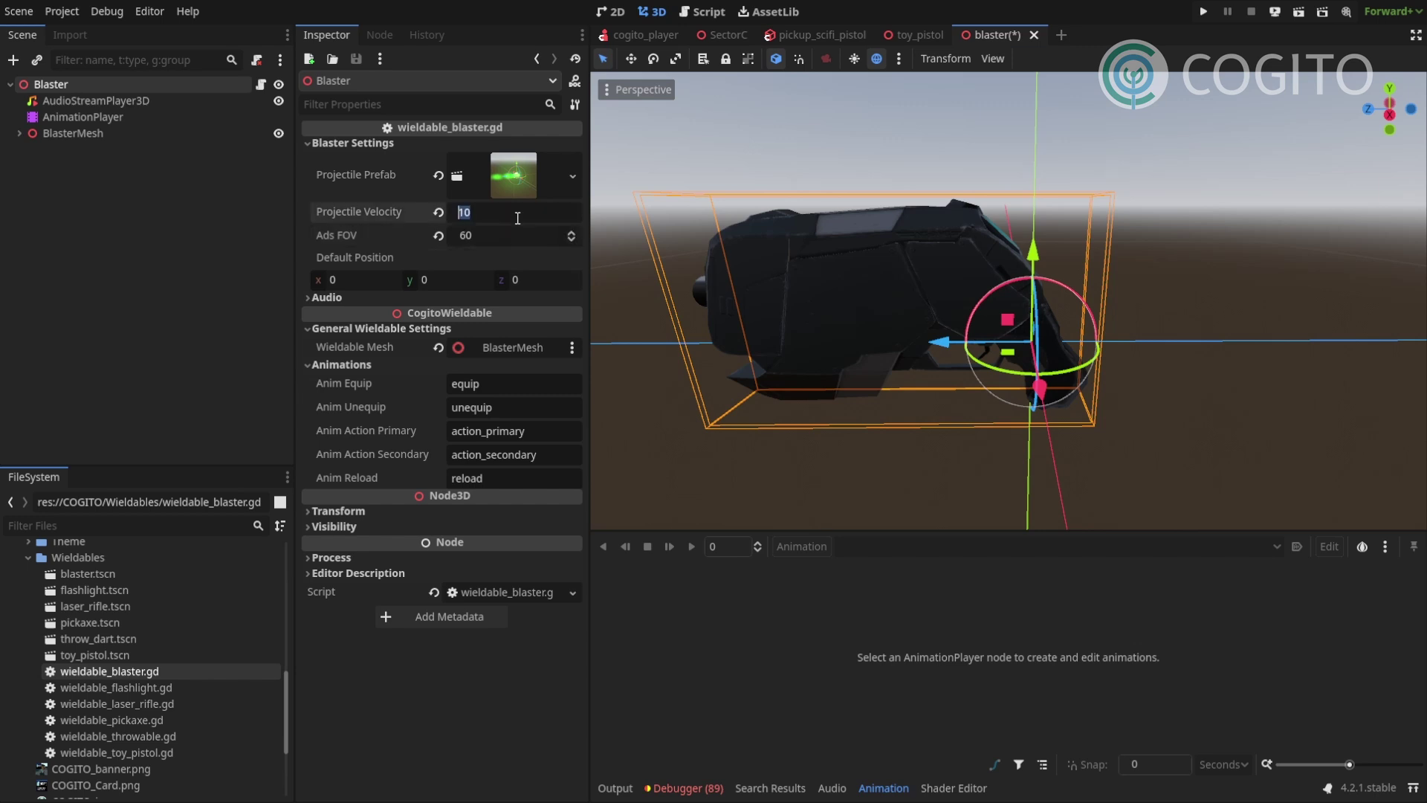
middle_drag(847, 303, 851, 308)
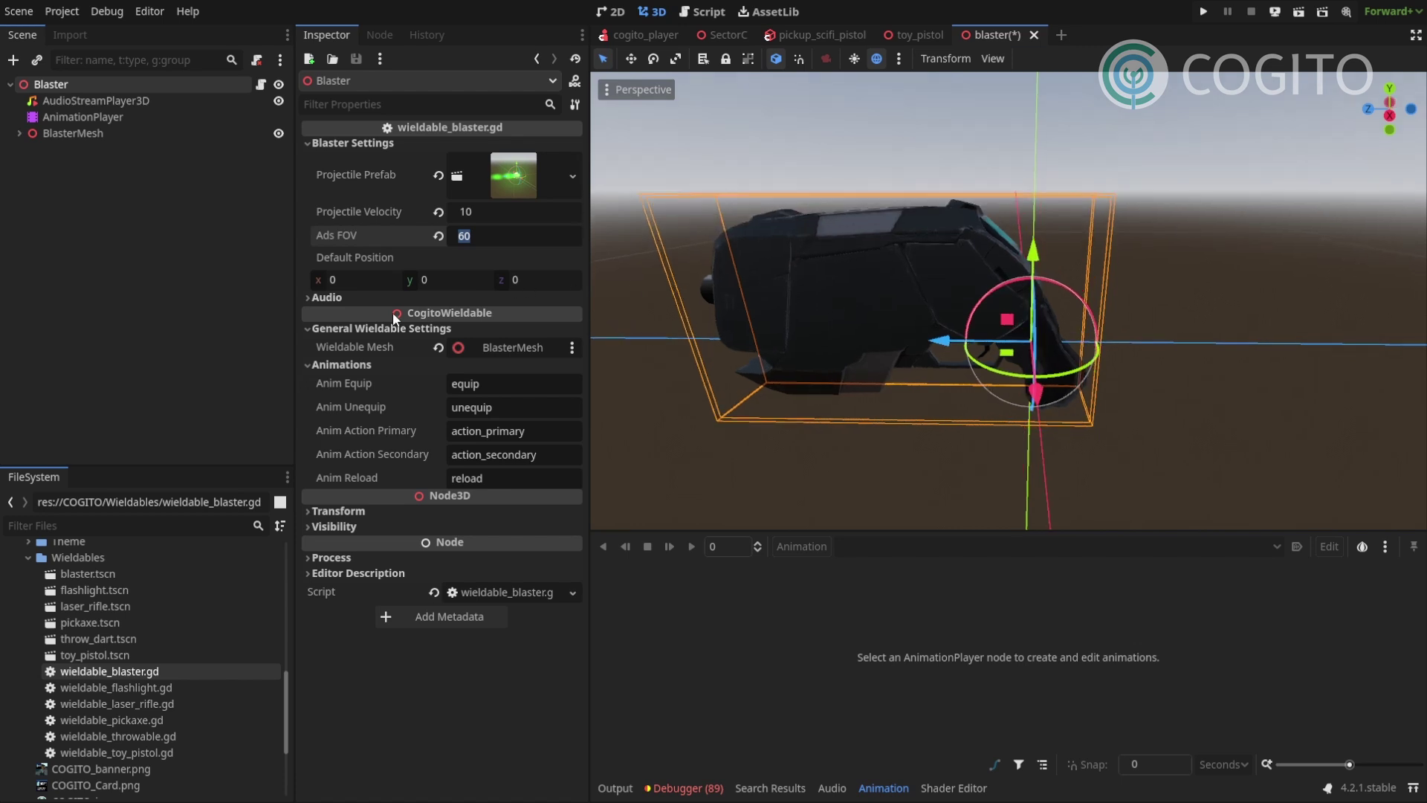
- Expand the Blaster's Audio settings and open the GAME_TUTORIAL/sector_c_audio folder at its weapon sounds
click(370, 297)
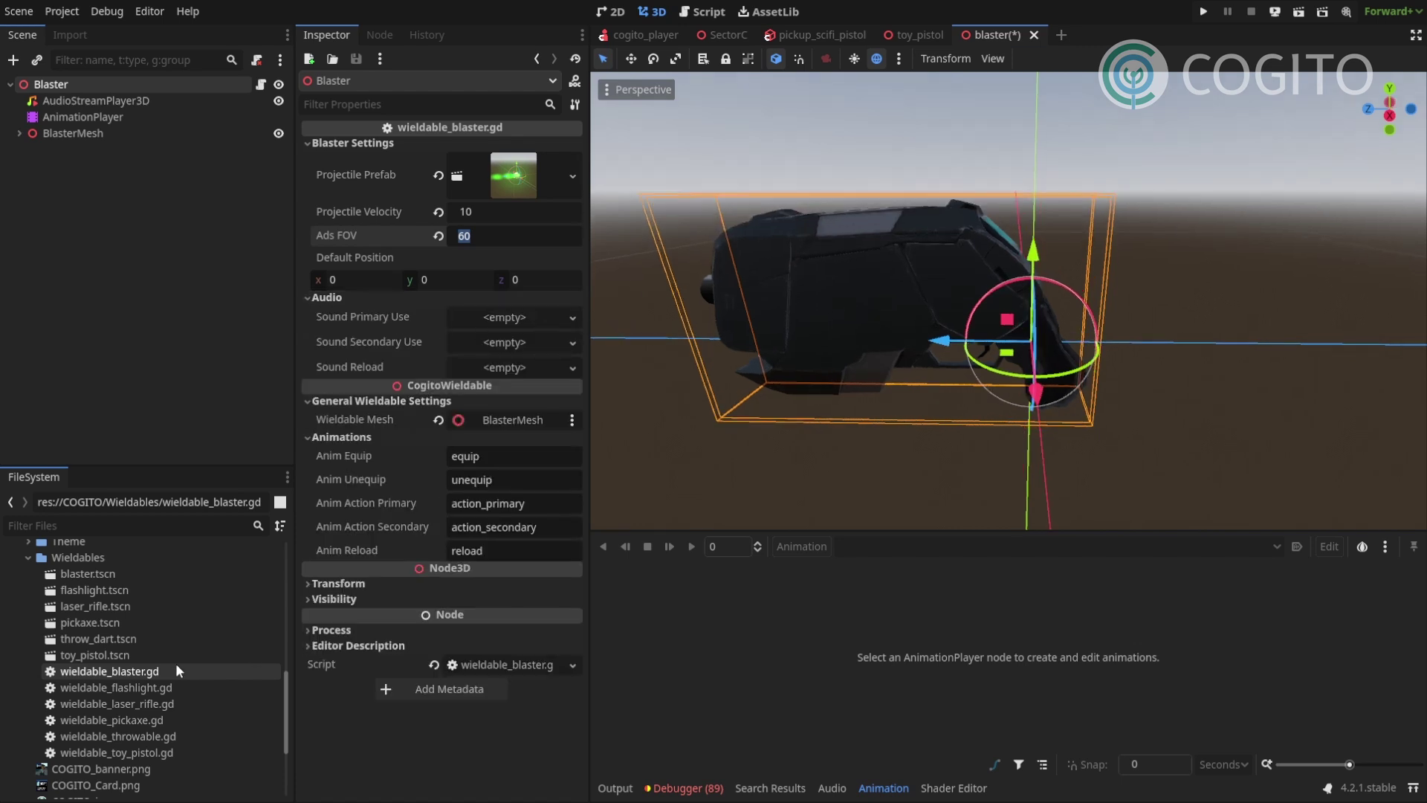
click(29, 558)
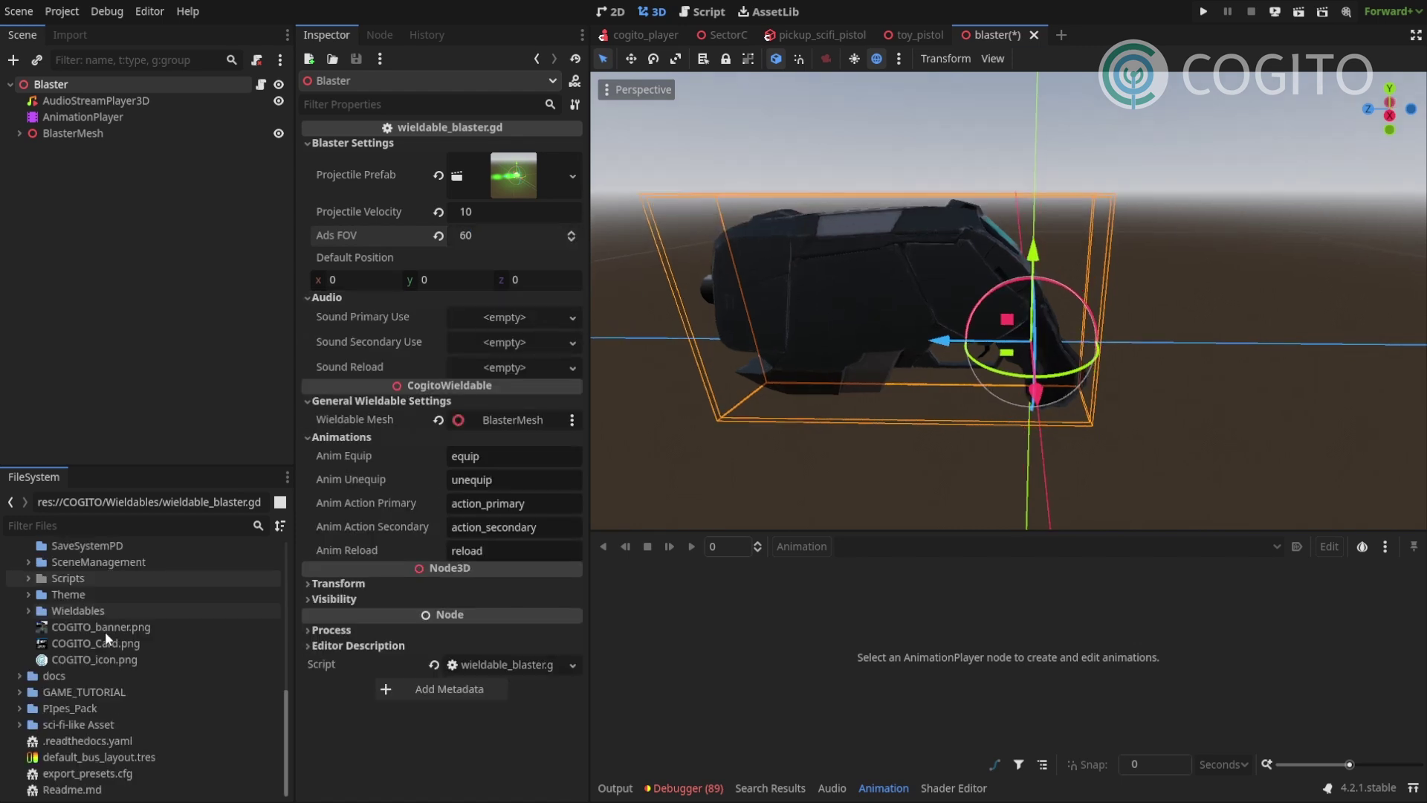
scroll(93, 665, up, 10)
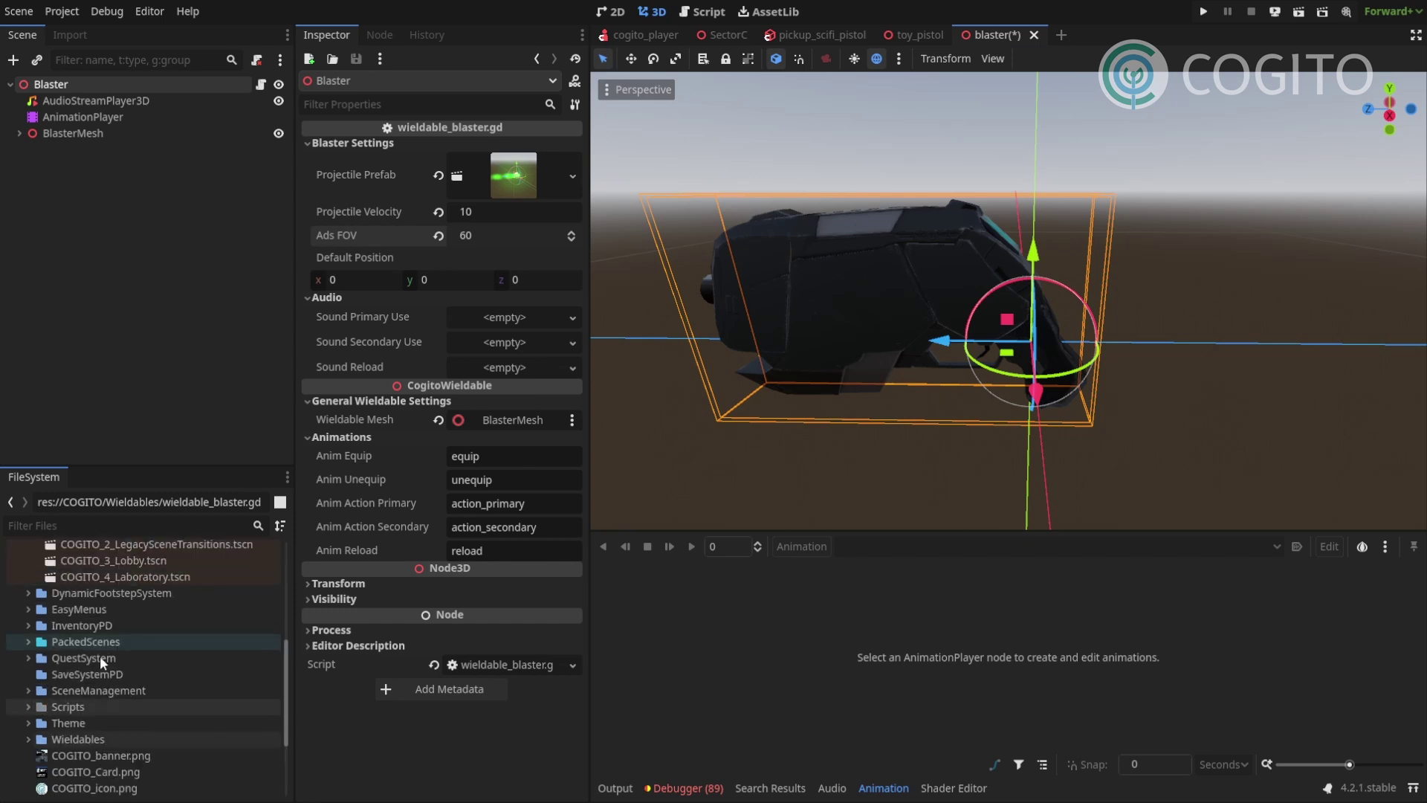
double_click(73, 605)
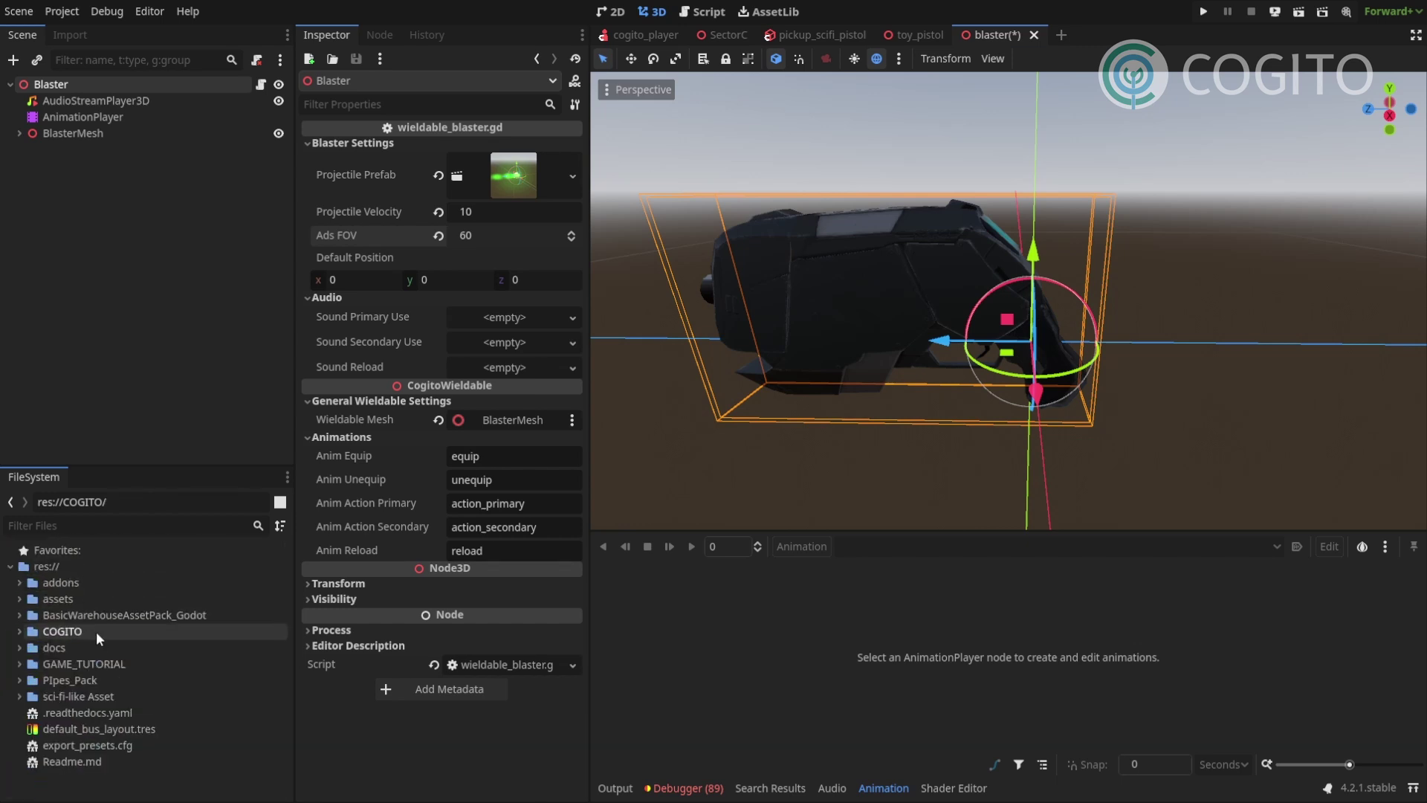
double_click(73, 662)
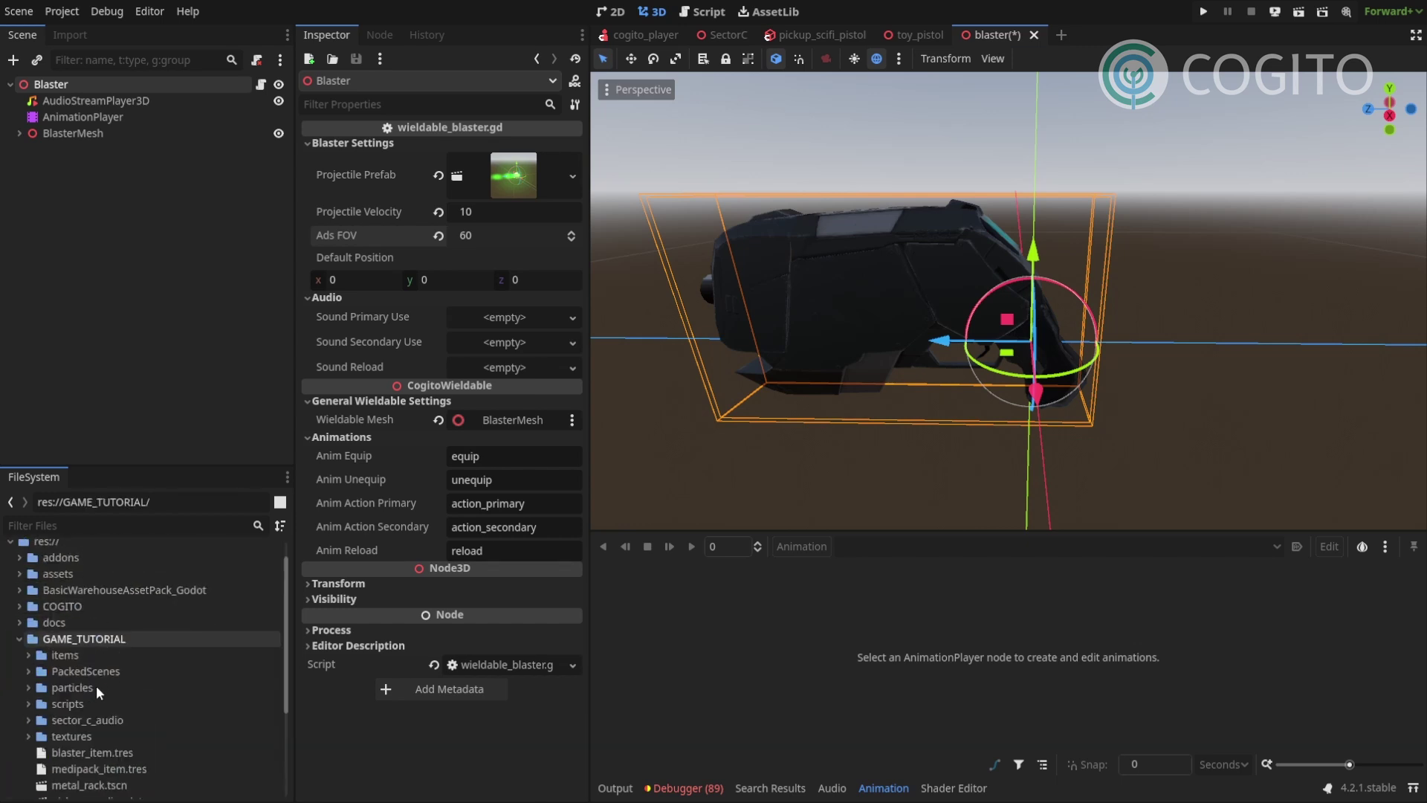
double_click(66, 721)
scroll(128, 697, down, 10)
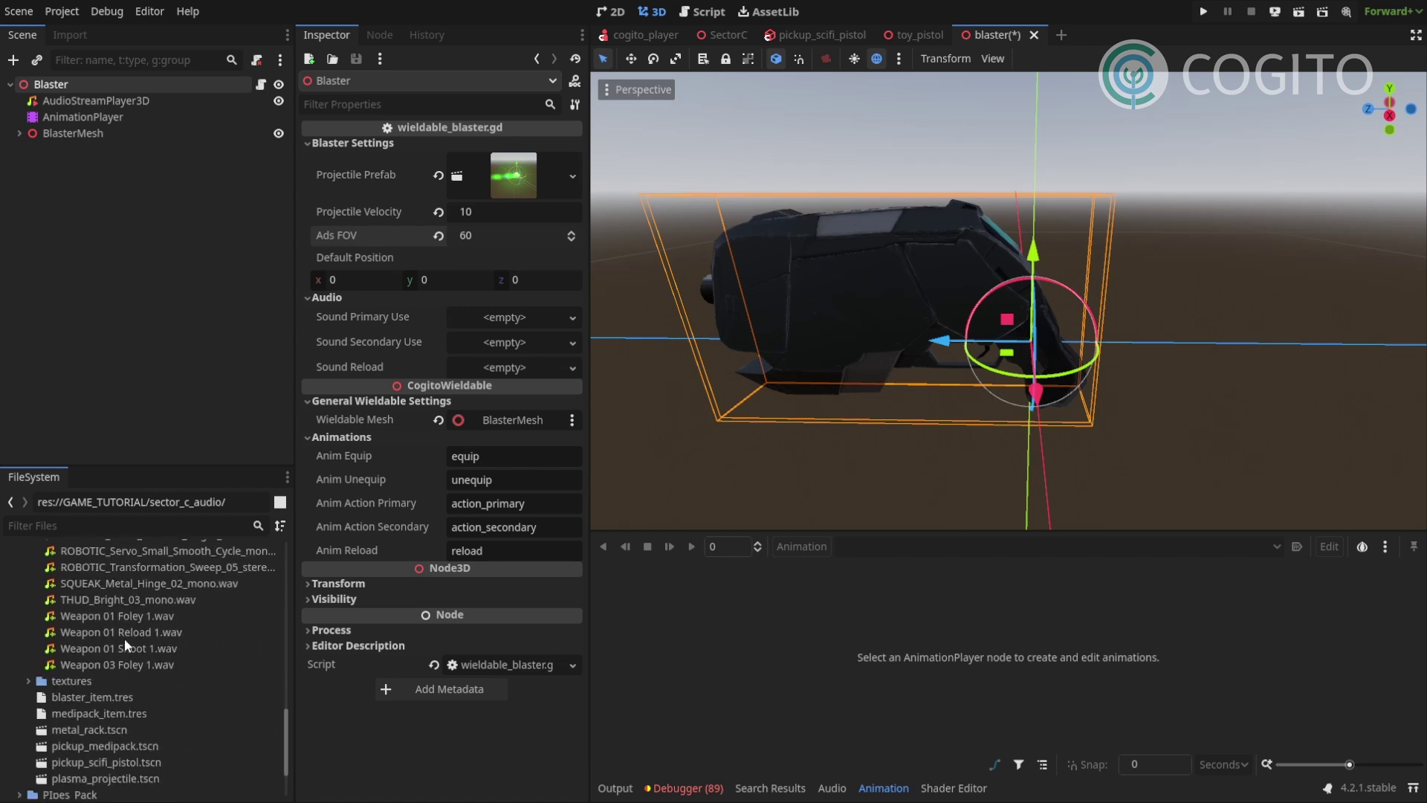
- Assign Weapon 01 Shoot 1.wav as the Blaster's Sound Primary Use and preview the sound
drag(136, 644, 479, 314)
click(500, 314)
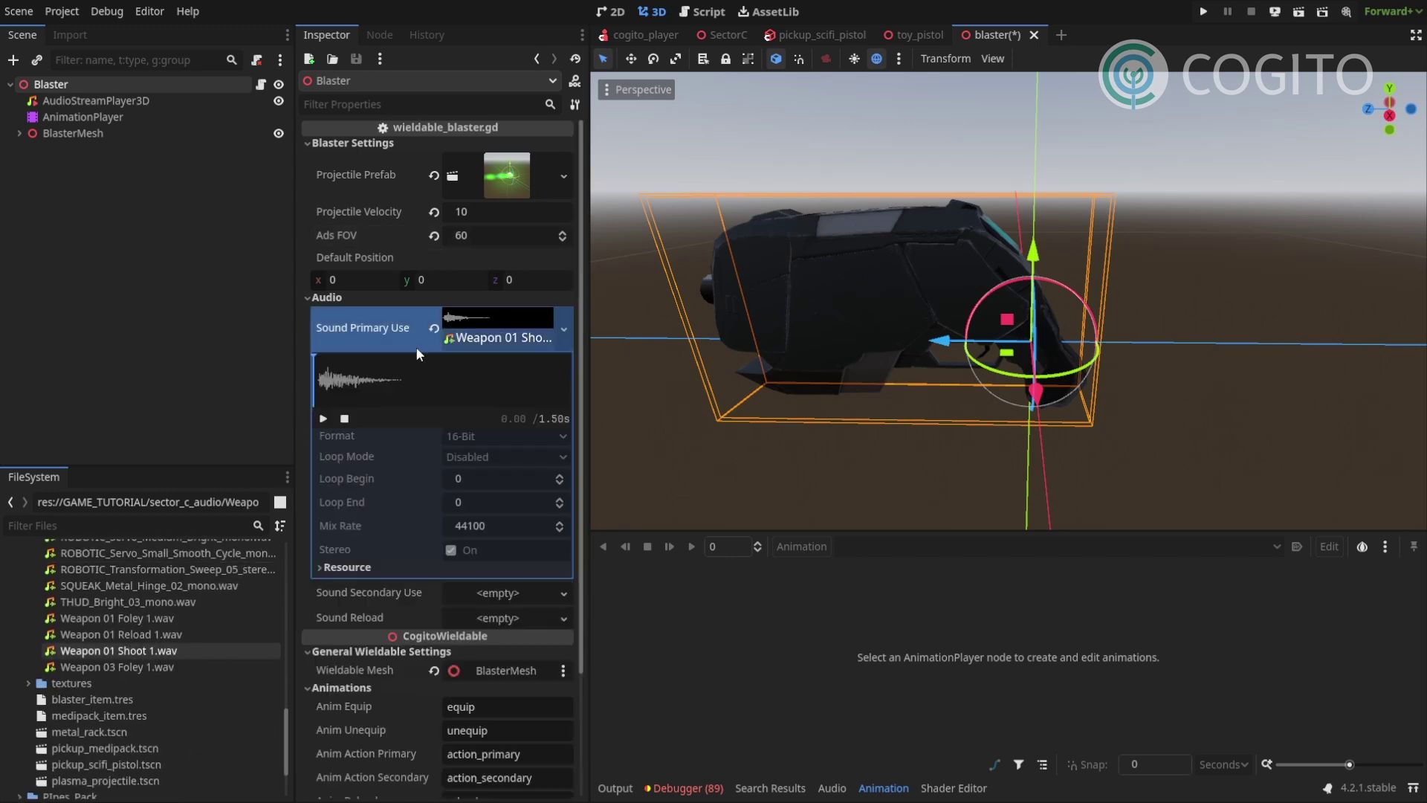
click(322, 420)
click(328, 416)
click(486, 323)
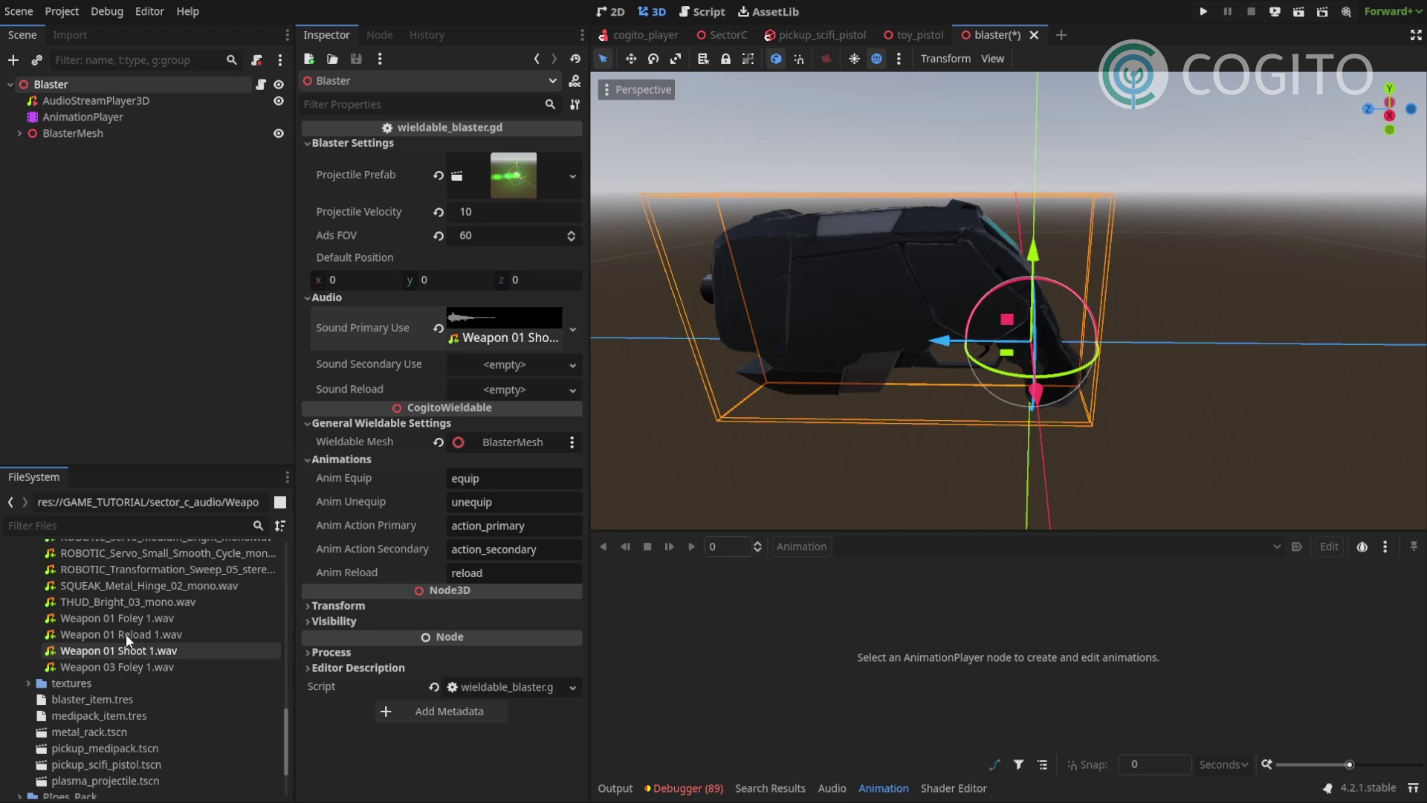
- Assign Weapon 01 Reload 1.wav as the Blaster's Sound Reload, preview it, and collapse the Audio settings
drag(119, 634, 503, 399)
click(502, 399)
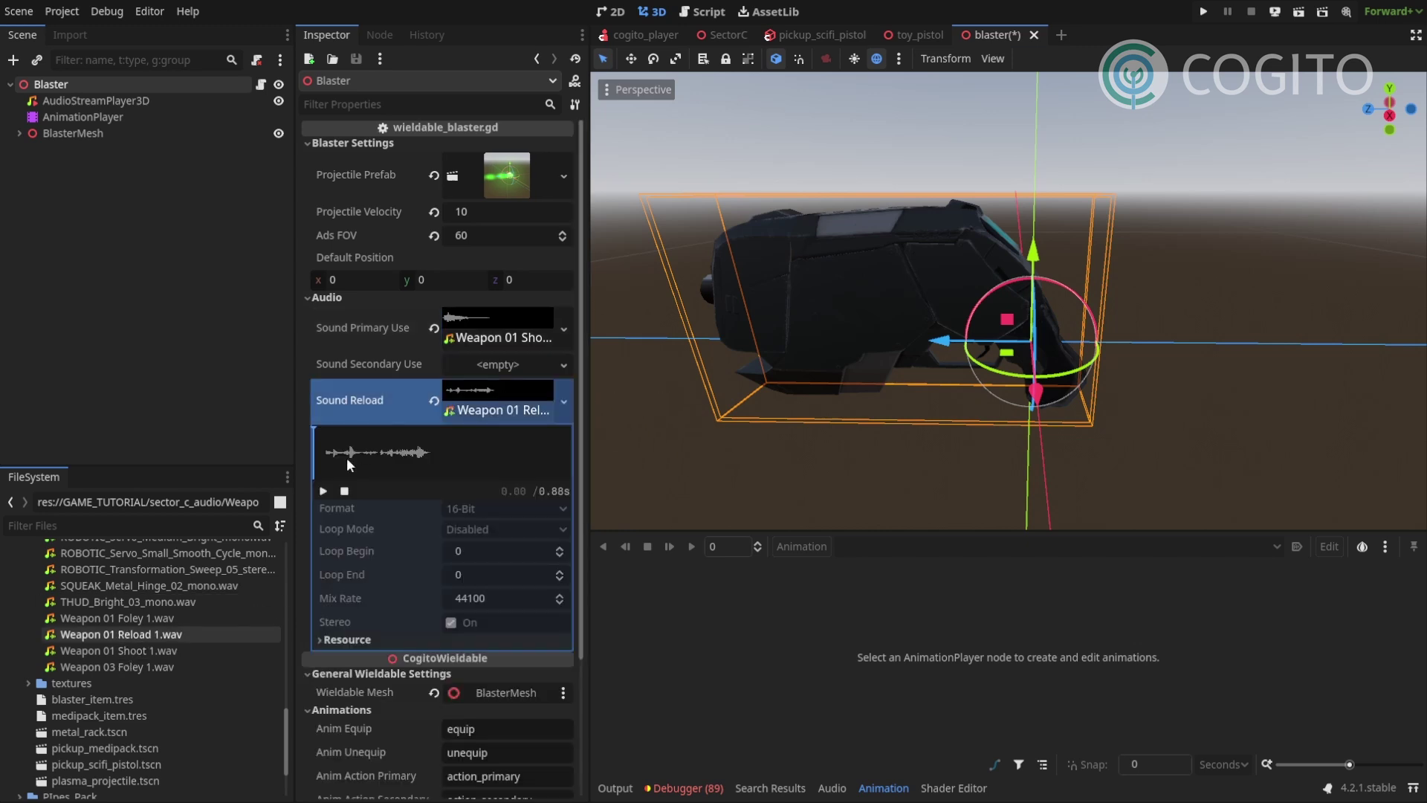
click(322, 491)
click(324, 490)
click(497, 384)
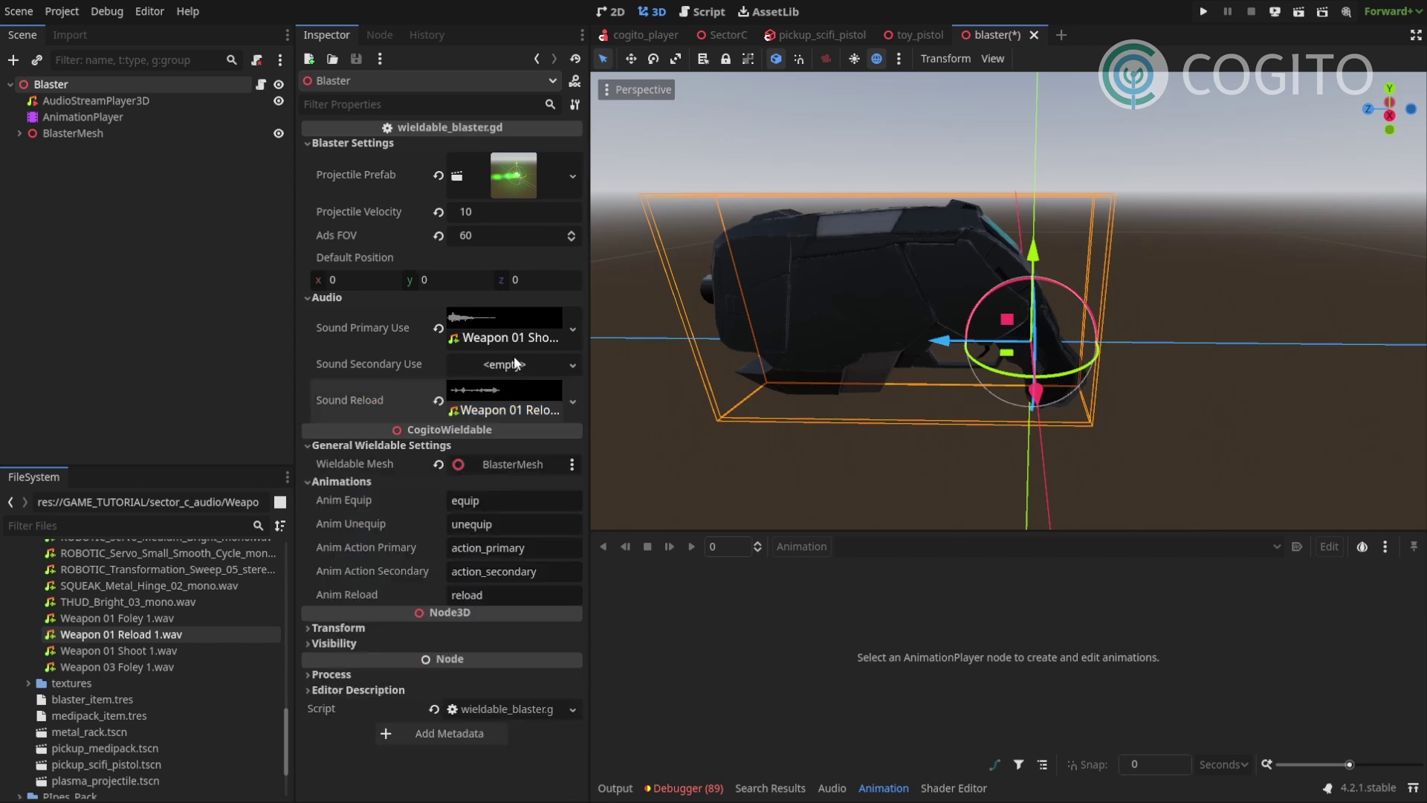
click(333, 293)
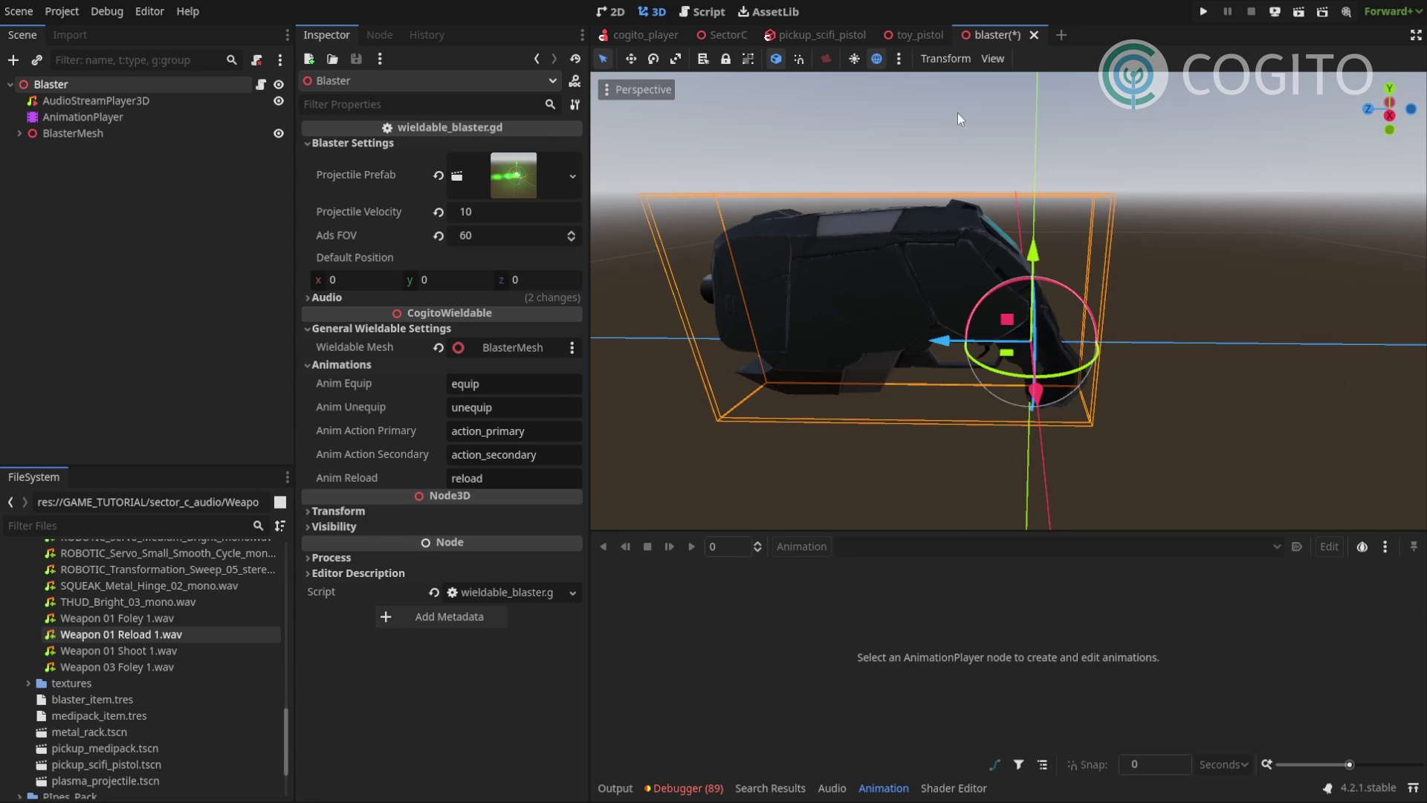
- Copy the Bullet_Point node from the toy_pistol scene and paste it under the Blaster root in the blaster scene
click(910, 37)
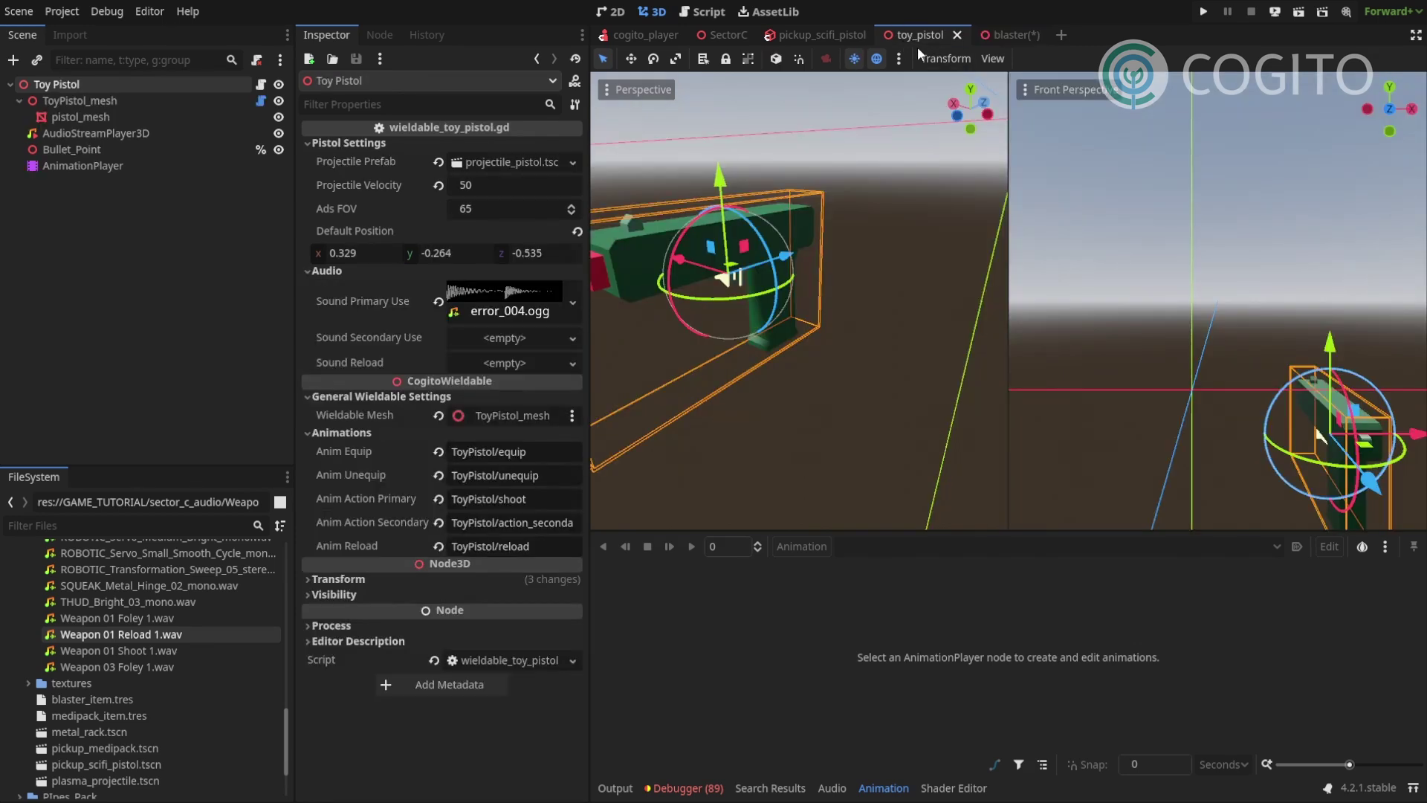
click(75, 149)
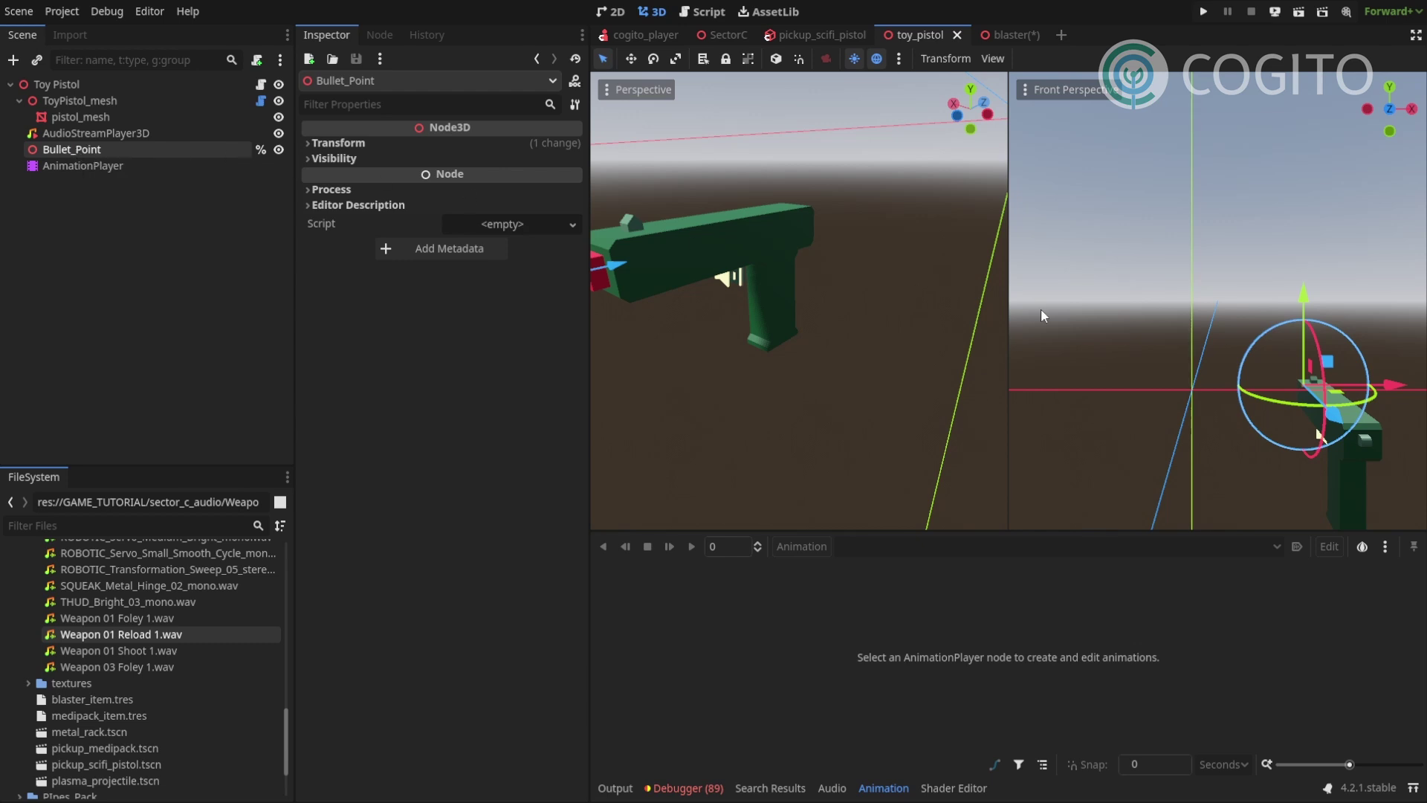
mouse_move(841, 280)
right_down()
mouse_move(812, 273)
mouse_move(846, 296)
right_up()
scroll(846, 296, up, 3)
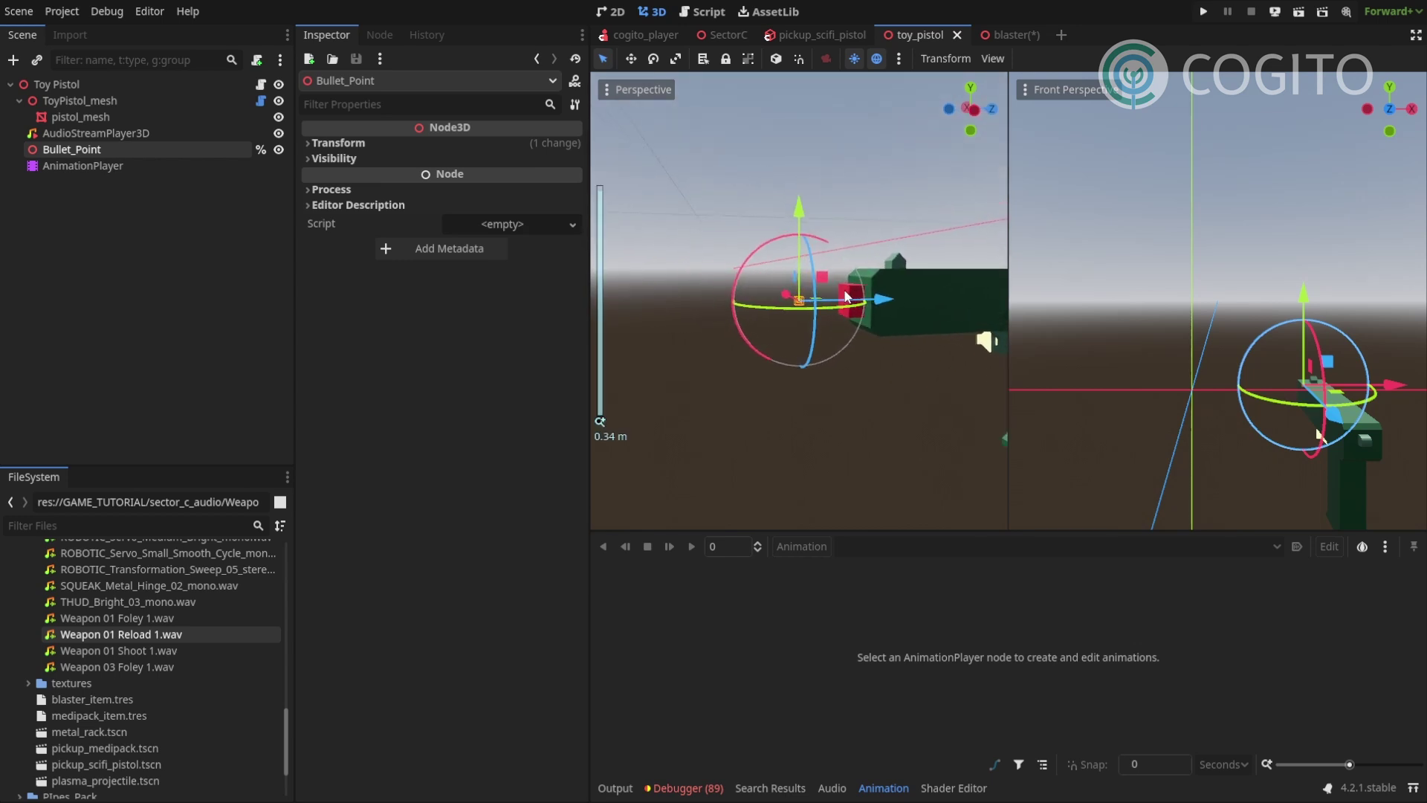
right_click(82, 148)
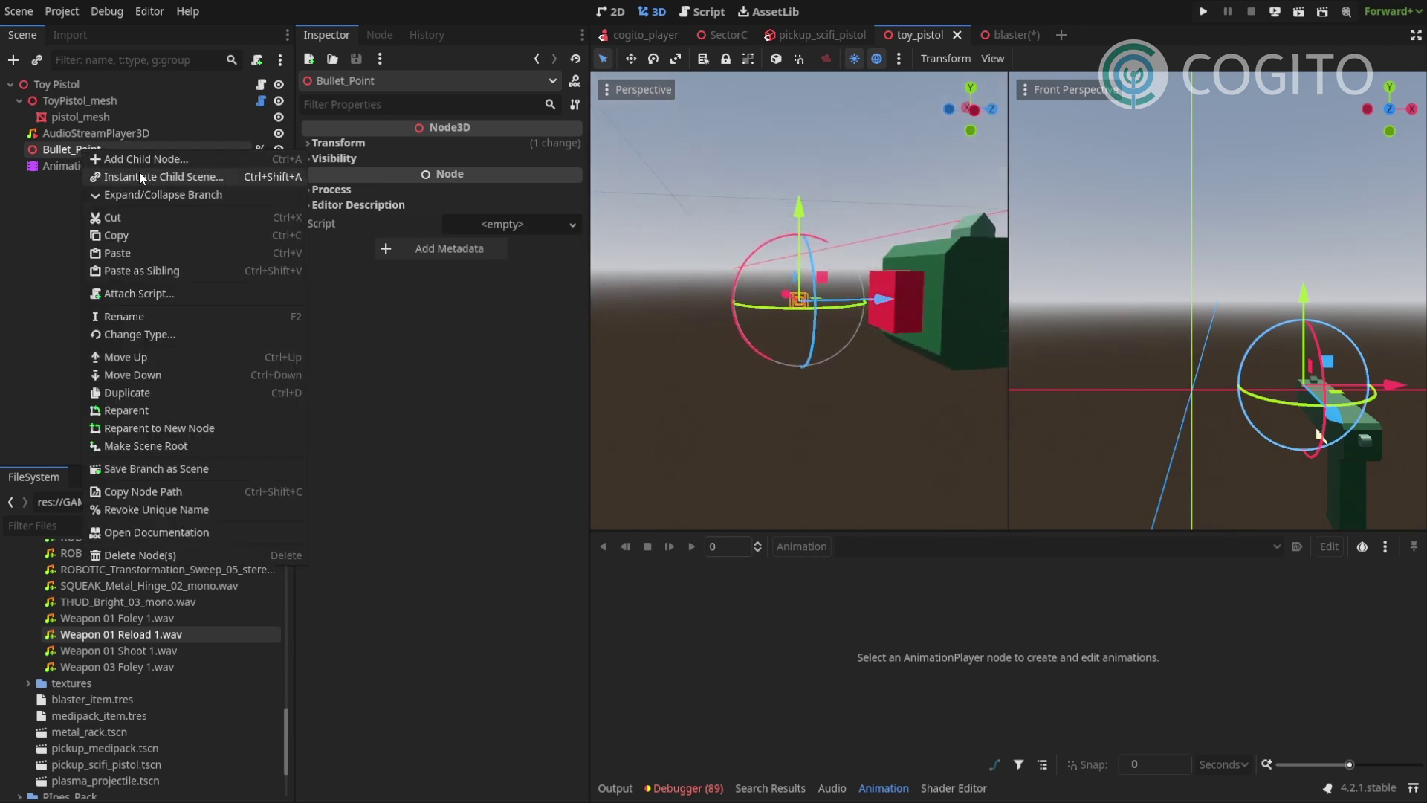
click(122, 233)
click(1006, 34)
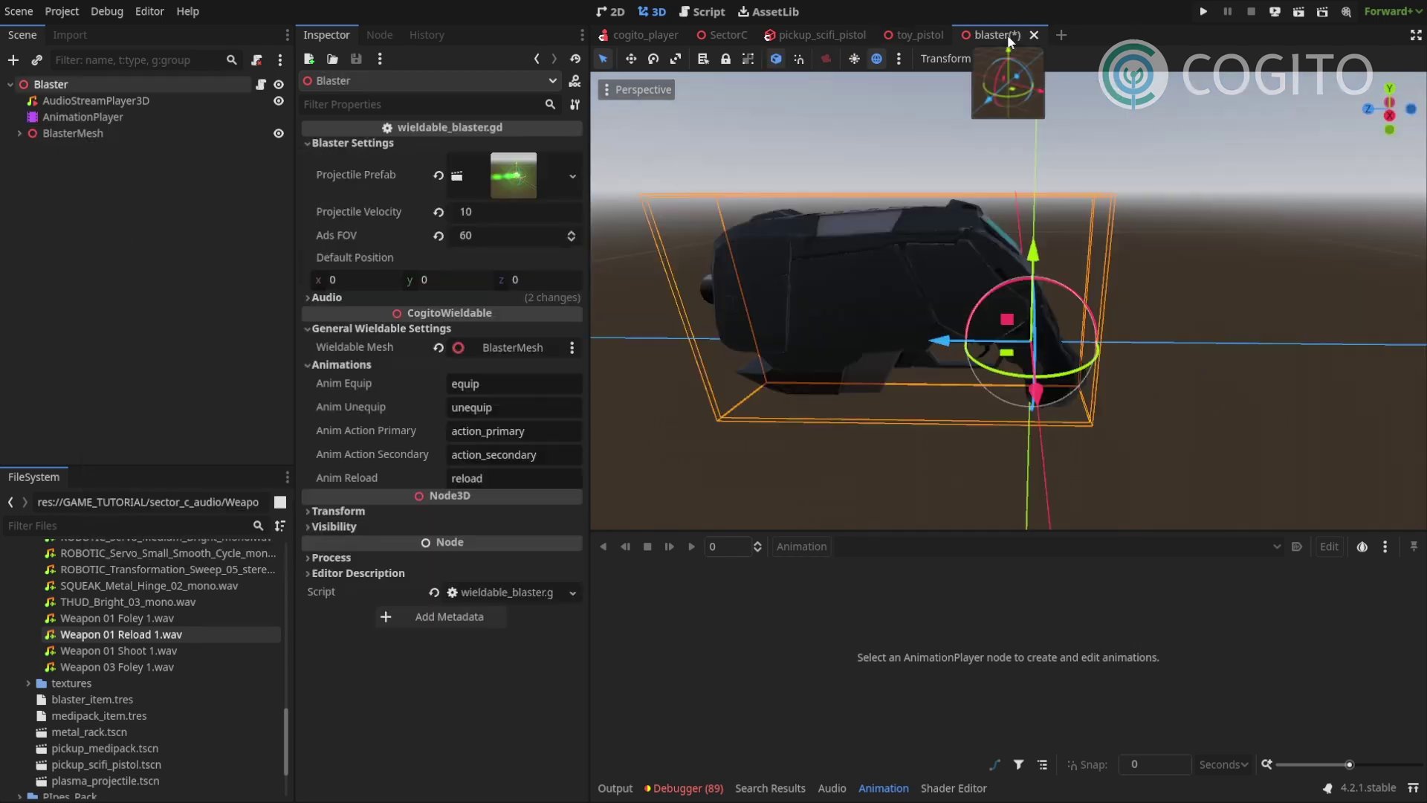
right_click(144, 183)
click(192, 307)
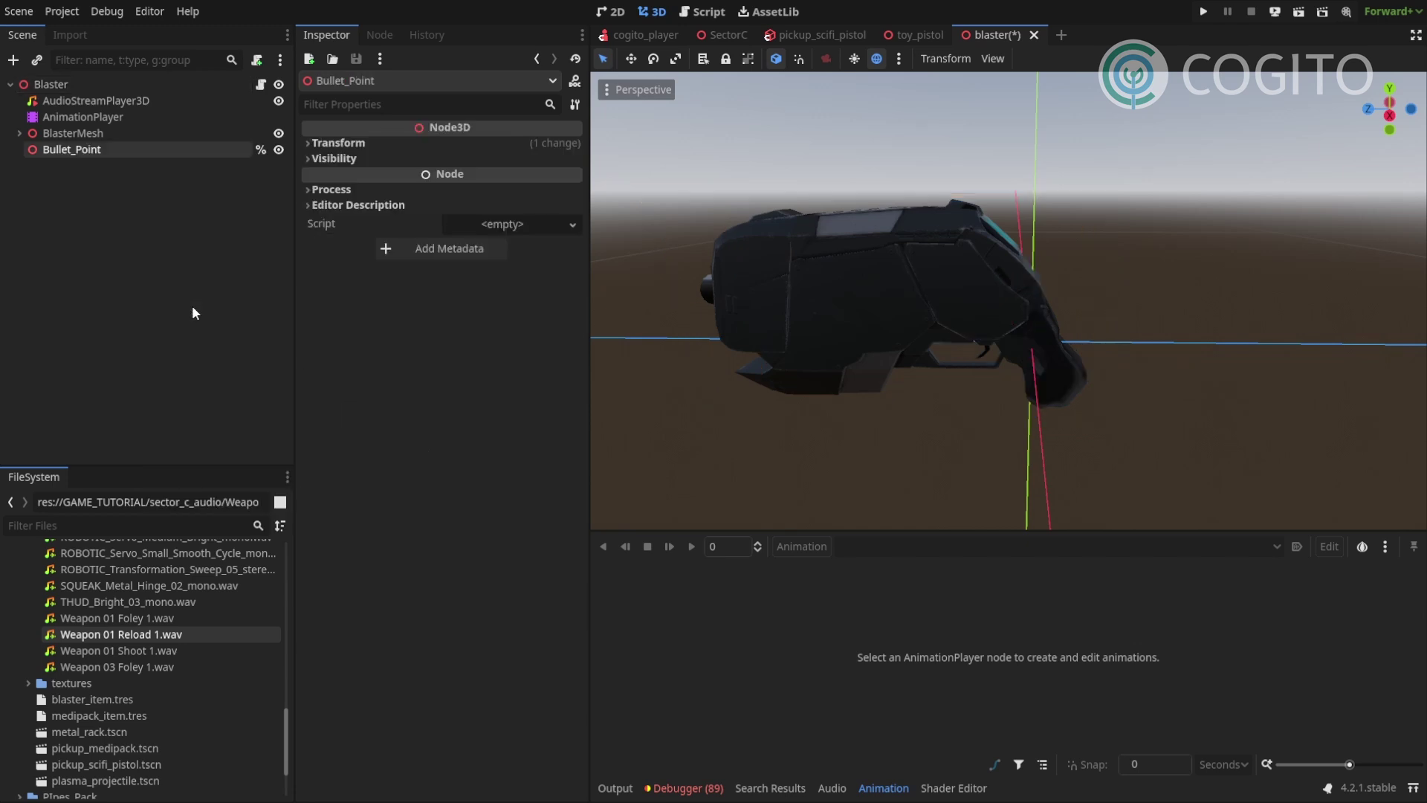
- Reparent Bullet_Point into the BlasterMesh branch as a child of the SciFiPistol mesh
middle_drag(728, 223, 661, 190)
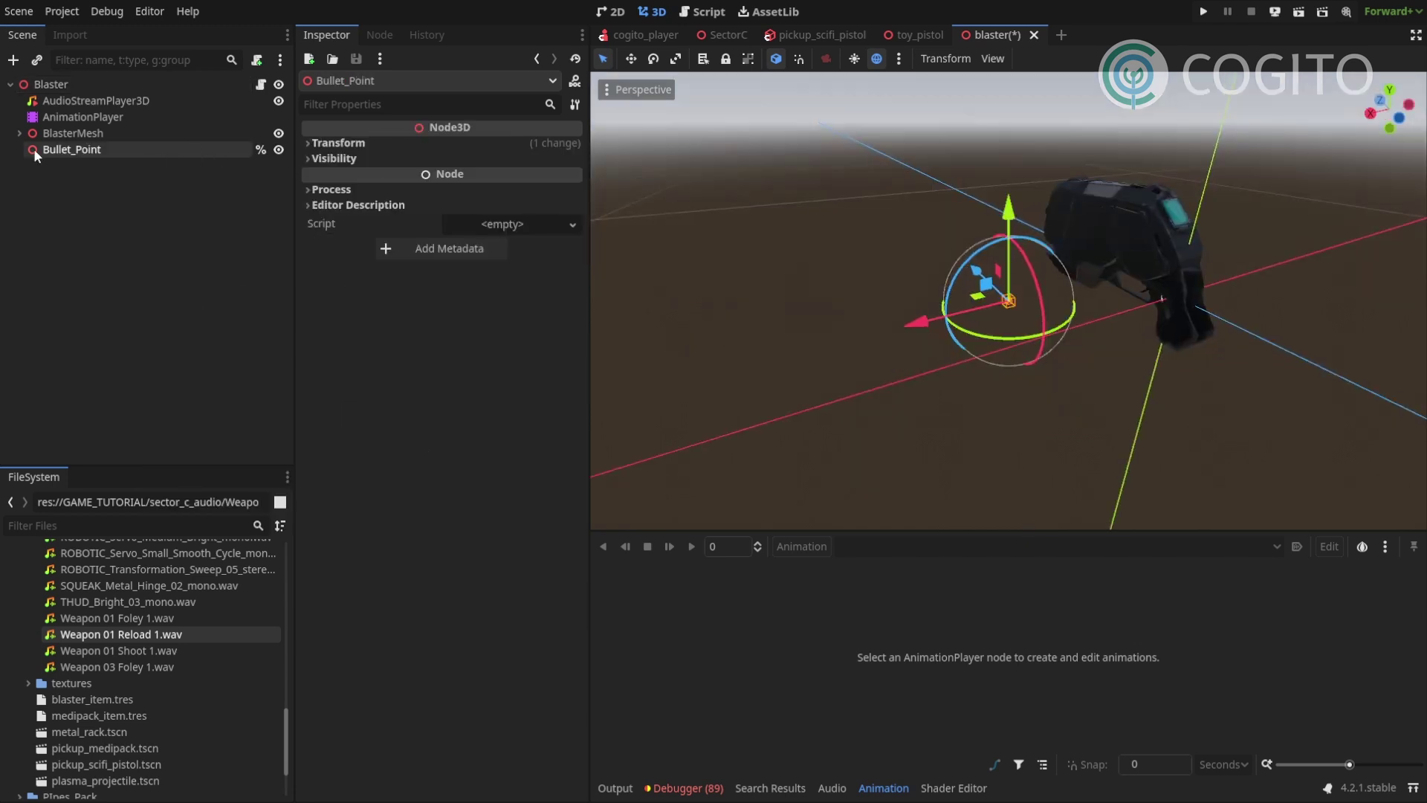
middle_drag(827, 211, 892, 233)
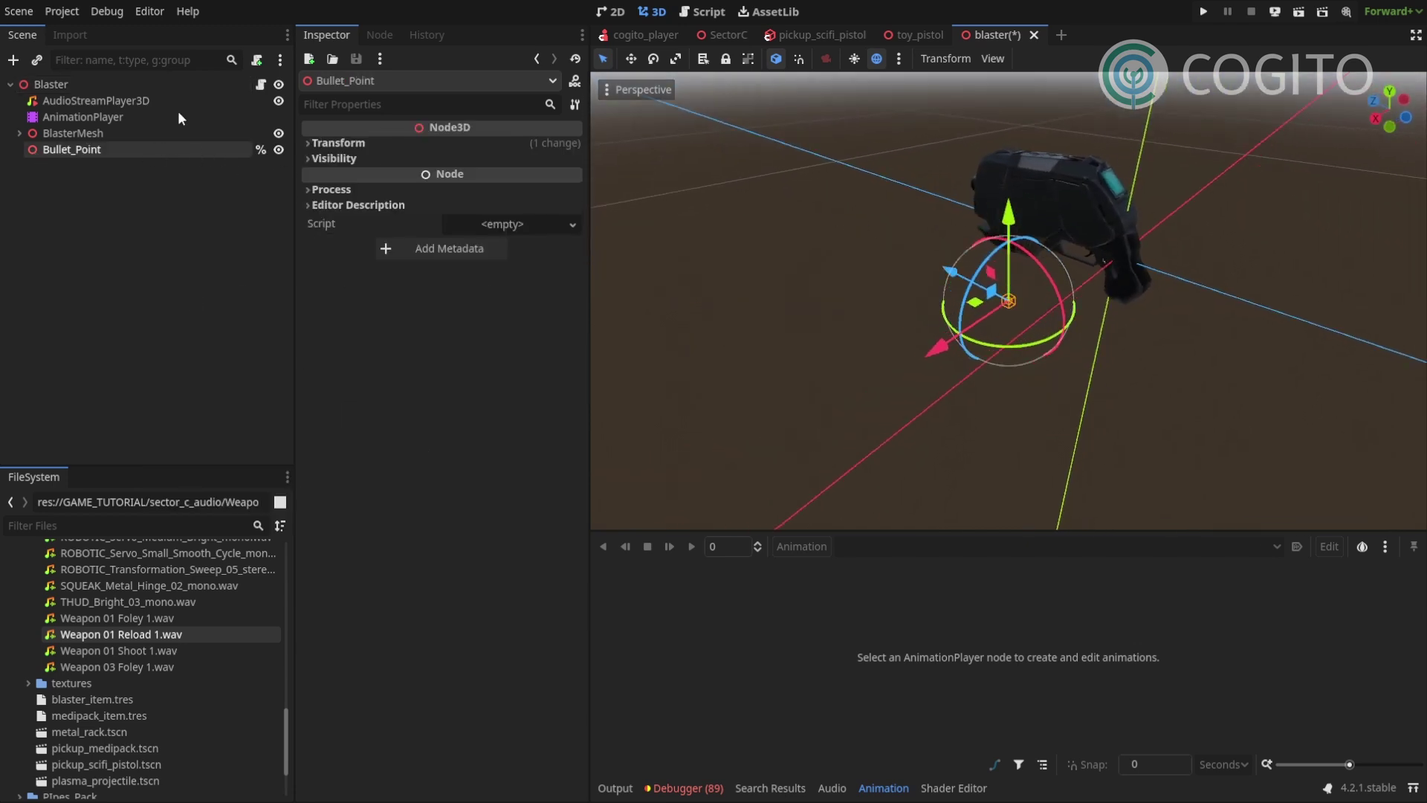
middle_drag(756, 222, 725, 212)
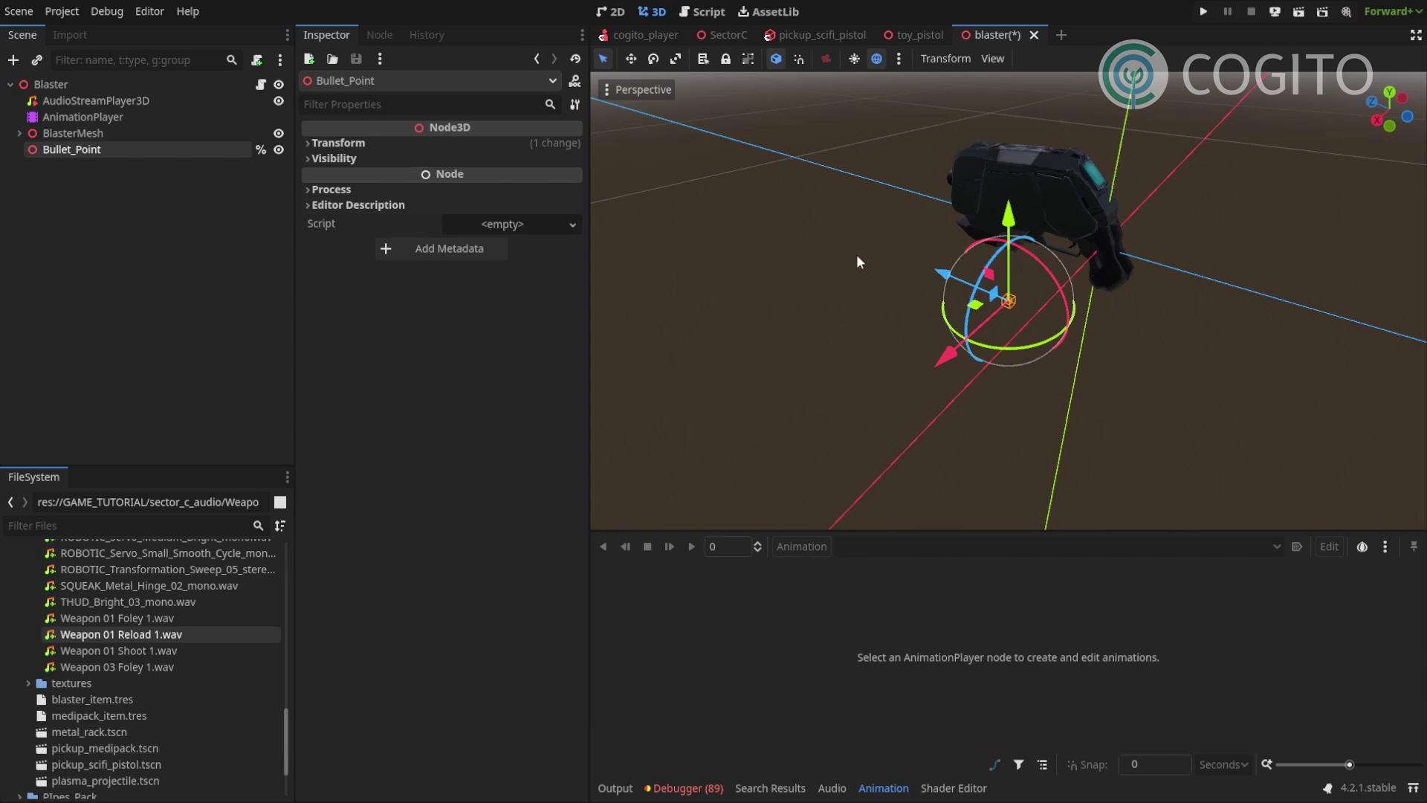
middle_drag(1015, 295, 945, 244)
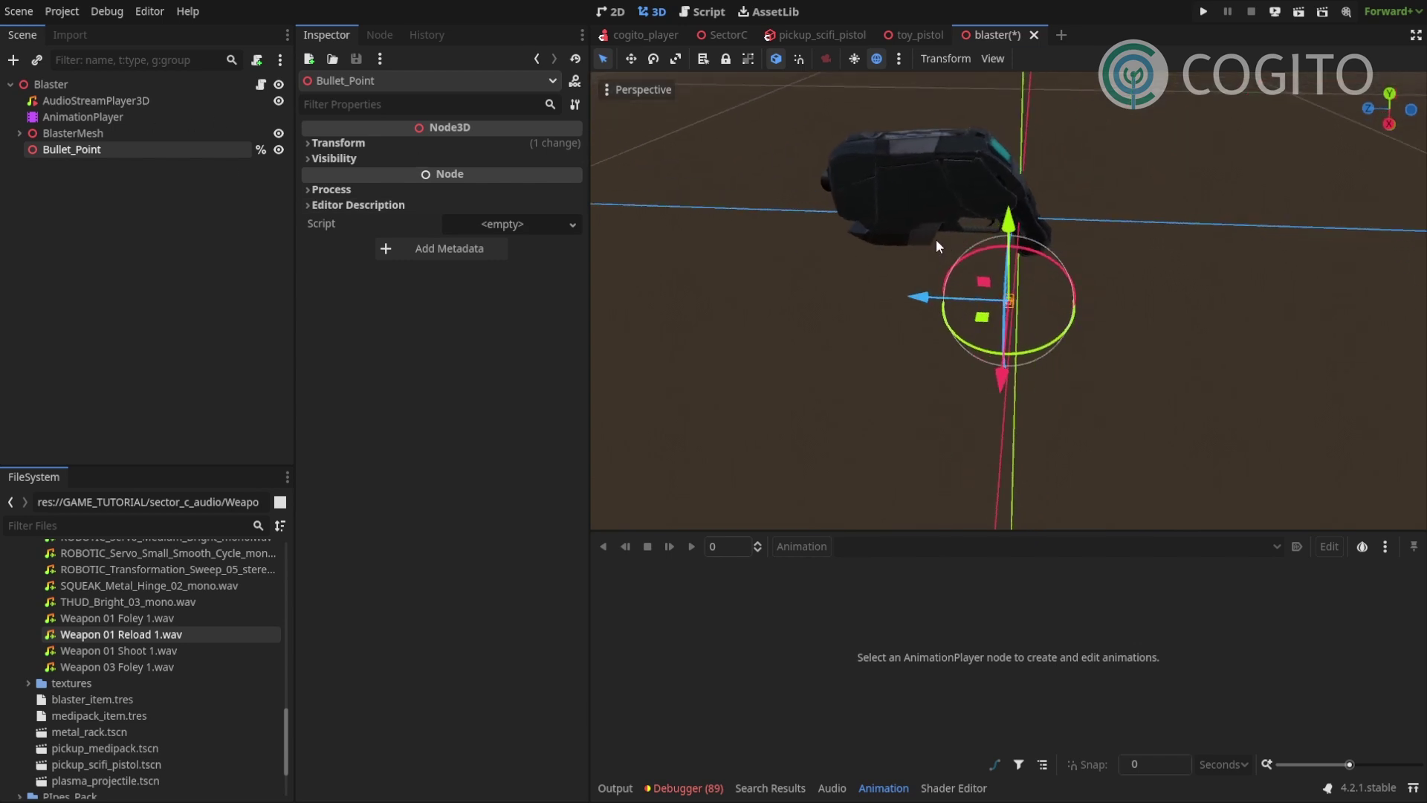
drag(57, 153, 64, 131)
click(19, 132)
click(58, 181)
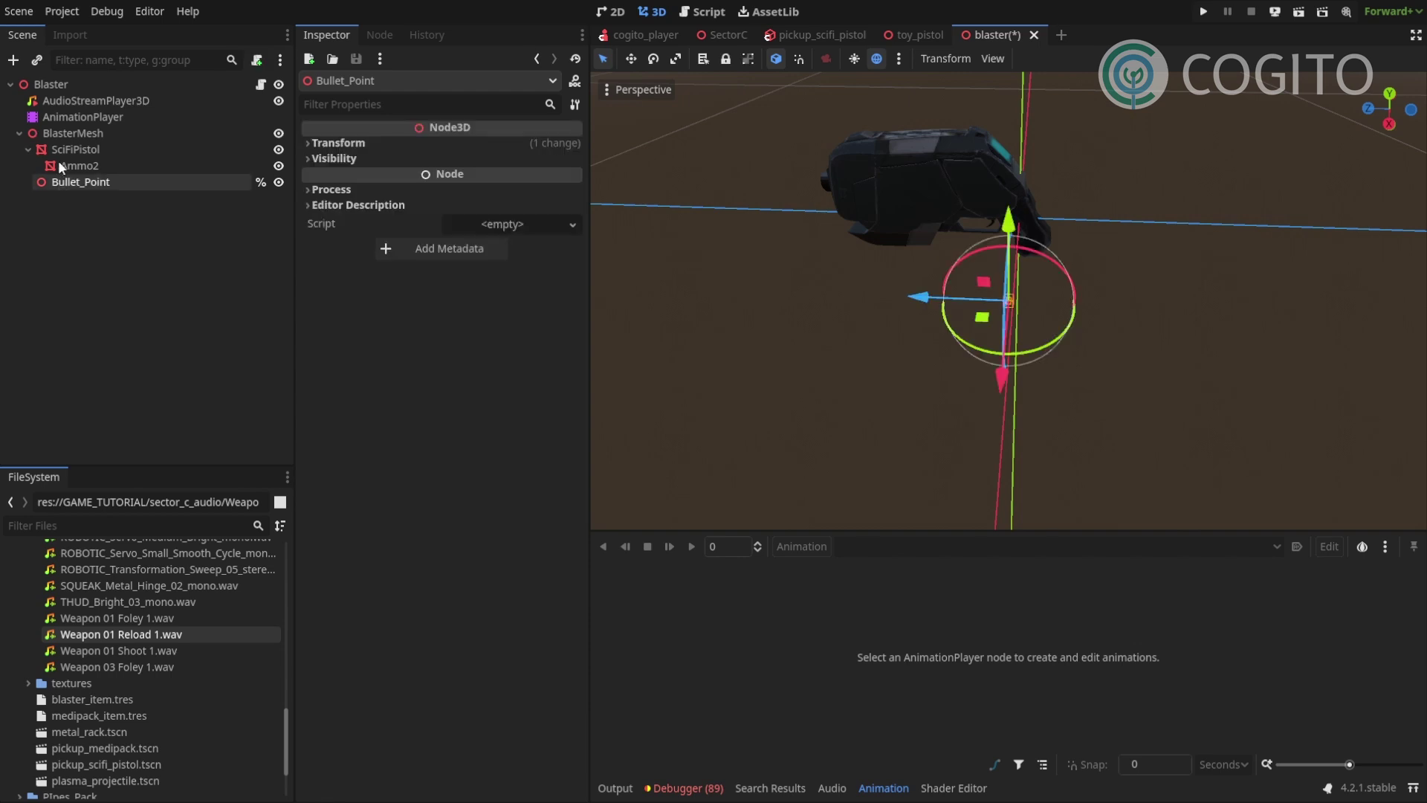
click(67, 134)
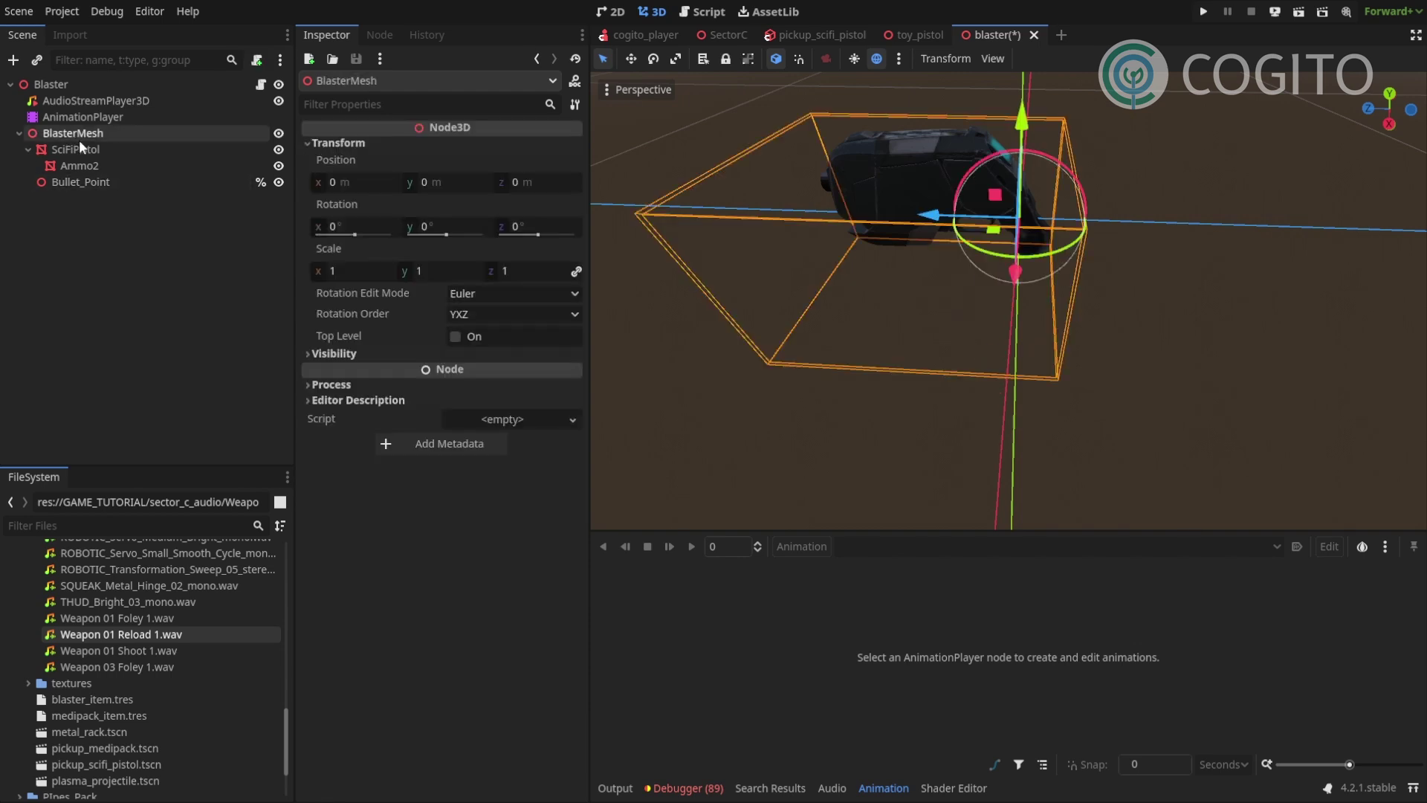
drag(83, 181, 82, 149)
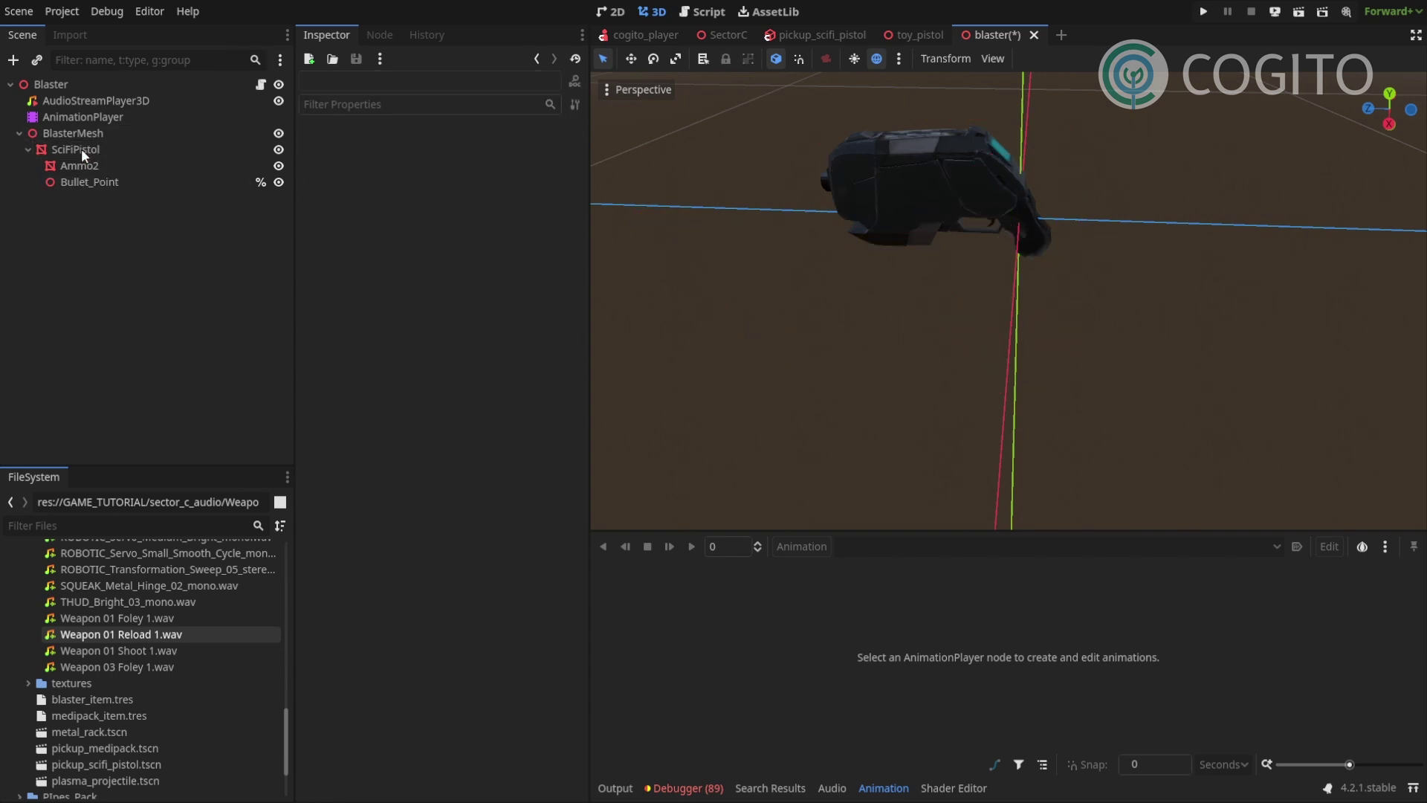
- Move Bullet_Point from below the grip to the front end of the pistol's barrel
click(77, 181)
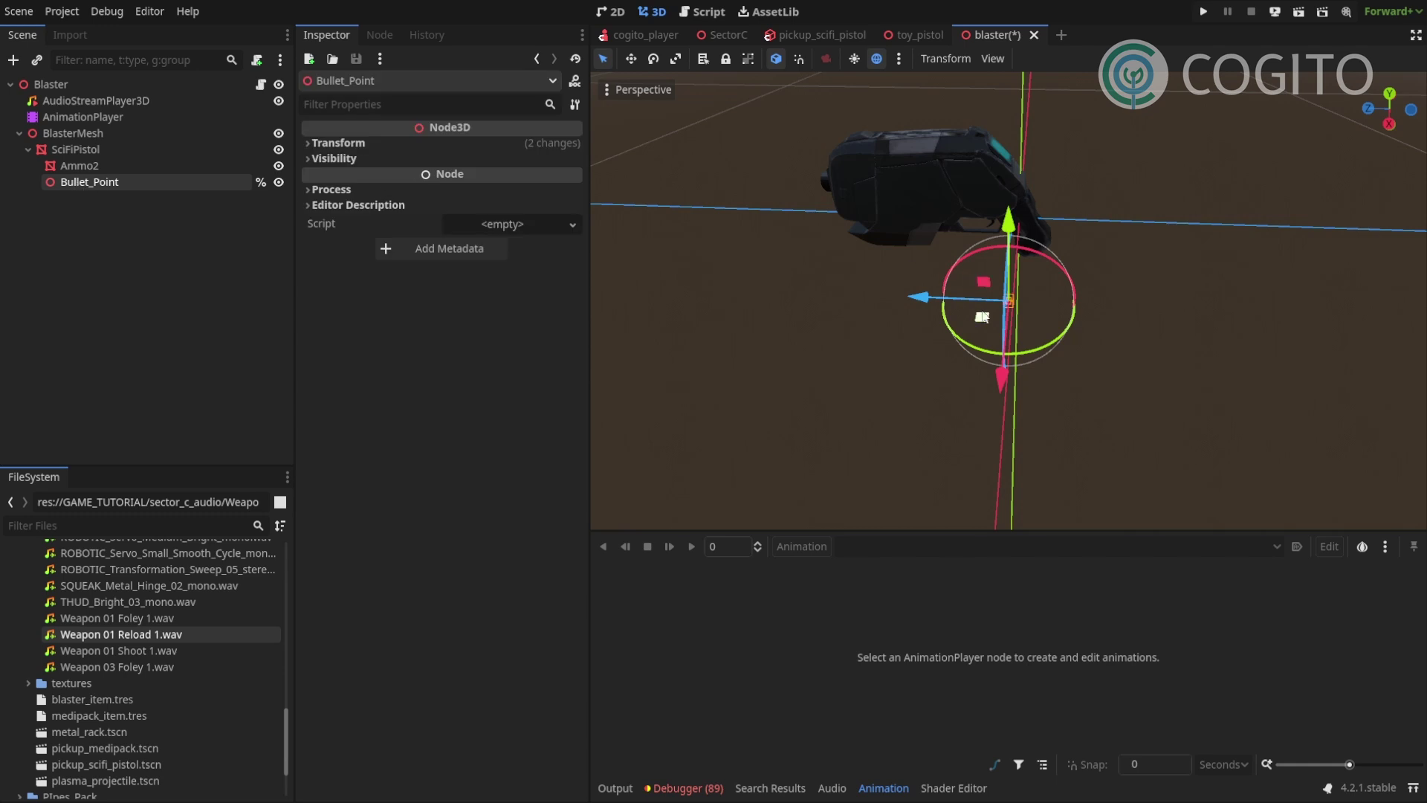
drag(981, 314, 855, 238)
middle_drag(855, 238, 799, 189)
scroll(1018, 275, up, 5)
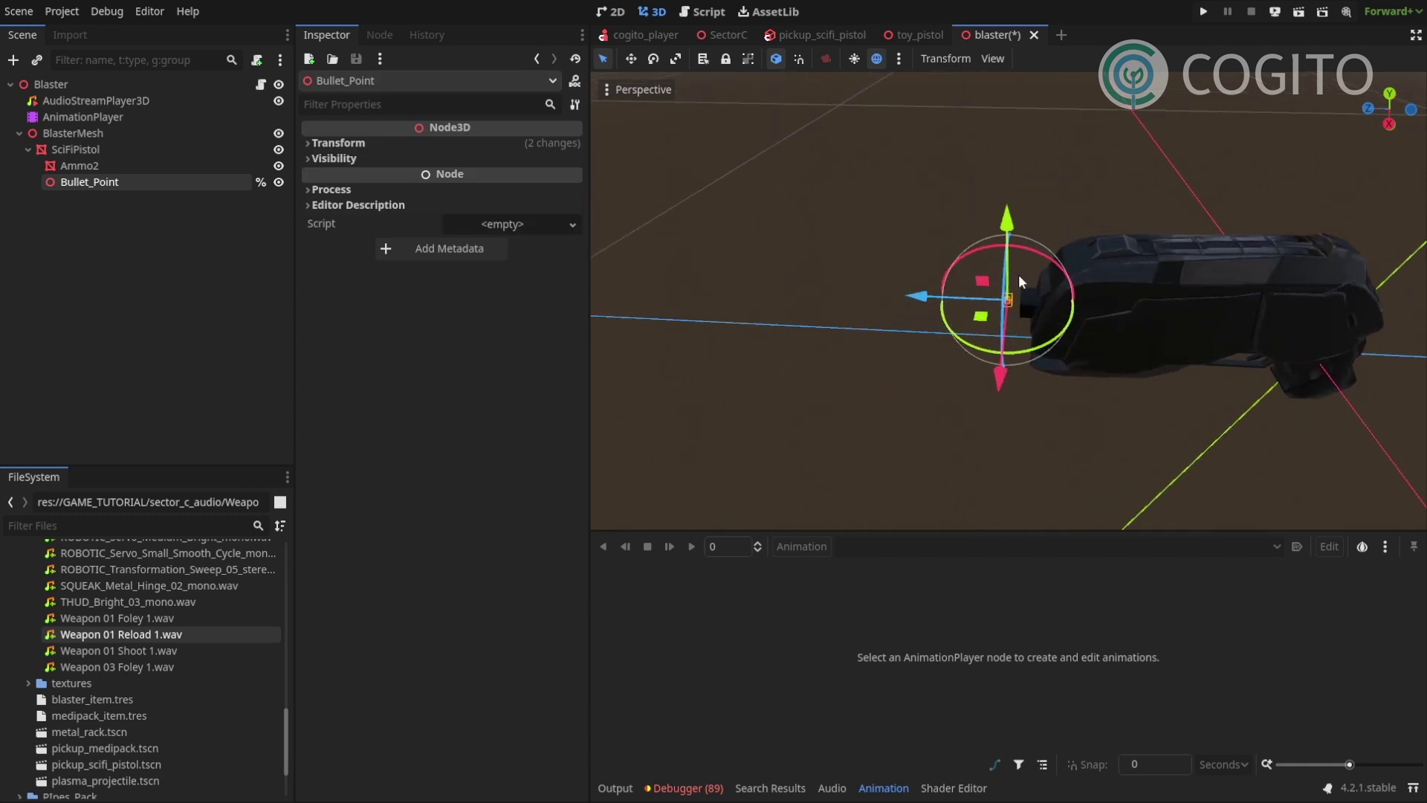
- Fine-tune Bullet_Point along its axes so it is centred on the muzzle and sits just ahead of it
middle_drag(1063, 349, 1212, 214)
drag(1009, 211, 1009, 217)
middle_drag(1255, 321, 927, 306)
drag(927, 306, 896, 315)
middle_drag(896, 314, 988, 331)
drag(785, 308, 770, 309)
middle_drag(1069, 354, 790, 306)
drag(783, 303, 837, 304)
middle_drag(1037, 323, 1015, 349)
scroll(1072, 332, down, 2)
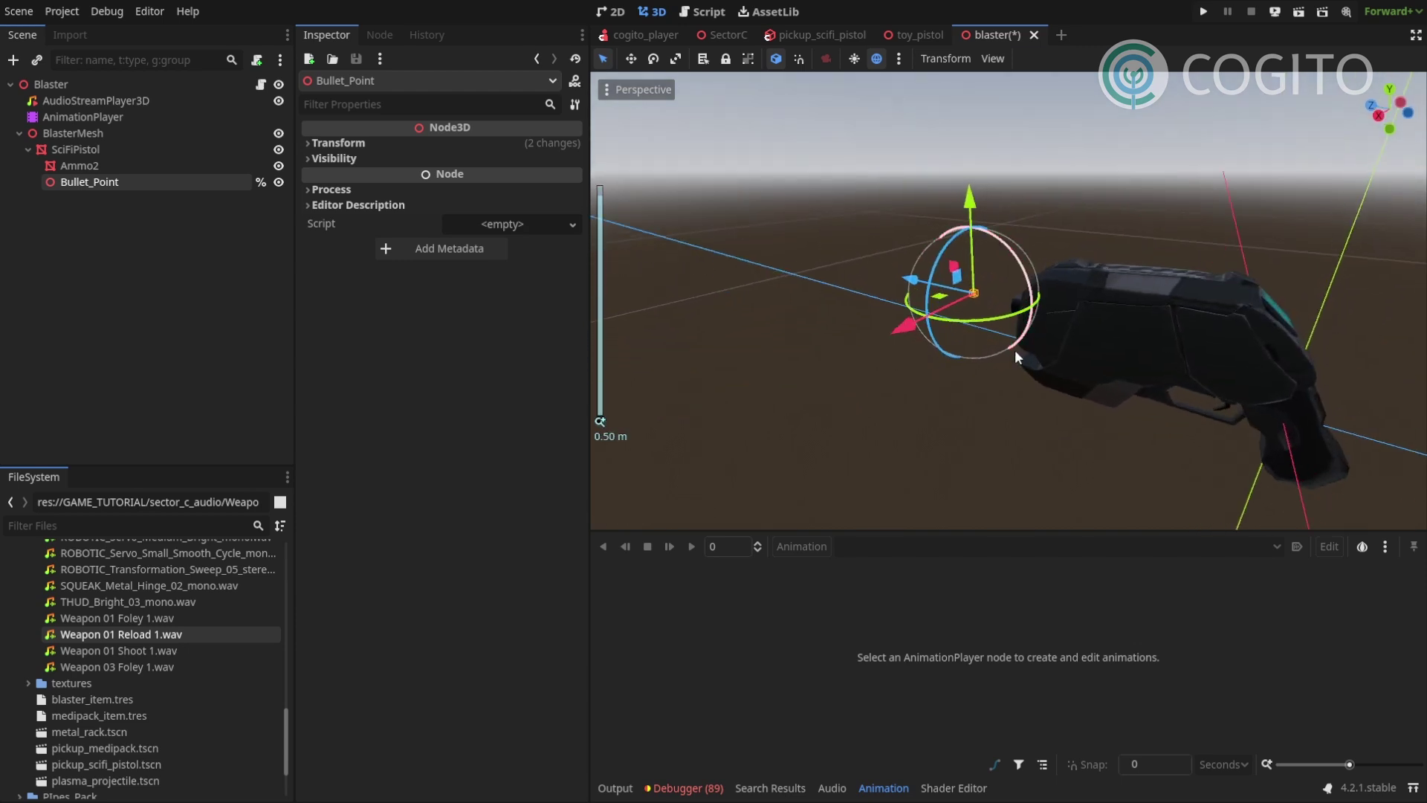
- Move the SciFiPistol mesh as a test of whether its child Bullet_Point follows, and undo the move
click(71, 150)
drag(1308, 343, 1306, 309)
click(90, 180)
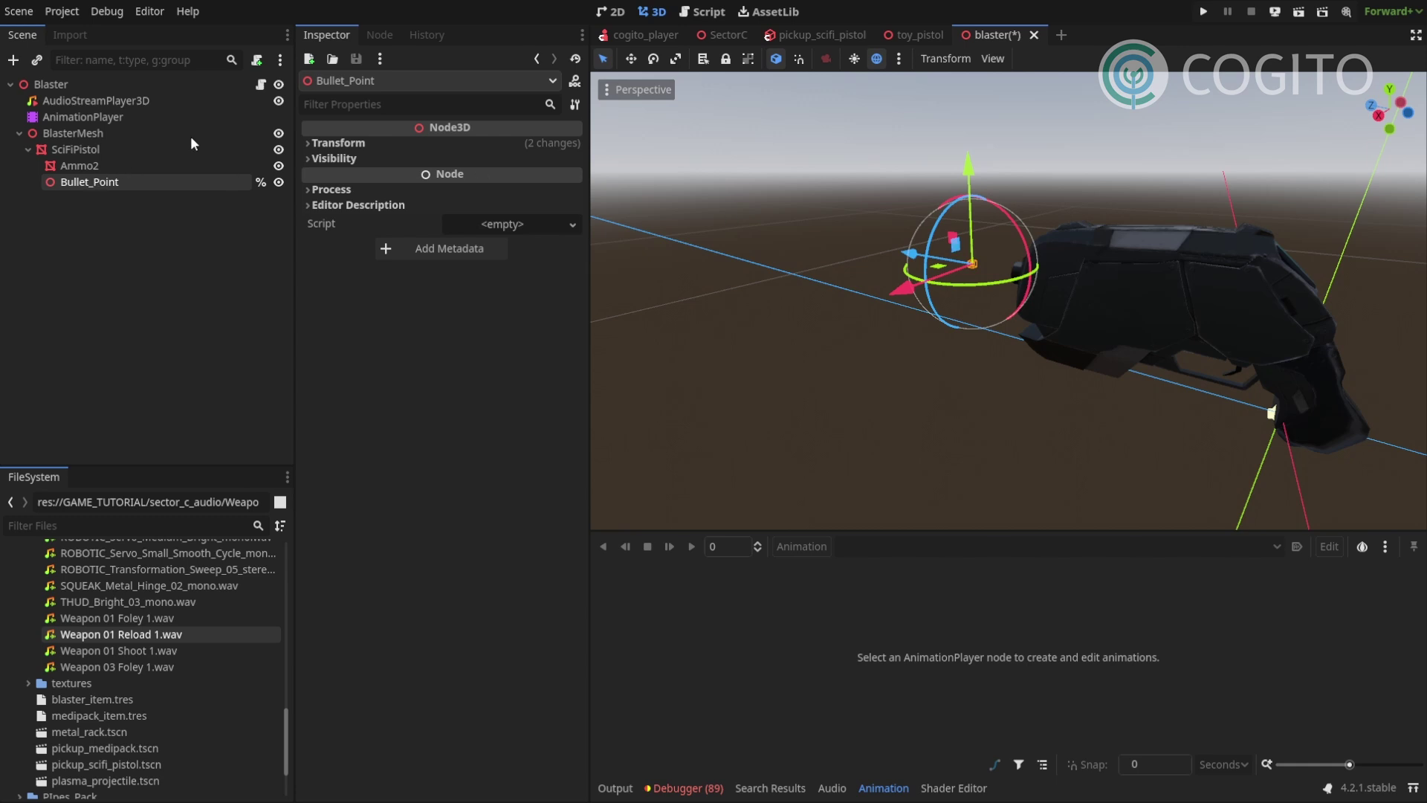
key(ctrl+z)
key(ctrl+z)
click(93, 181)
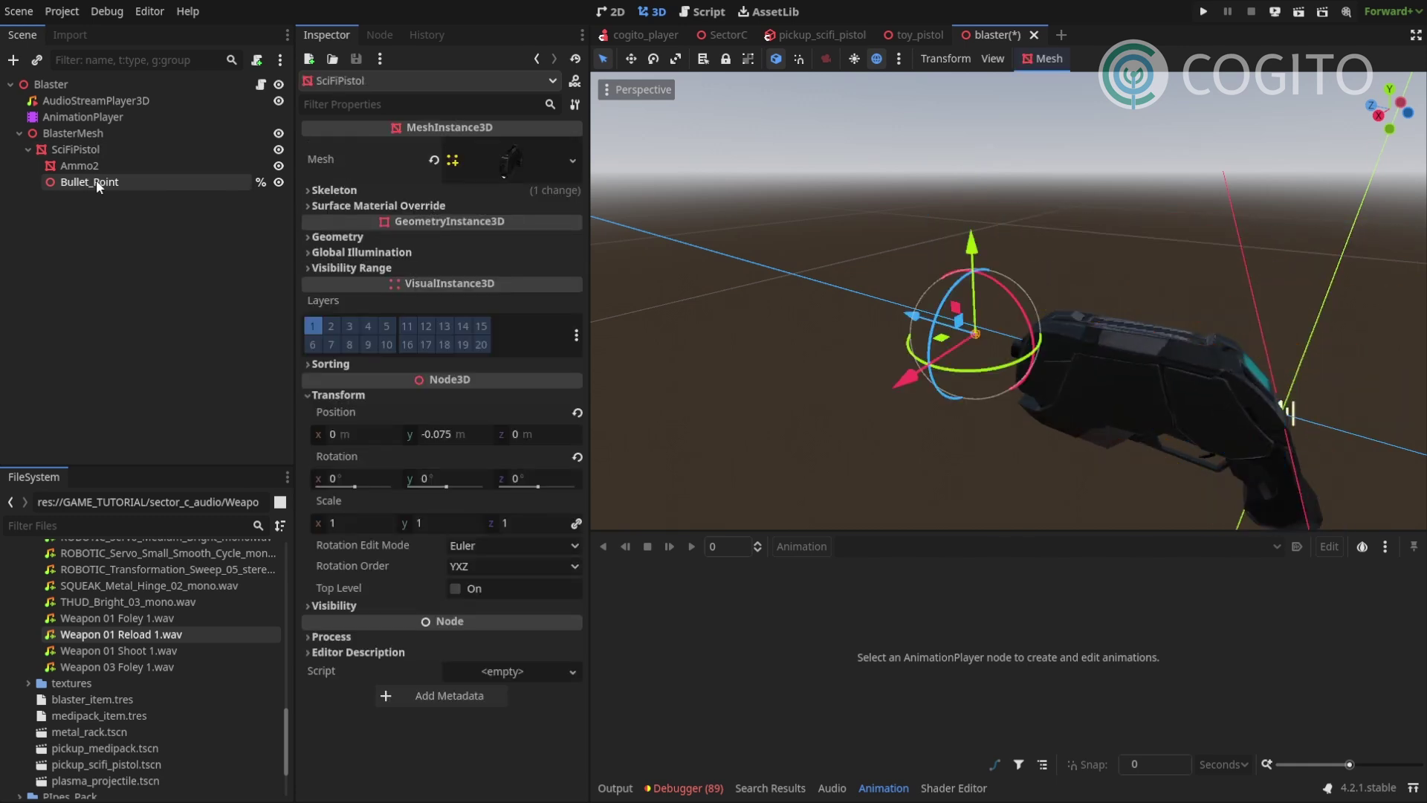
click(82, 149)
click(120, 212)
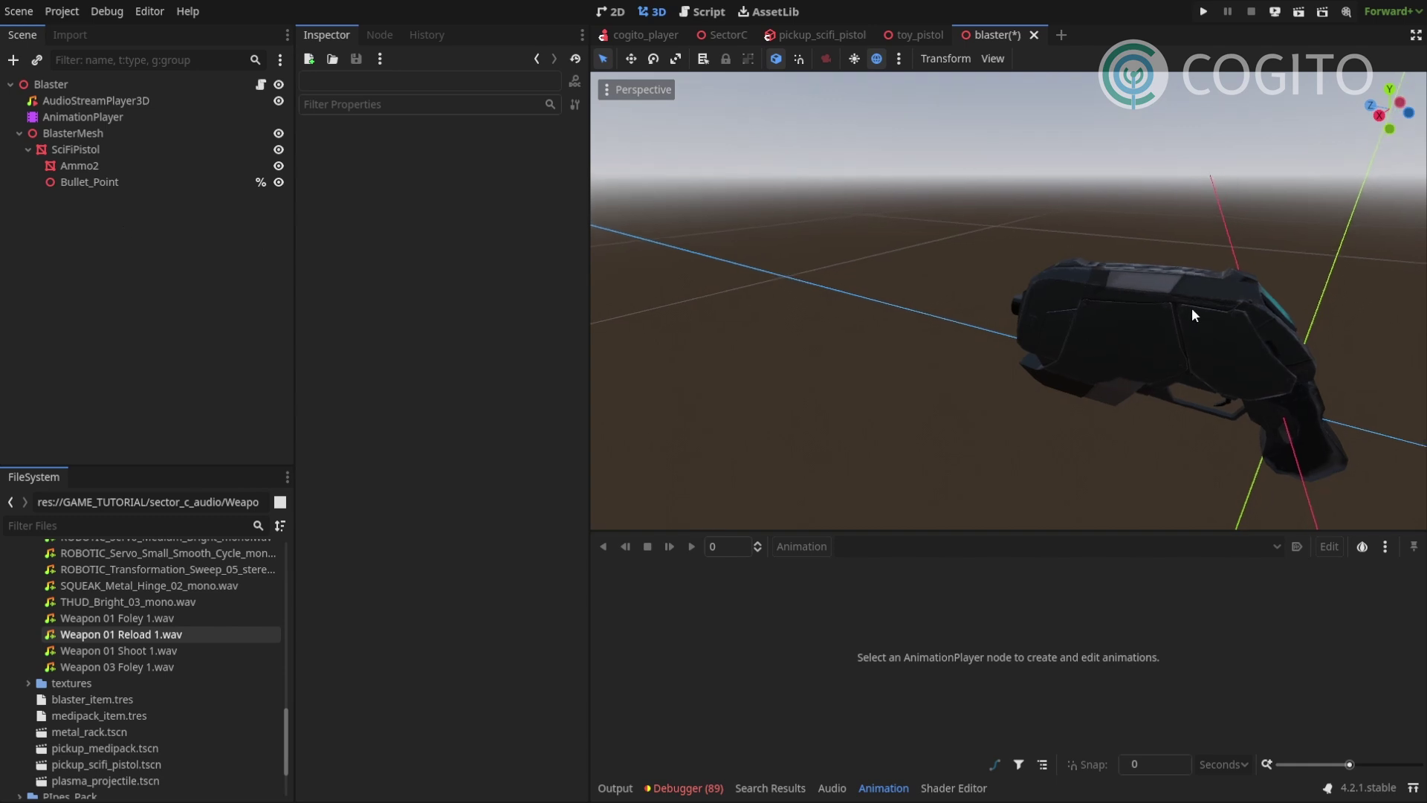
- Examine the AnimationPlayer node and the equip, unequip, primary action, secondary action and reload animation names in the Blaster root's settings
middle_drag(1192, 307, 969, 260)
scroll(1092, 283, down, 3)
scroll(1093, 282, up, 2)
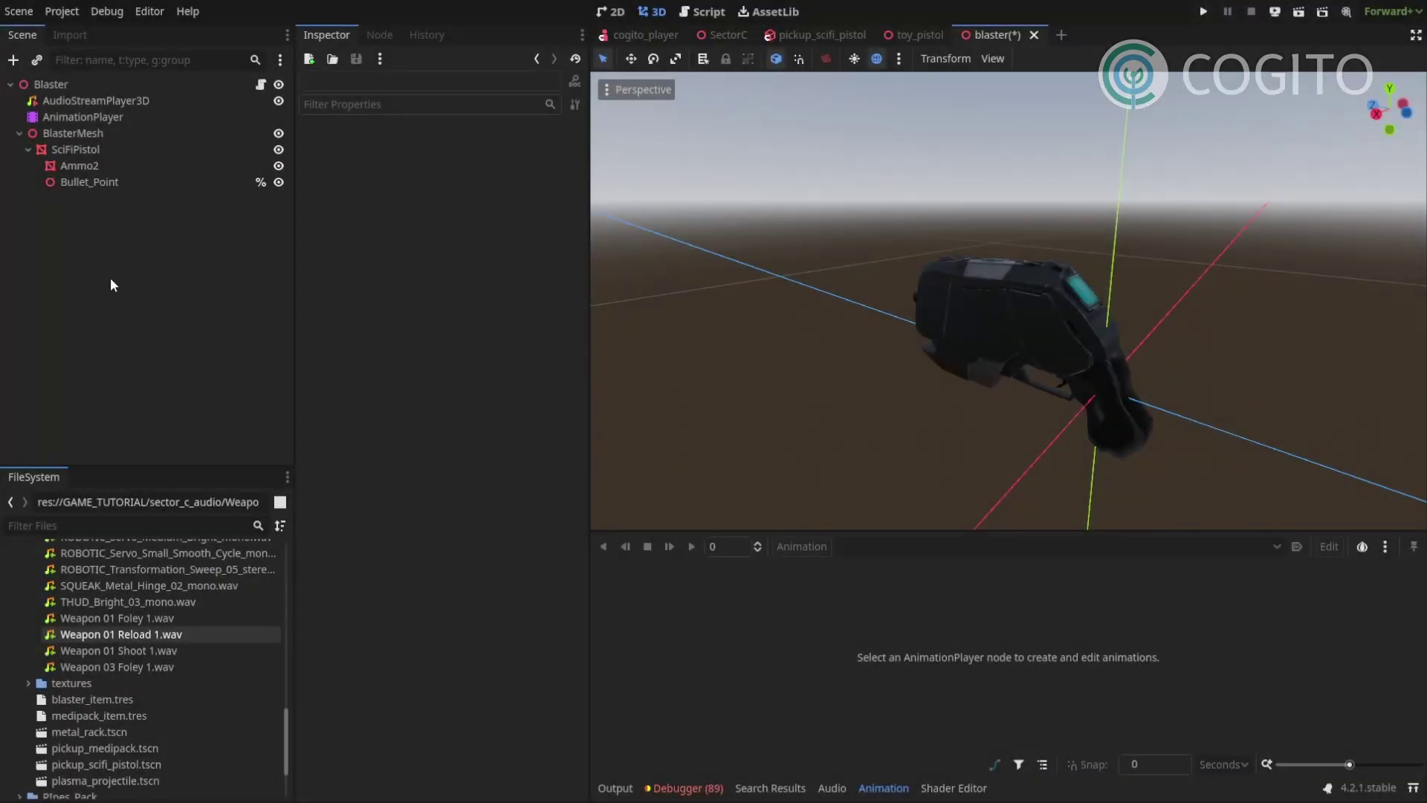
click(105, 118)
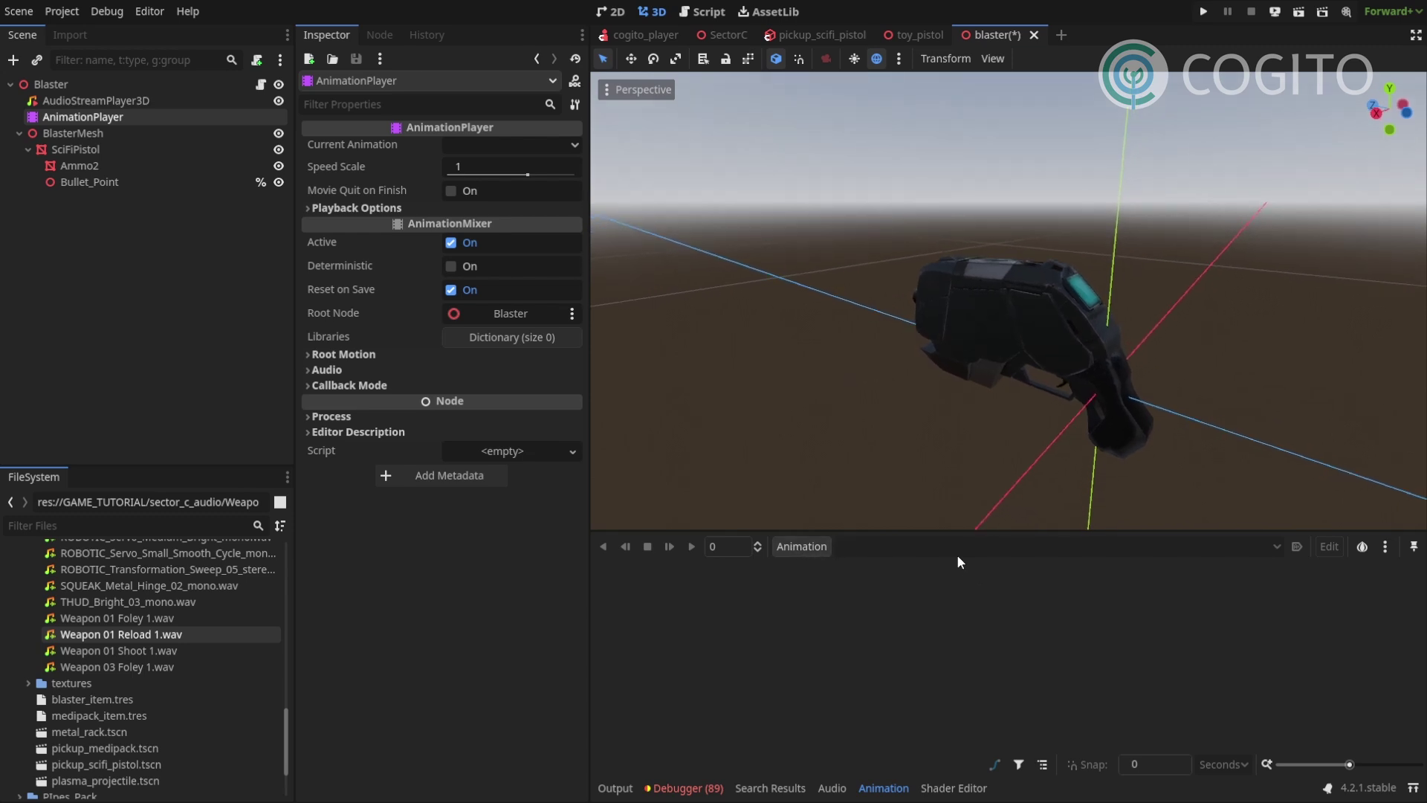
middle_drag(978, 407, 884, 377)
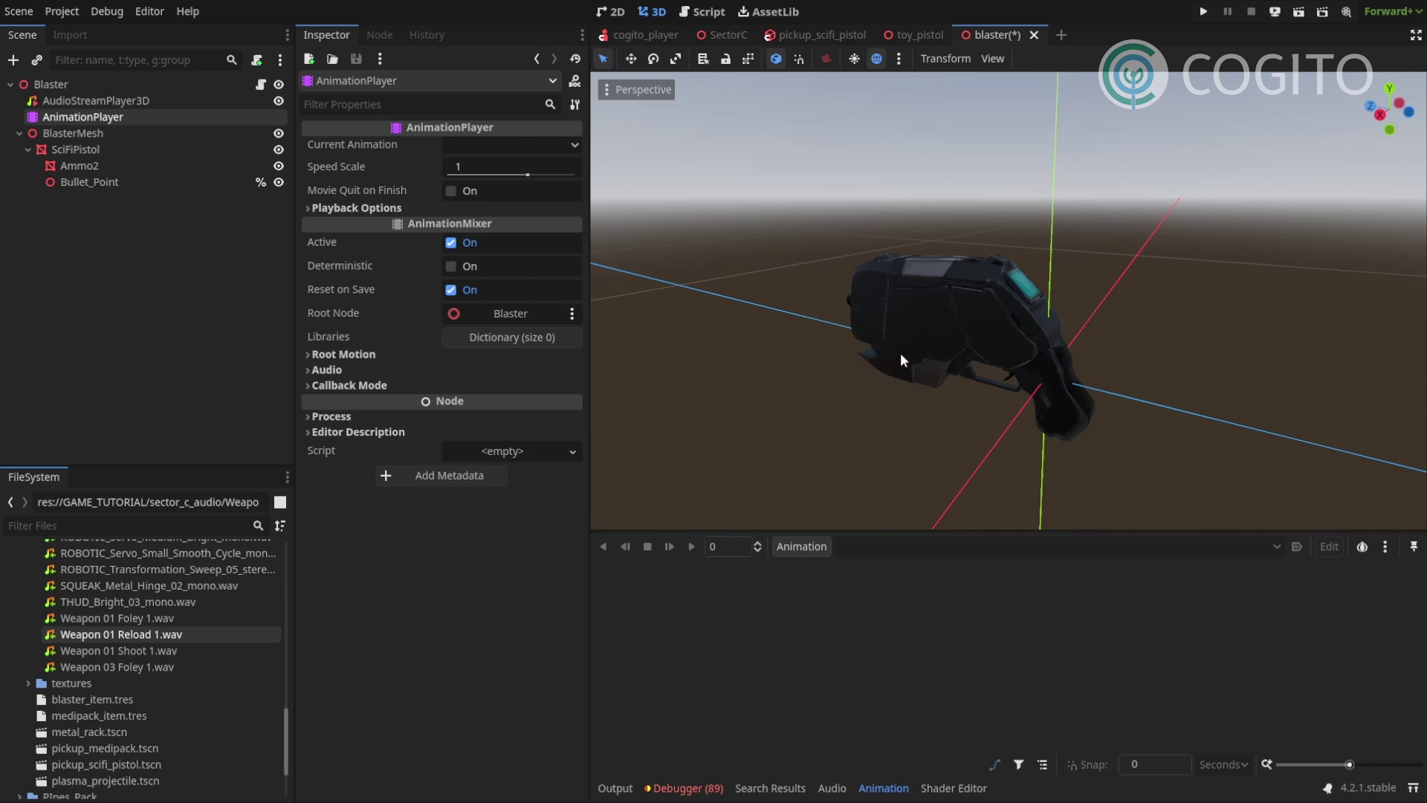
click(47, 84)
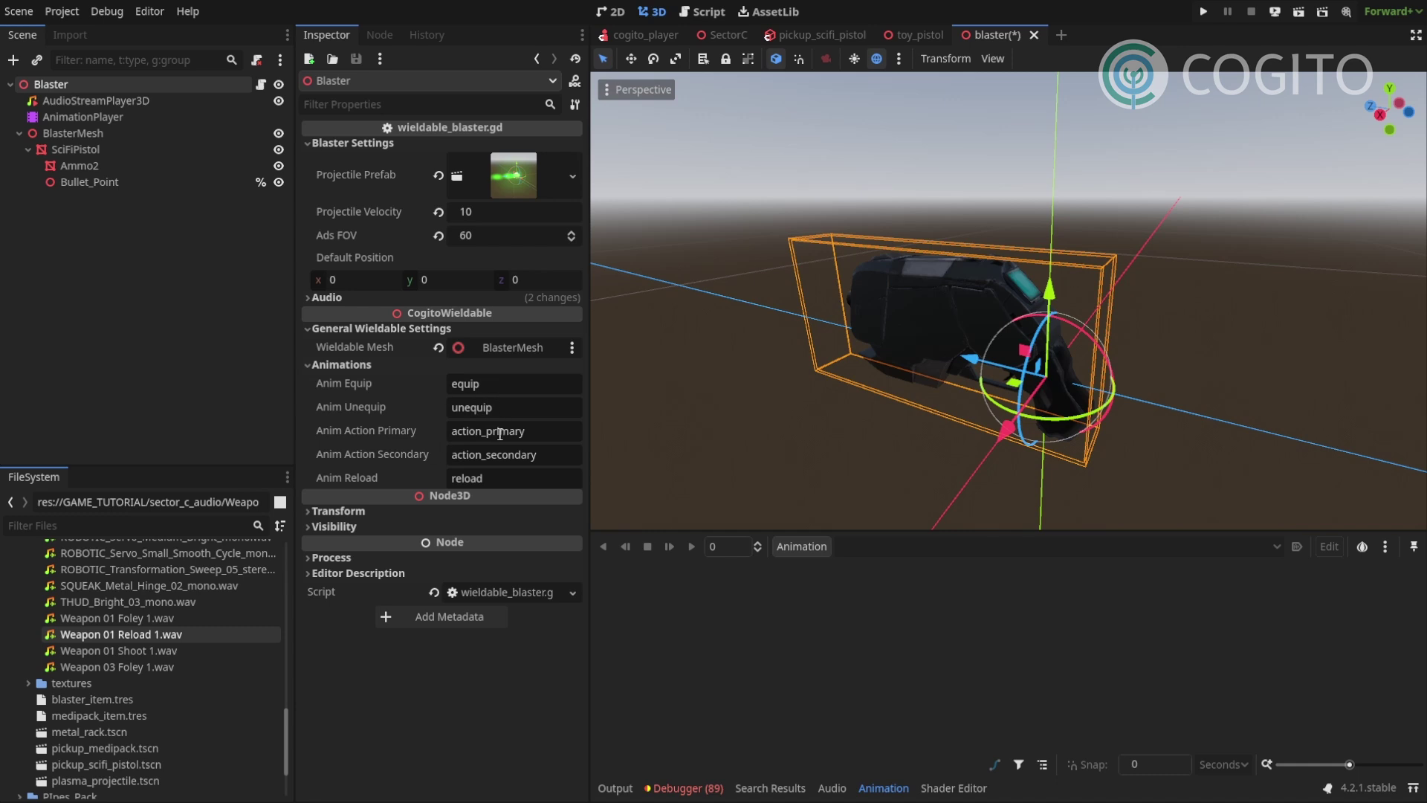
click(497, 479)
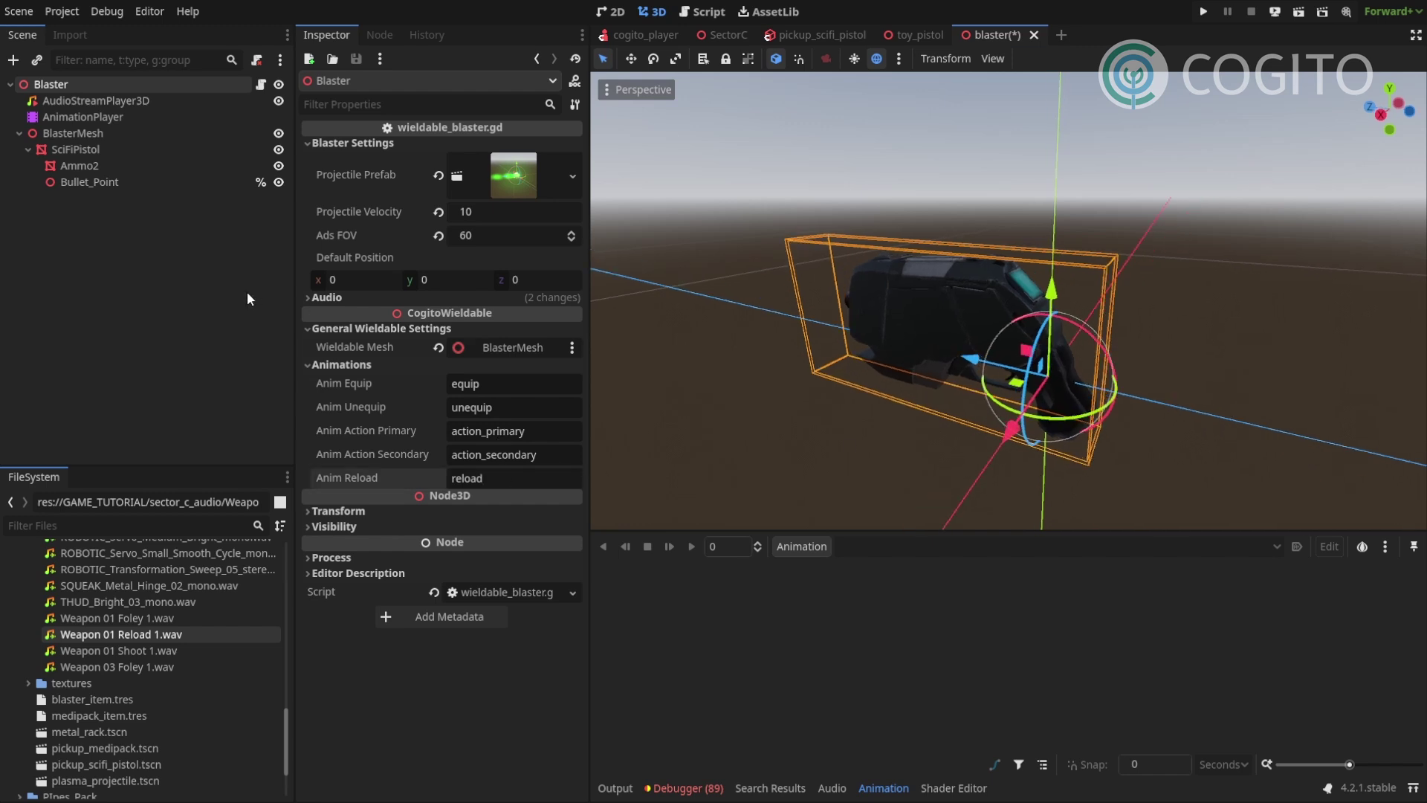
click(97, 117)
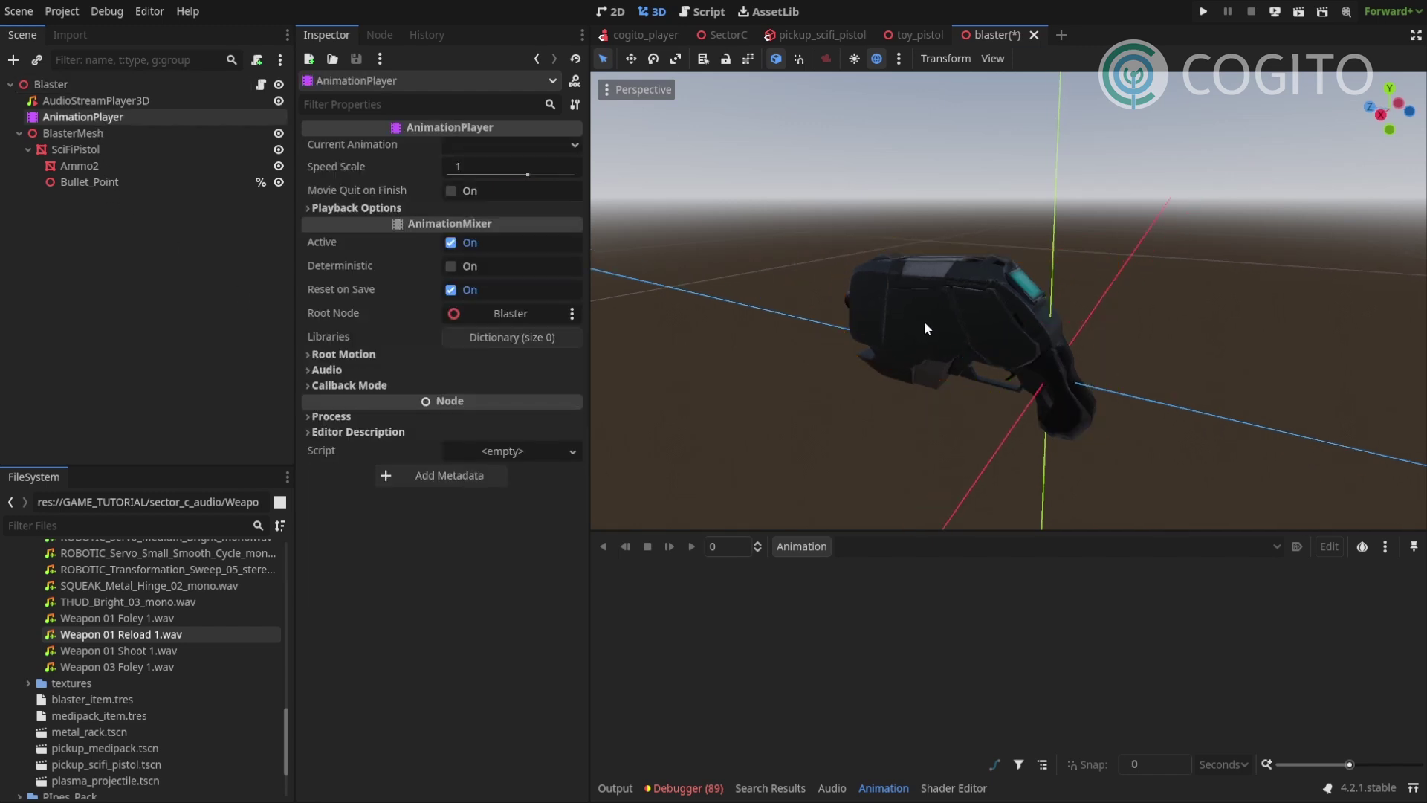
middle_drag(903, 324, 951, 304)
scroll(966, 319, up, 3)
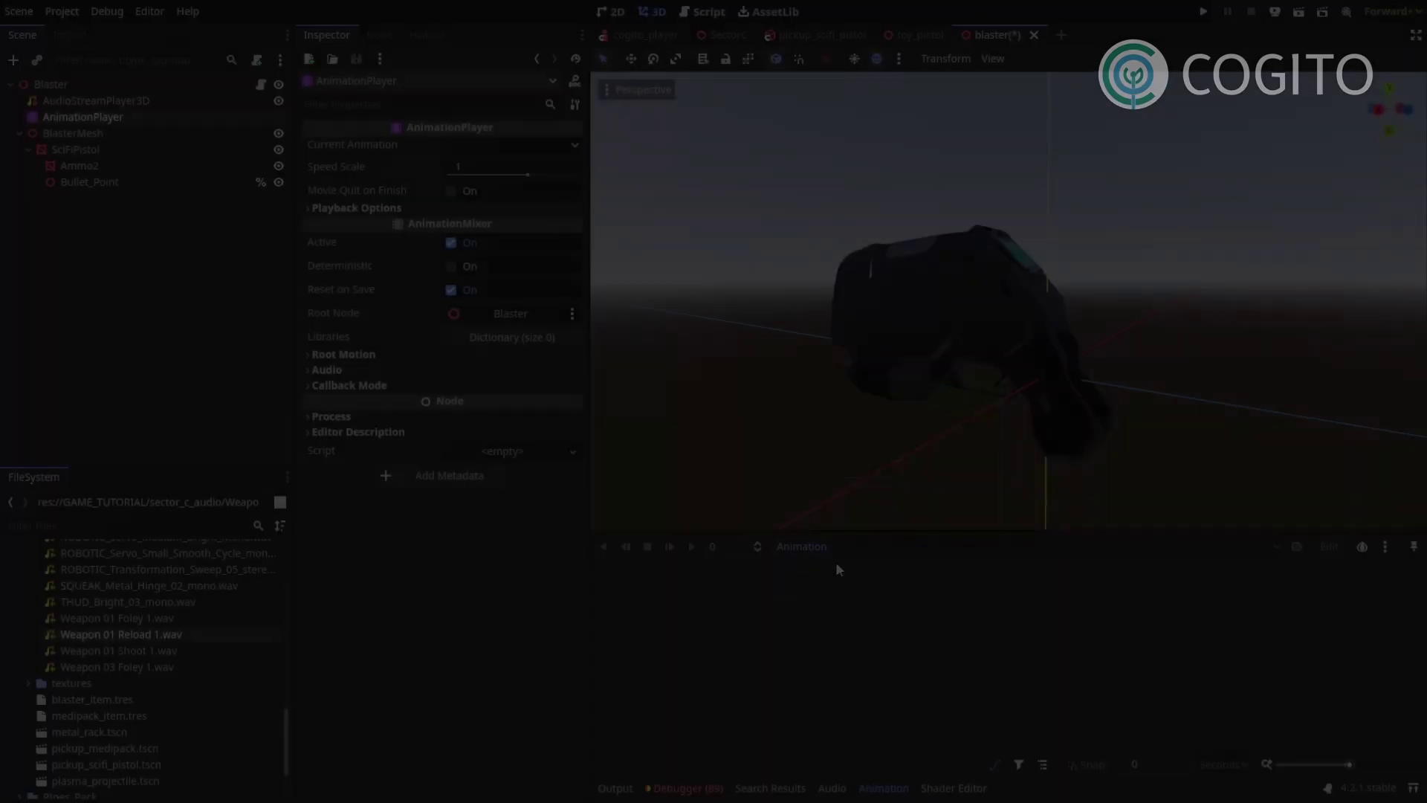
- Build a 0.6 s equip animation by keying BlasterMesh's rotation and position, with one pose rotated 90° about X and lowered 0.1 m
click(73, 133)
click(83, 117)
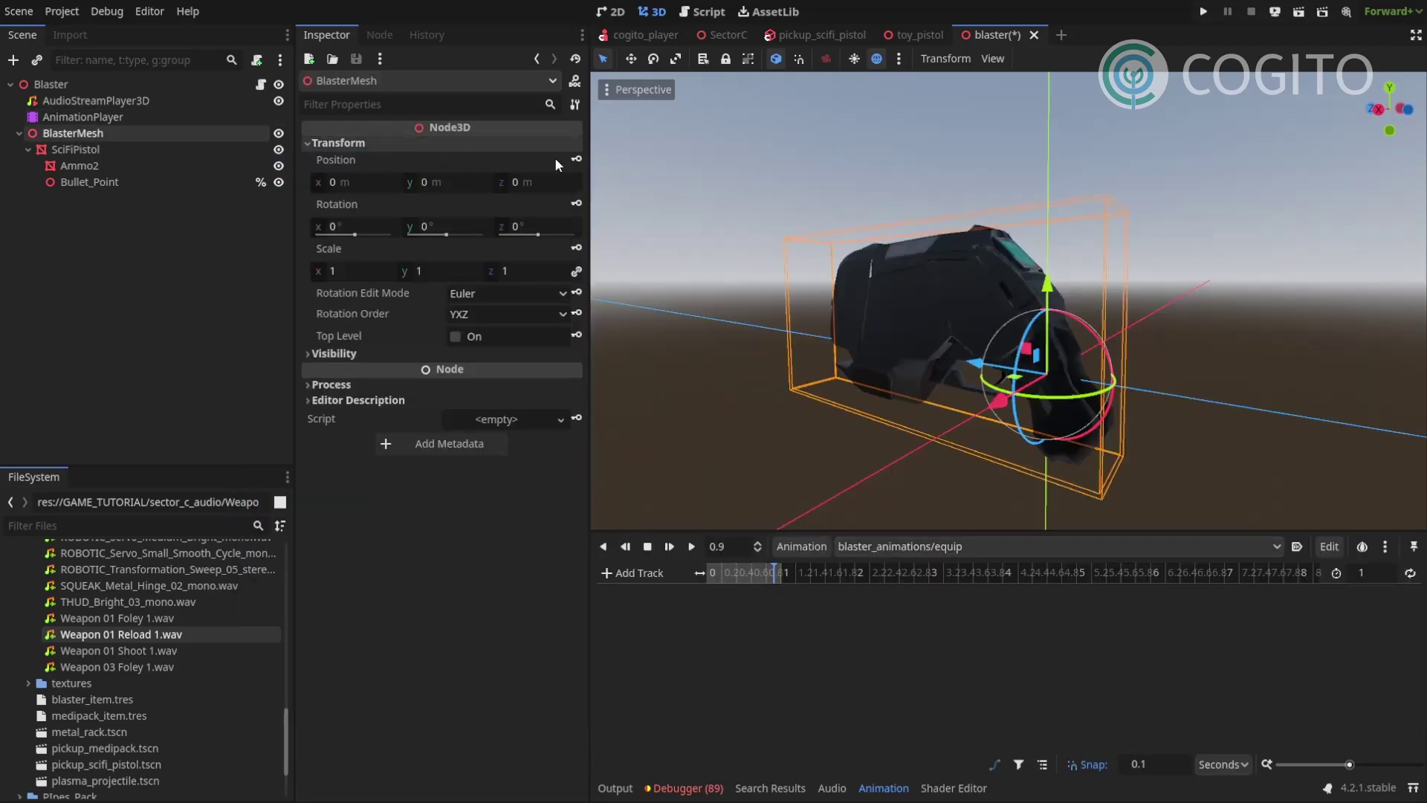
click(821, 479)
drag(354, 235, 364, 235)
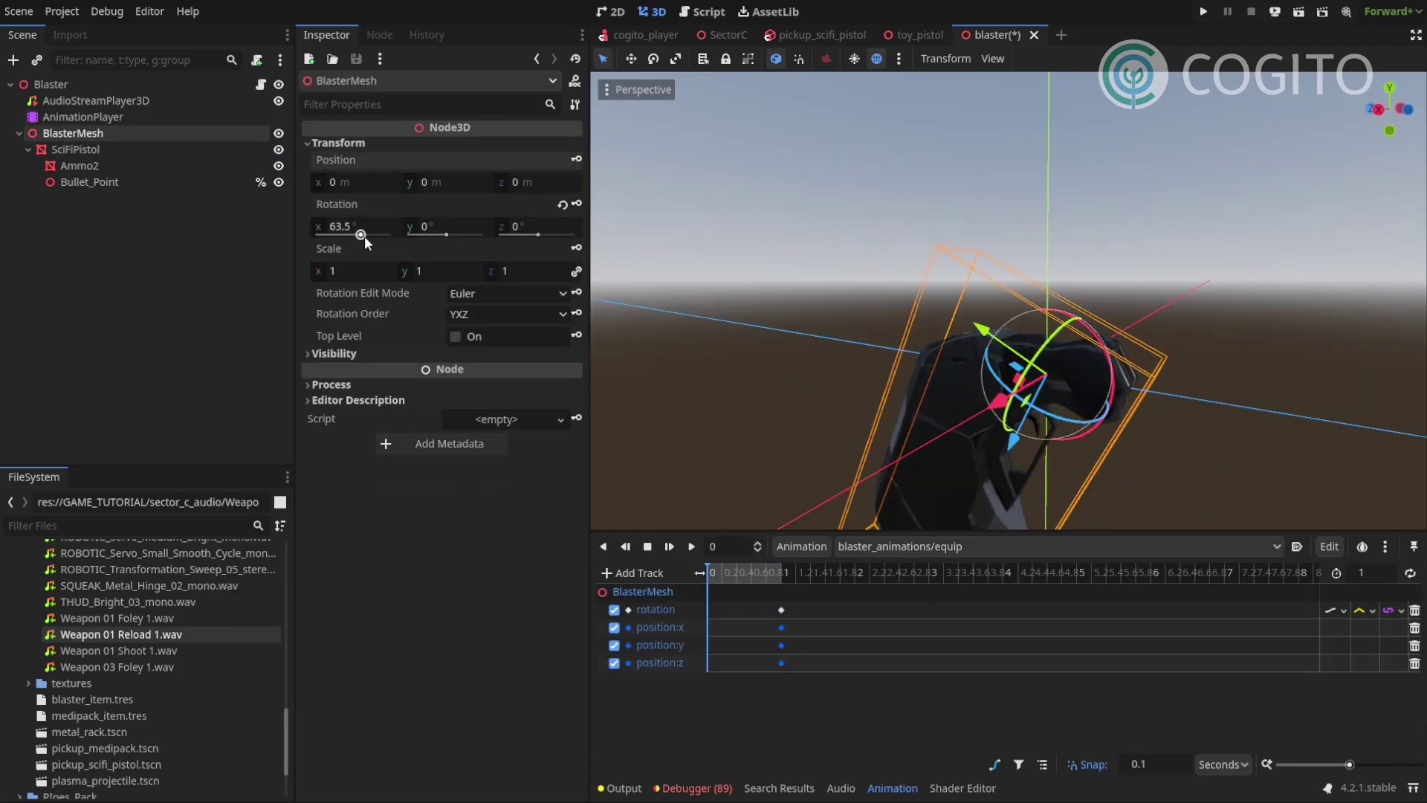
drag(788, 598, 777, 680)
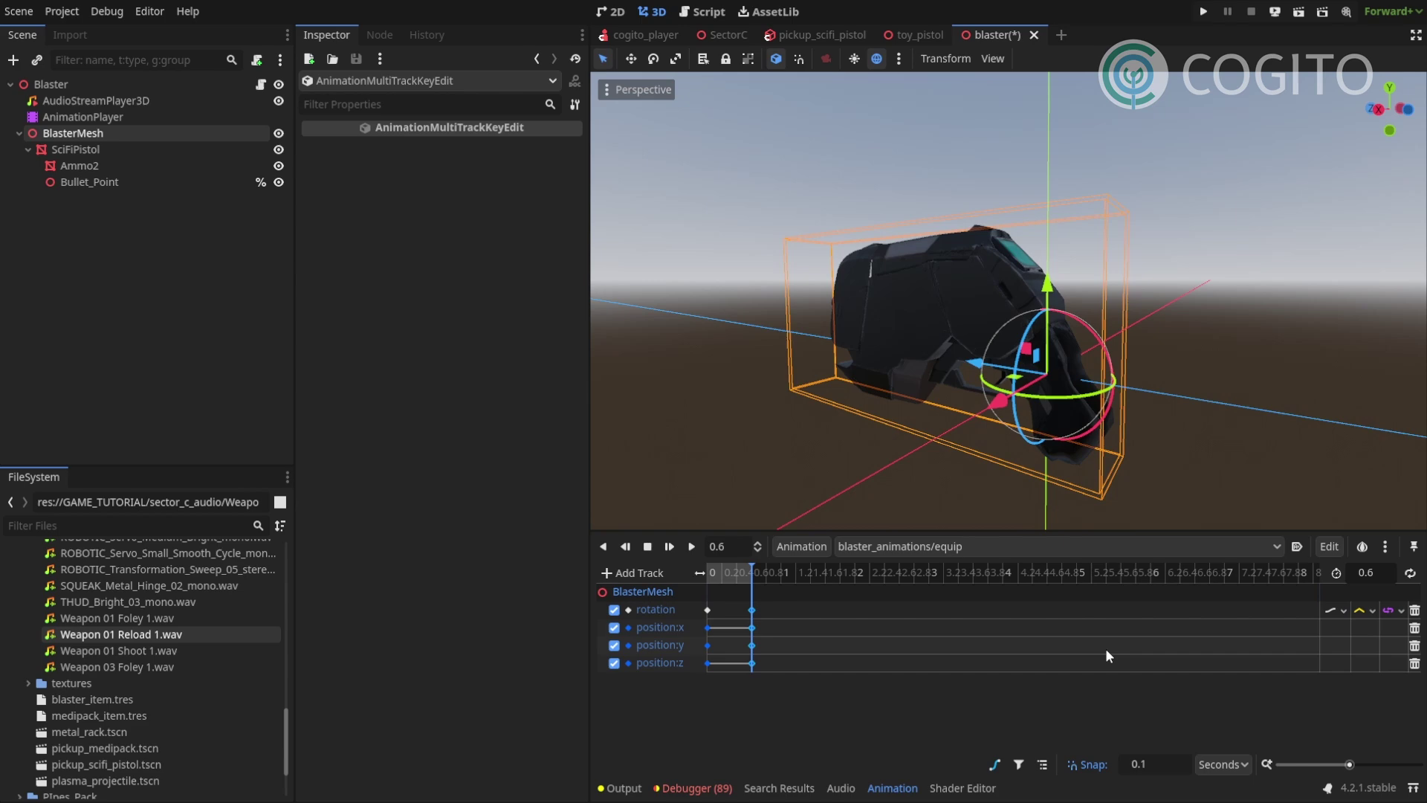
click(1104, 648)
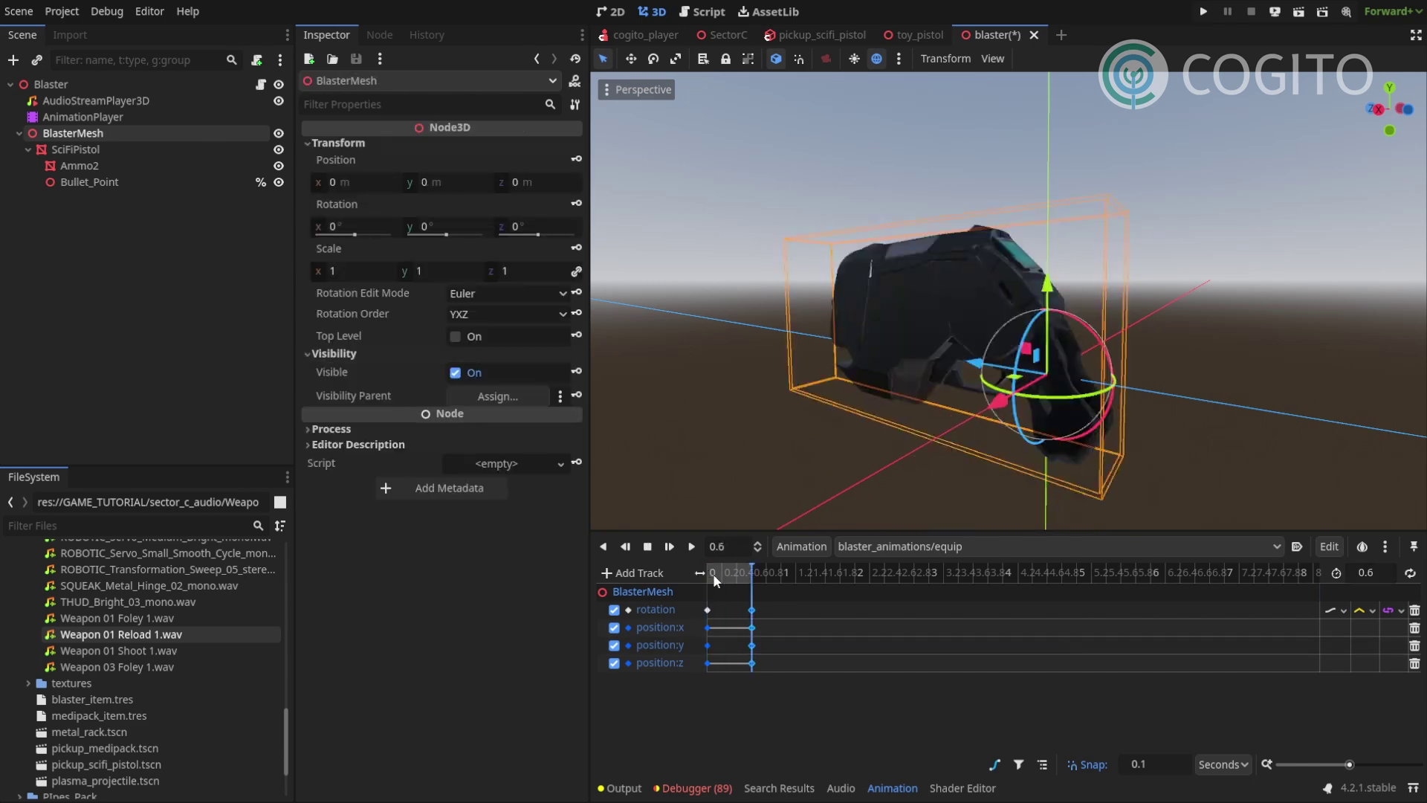
- Shift the BlasterMesh rotation and position keyframes along the equip animation's timeline
click(801, 546)
click(825, 581)
key(Escape)
drag(806, 597, 753, 657)
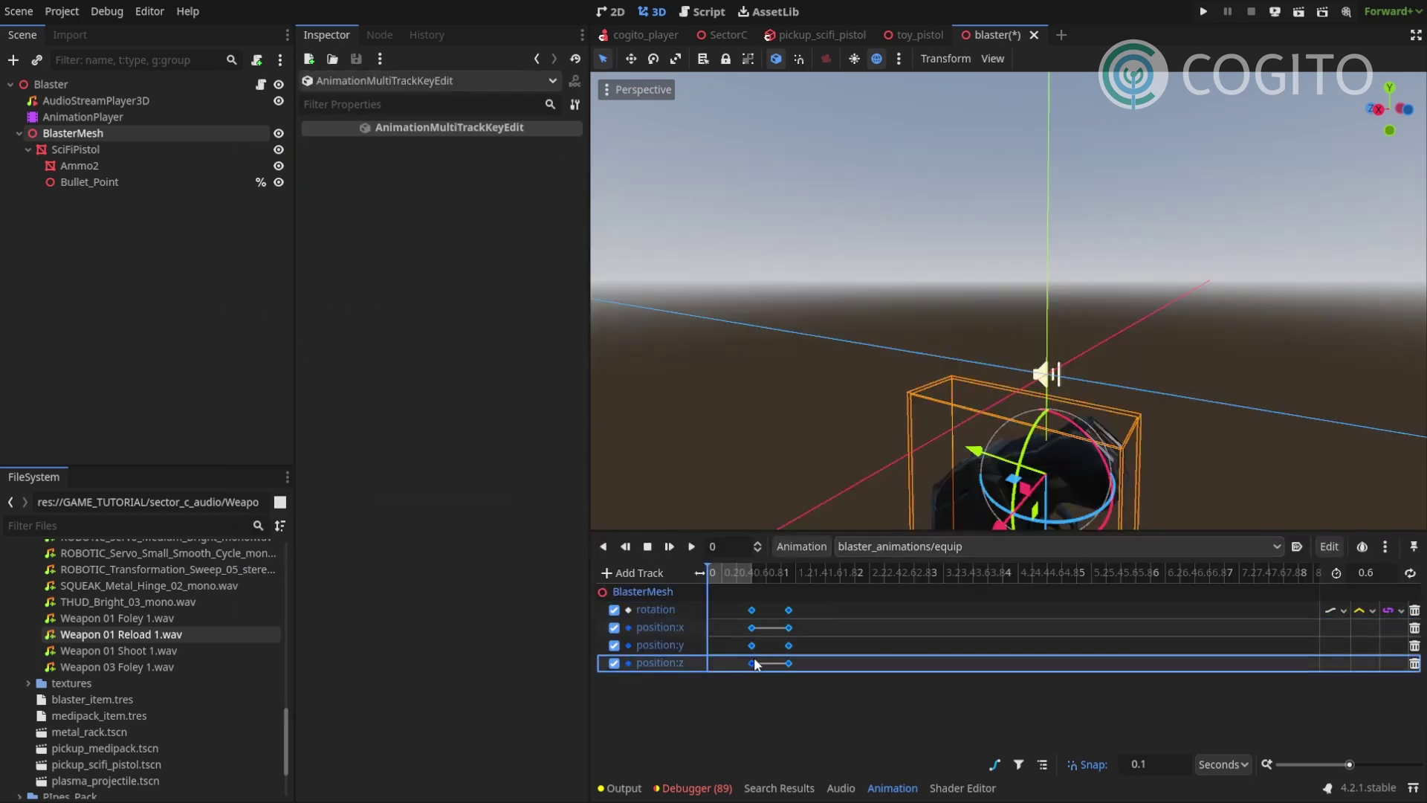
click(668, 546)
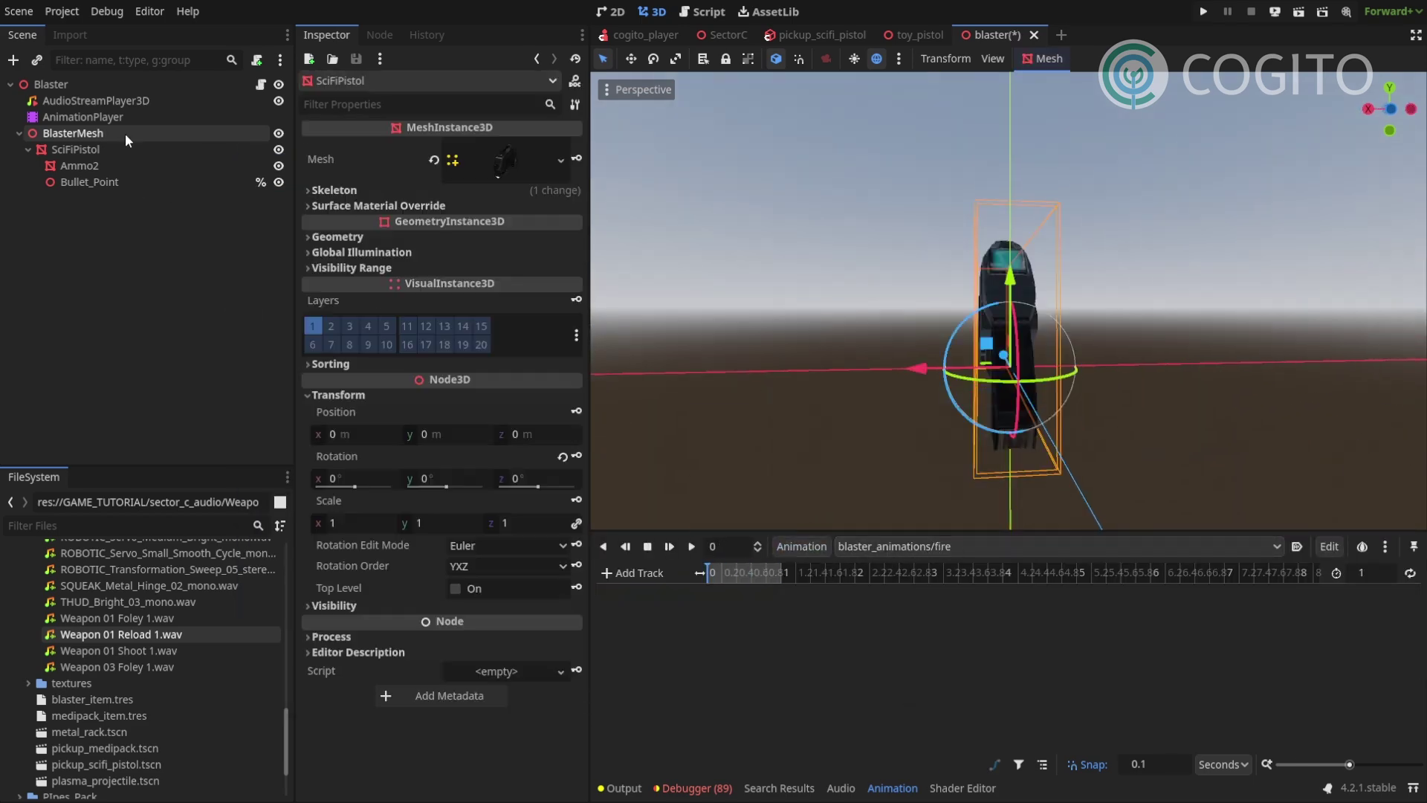
- Key SciFiPistol's position and rotation in the fire animation, with a recoil pose at 0.1 s: X rotation -13.9°, Y position 0.005 m
click(125, 132)
click(78, 149)
click(576, 412)
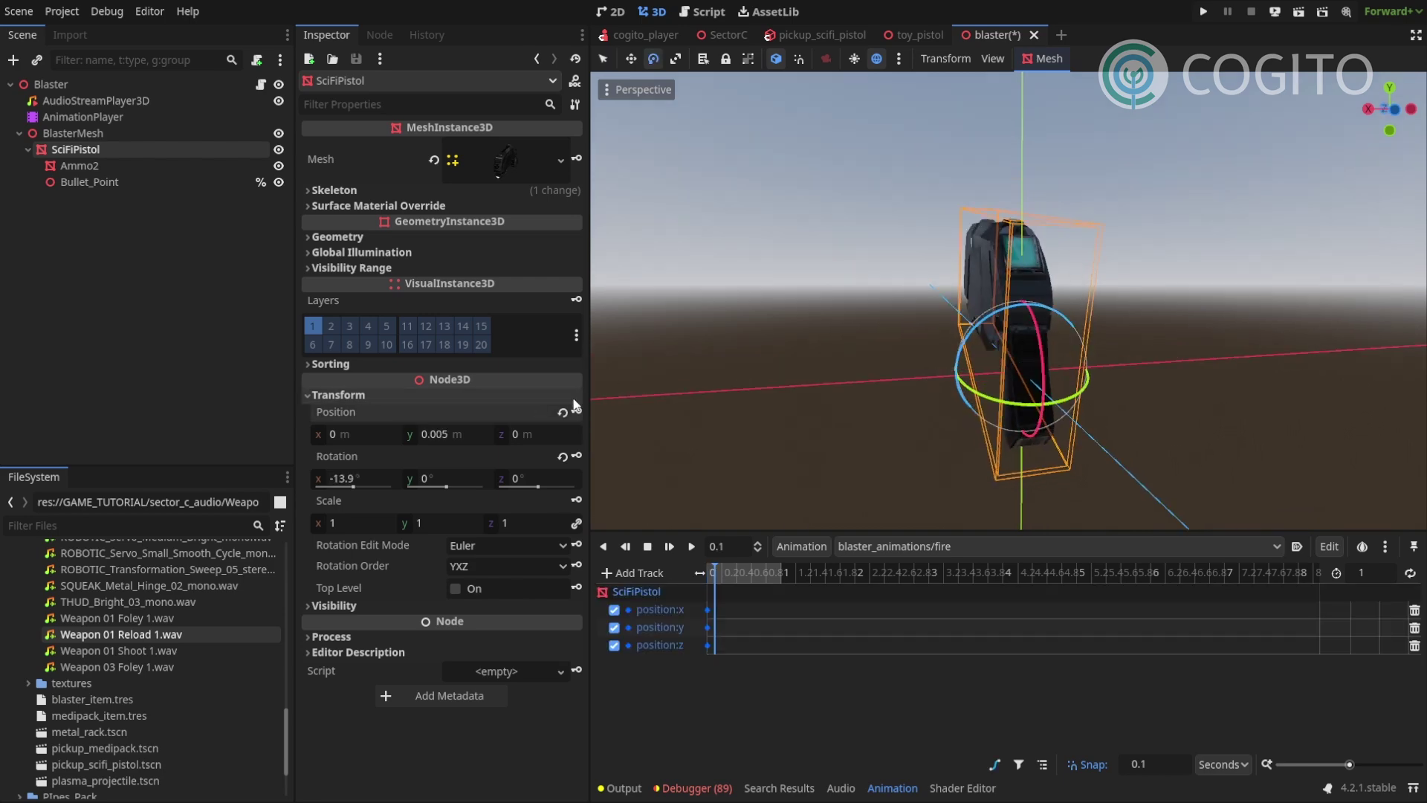
click(577, 455)
click(784, 572)
key(d)
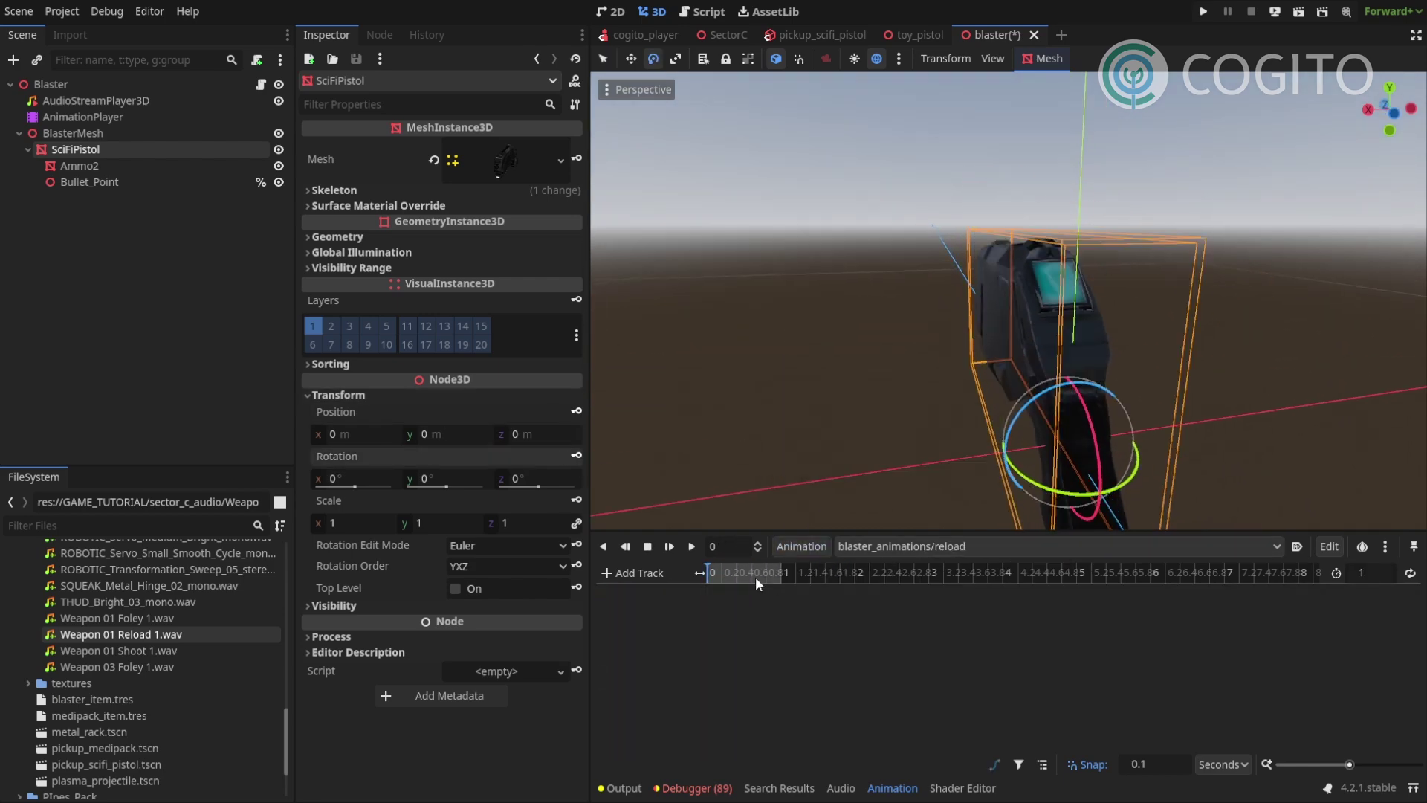
- Key SciFiPistol in the reload animation with a raised, tilted pose at 0.4 s: Y position 0.099 m, rotation X -29° and Z 31°
click(576, 412)
key(Escape)
click(577, 412)
key(Return)
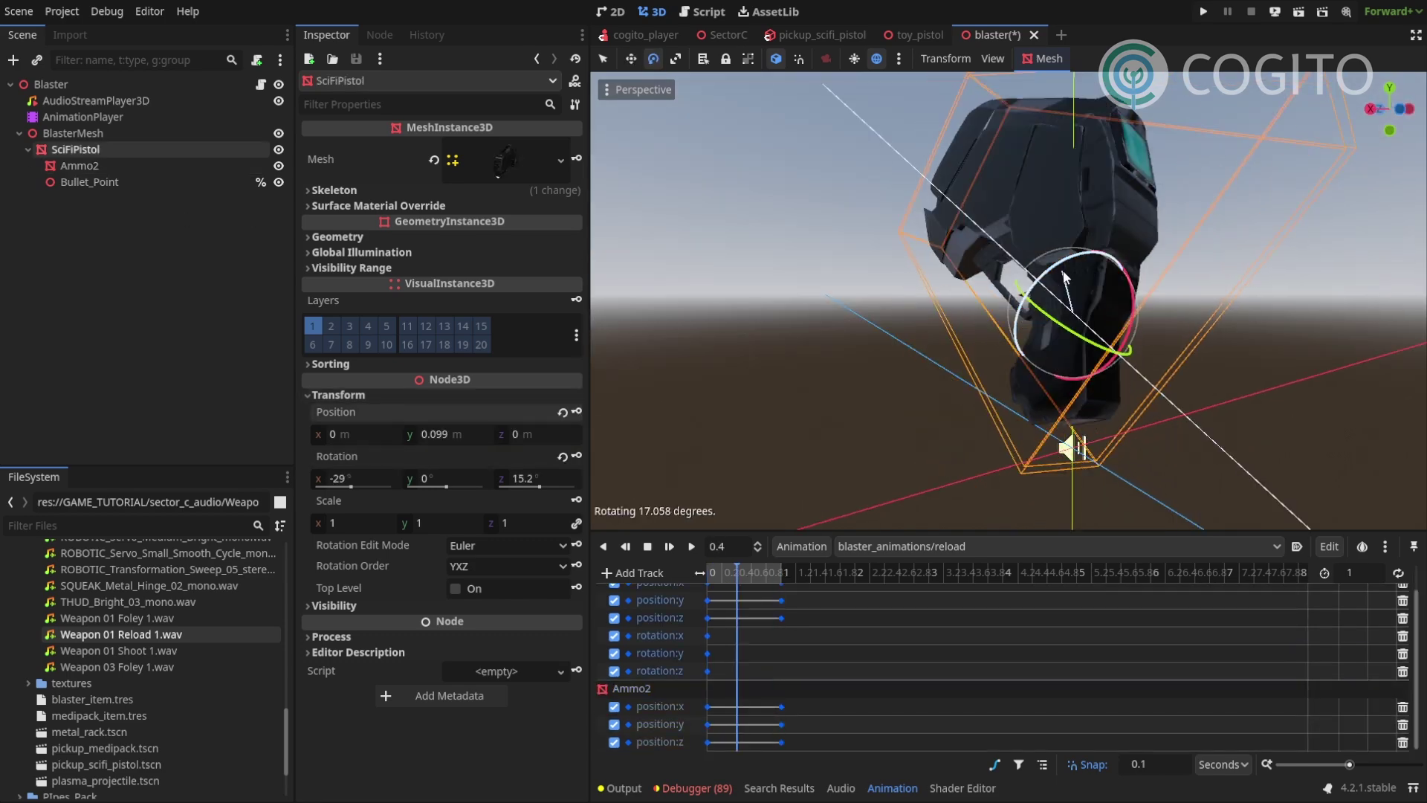
key(d)
- Move the reload animation's final keyframes to 1.6 s and insert SciFiPistol position keyframes at about 0.9 s
scroll(805, 605, up, 2)
drag(805, 605, 804, 621)
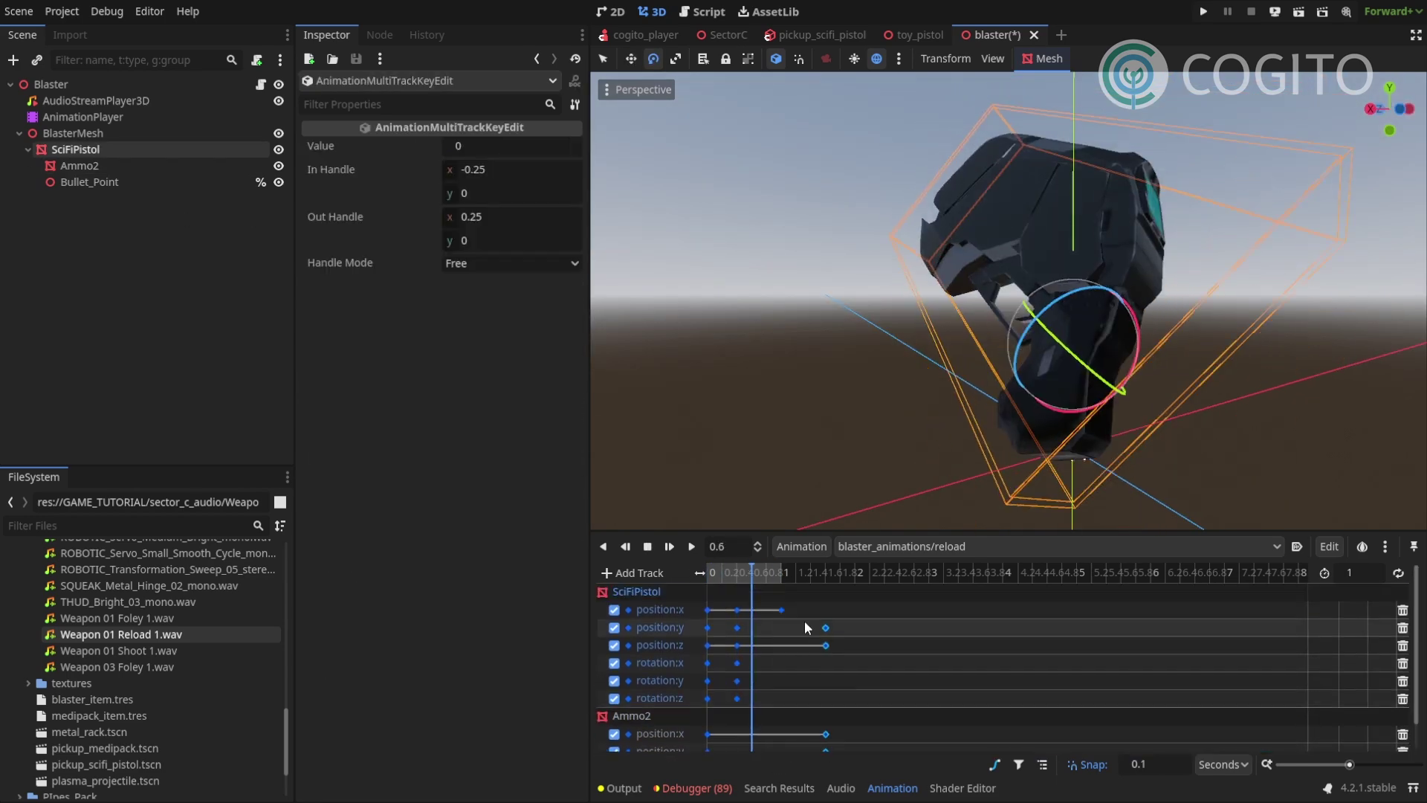
click(765, 572)
key(w)
key(k)
click(669, 546)
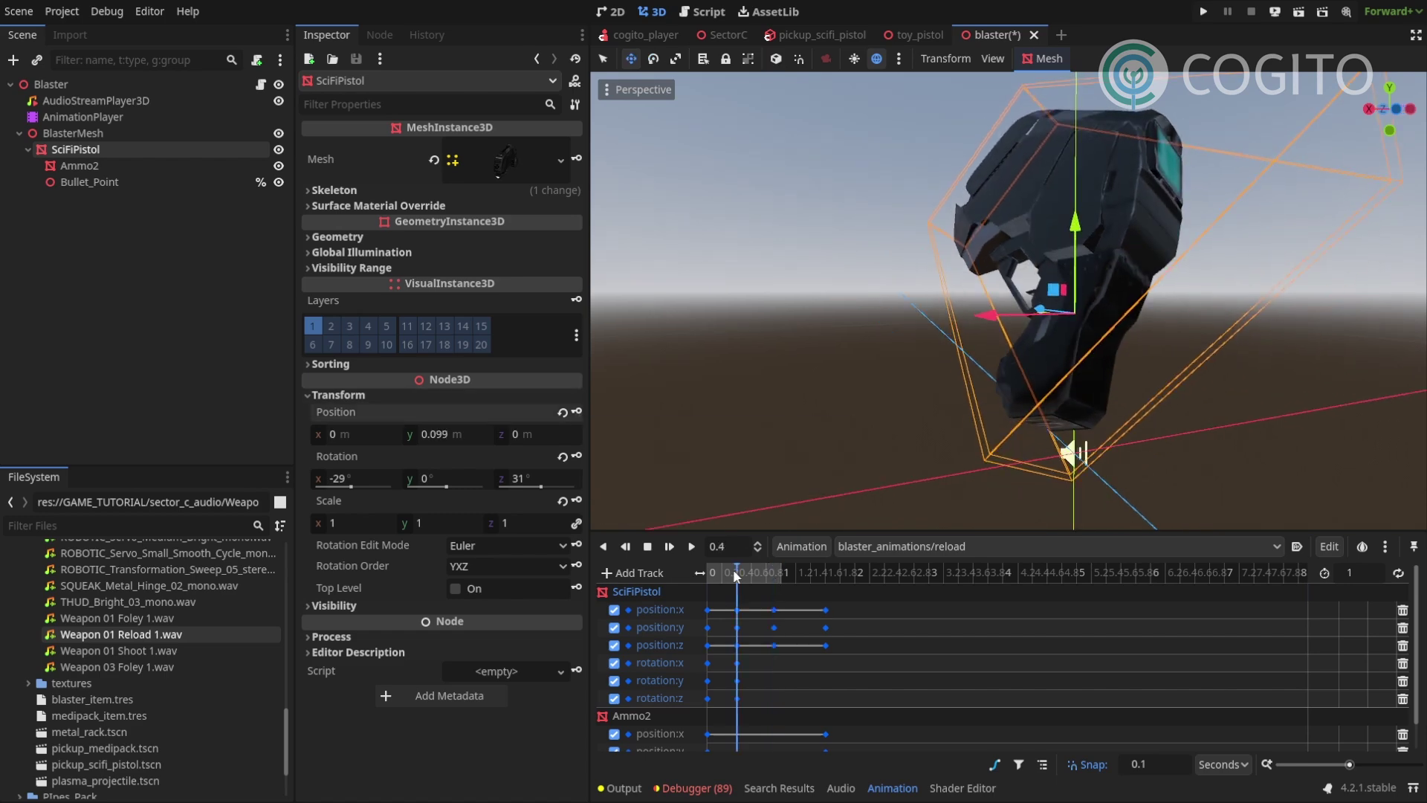
- Animate Ammo2's position in the reload animation, sliding it out of the grip by 0.8 s and keying it again at 1.4 s
scroll(711, 594, down, 2)
click(759, 587)
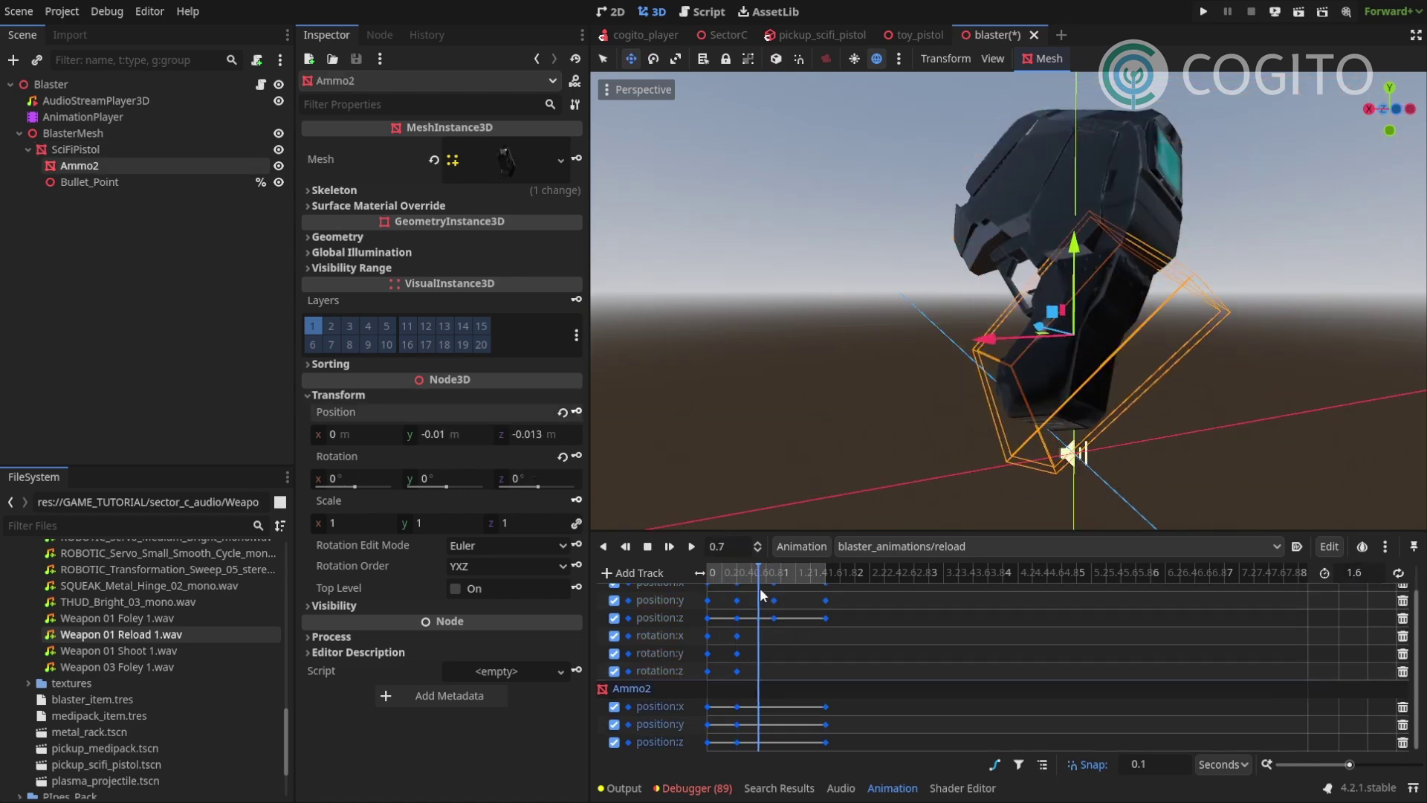
middle_drag(817, 446, 751, 581)
mouse_move(785, 572)
mouse_down()
mouse_move(733, 568)
mouse_move(791, 569)
mouse_up()
key(k)
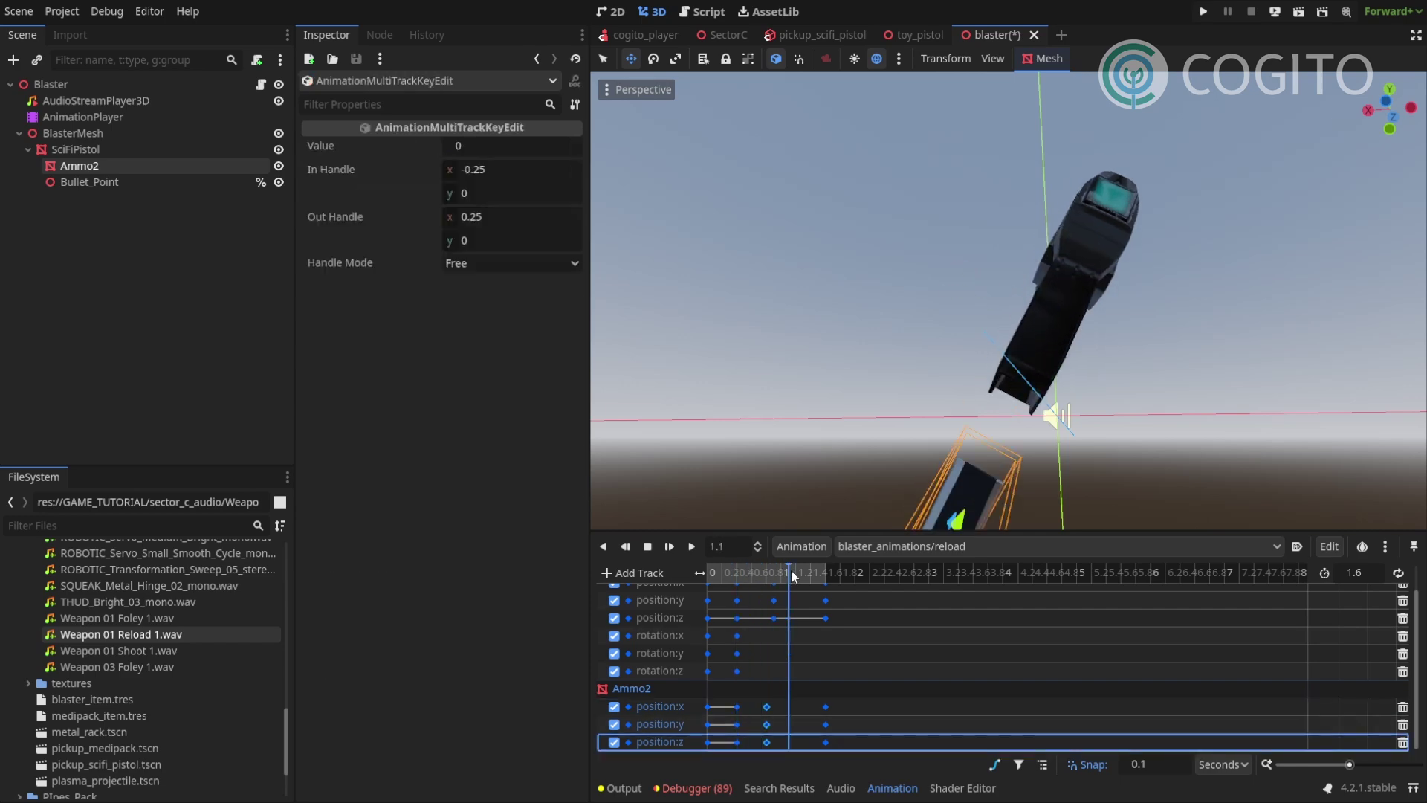
key(ctrl+z)
key(ctrl+z)
key(ctrl+z)
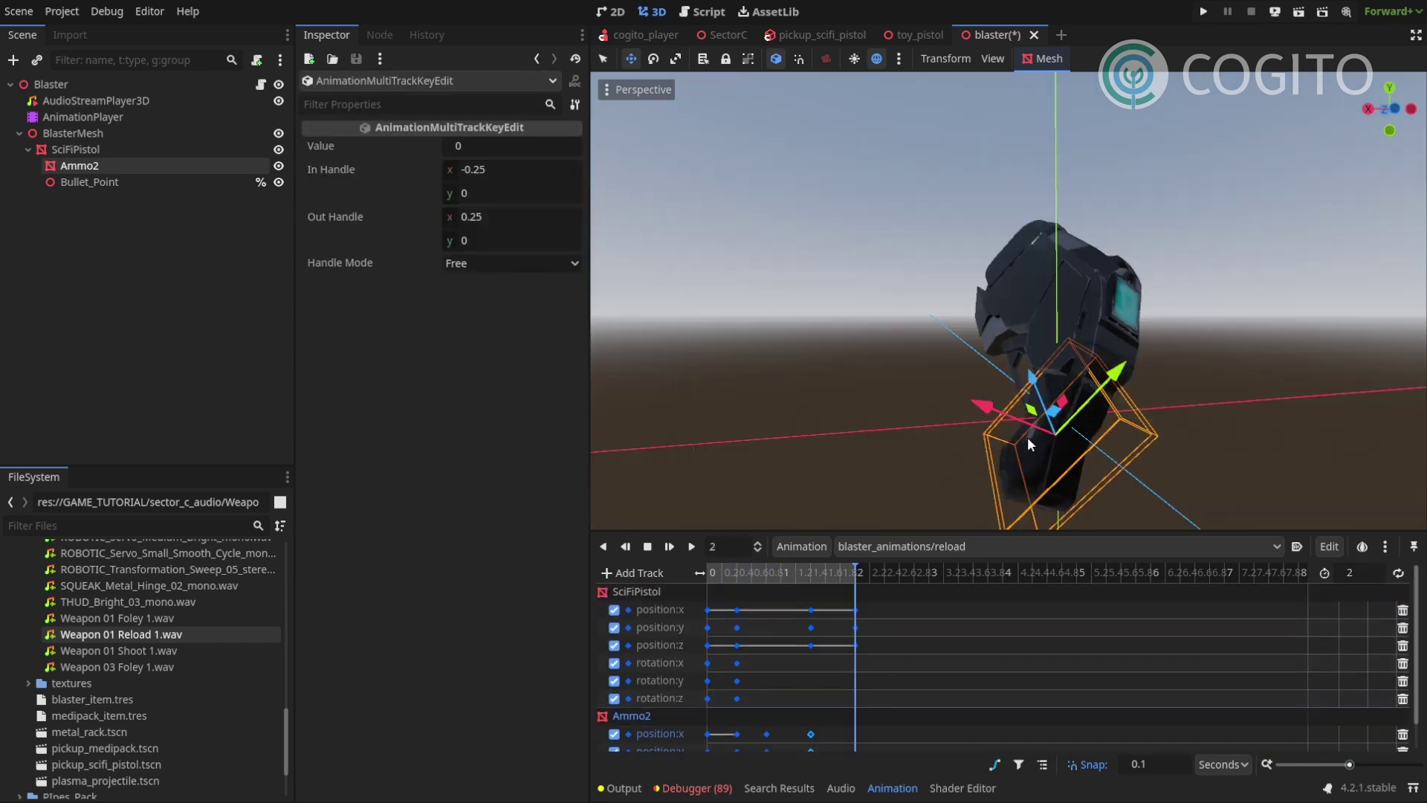
- Add SciFiPistol rotation keyframes at 1.4 s and 2 s in the reload animation
click(1027, 437)
key(e)
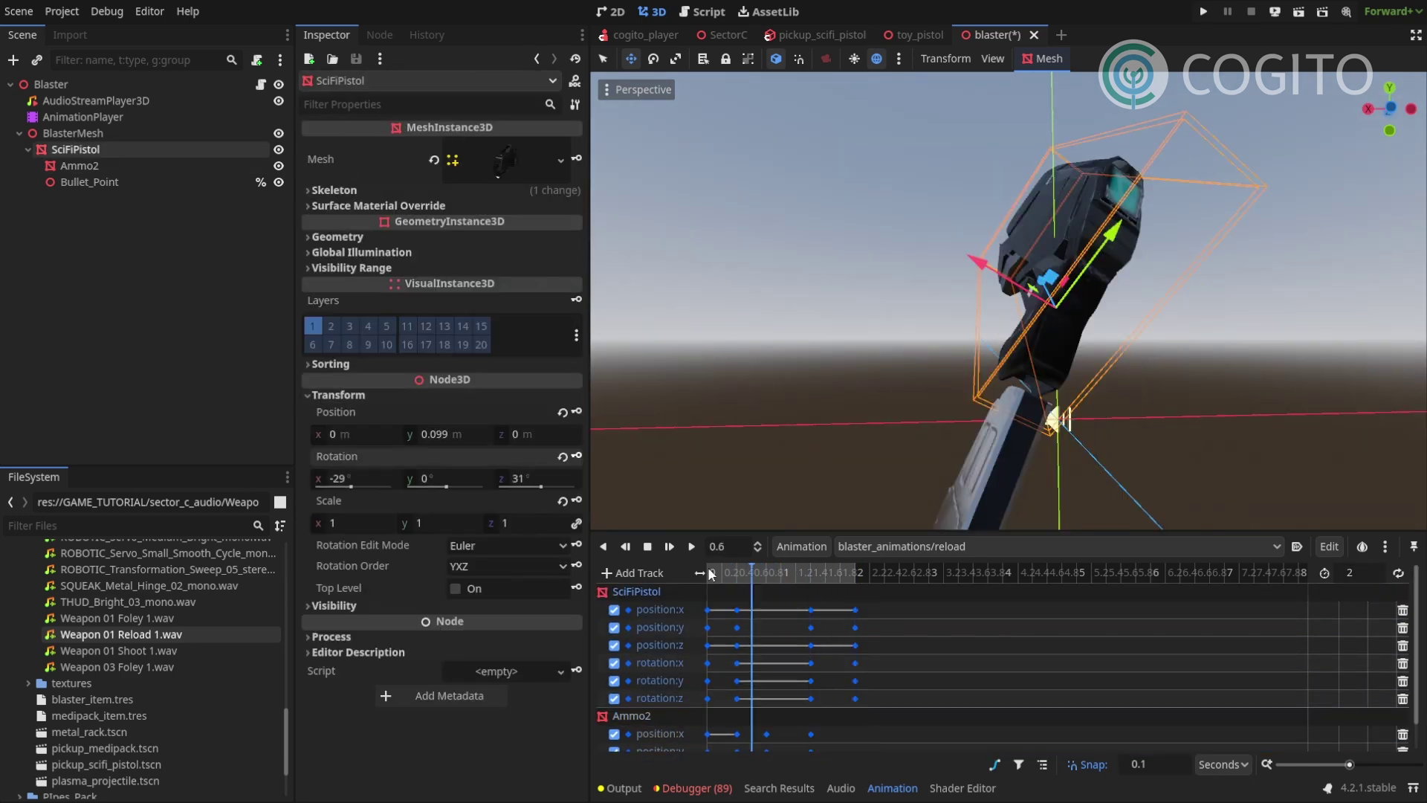
drag(1039, 251, 1051, 256)
click(857, 663)
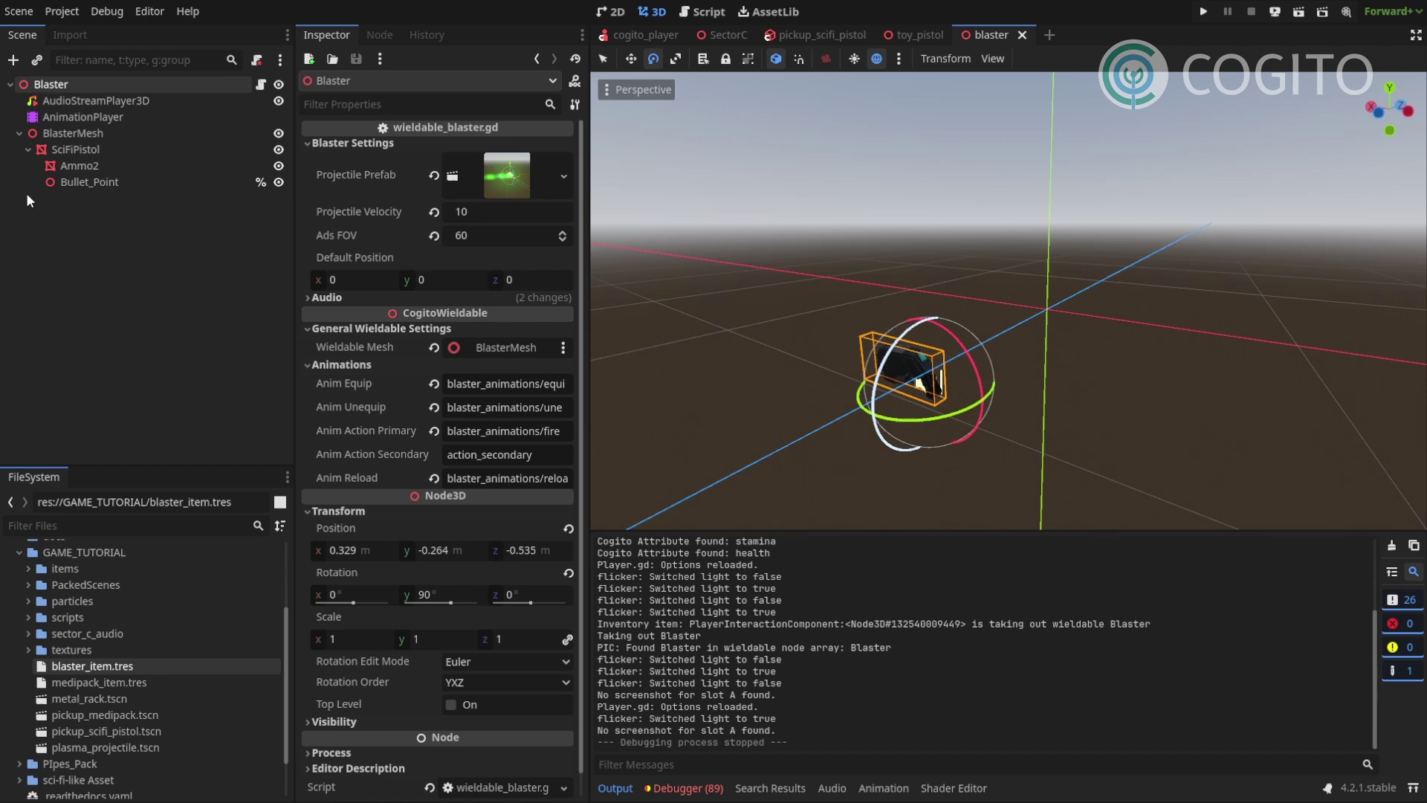
- Add a visible track for BlasterMesh to the equip animation, with a visible-on keyframe at 0 s and a RESET track
click(82, 116)
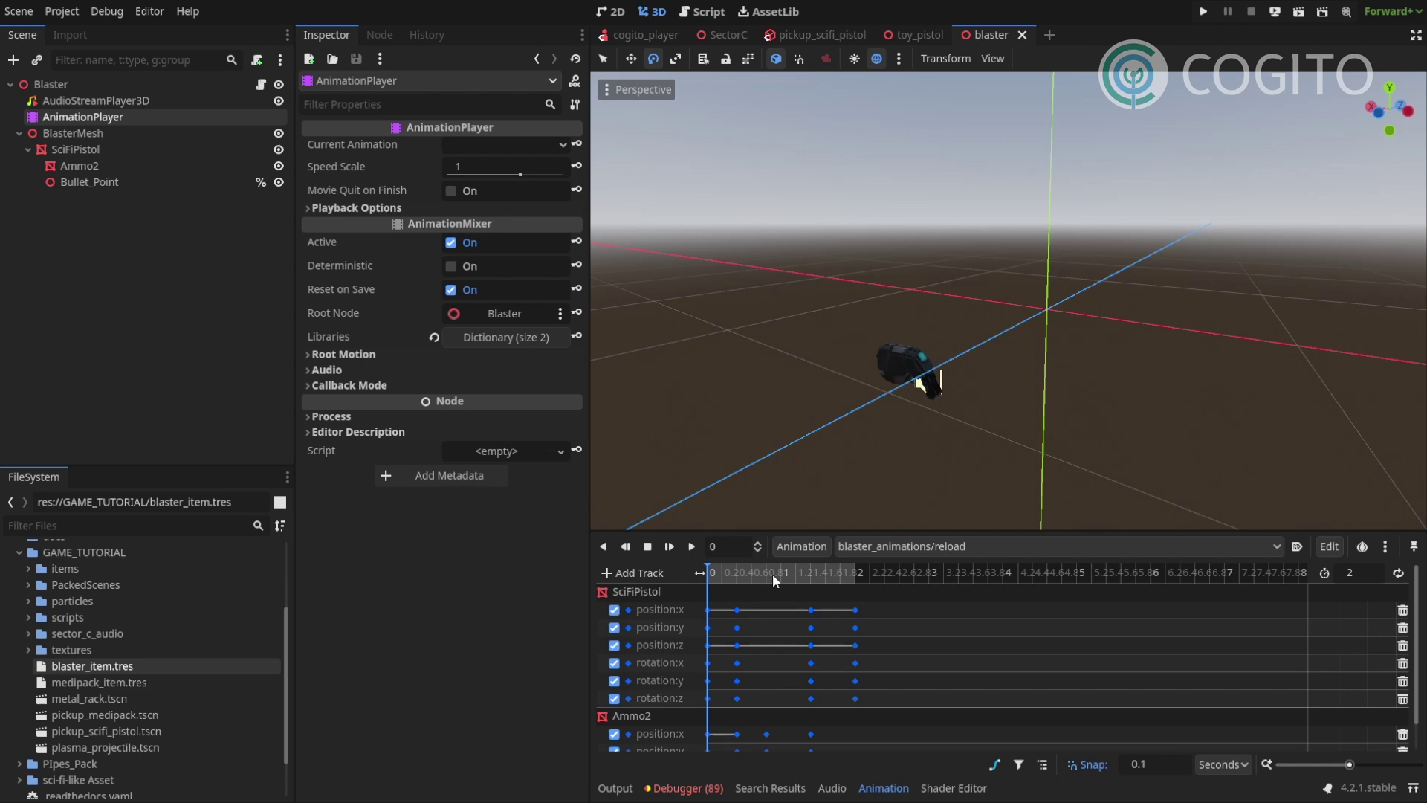
mouse_move(773, 573)
mouse_down()
mouse_move(729, 568)
mouse_move(752, 568)
mouse_up()
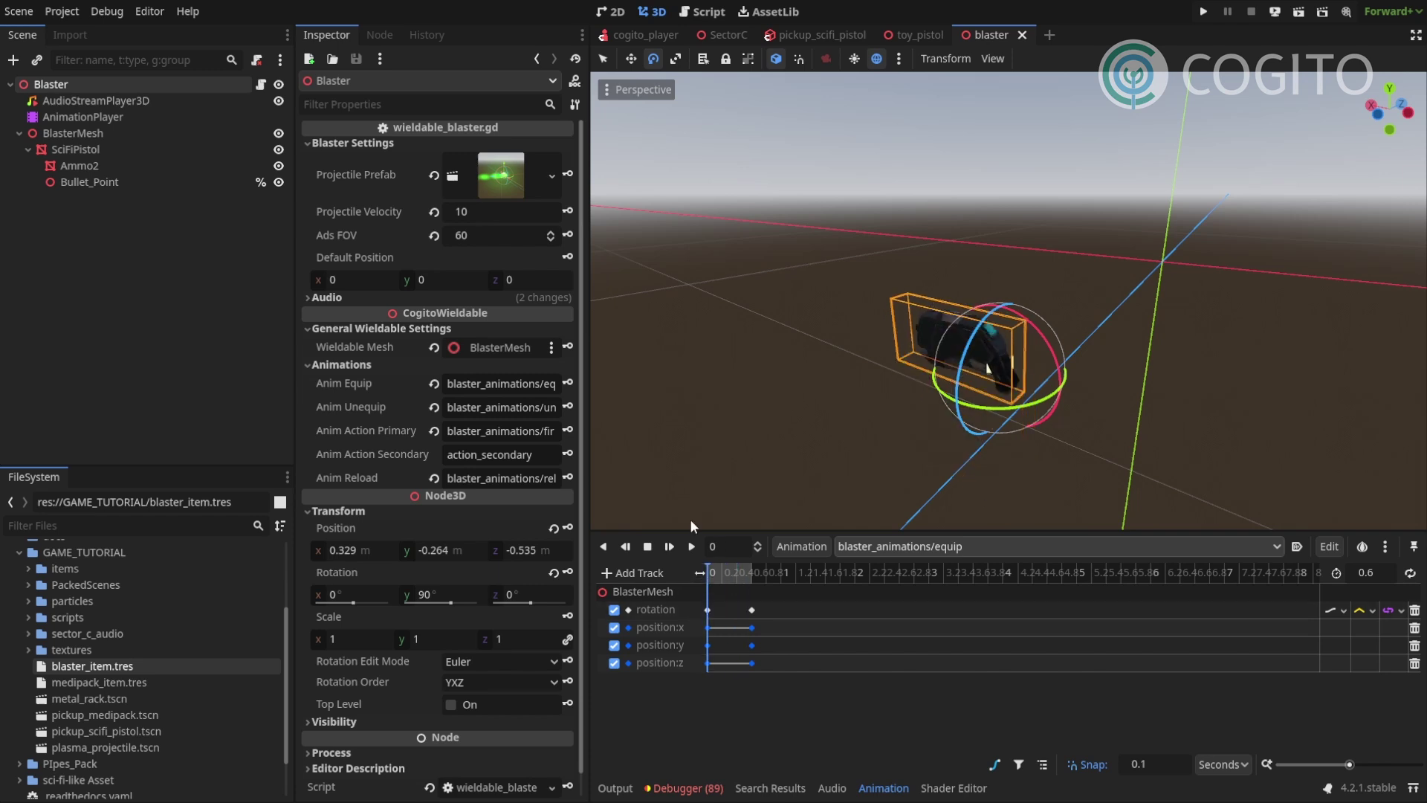
click(82, 134)
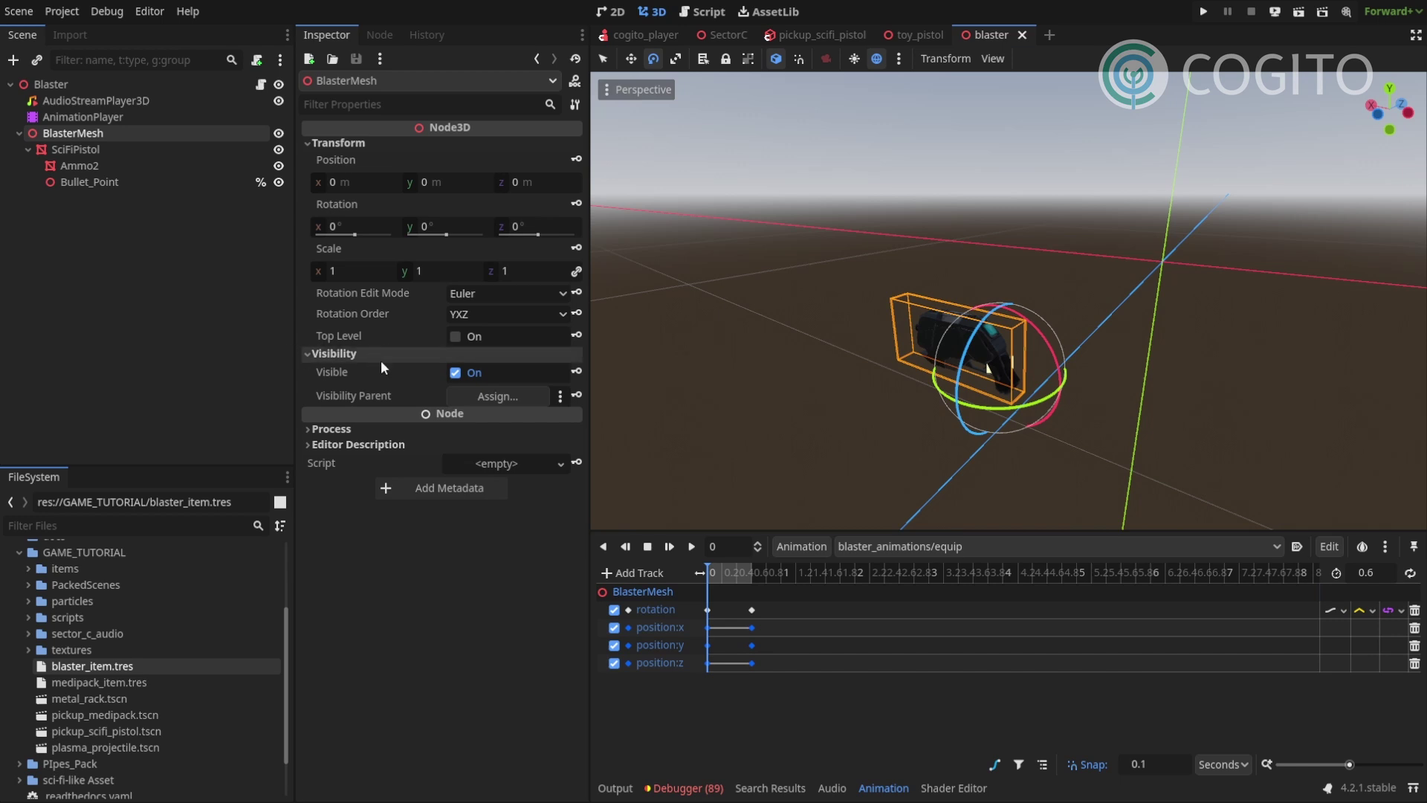
click(576, 371)
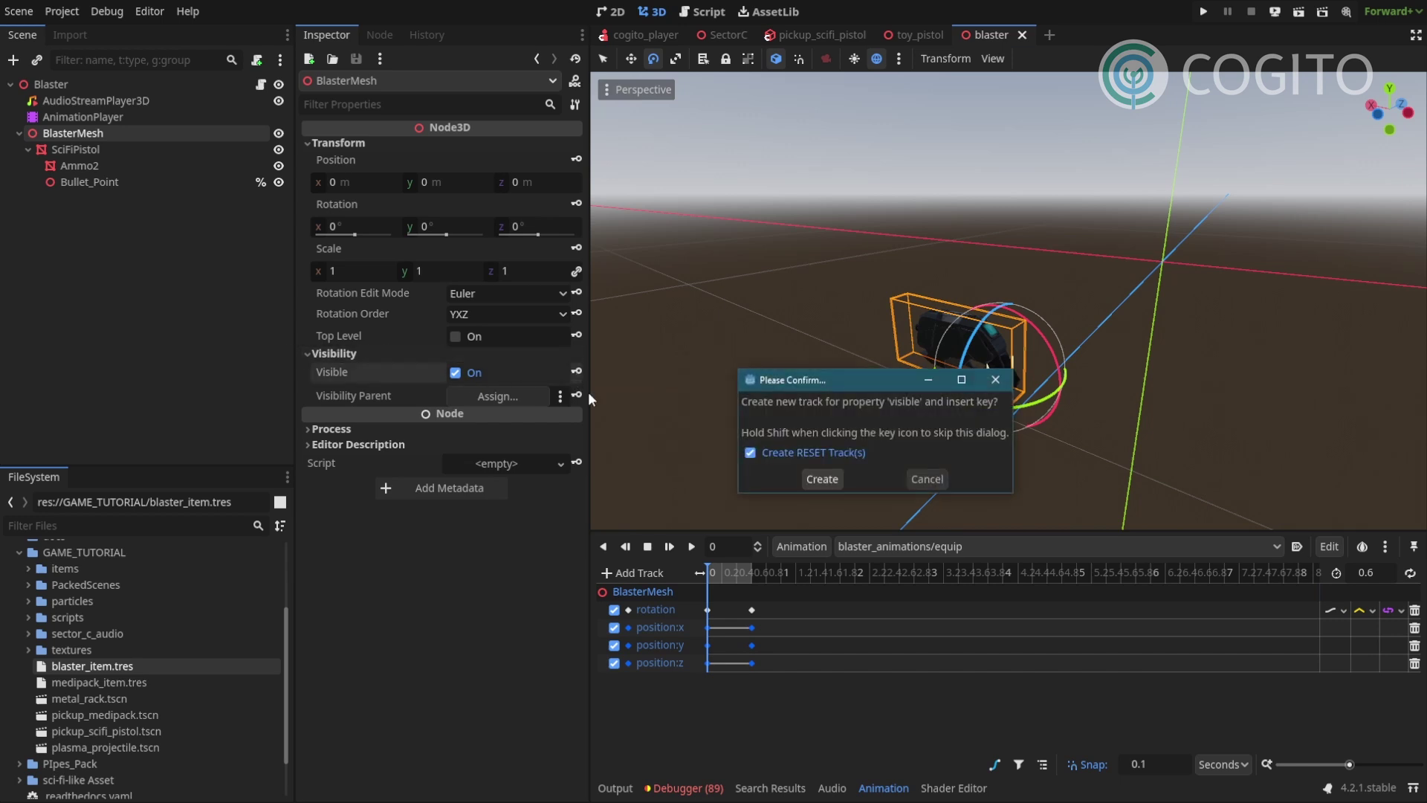
click(818, 478)
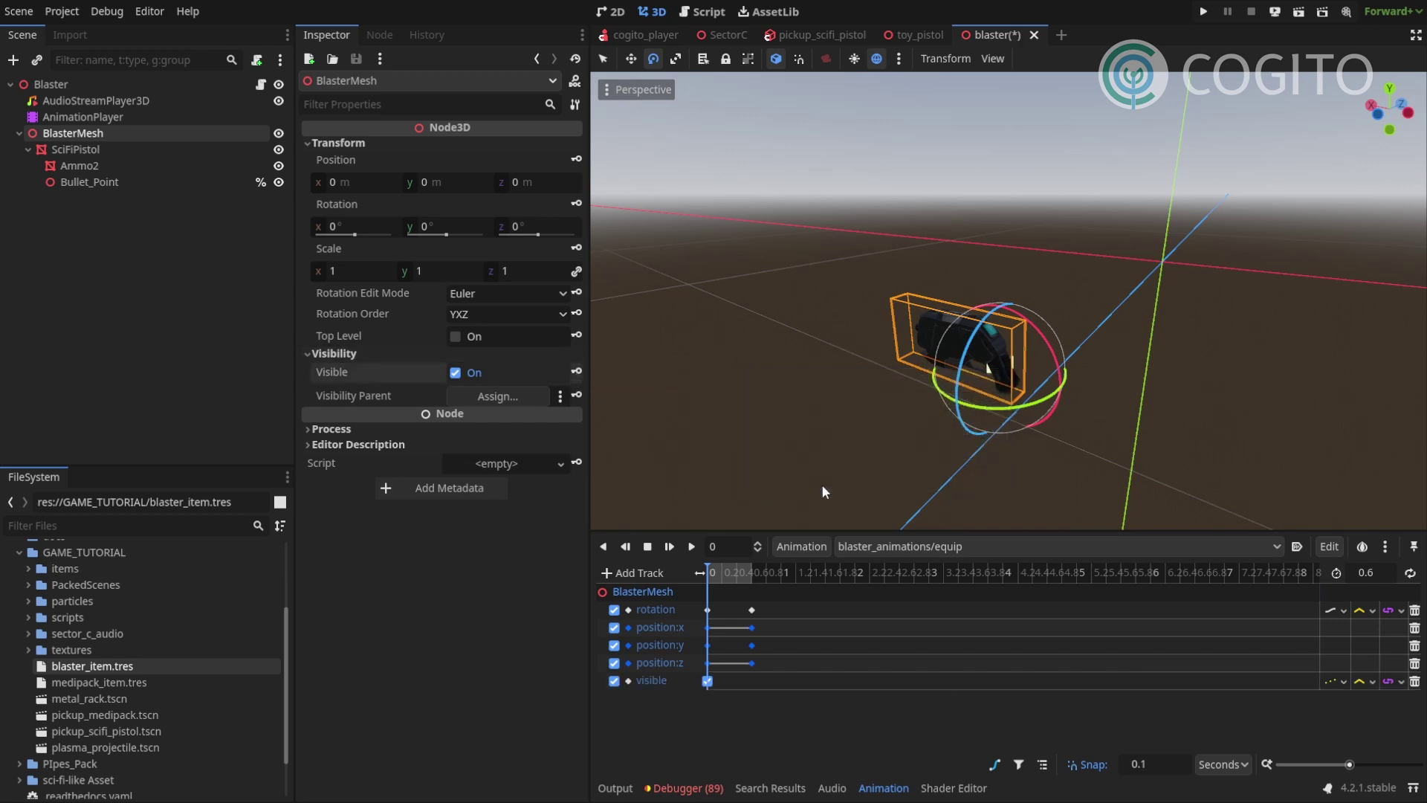
- Play back the equip and unequip animations to check which way the blaster moves in each
click(719, 573)
key(d)
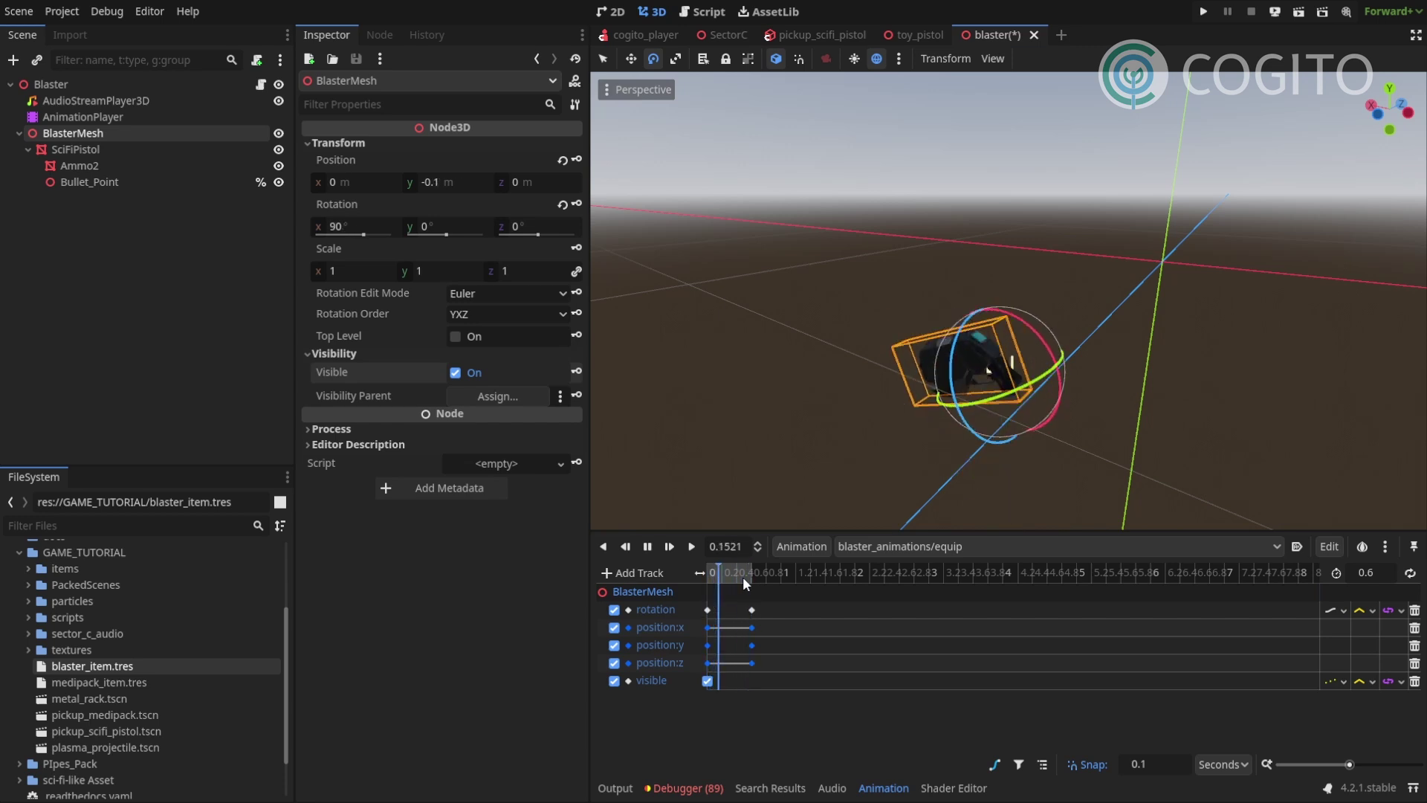
click(914, 546)
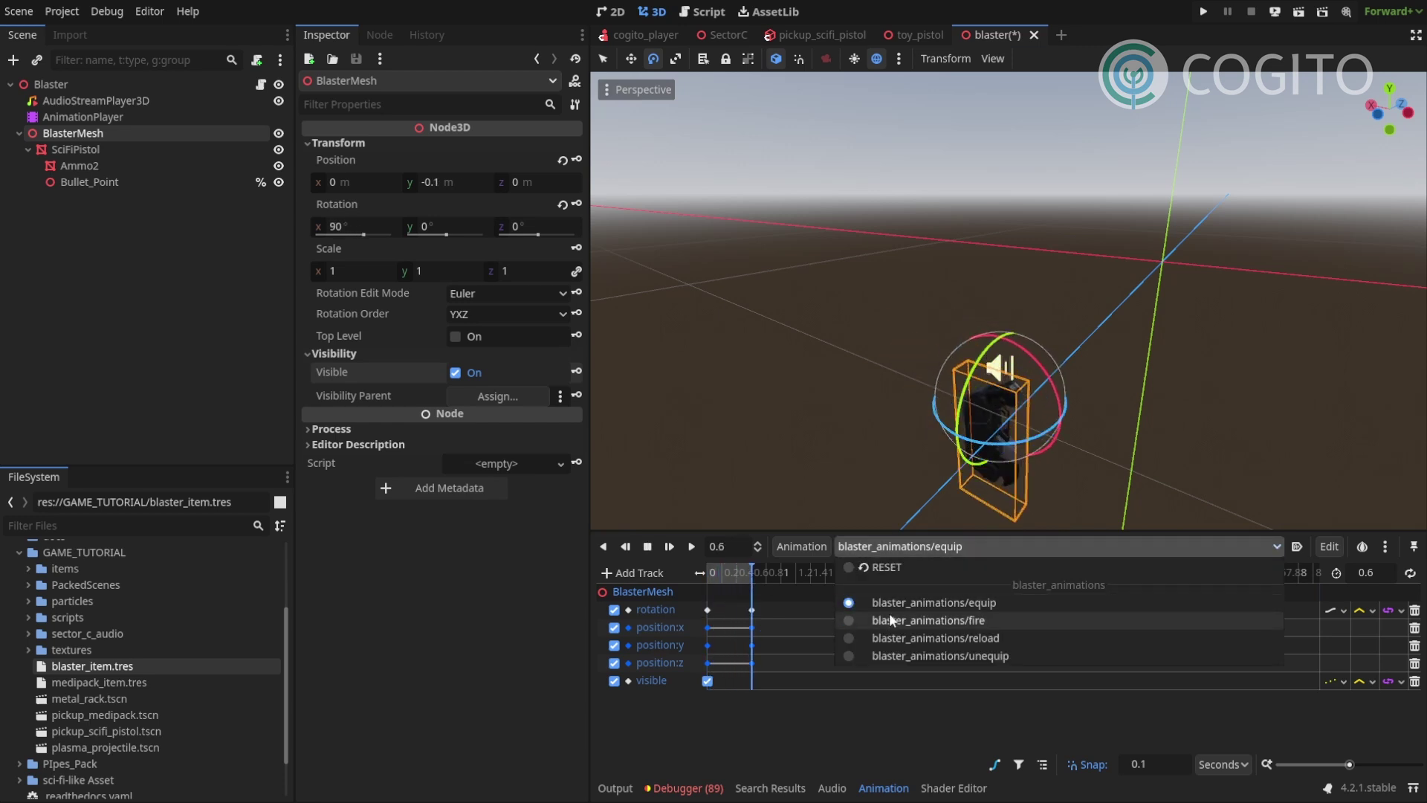
click(893, 655)
click(691, 546)
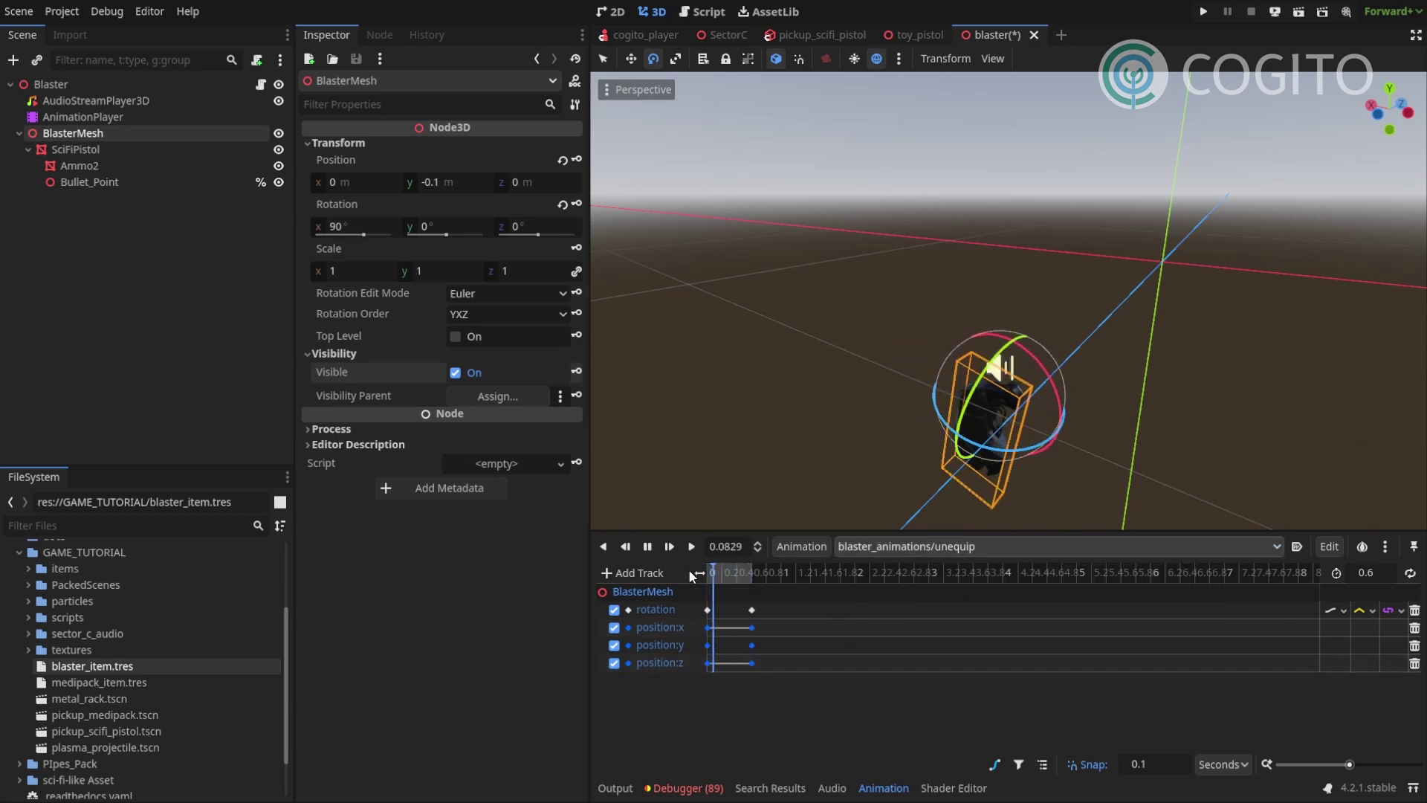
click(933, 547)
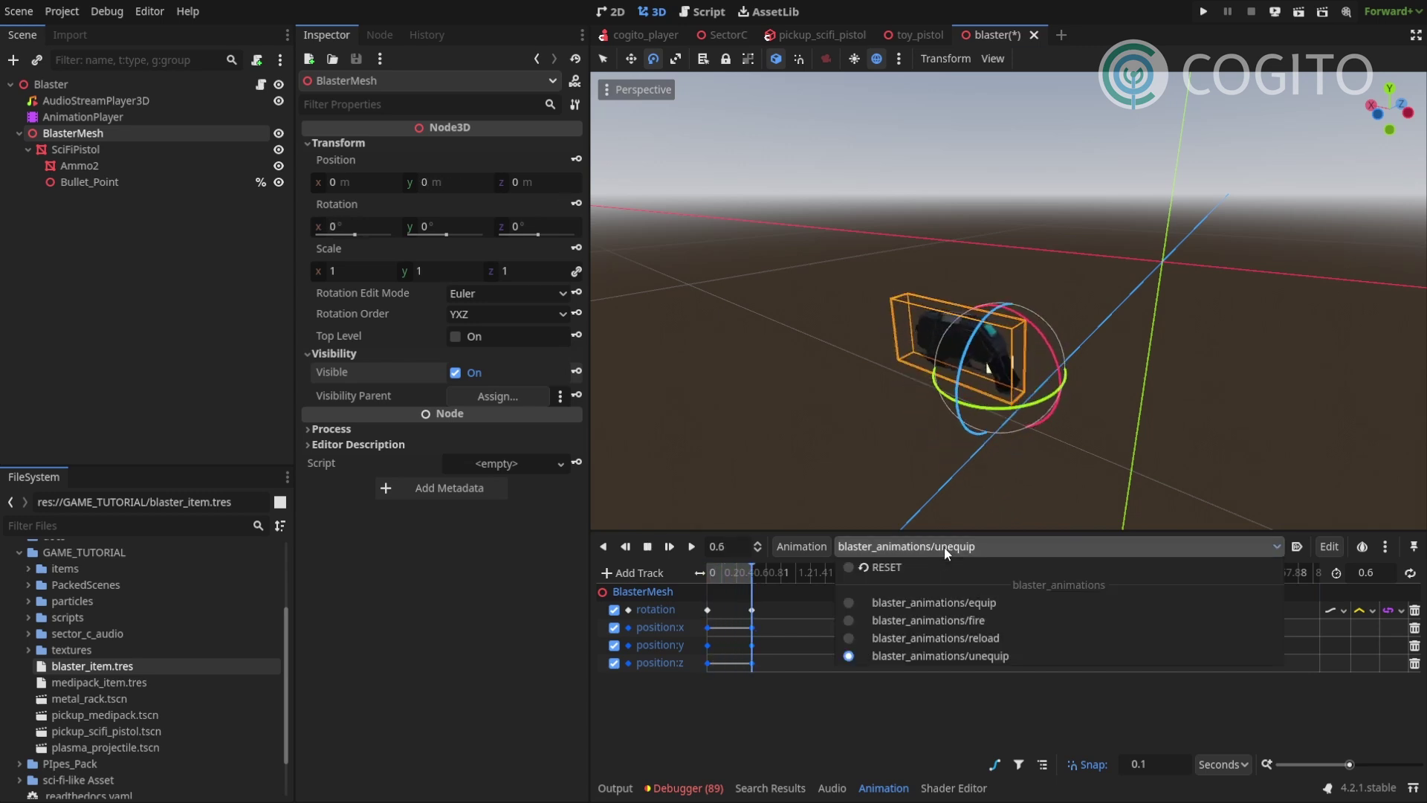
click(944, 547)
click(944, 547)
- In the equip animation, swap BlasterMesh's rotation and position keyframes at 0 s with those at 0.6 s
click(951, 602)
mouse_move(706, 573)
mouse_down()
mouse_move(748, 577)
mouse_move(703, 582)
mouse_up()
drag(791, 604, 876, 663)
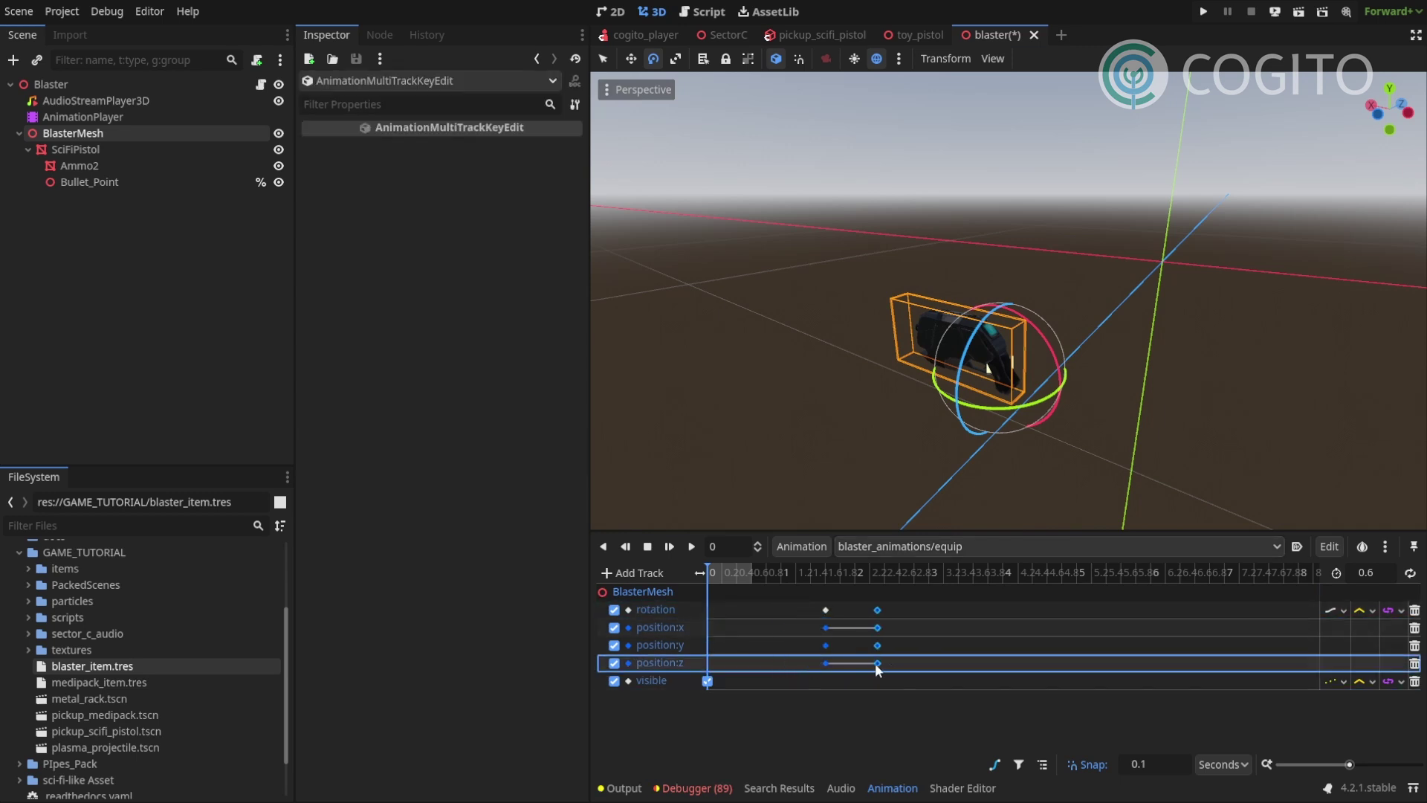
drag(785, 589, 761, 663)
drag(792, 596, 751, 663)
key(d)
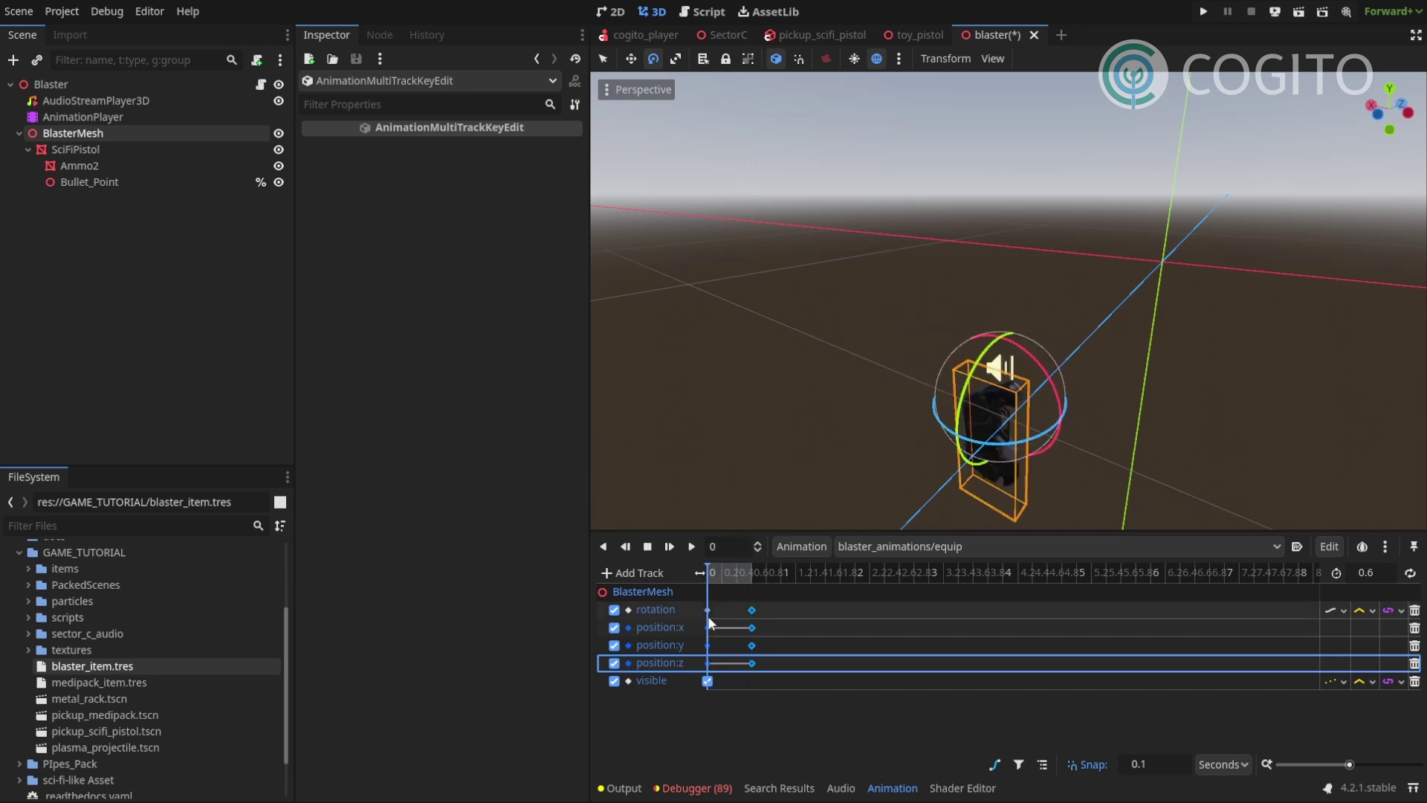
key(s)
- Insert a visible-on keyframe for BlasterMesh at 0.1 s in the equip animation
click(705, 581)
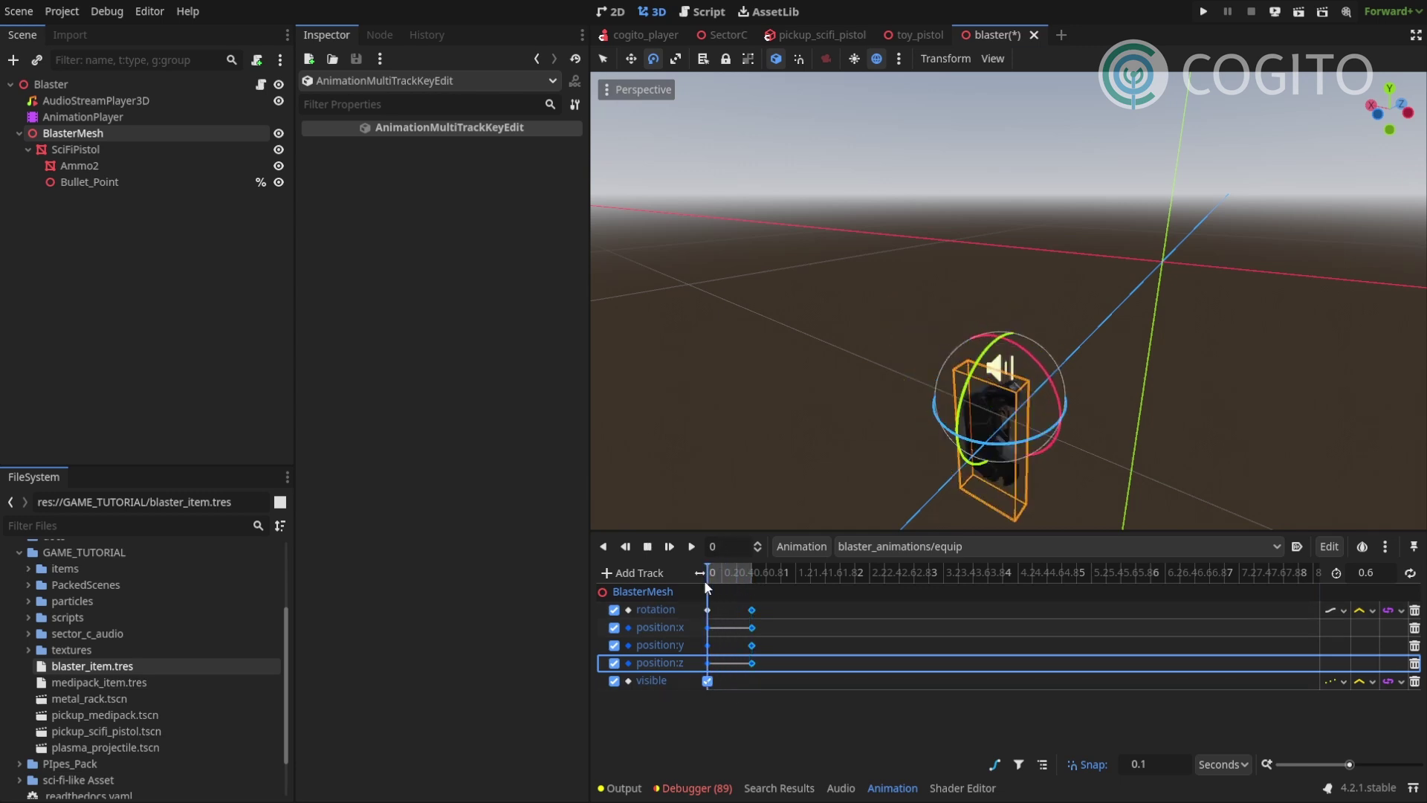
key(d)
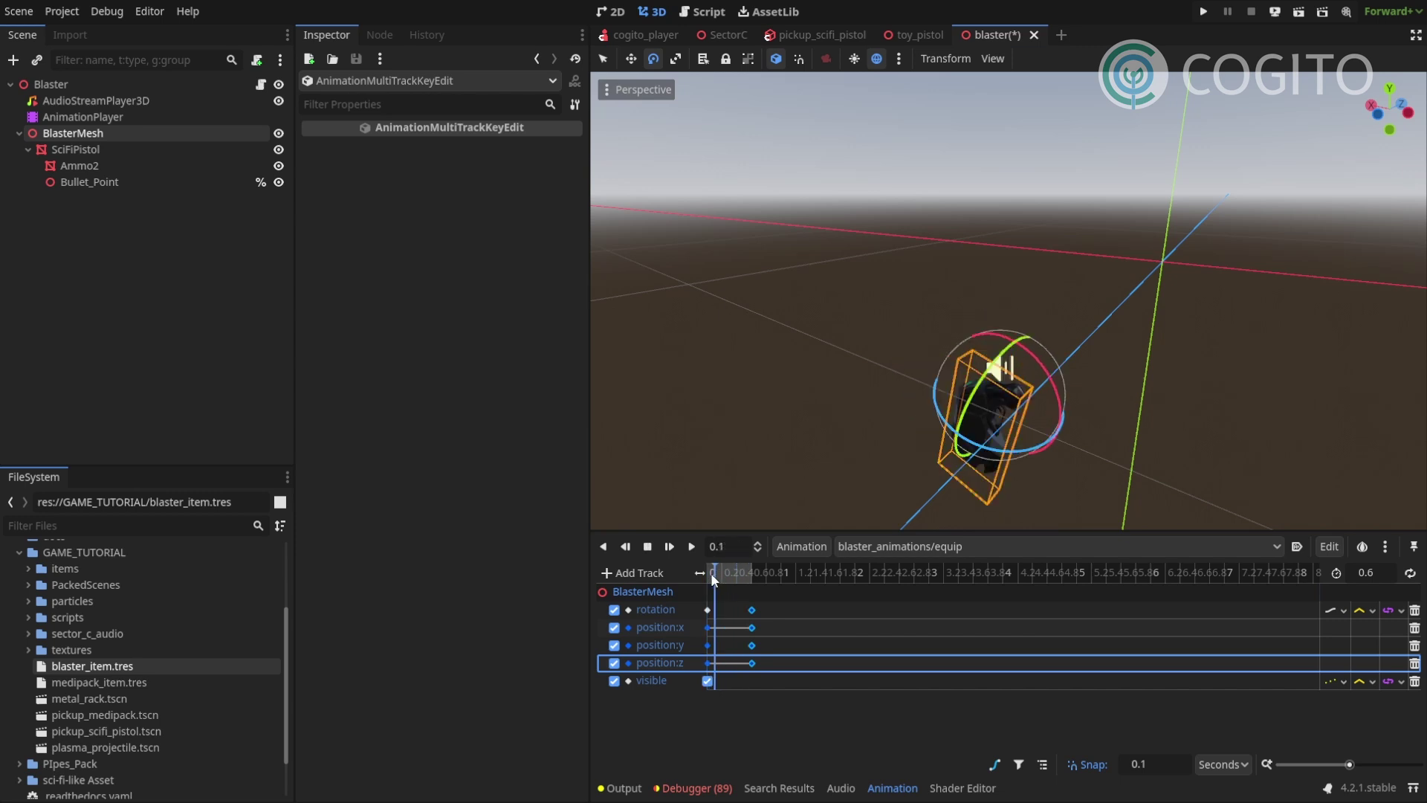
key(s)
key(s)
ctrl+scroll(734, 579, up, 10)
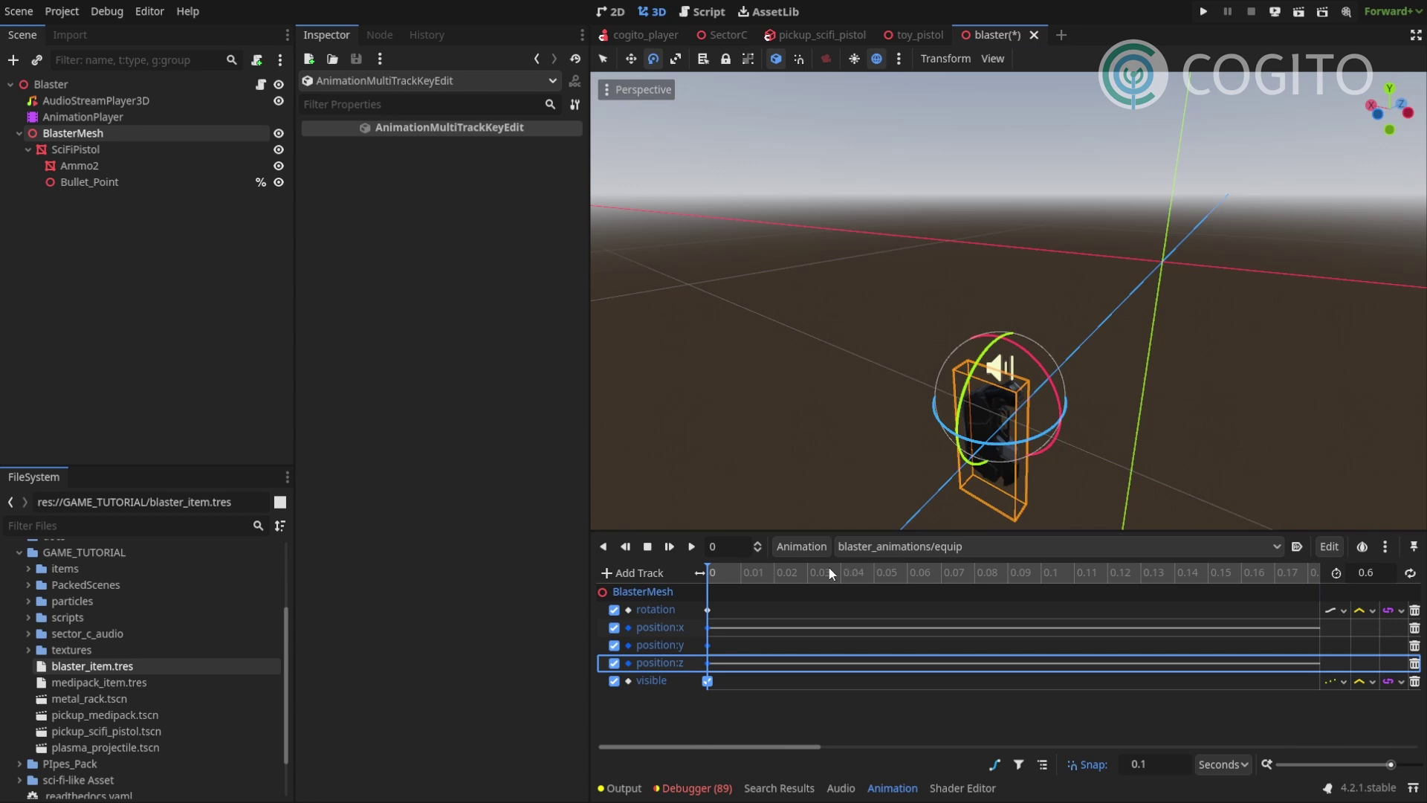
key(d)
click(1005, 576)
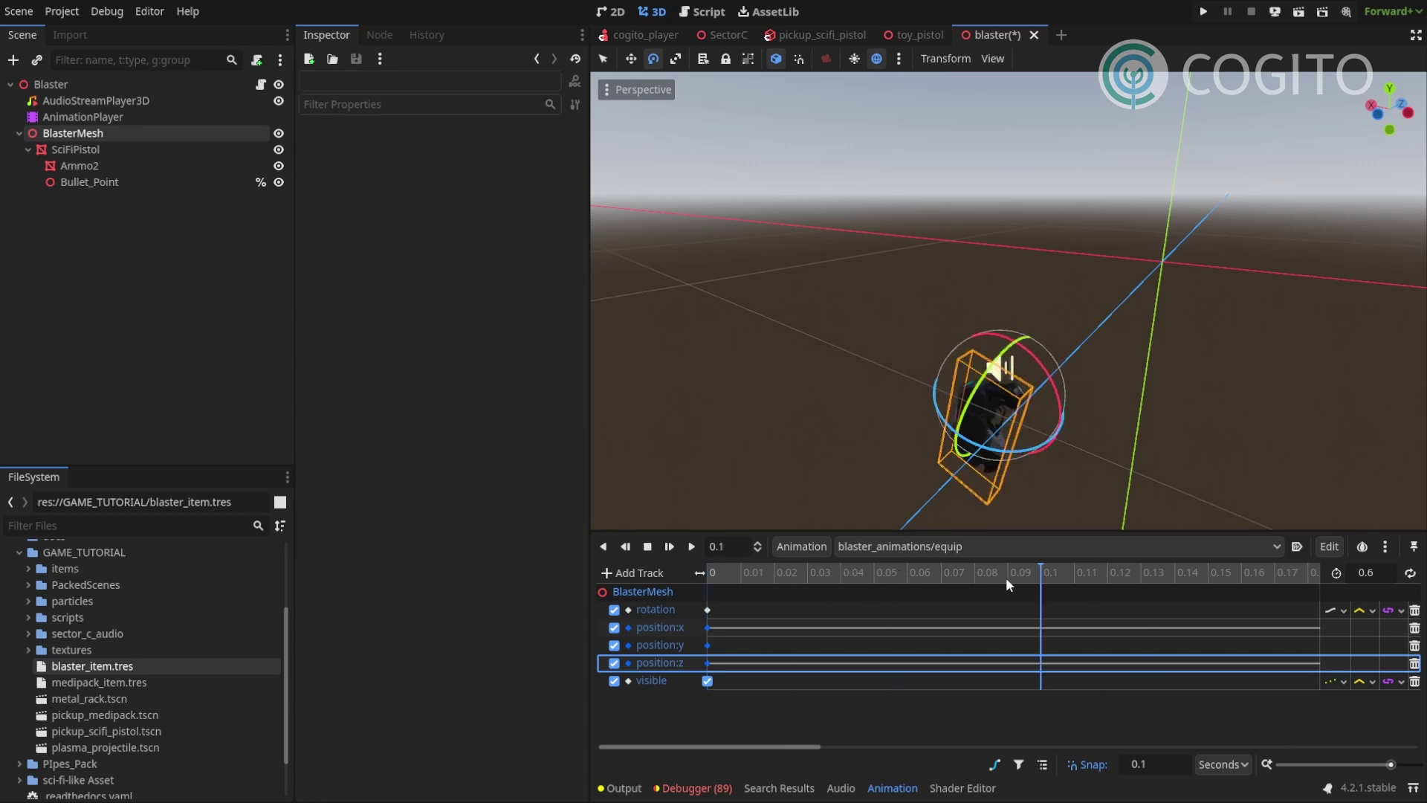
key(d)
click(1034, 578)
click(75, 136)
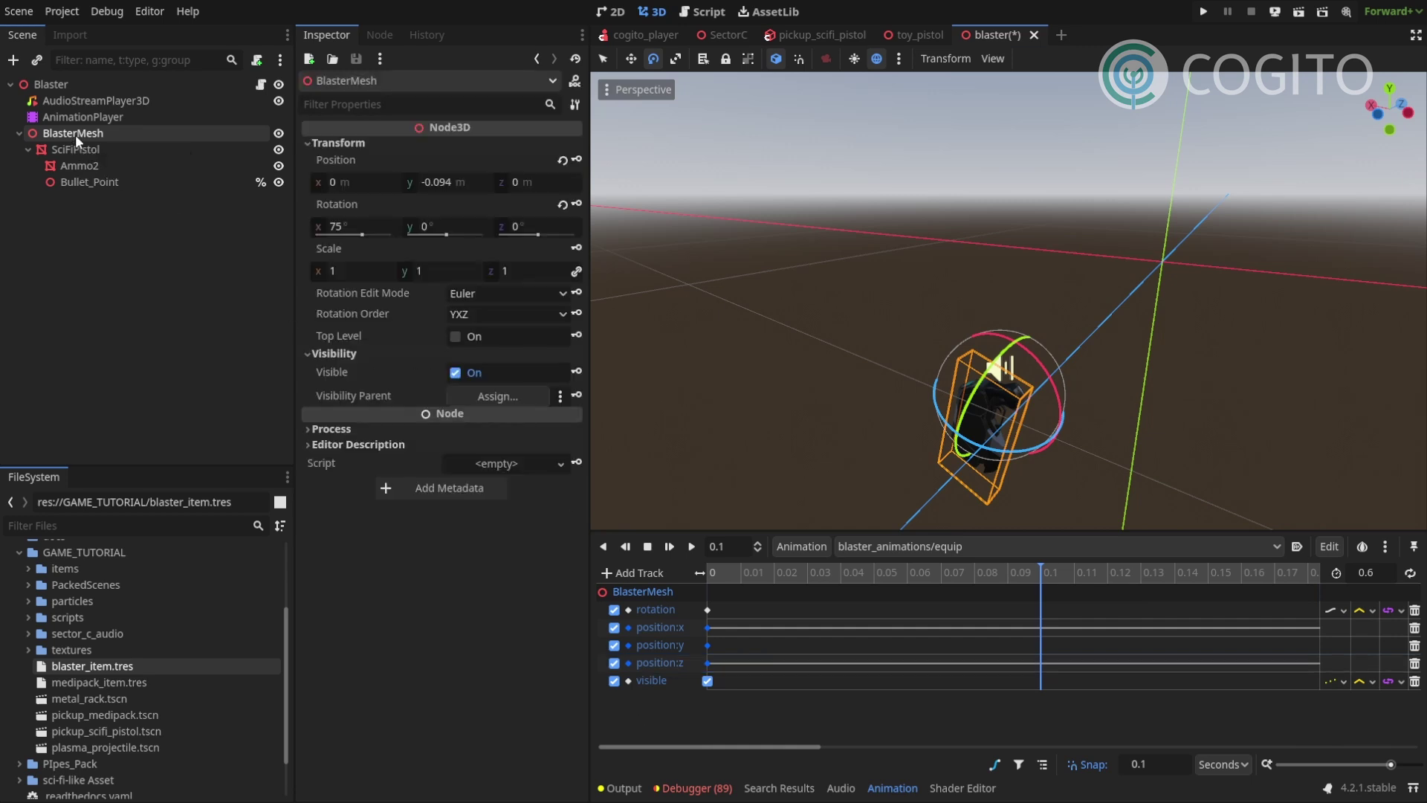
click(576, 371)
- Turn off the value of the equip animation's visible keyframe at 0 s and play the animation back
click(792, 576)
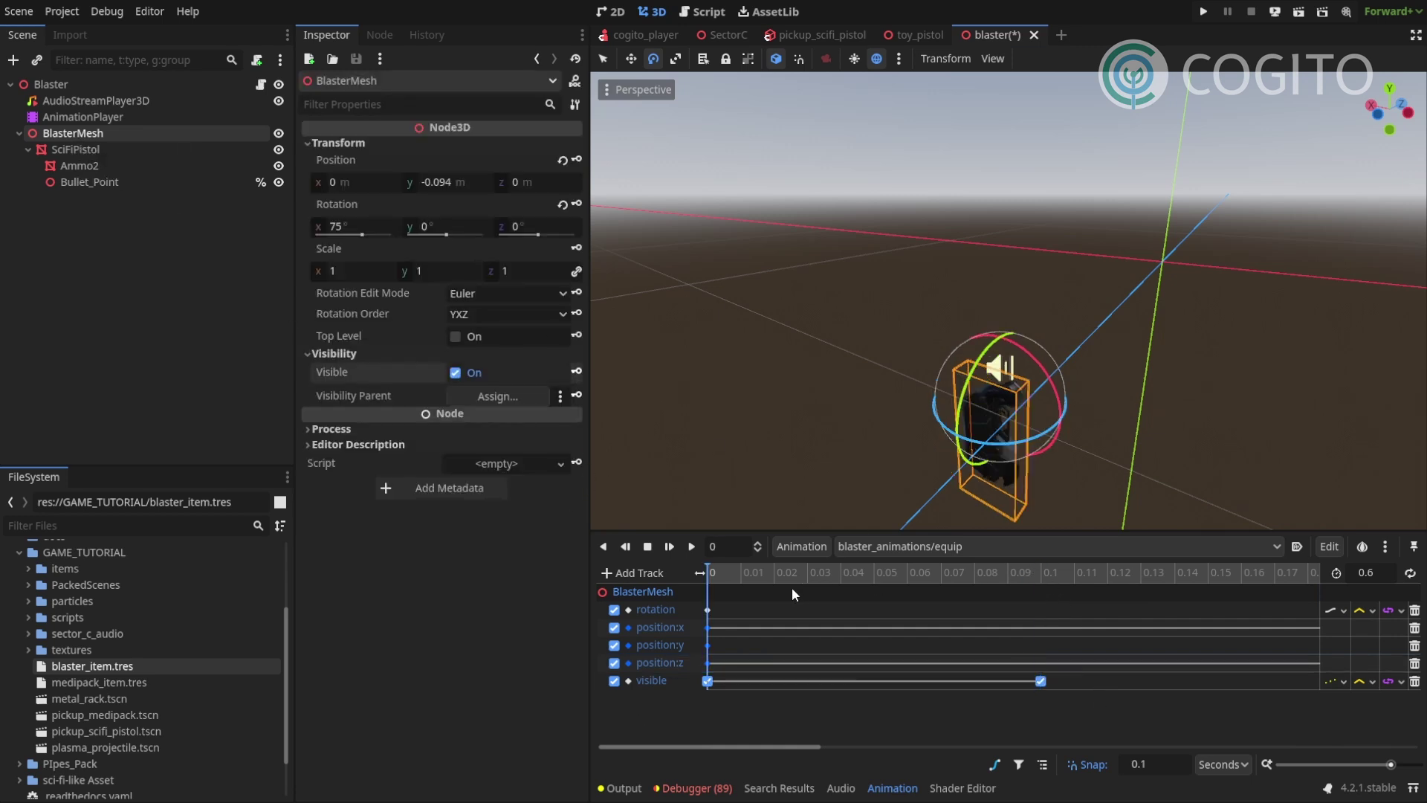
click(707, 680)
click(220, 259)
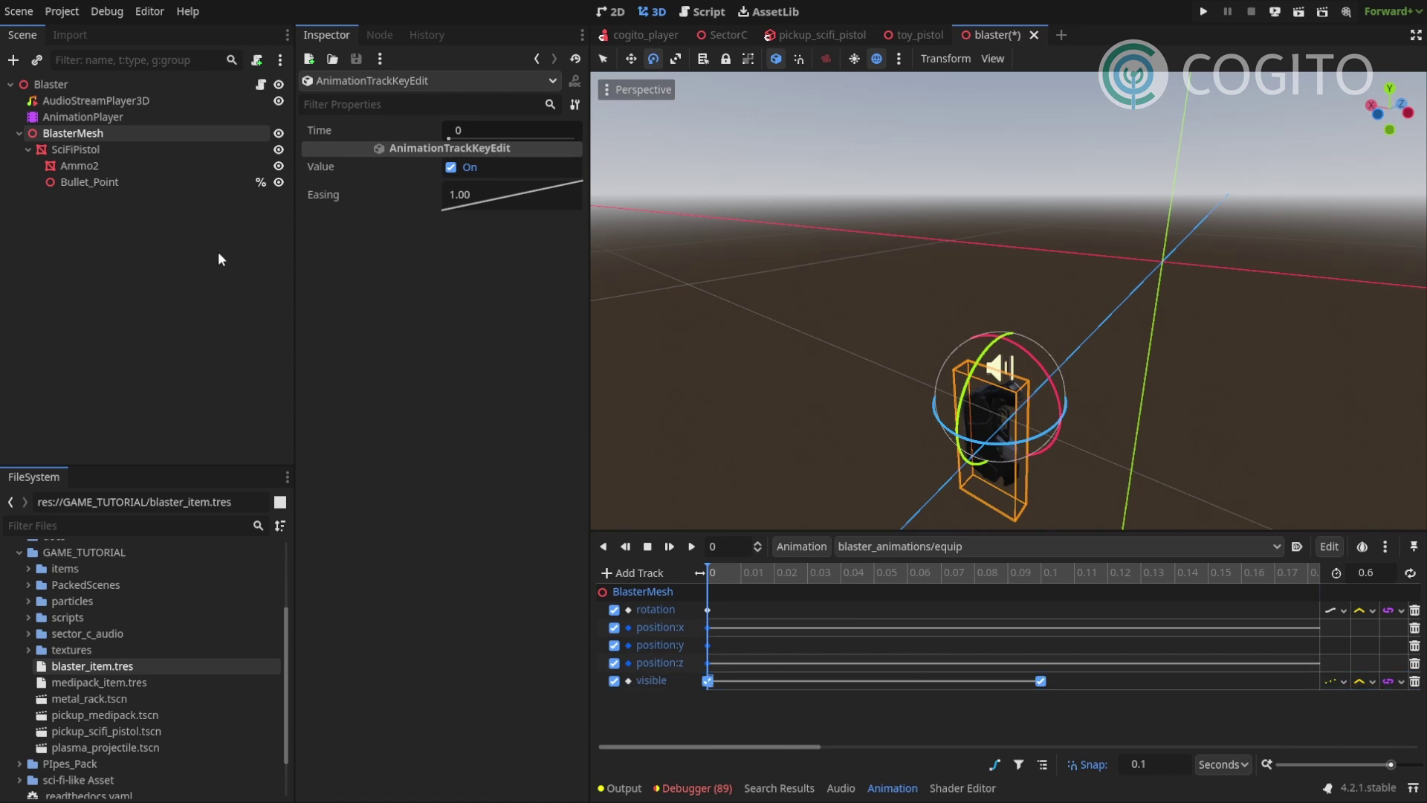
click(450, 167)
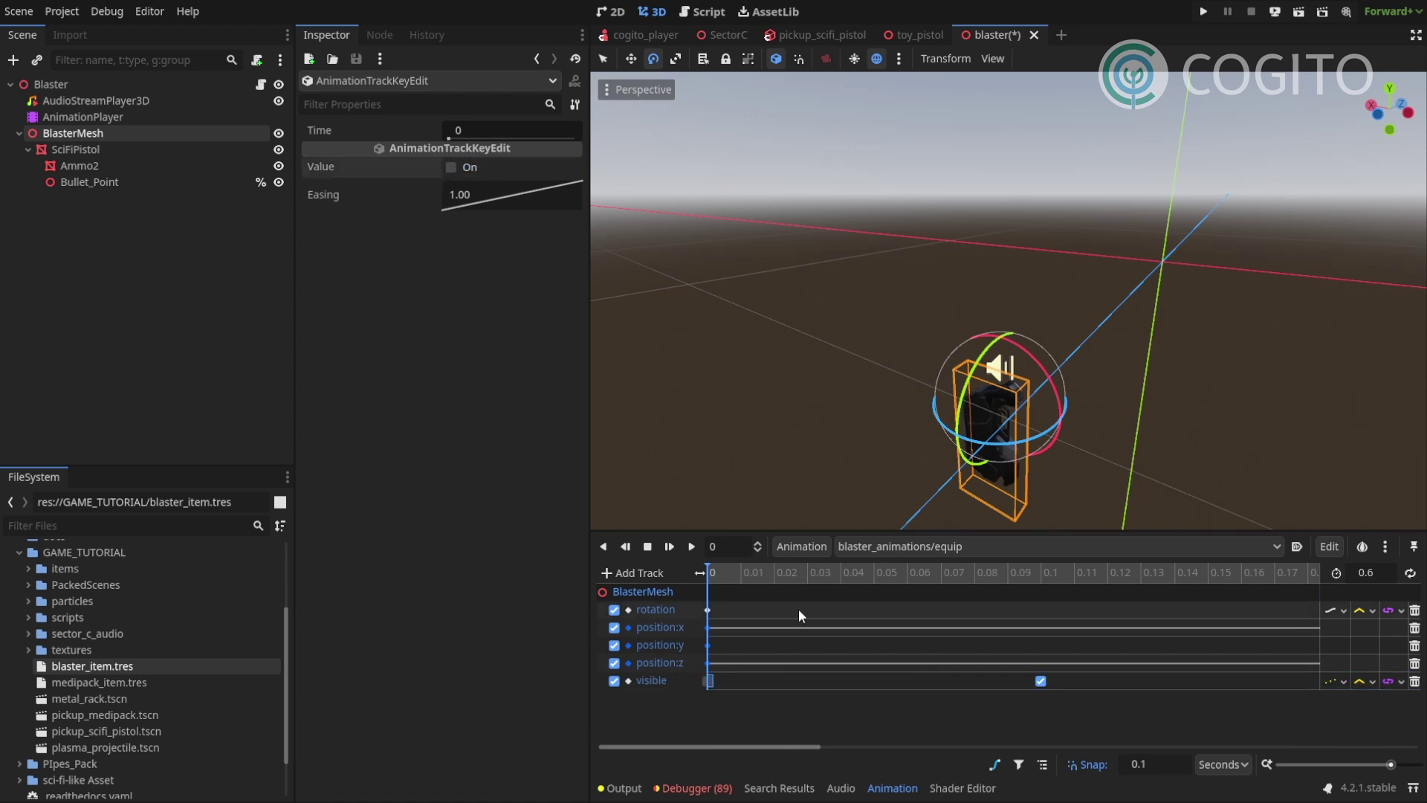
click(848, 574)
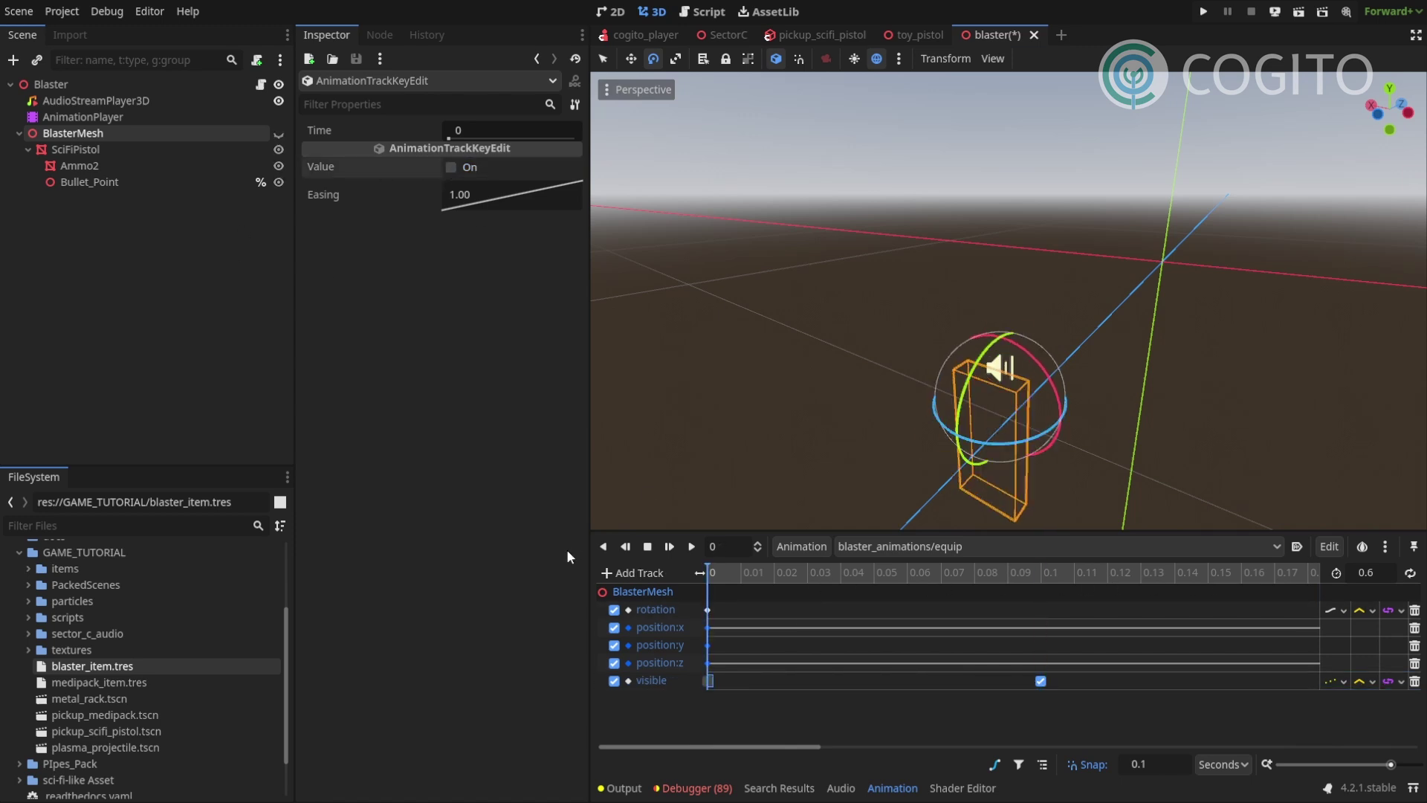
key(shift+d)
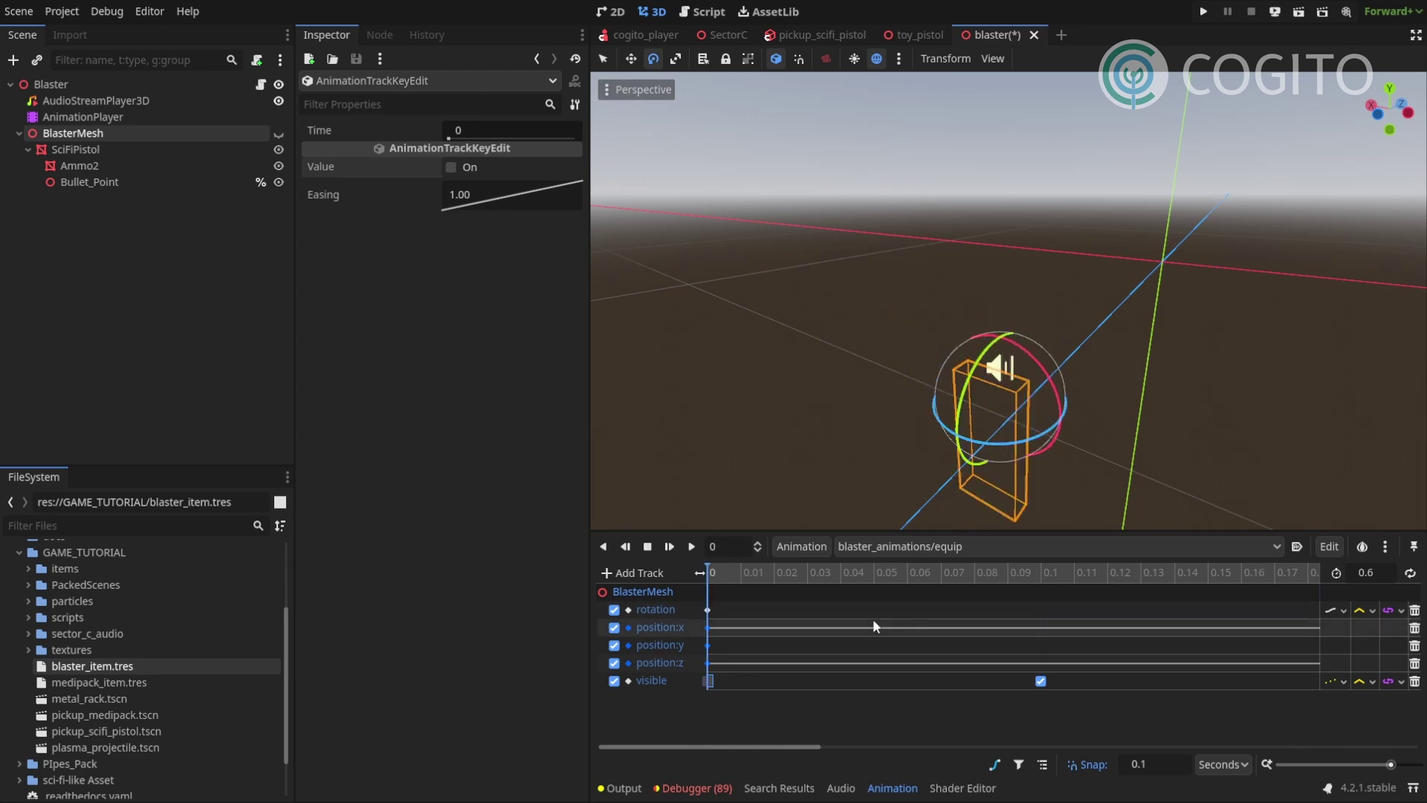
key(s)
click(1036, 574)
key(s)
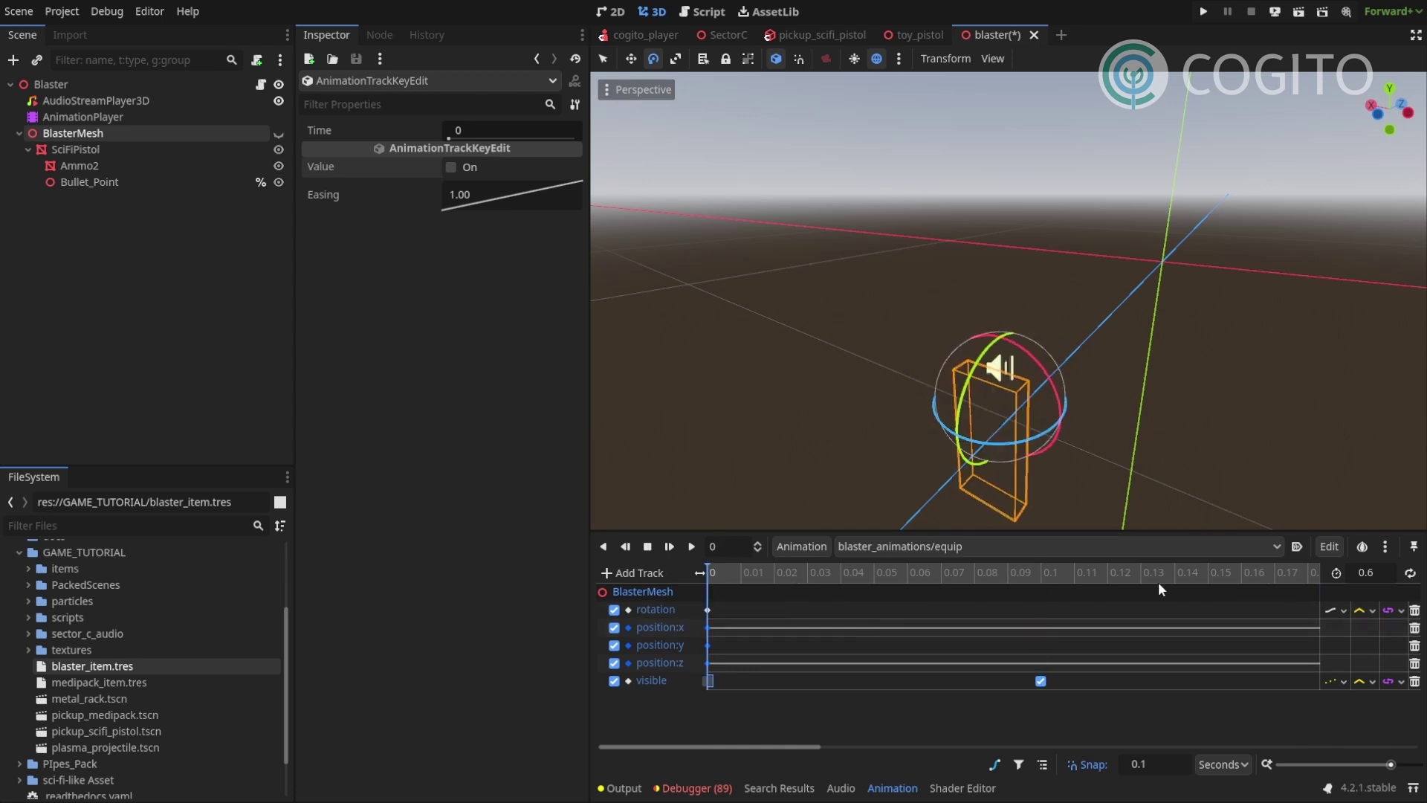
key(shift+d)
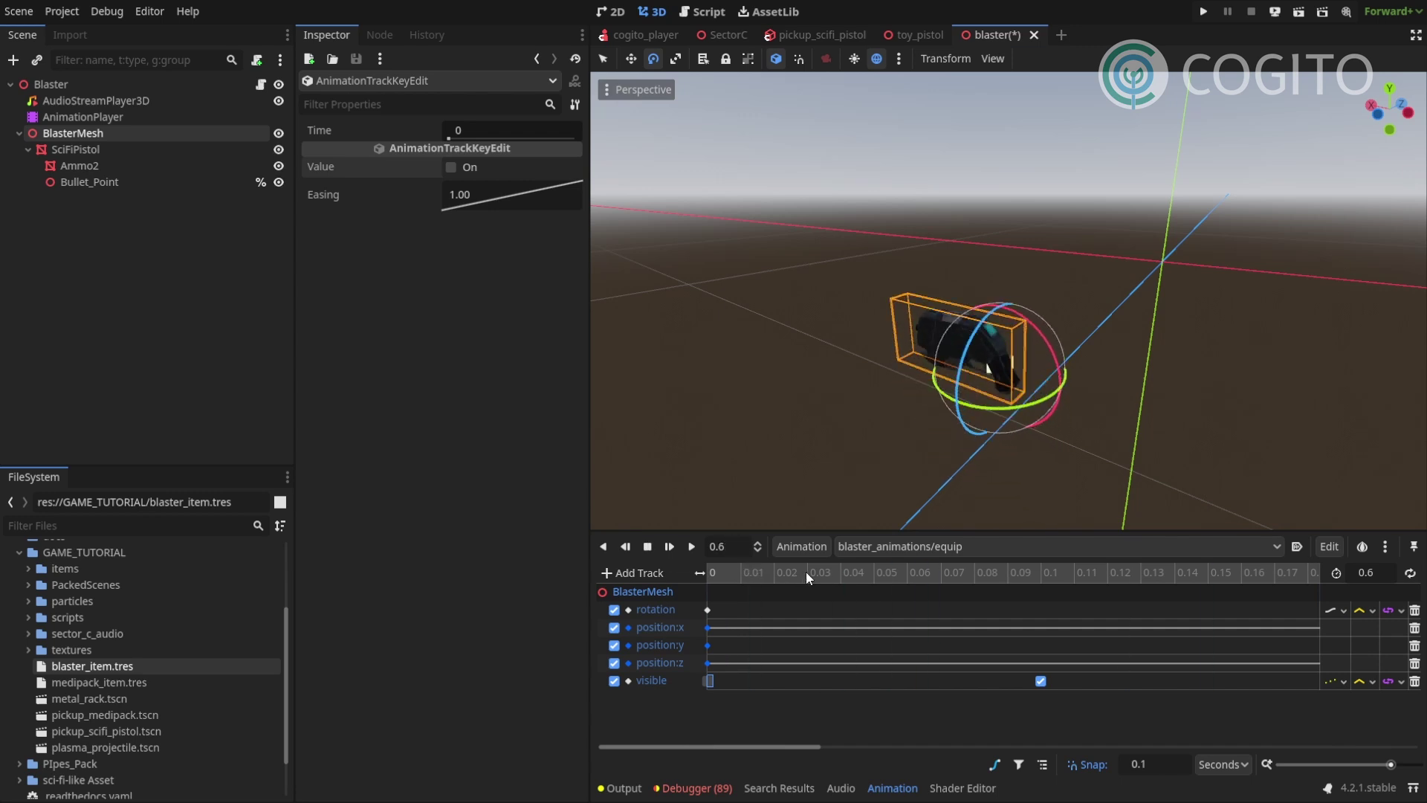
- In the unequip animation, swap BlasterMesh's rotation and position keyframes at 0 s with those at 0.6 s and play it back
click(855, 546)
click(951, 653)
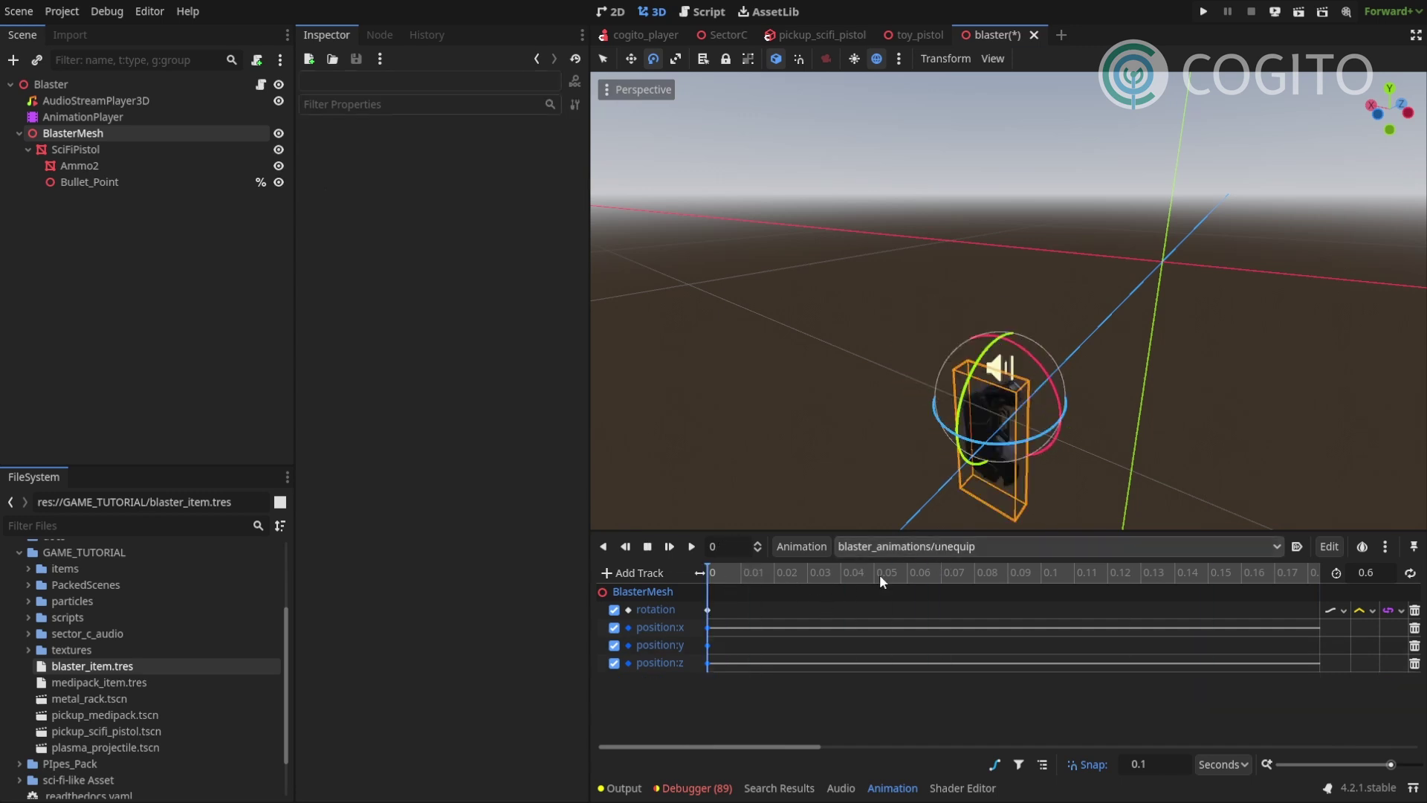
key(shift+d)
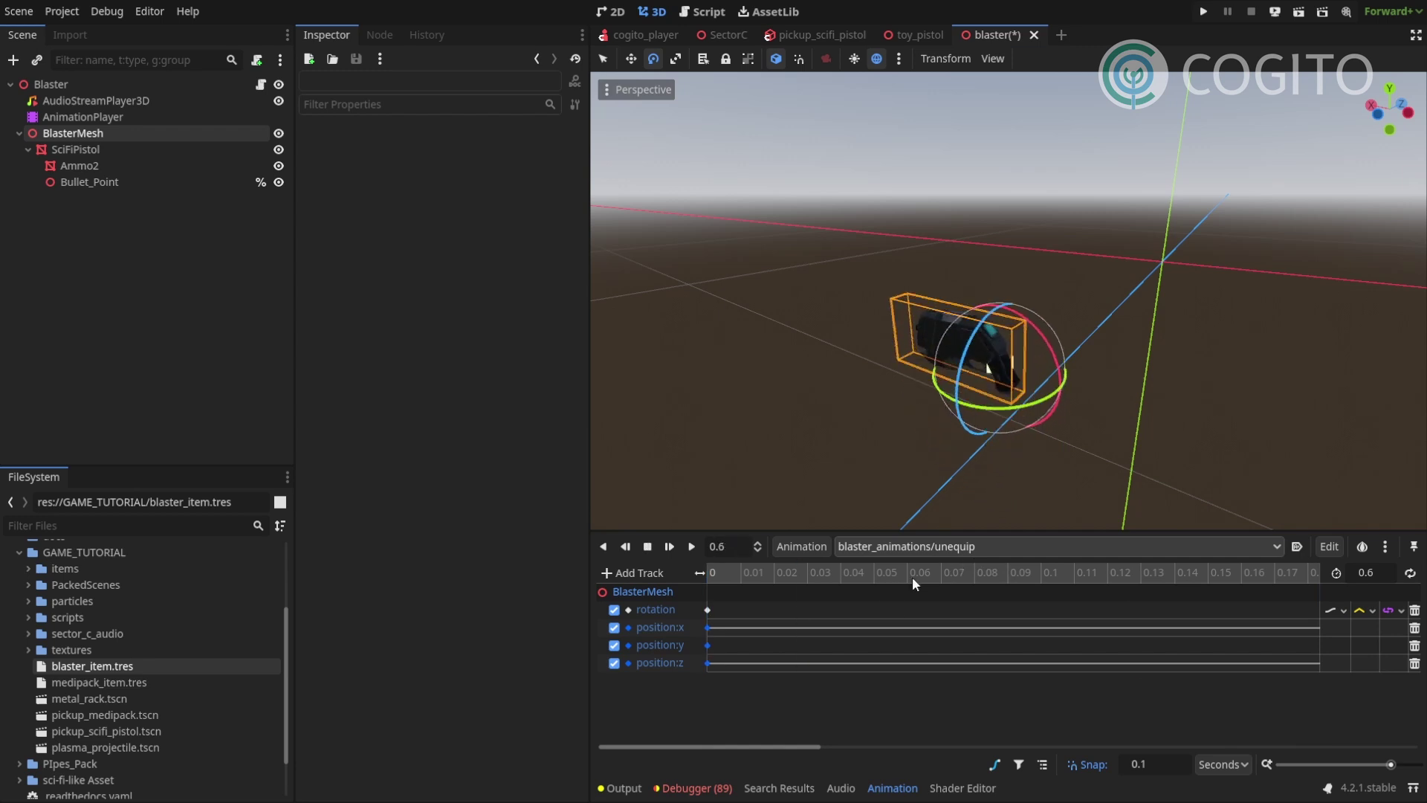
ctrl+scroll(891, 644, down, 3)
click(775, 636)
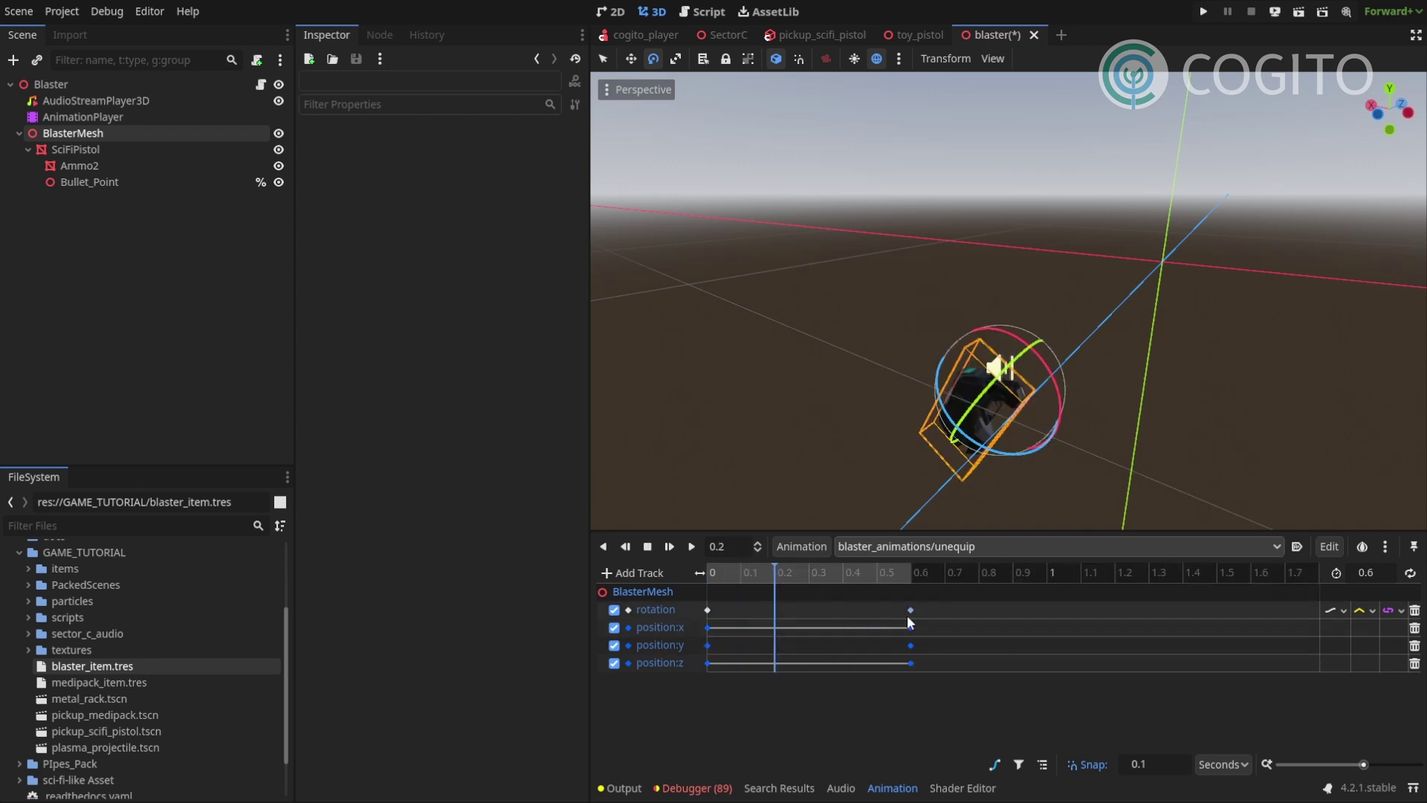
drag(938, 599, 832, 677)
click(726, 661)
mouse_move(727, 660)
mouse_down()
mouse_move(1000, 663)
mouse_move(729, 664)
mouse_up()
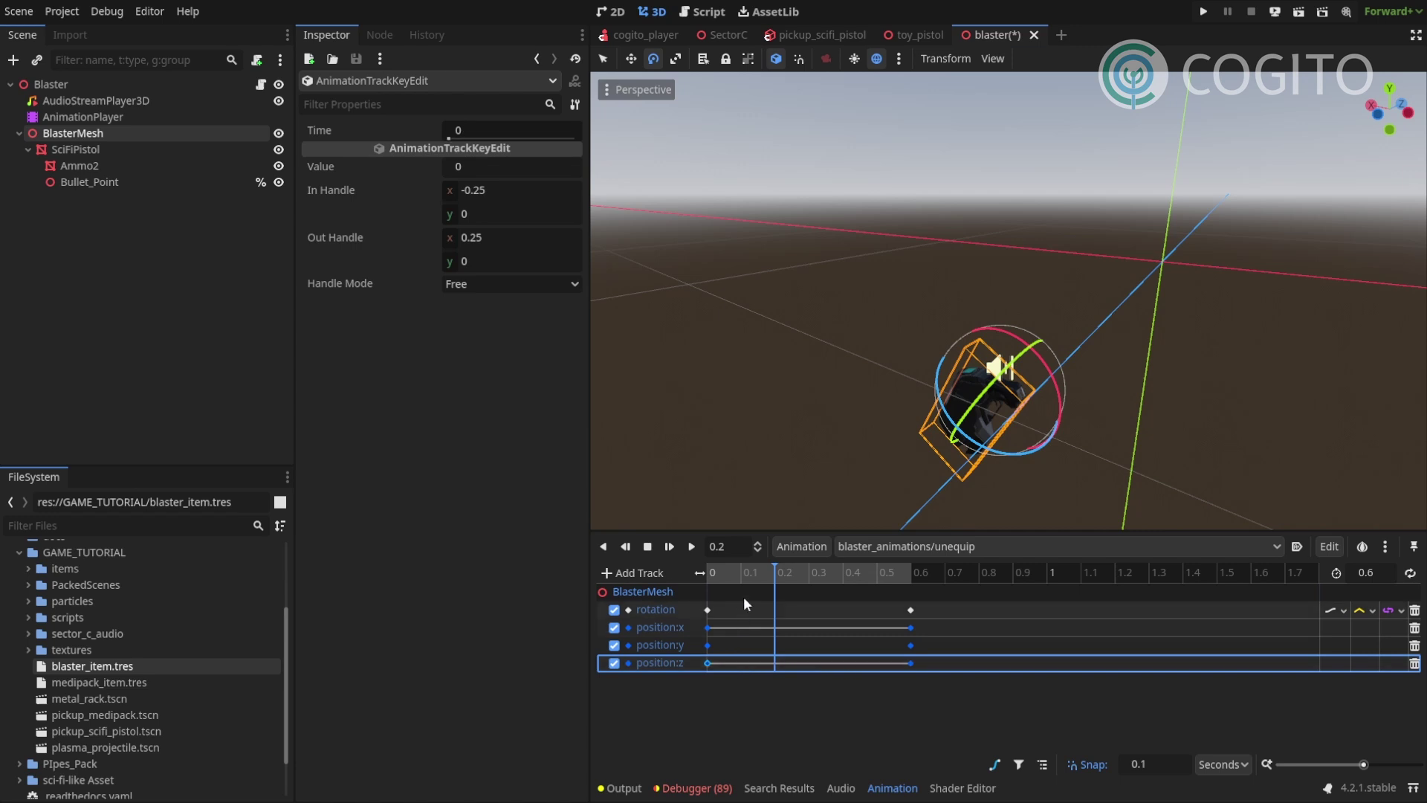
drag(744, 596, 1081, 658)
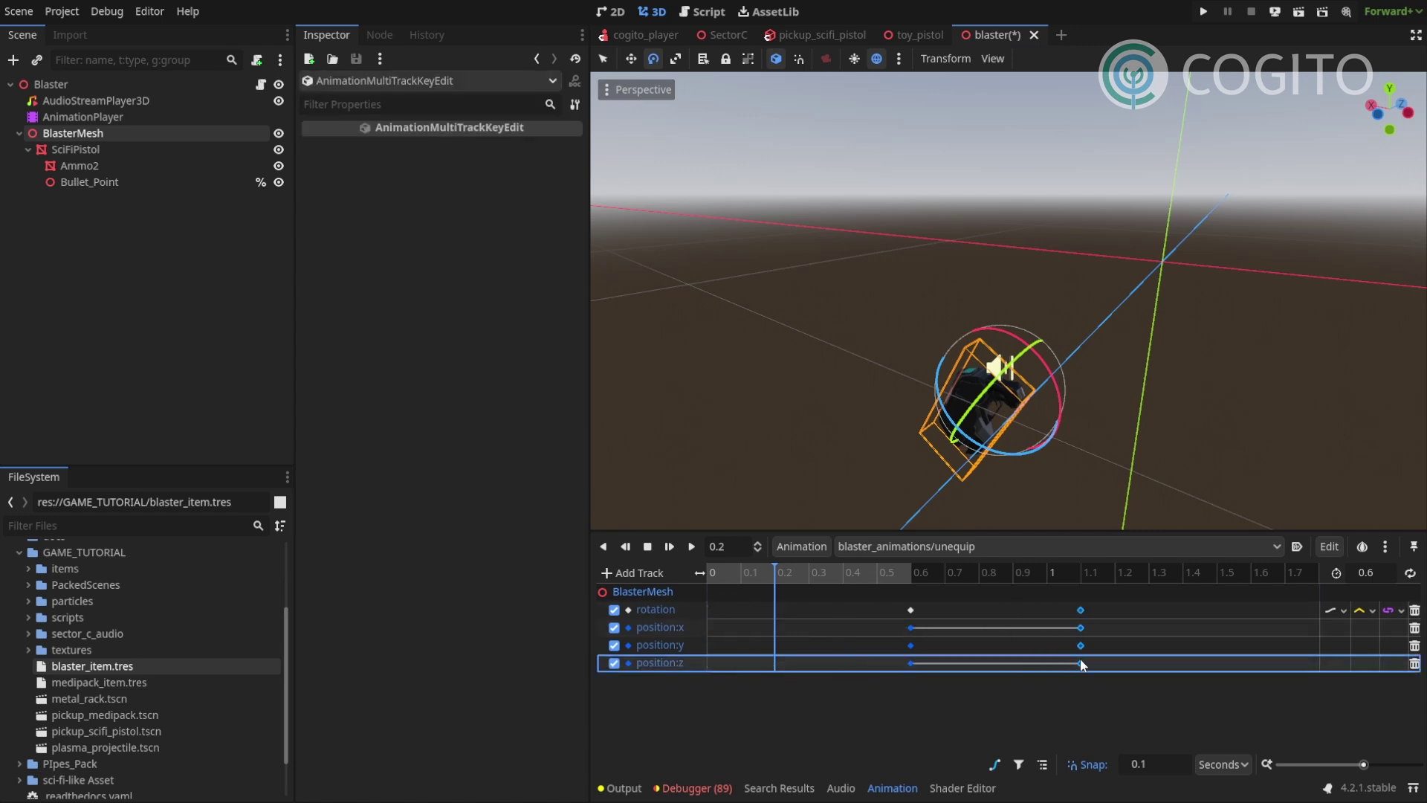
drag(877, 598, 872, 657)
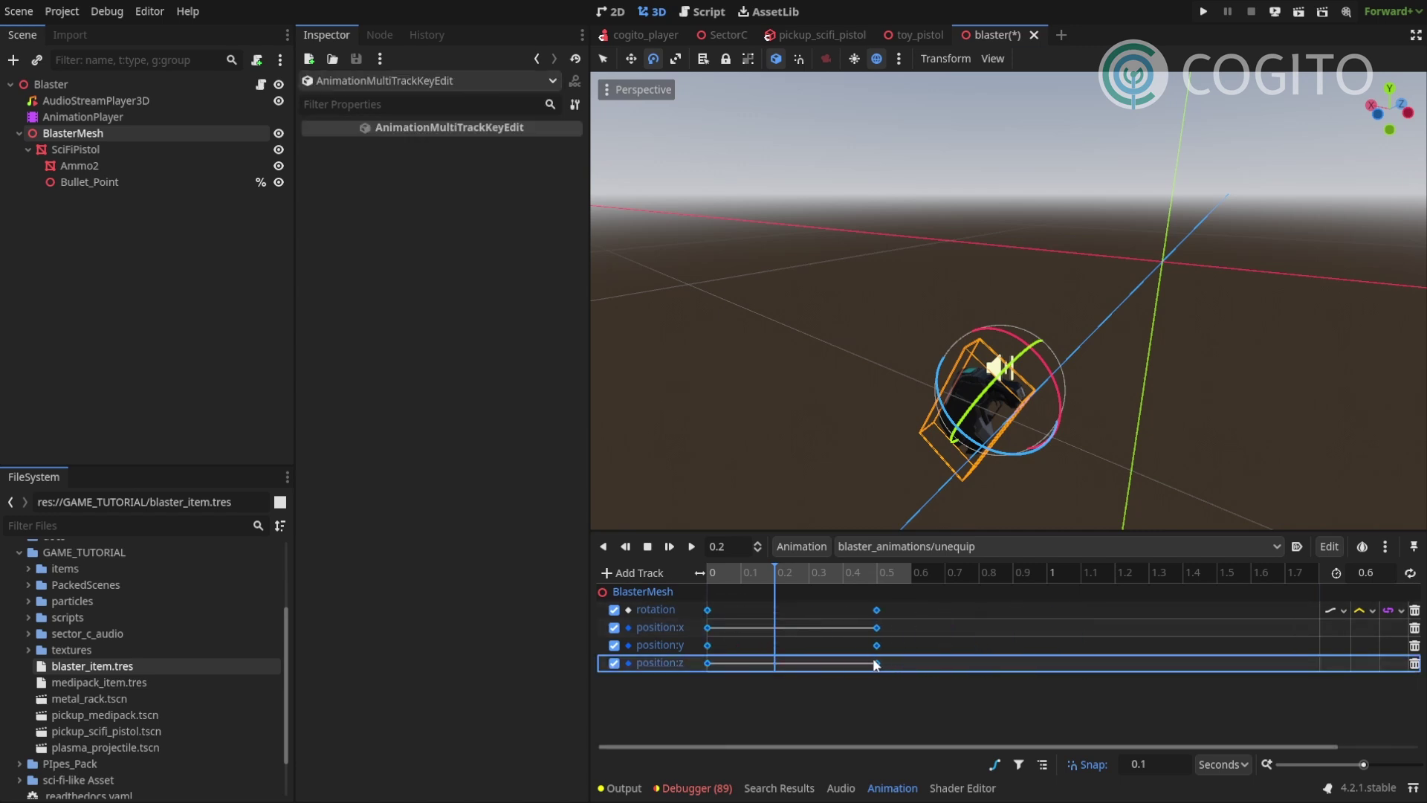
drag(935, 600, 875, 661)
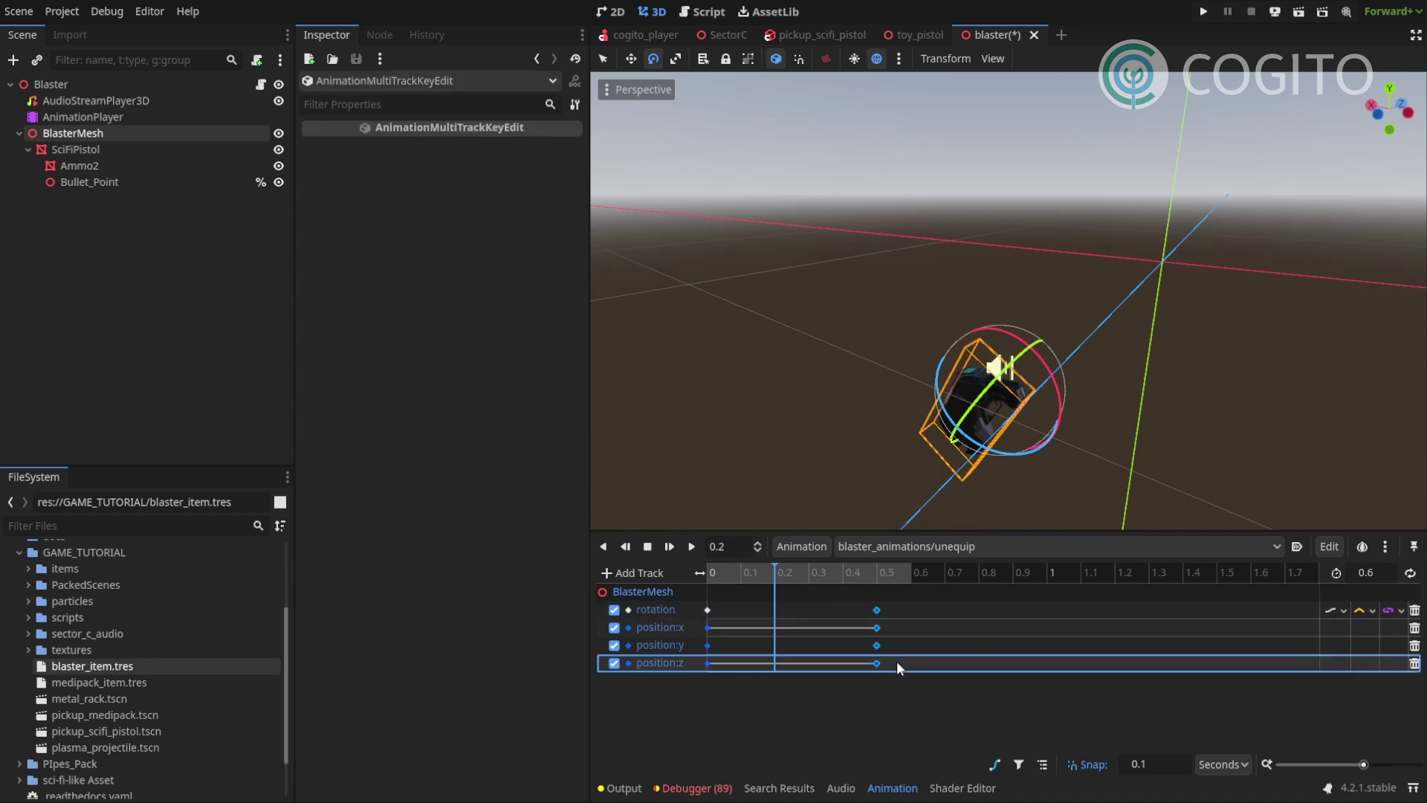
key(d)
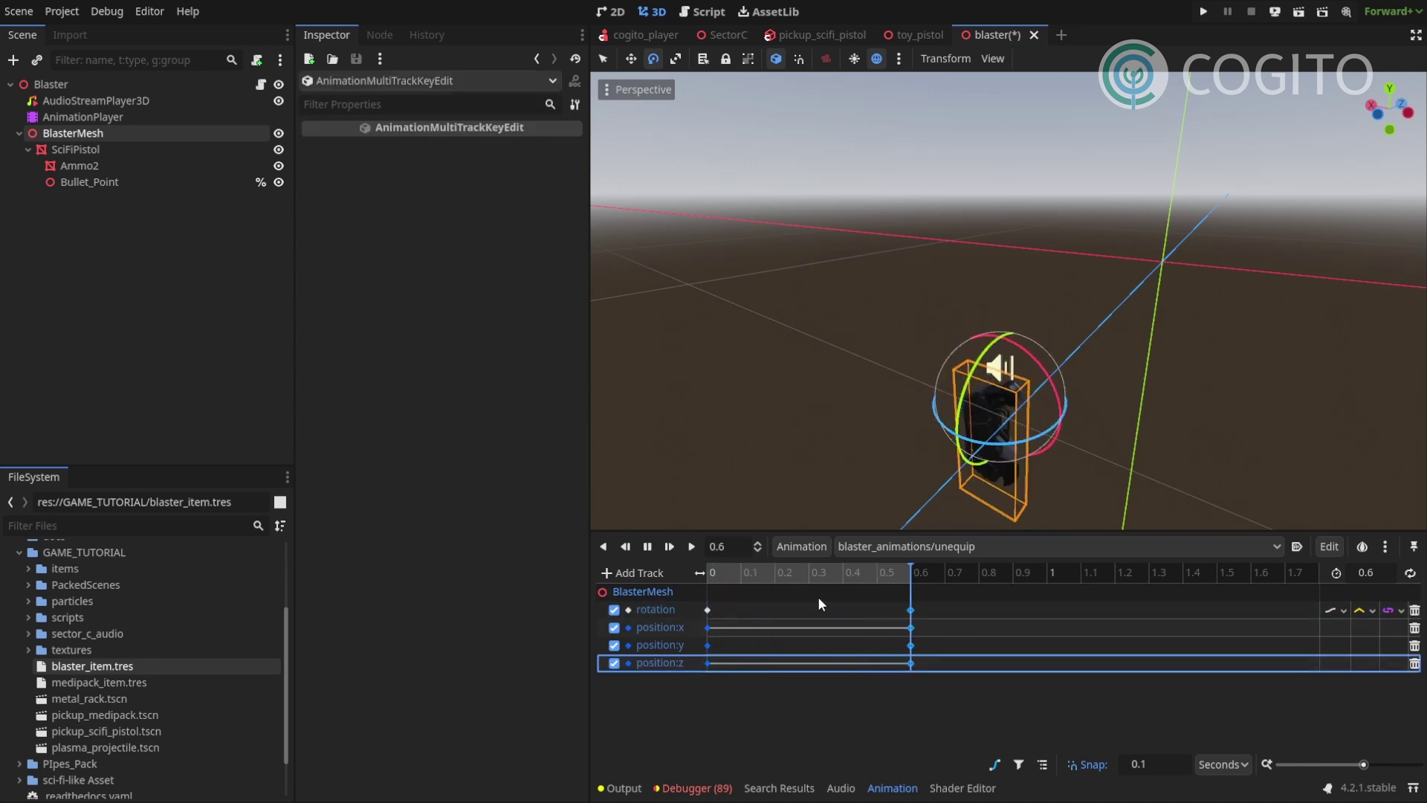
- Add a visible track for BlasterMesh to the unequip animation, with a visible-on keyframe at 0 s
click(734, 590)
click(201, 228)
click(109, 133)
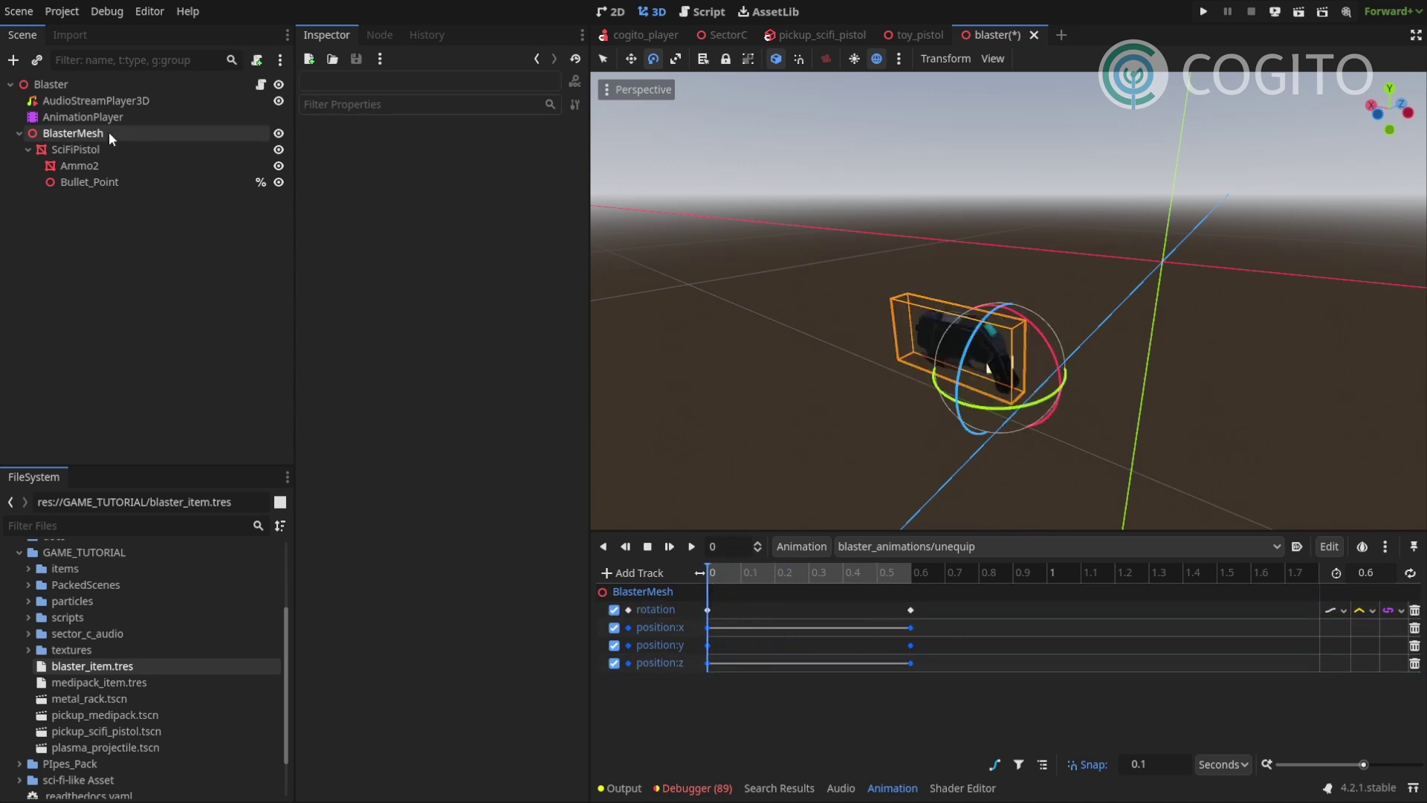
click(577, 370)
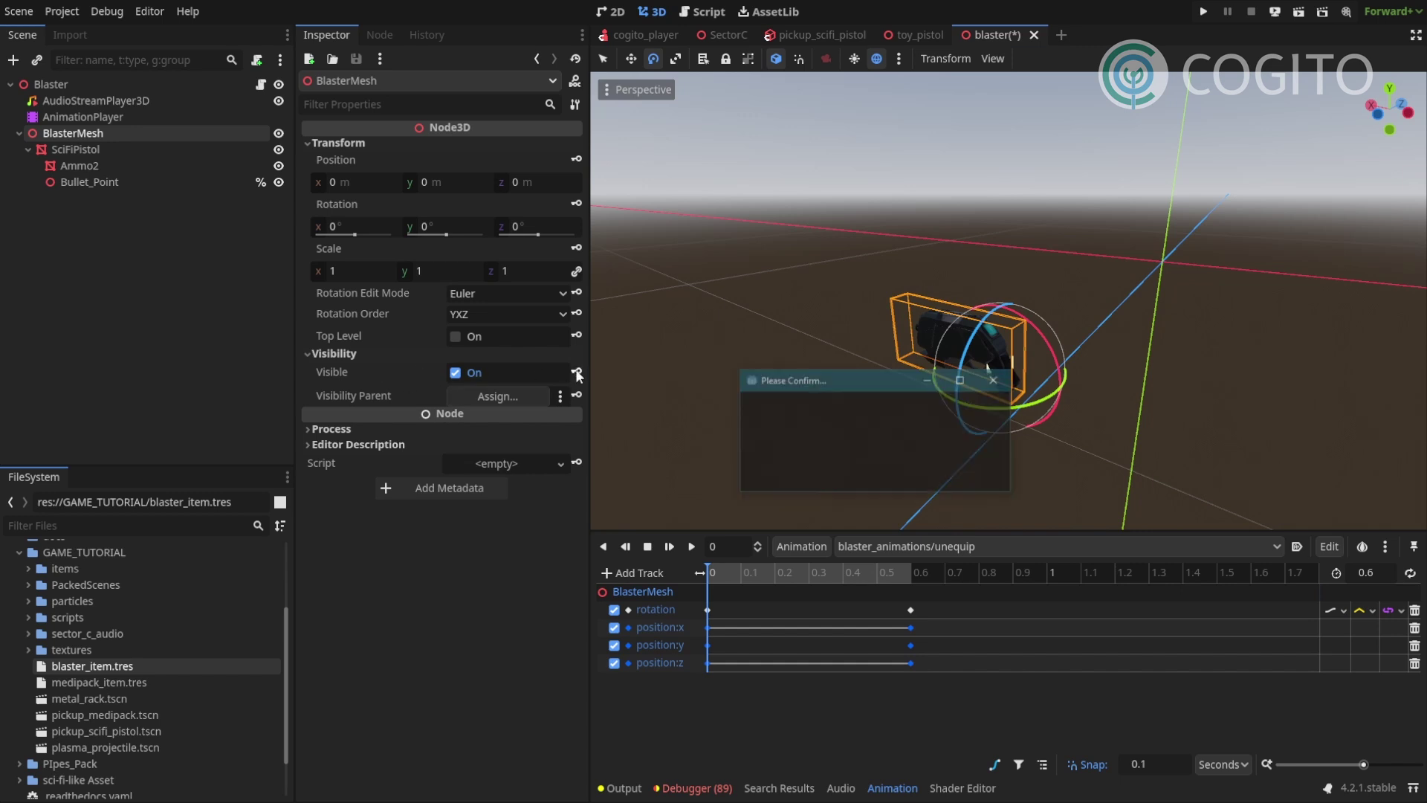
click(821, 477)
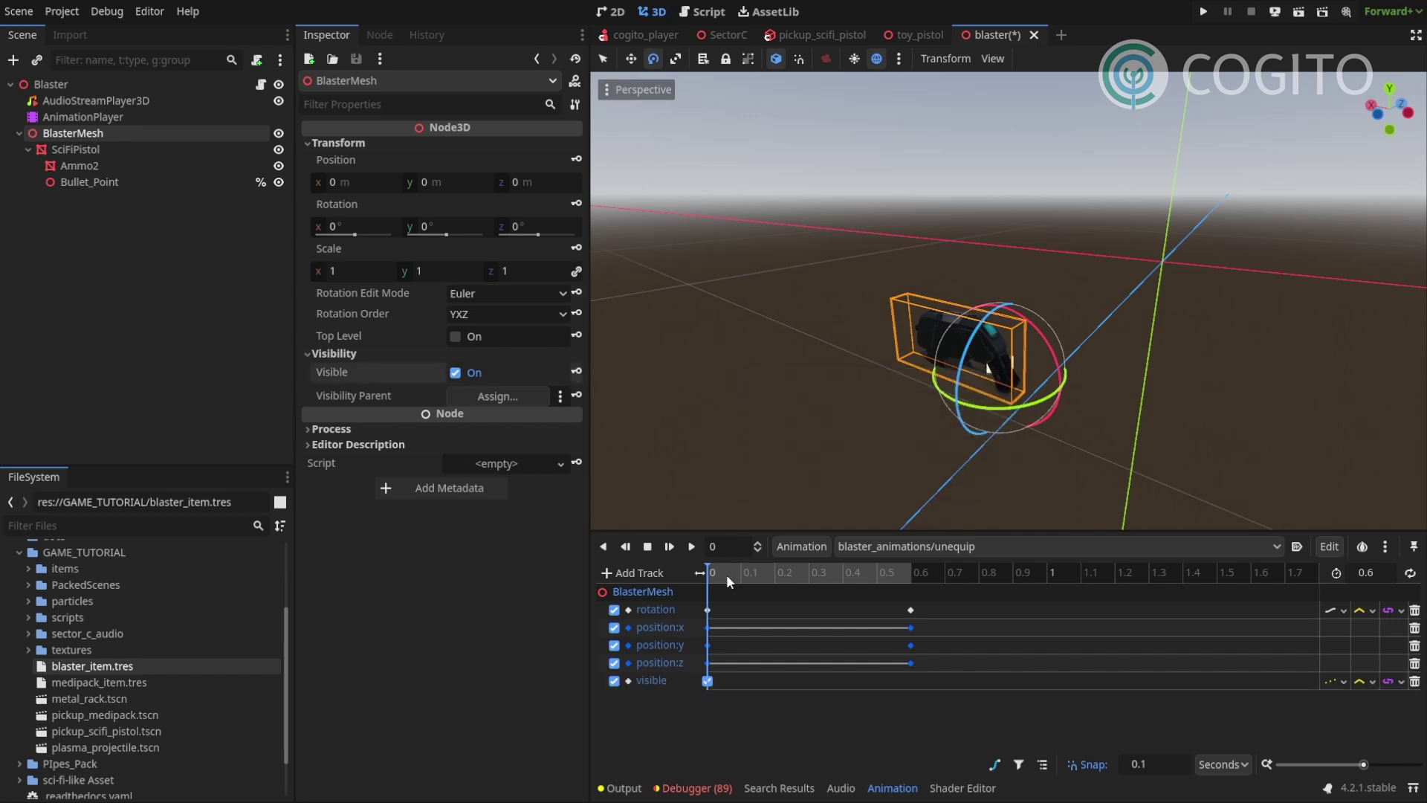
- Key BlasterMesh's visibility on at 0.5 s and off at 0.6 s in the unequip animation, and play it back
drag(725, 574, 932, 590)
ctrl+scroll(932, 590, up, 3)
mouse_move(1074, 577)
mouse_down()
mouse_move(1112, 576)
mouse_move(1081, 578)
mouse_up()
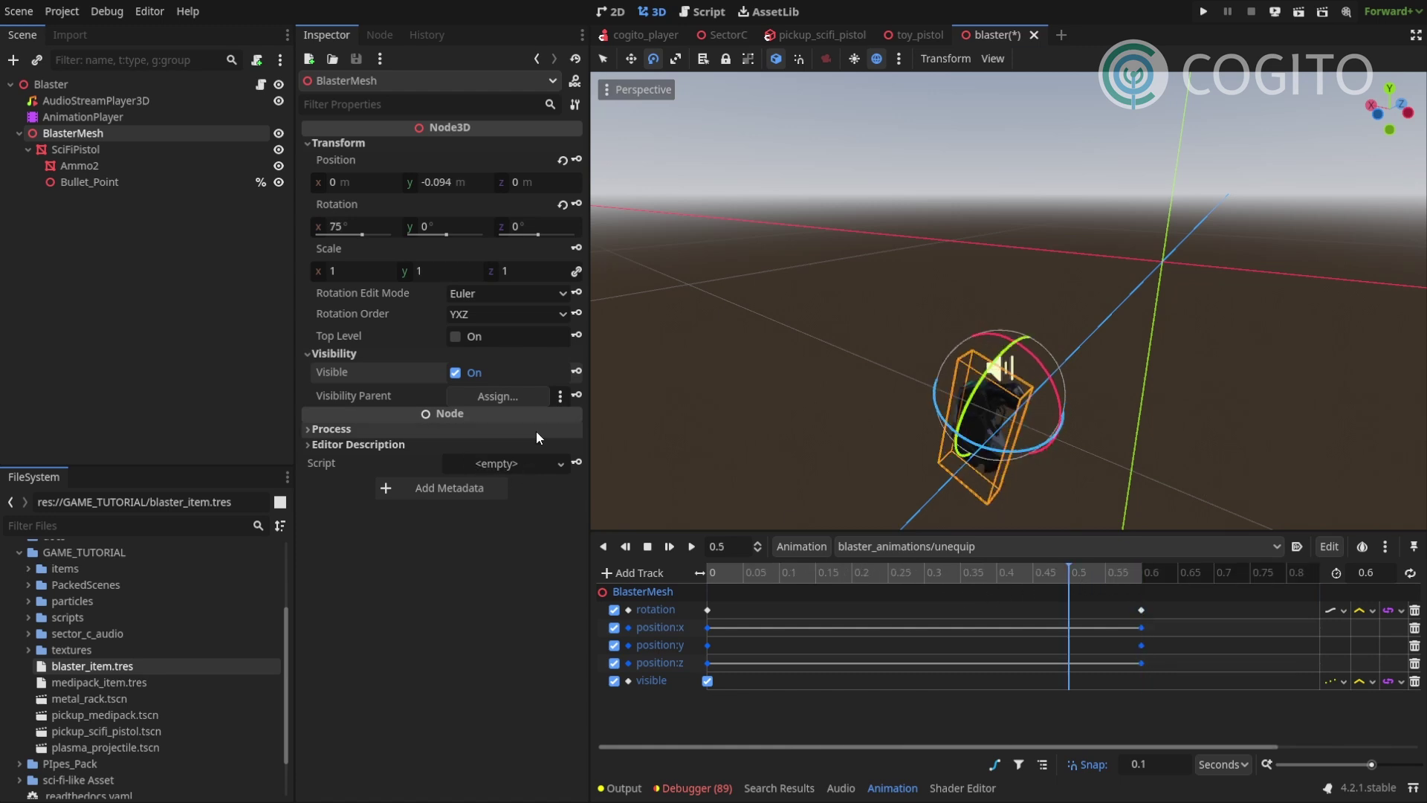
click(575, 371)
drag(1090, 579, 1141, 581)
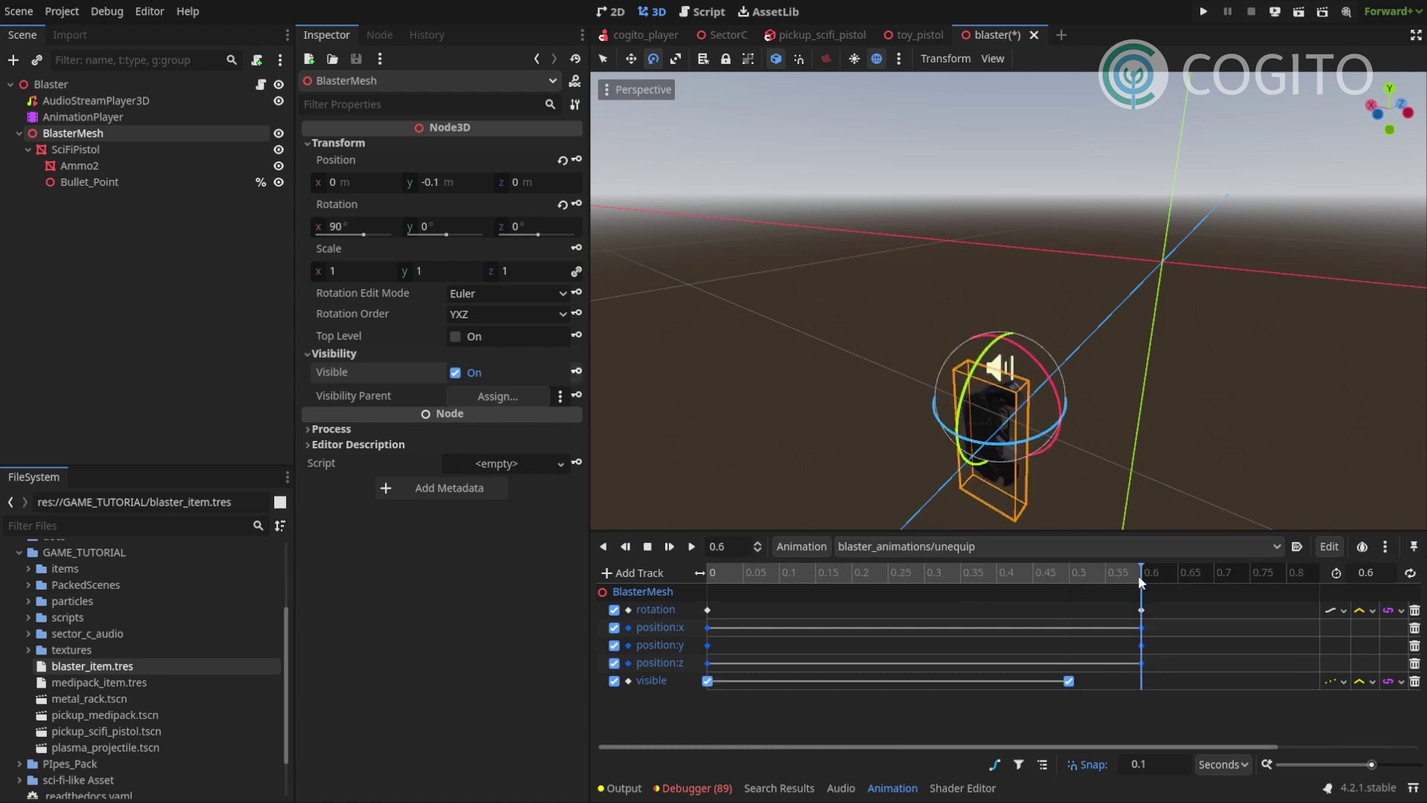
click(576, 370)
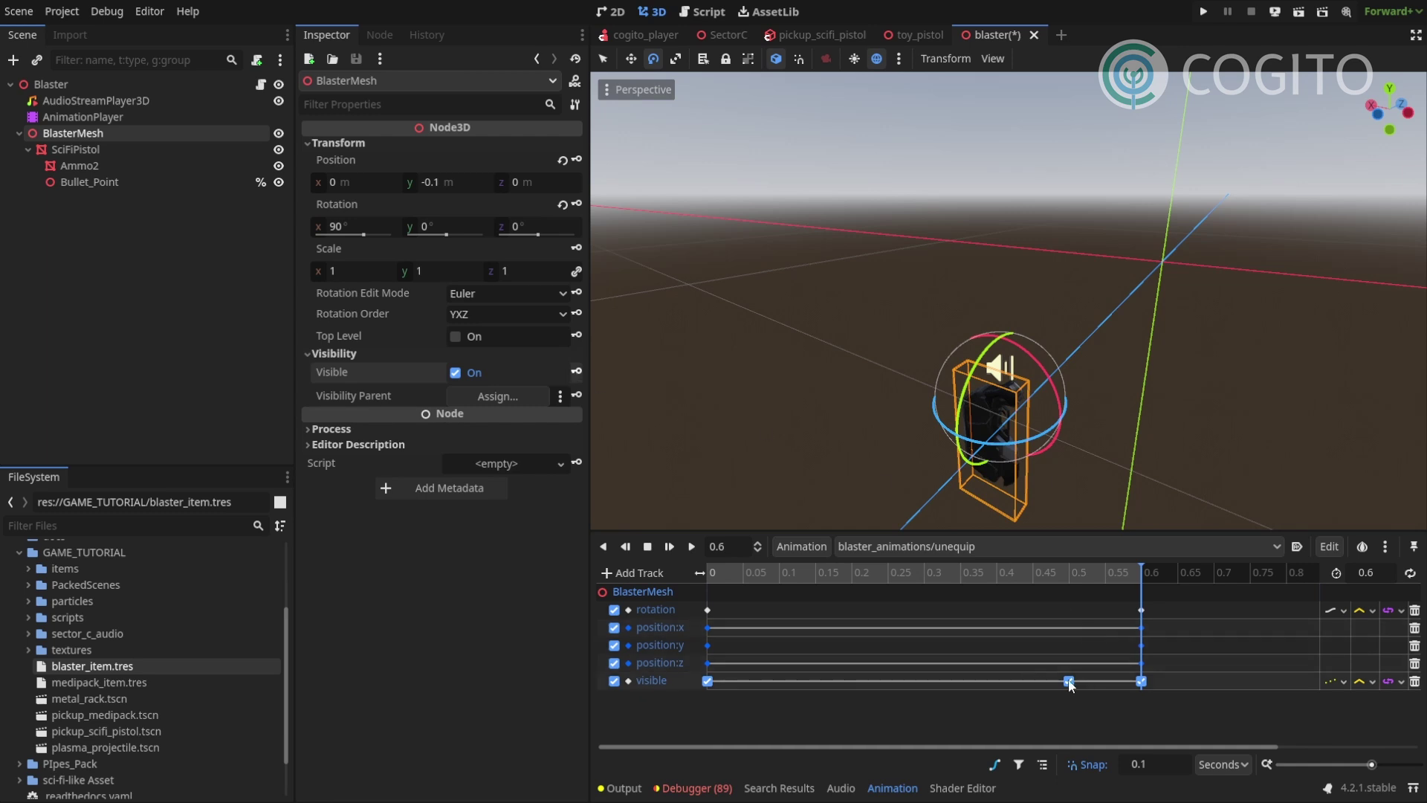
click(456, 372)
click(577, 372)
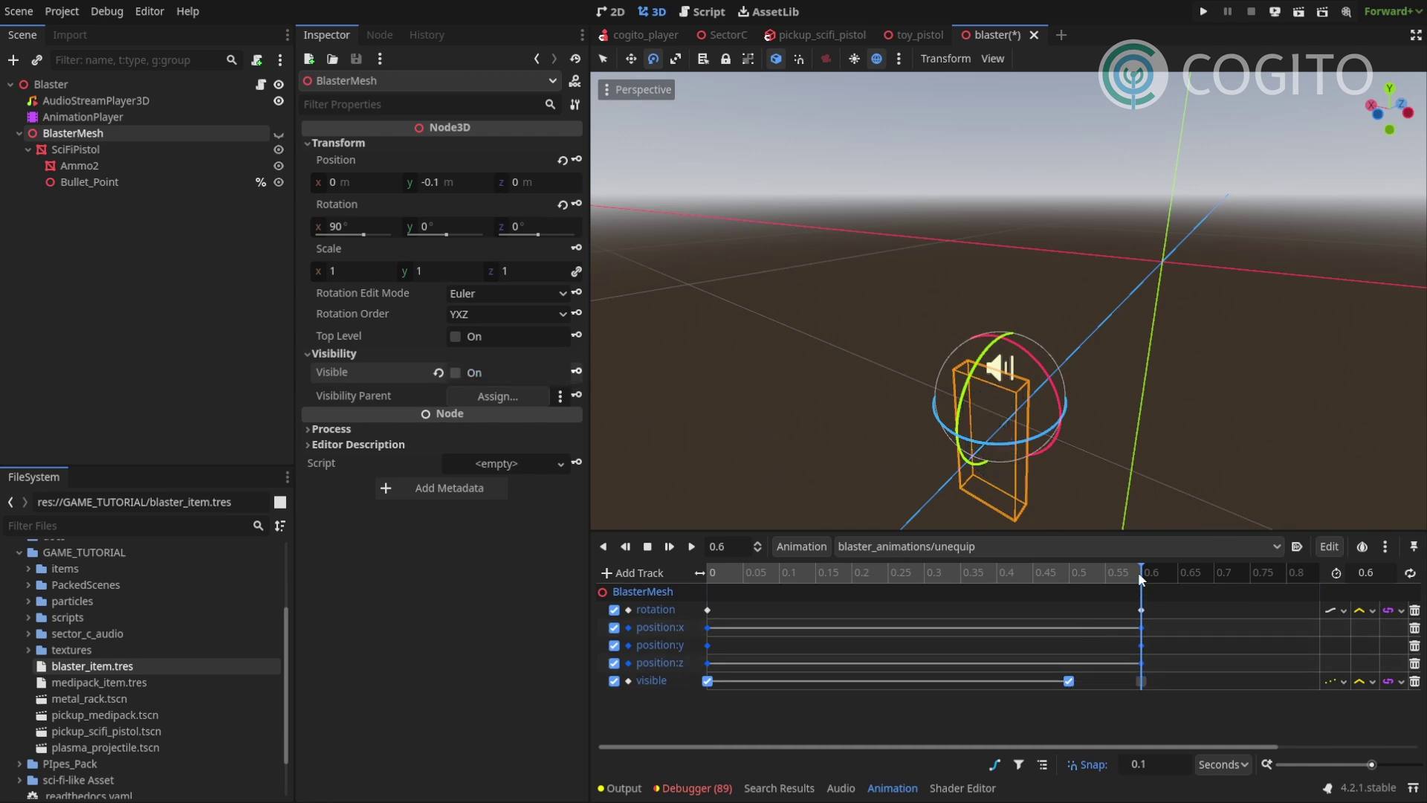
key(shift+d)
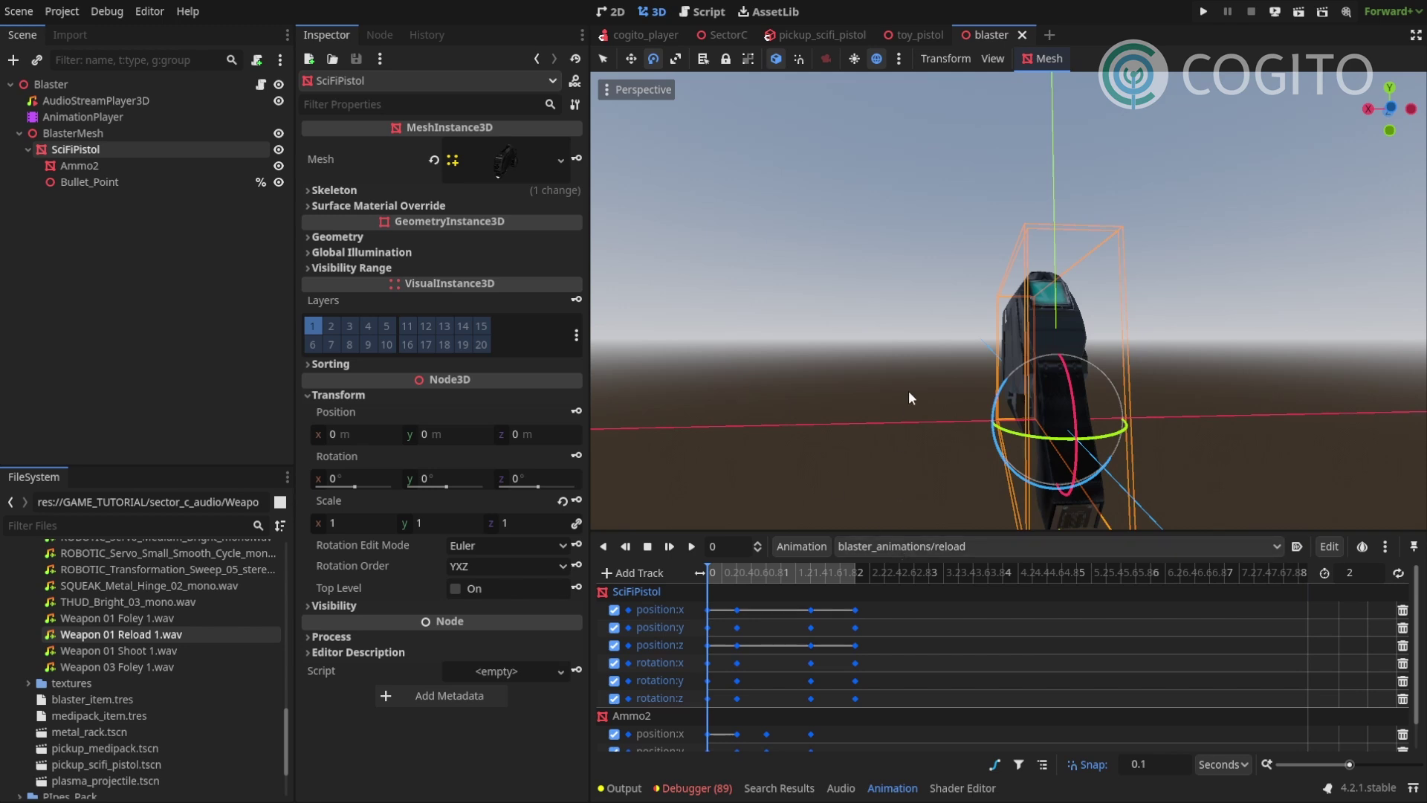
middle_drag(908, 390, 973, 421)
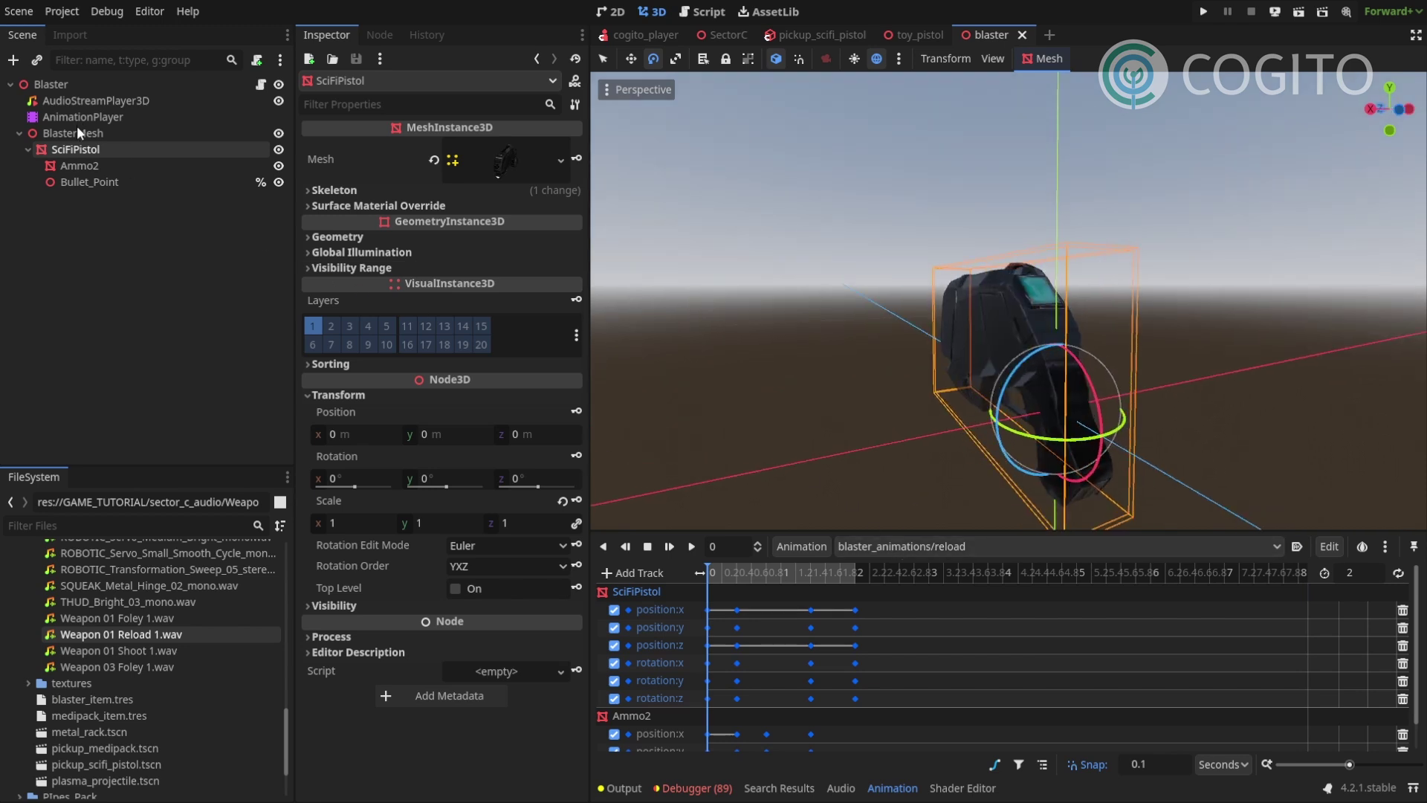
- Set the Blaster root node's Anim Equip property to blaster_animations/equip, matching the name in the animation list
click(71, 83)
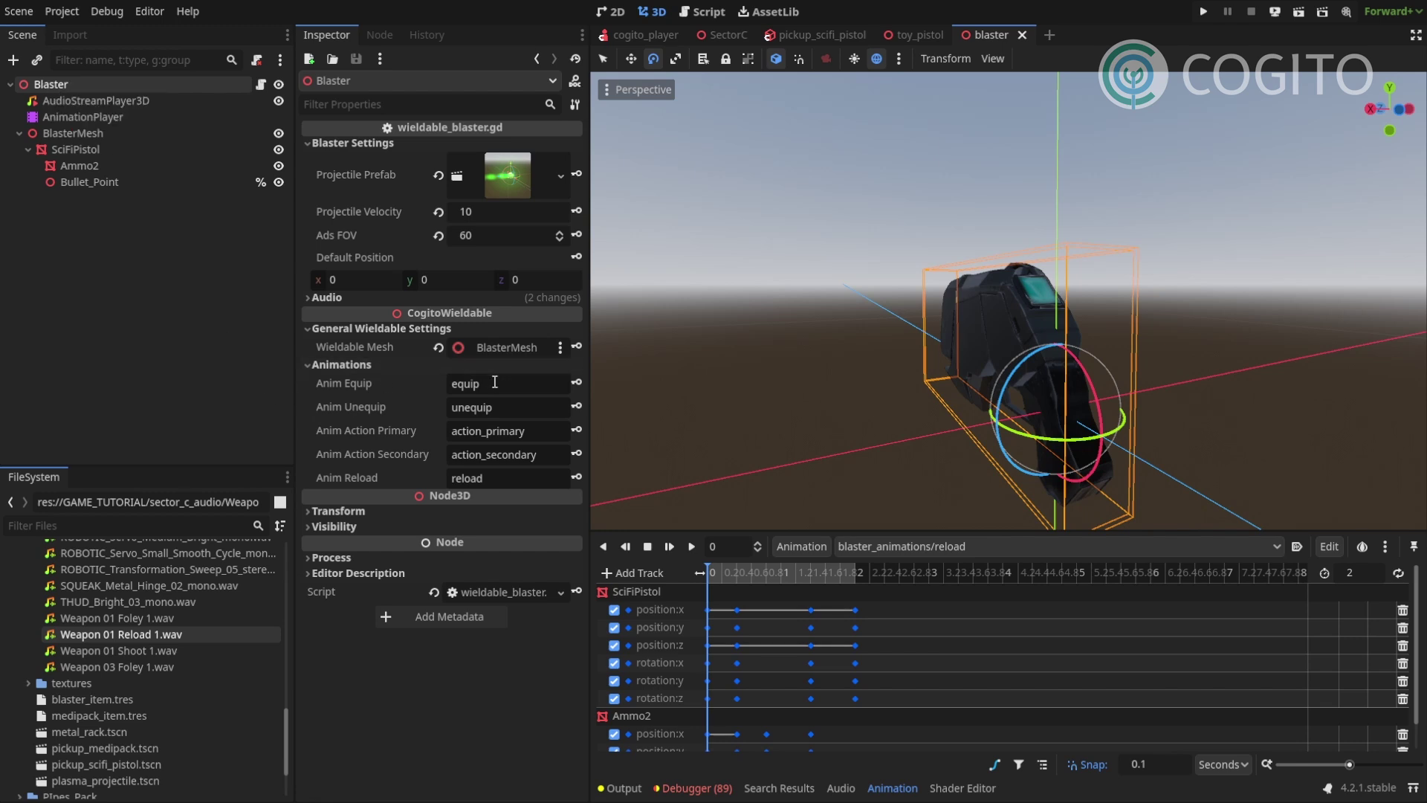
click(876, 546)
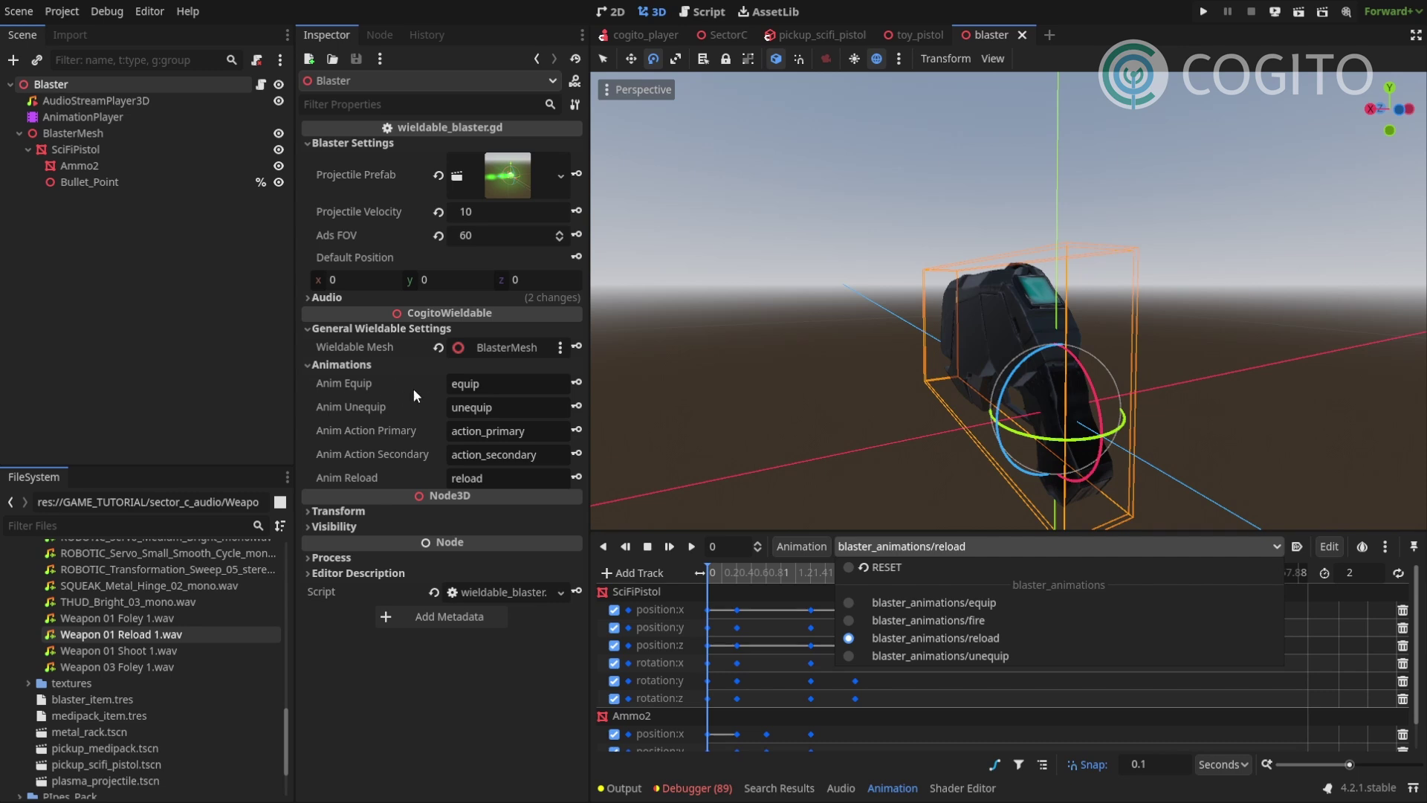
click(484, 377)
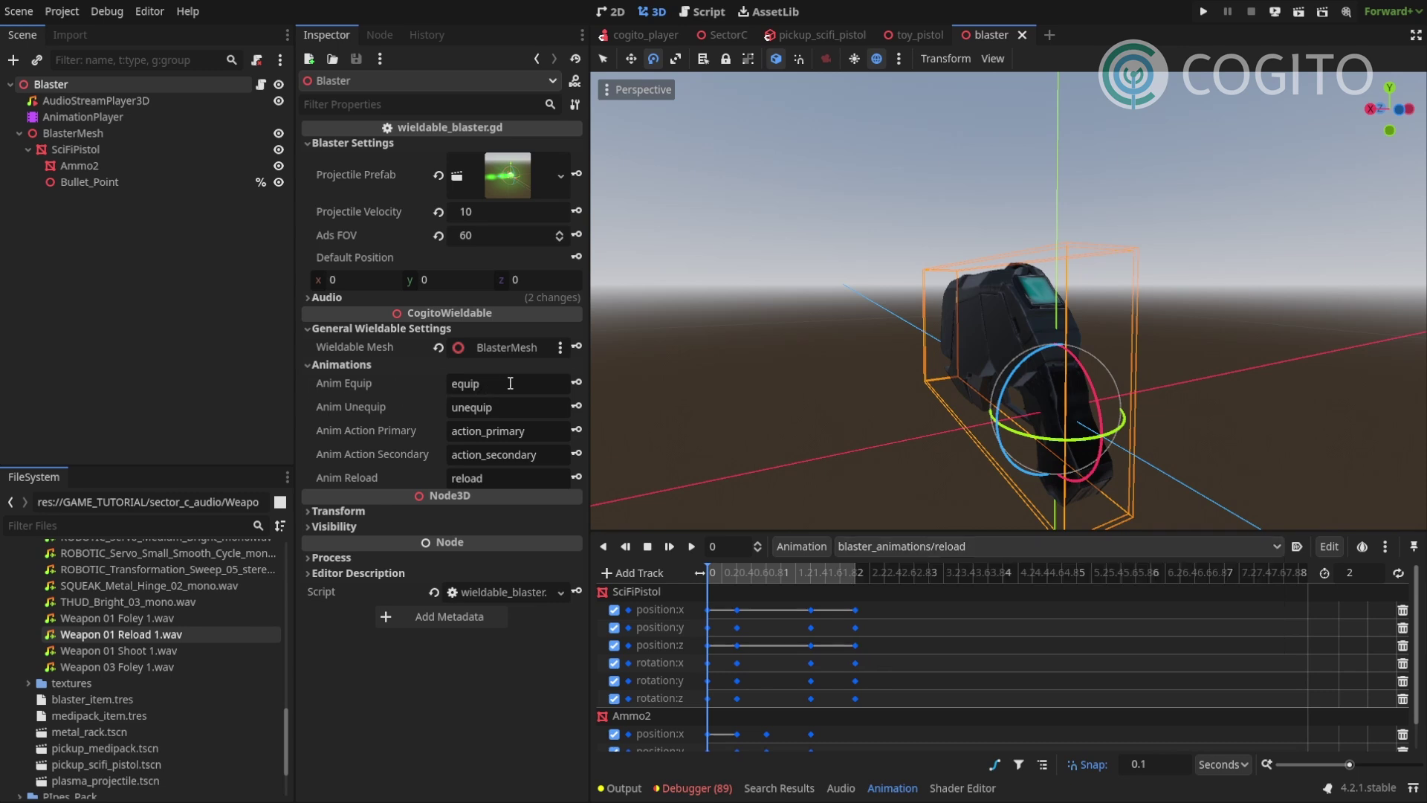
double_click(483, 377)
text(blaster_animations)
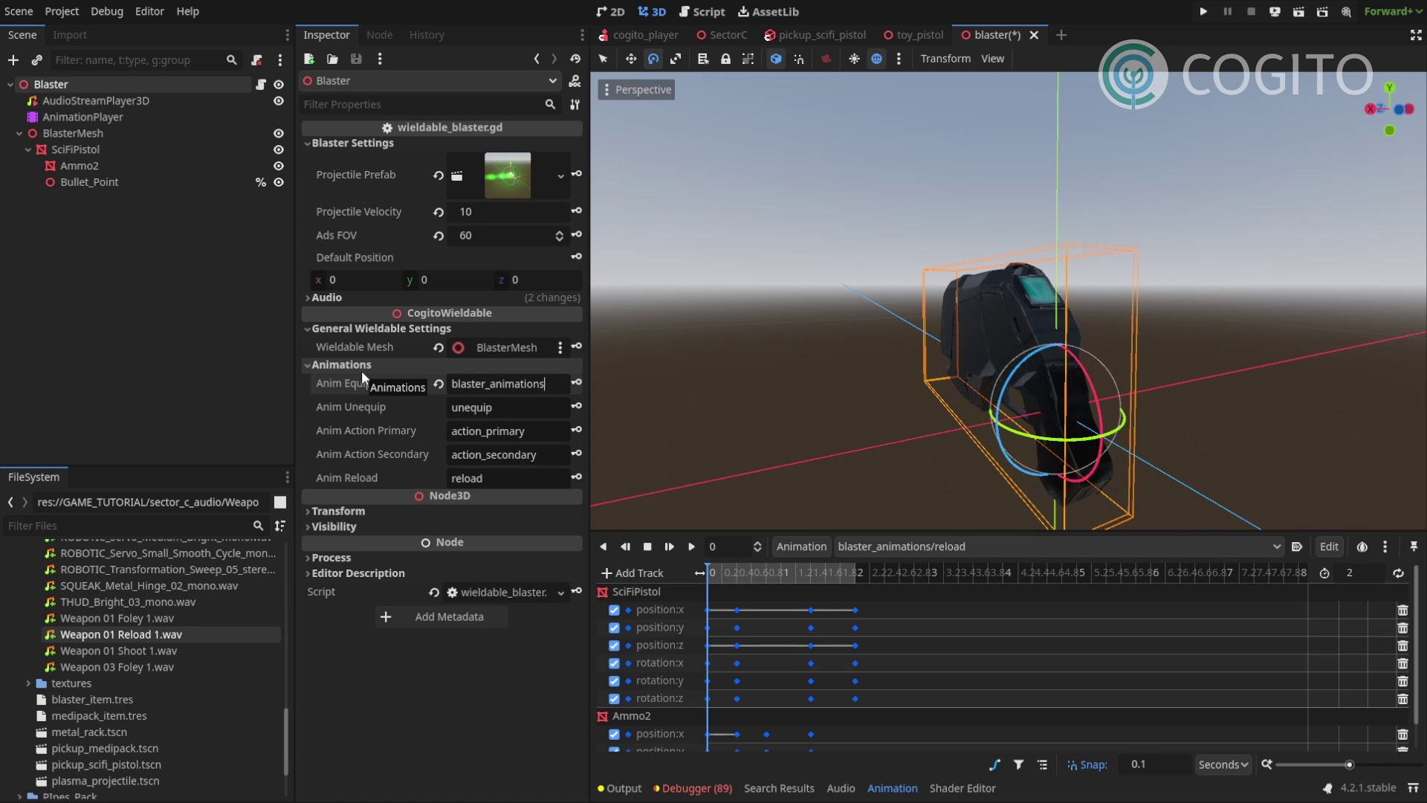
text(/equip)
key(Return)
- Copy the equip animation path into the Blaster's Anim Unequip property and change it to blaster_animations/unequip
key(ctrl+c)
double_click(508, 408)
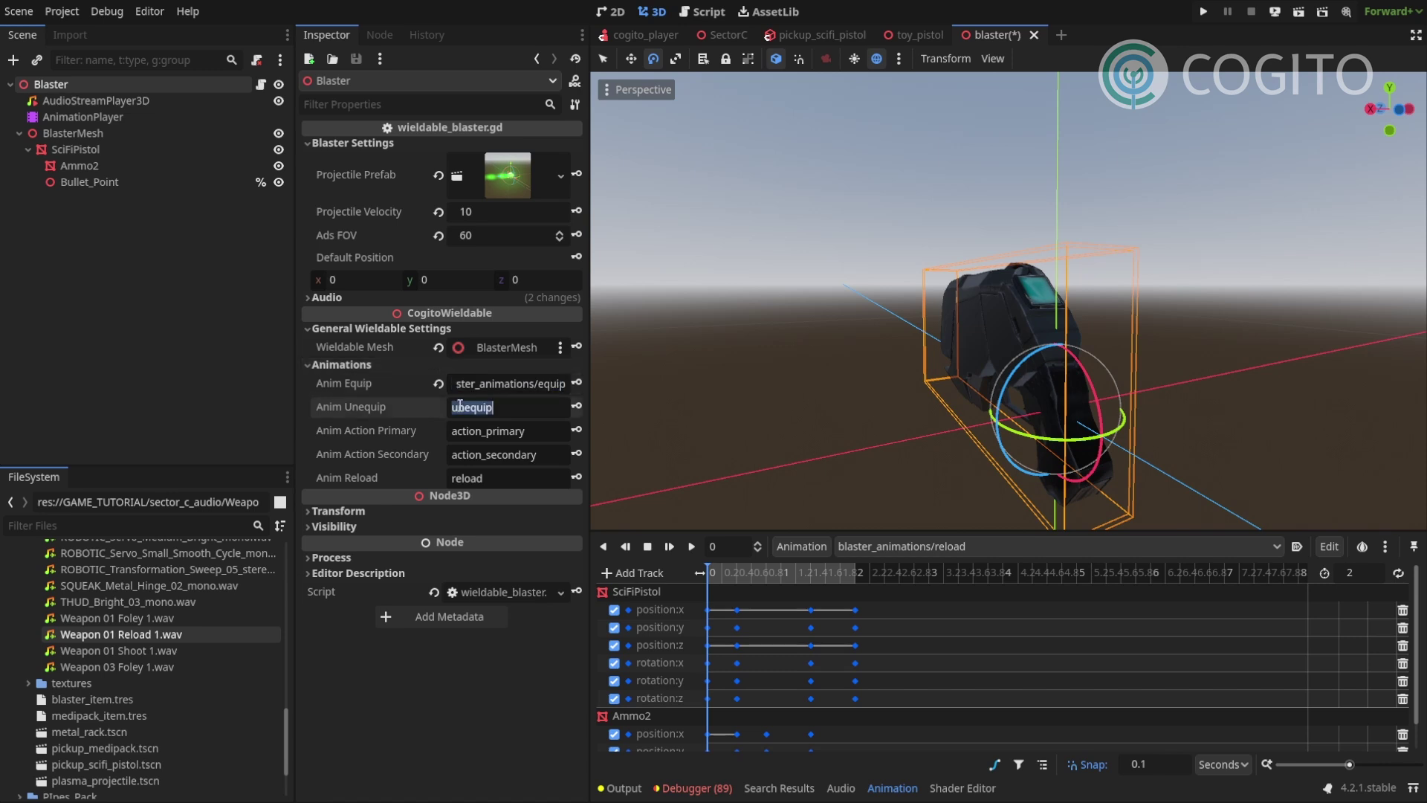
key(ctrl+v)
click(544, 407)
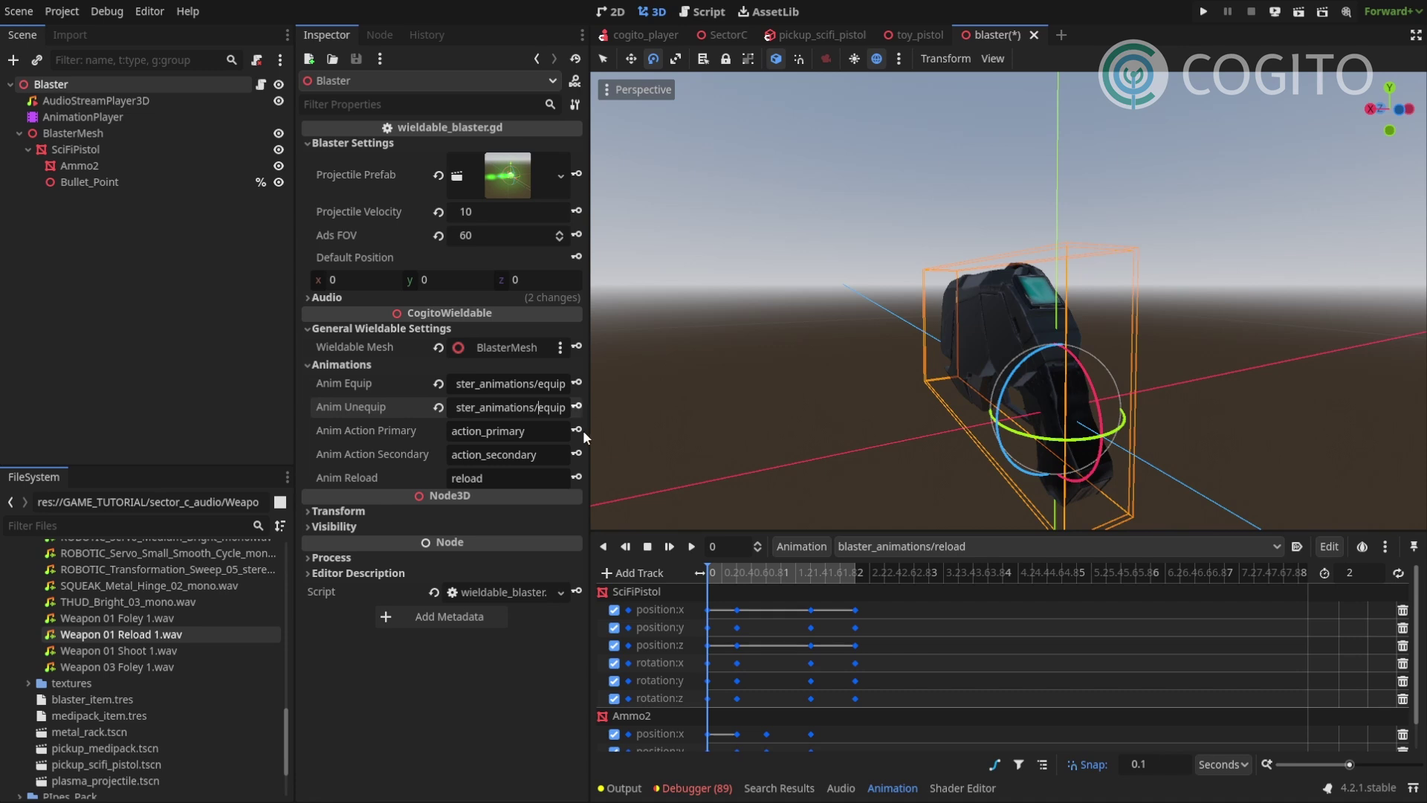
key(Return)
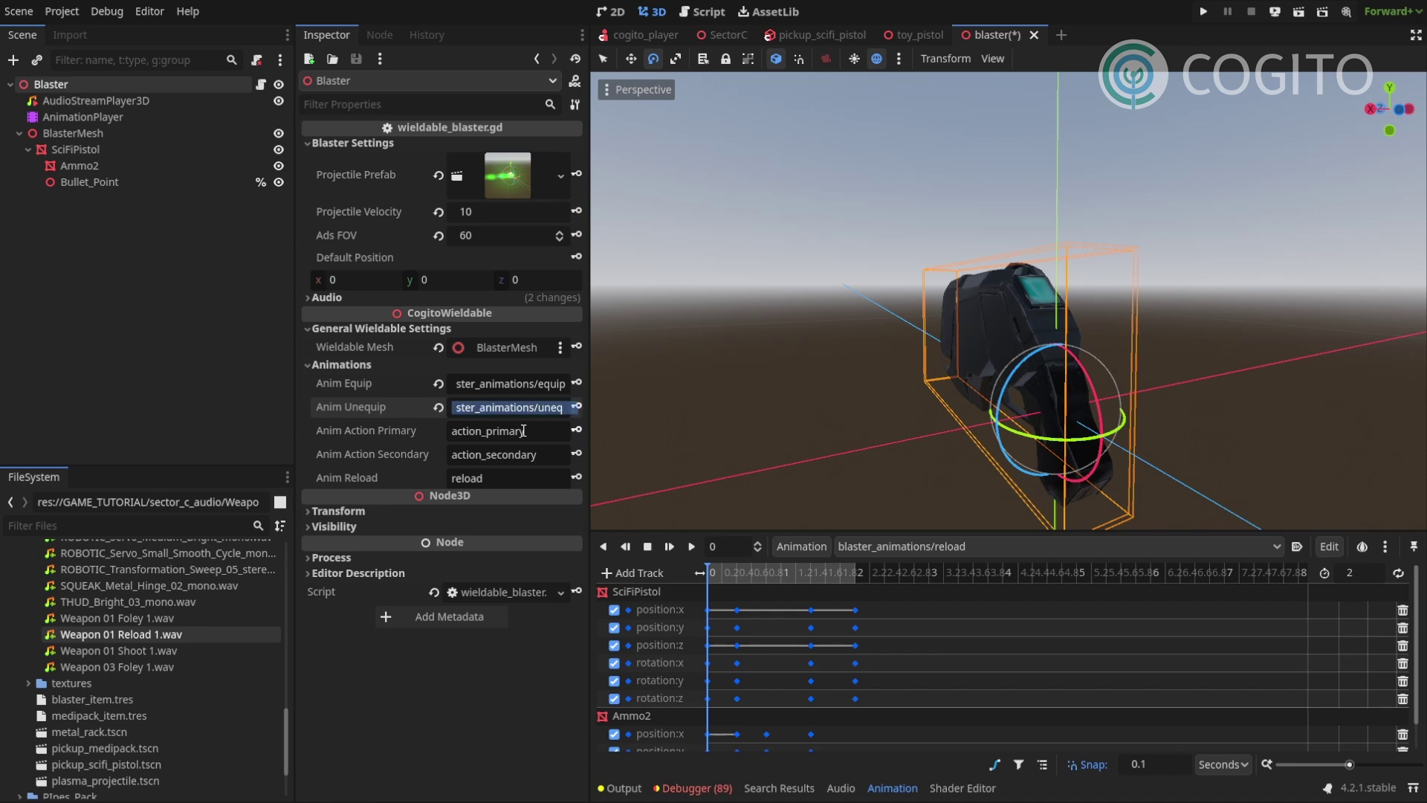
- Set the Blaster's Anim Action Primary property to blaster_animations/fire
double_click(512, 430)
text(blaster_animations/unequip)
double_click(530, 431)
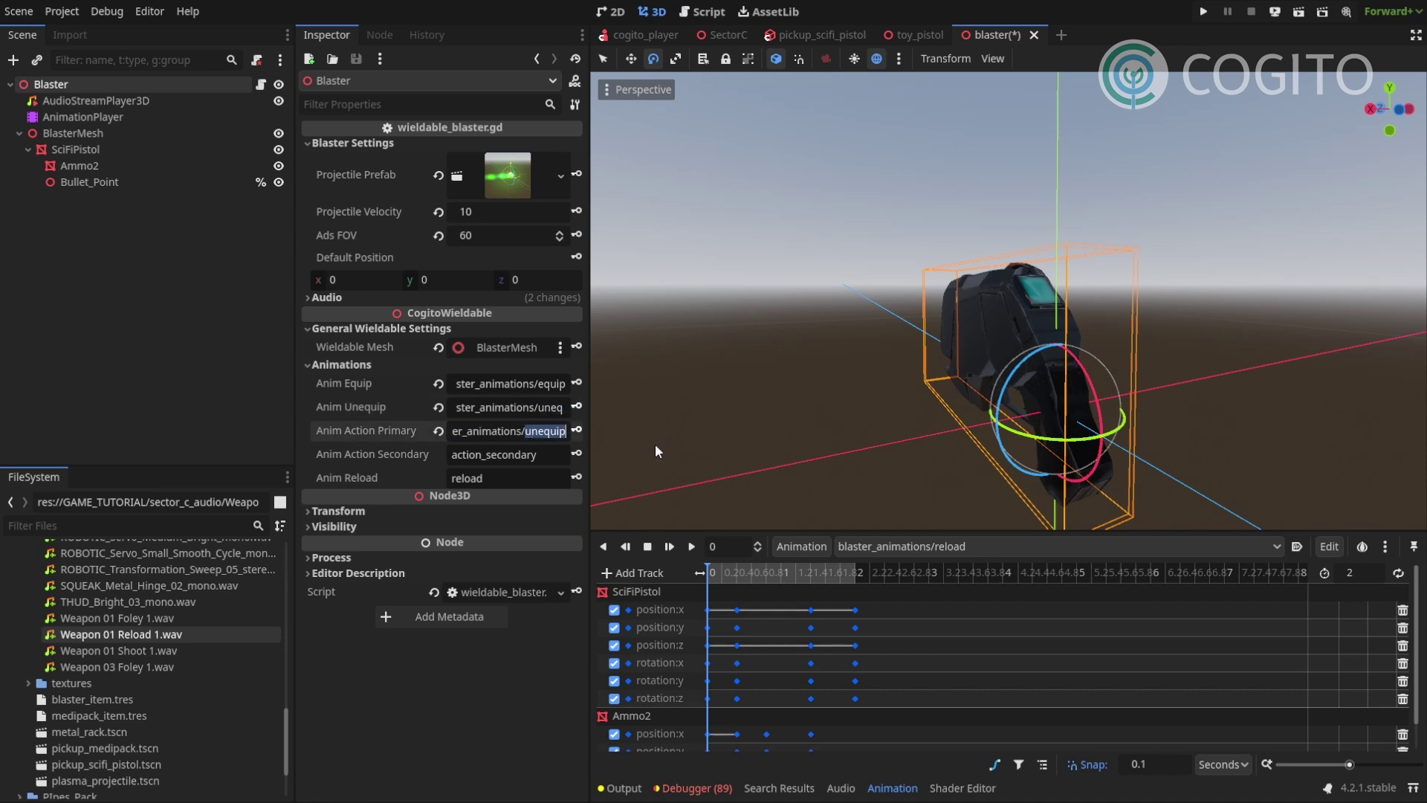
key(BackSpace)
text(fire)
key(Tab)
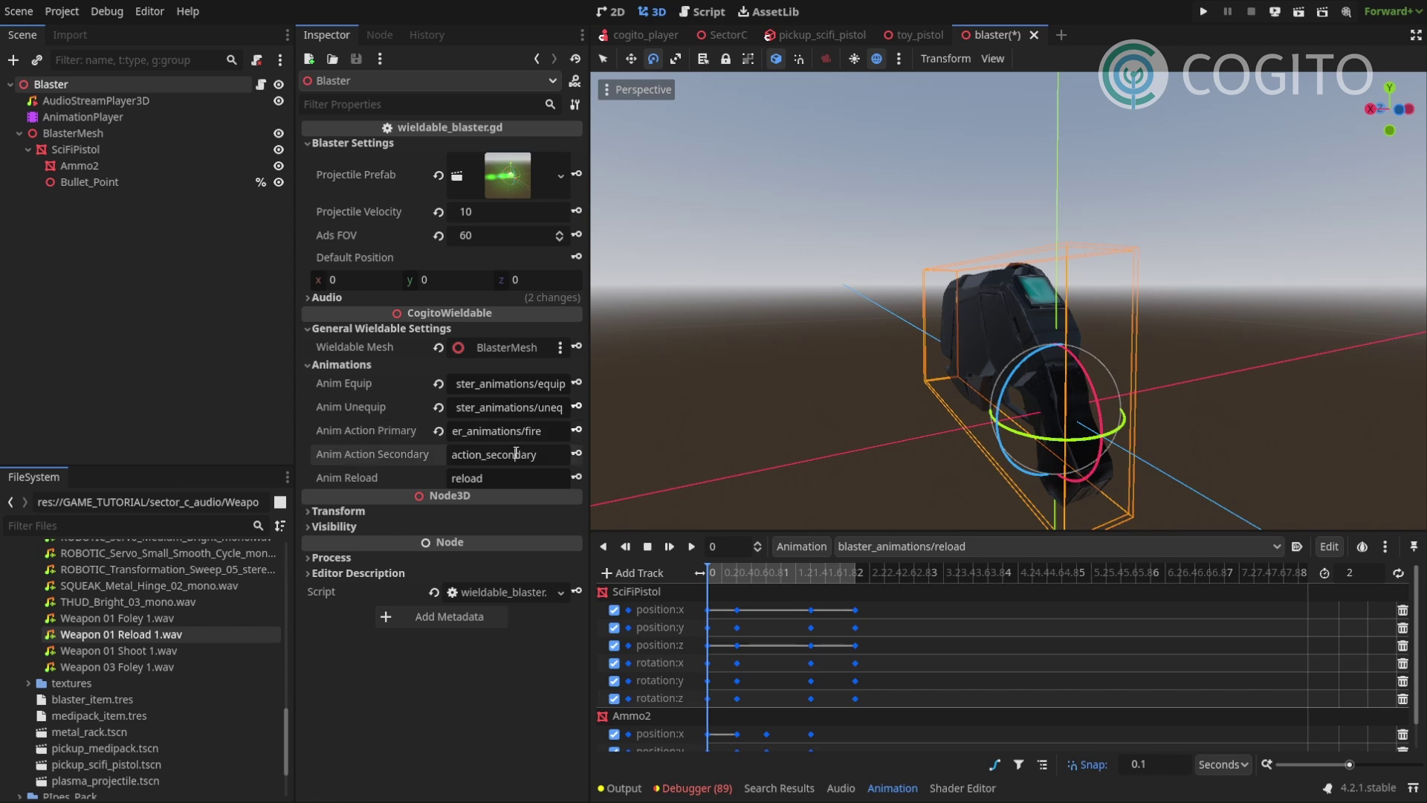
- Set the Blaster's Anim Reload property to blaster_animations/reload and save the scene
key(Tab)
text(er_animations/unequip)
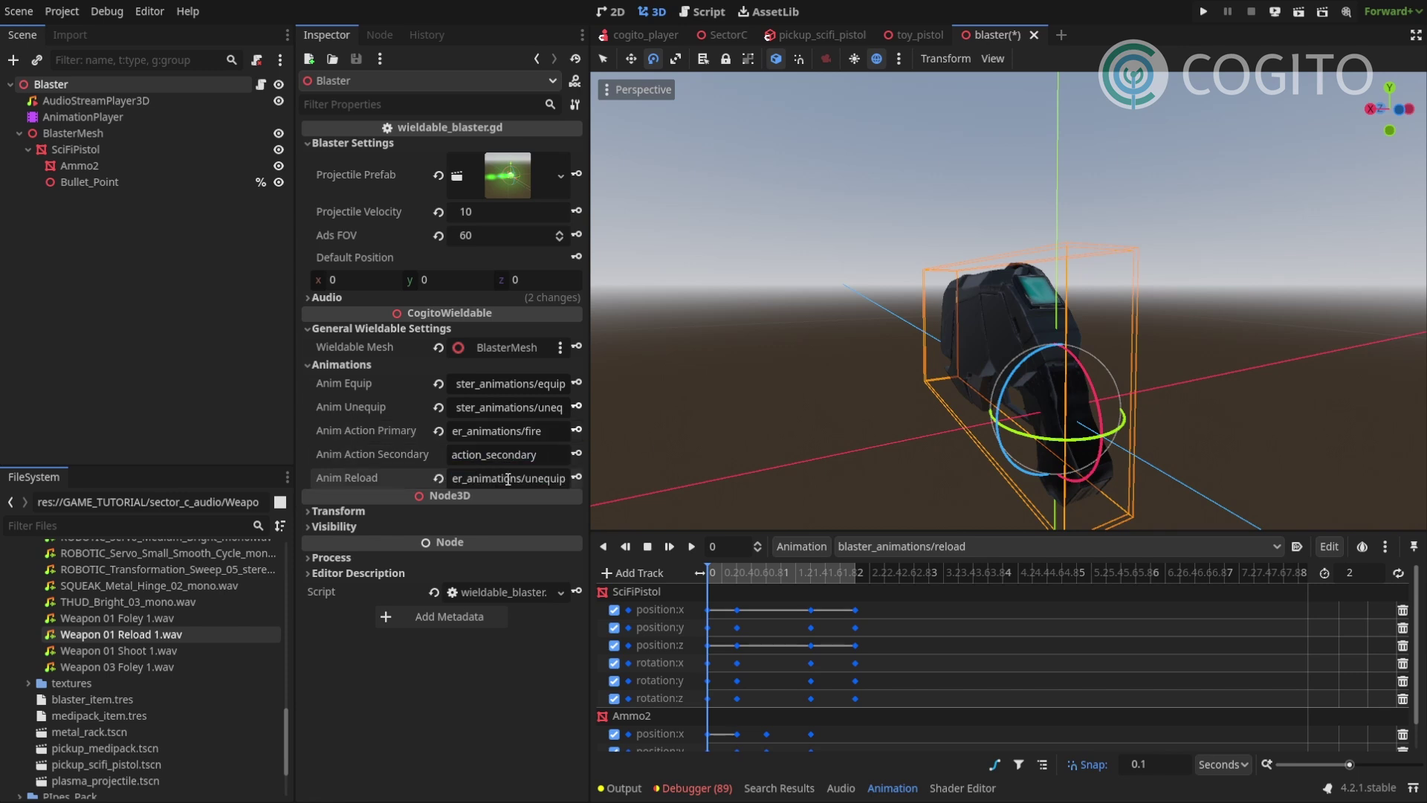
key(BackSpace)
key(BackSpace)
key(BackSpace)
key(ctrl+s)
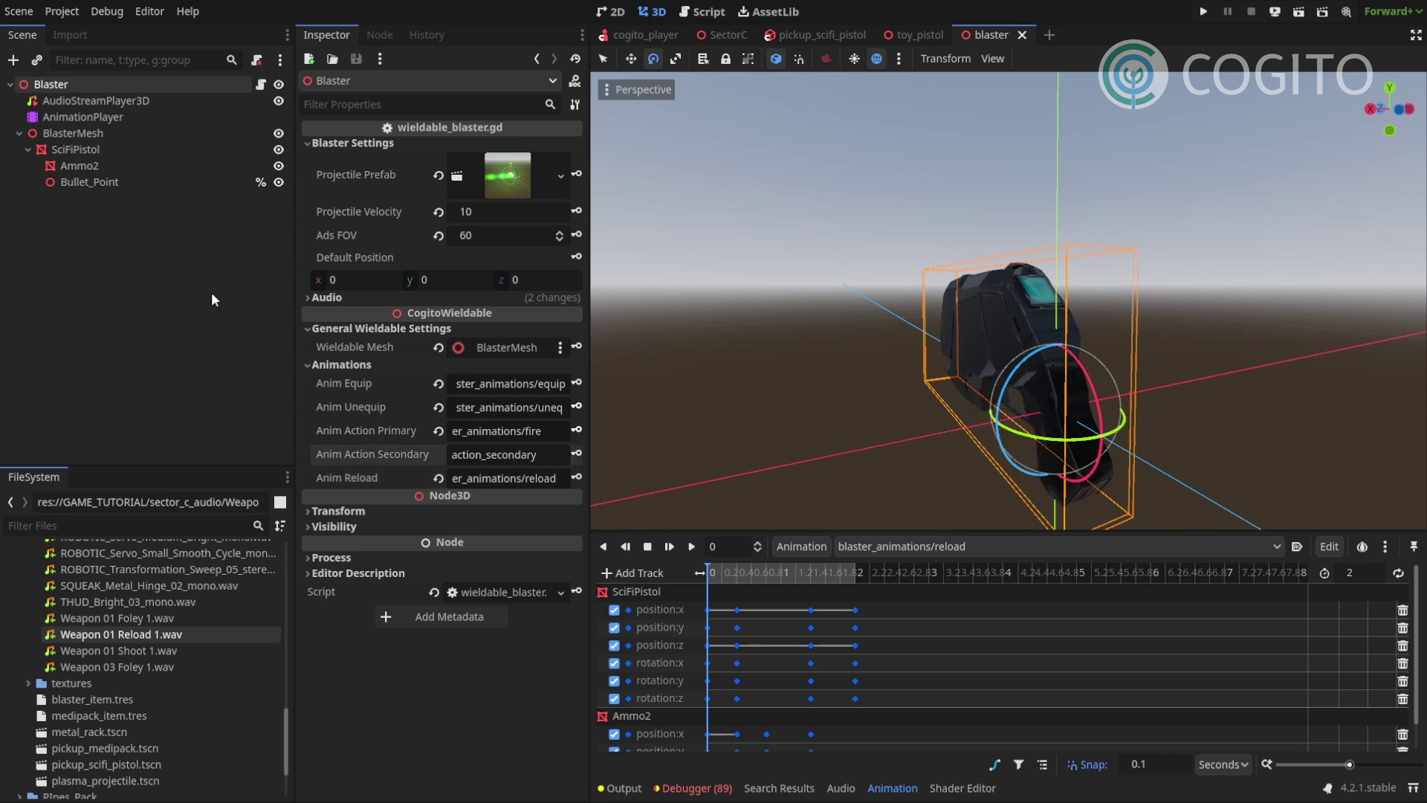
- Examine the orientation, wieldable settings and transform of the Toy Pistol root node in the toy_pistol scene
middle_drag(773, 240, 981, 275)
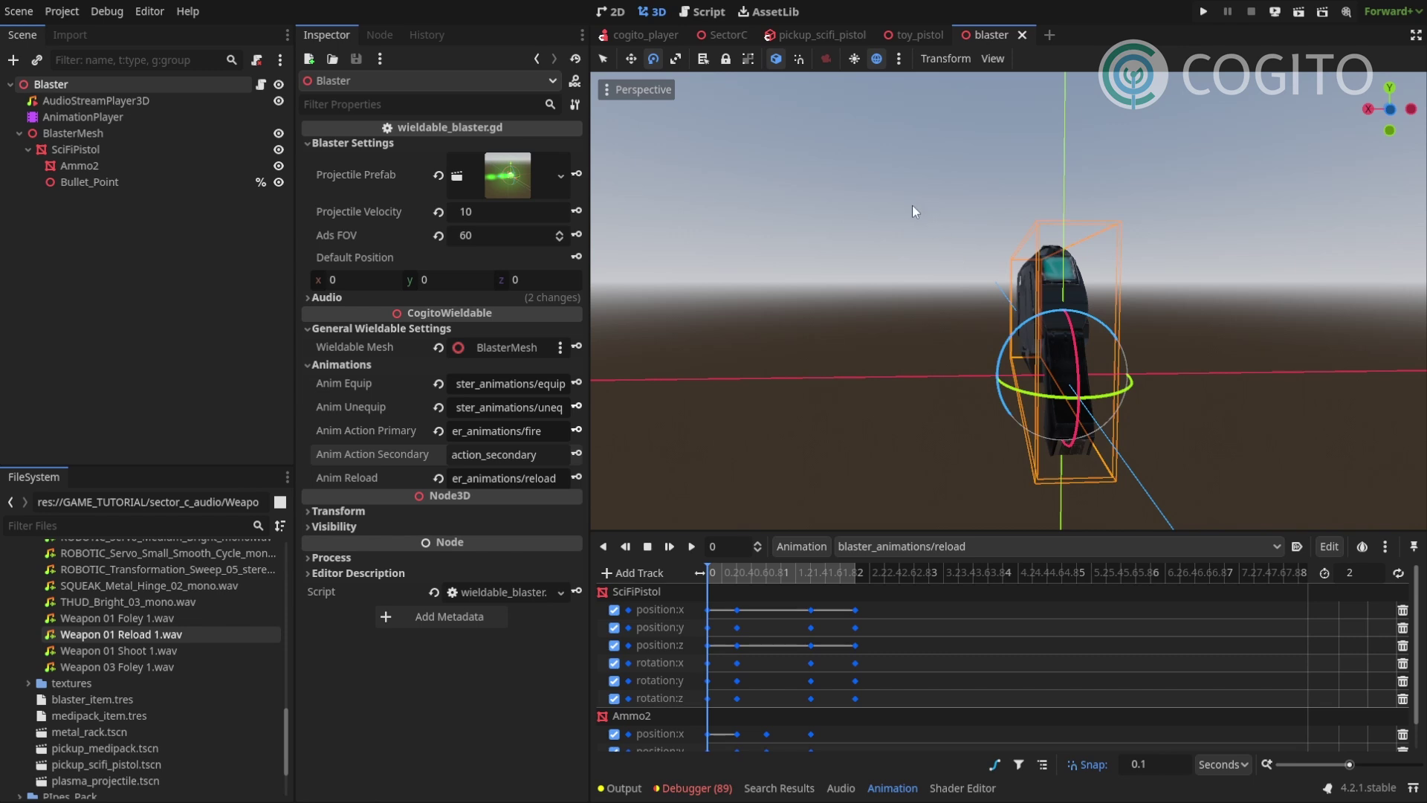
middle_drag(913, 212, 940, 220)
middle_drag(933, 212, 933, 273)
click(914, 36)
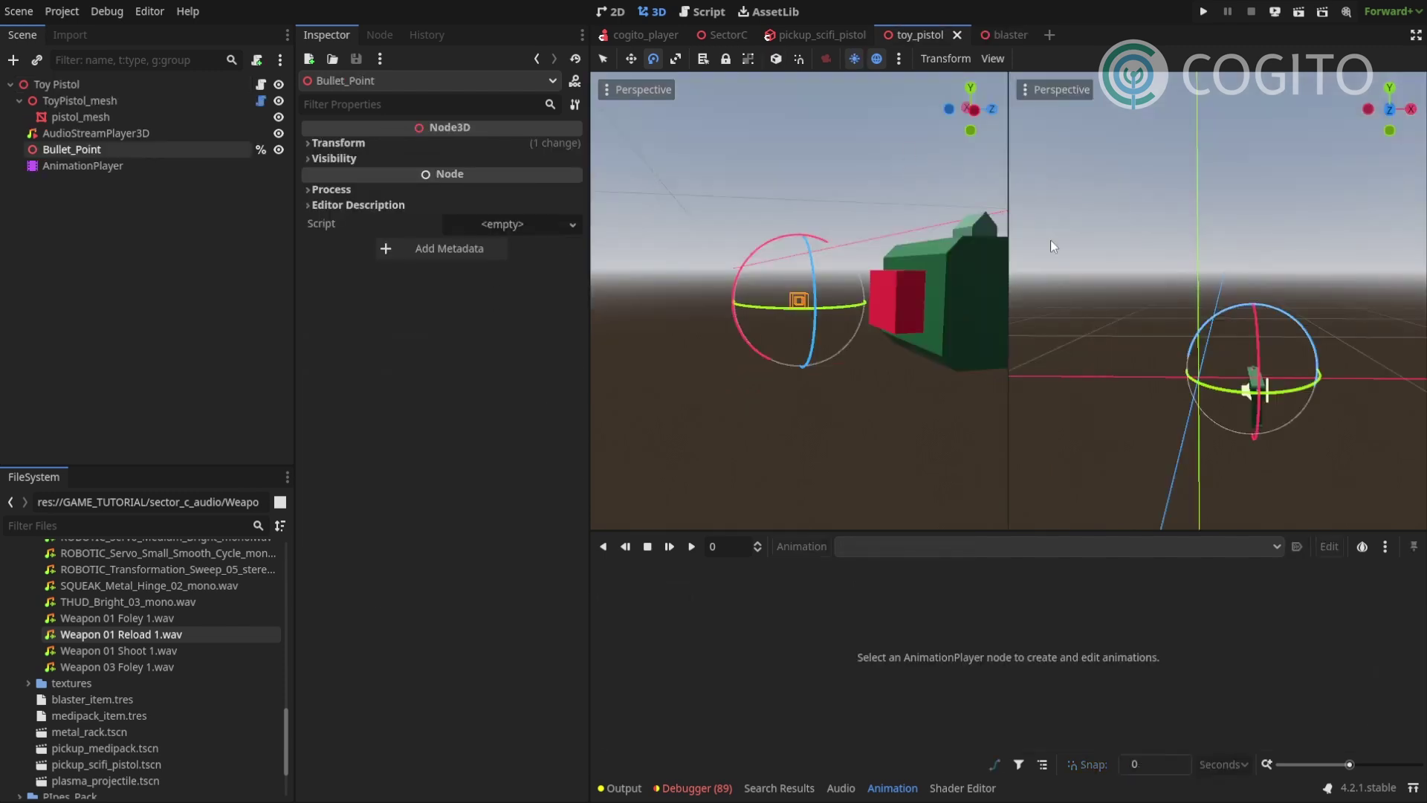
middle_drag(1050, 239, 1061, 285)
click(127, 216)
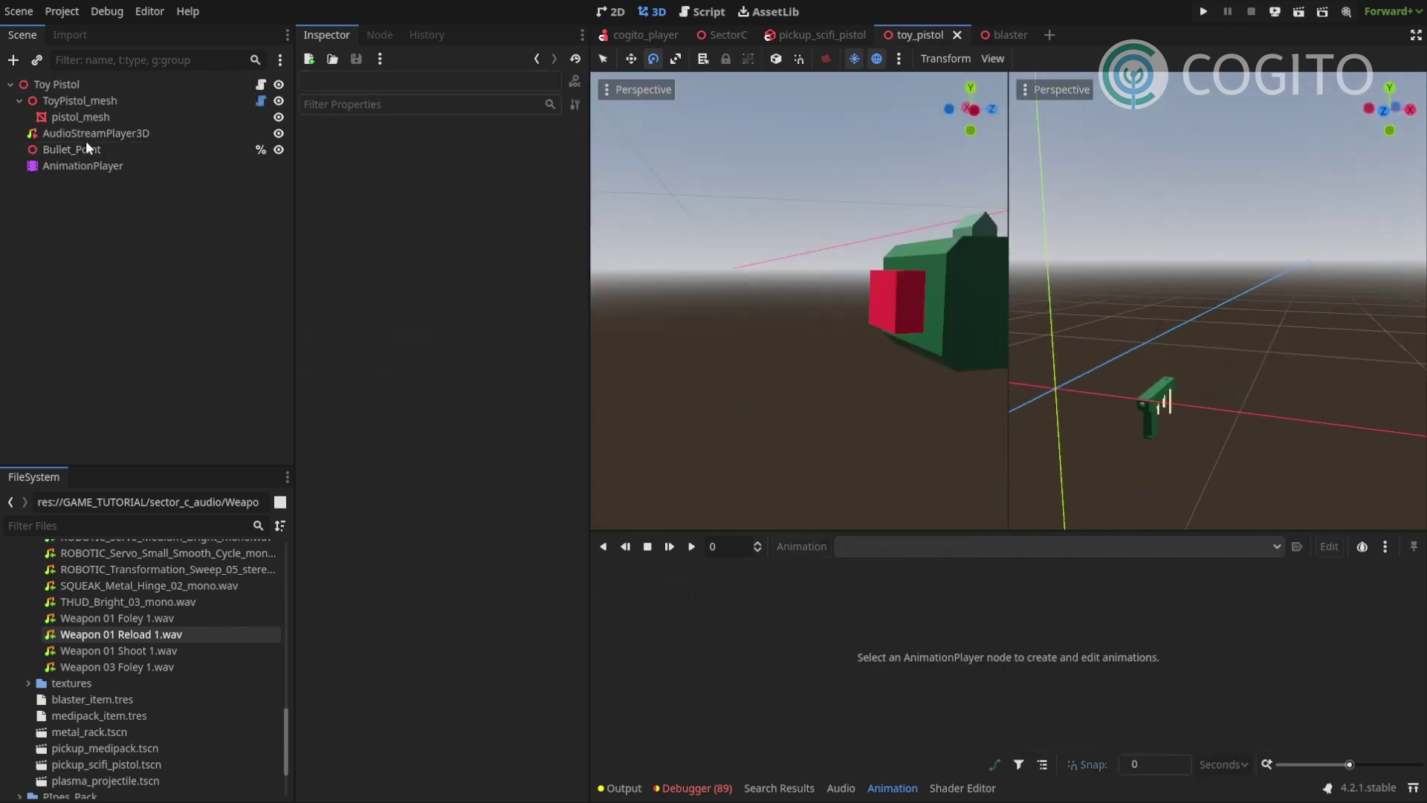
click(70, 85)
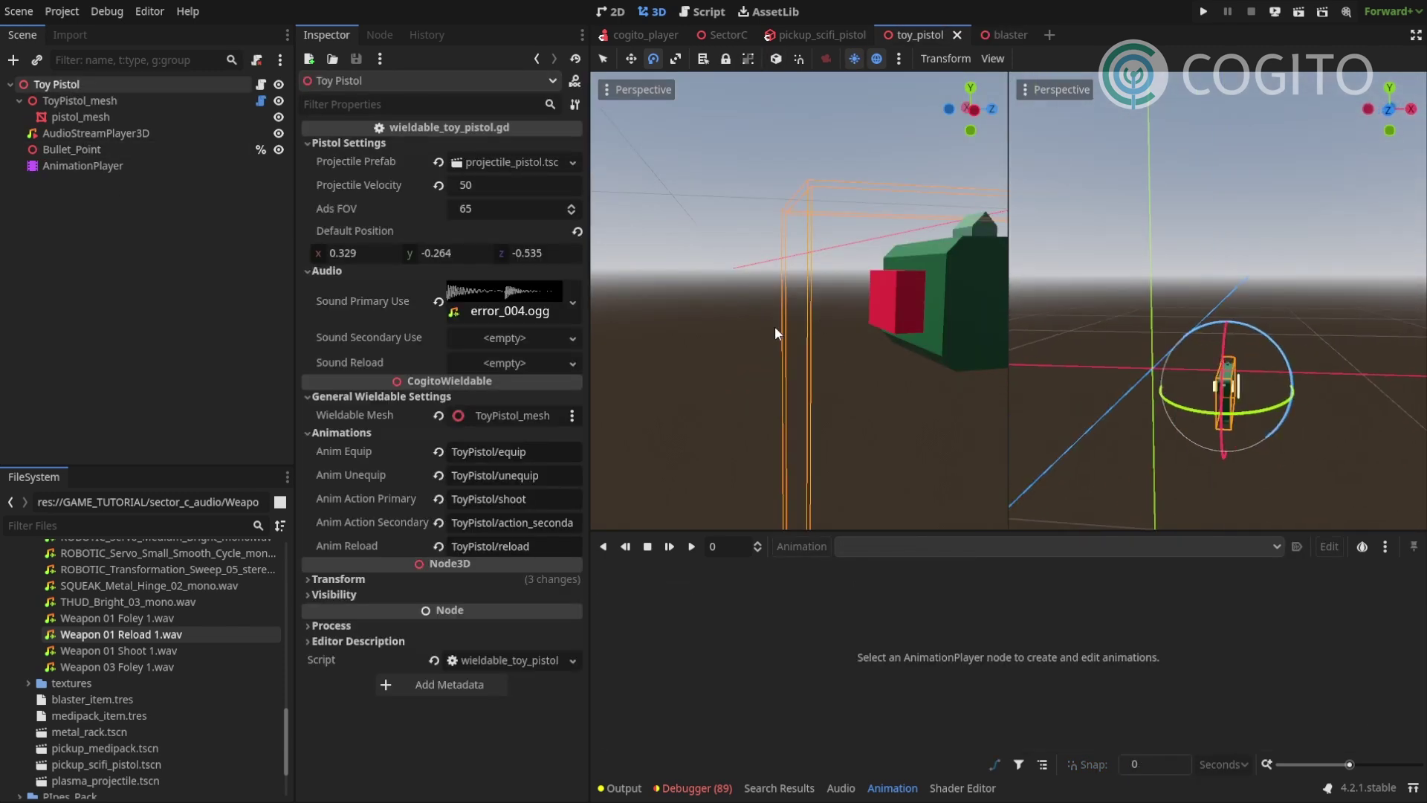
click(370, 579)
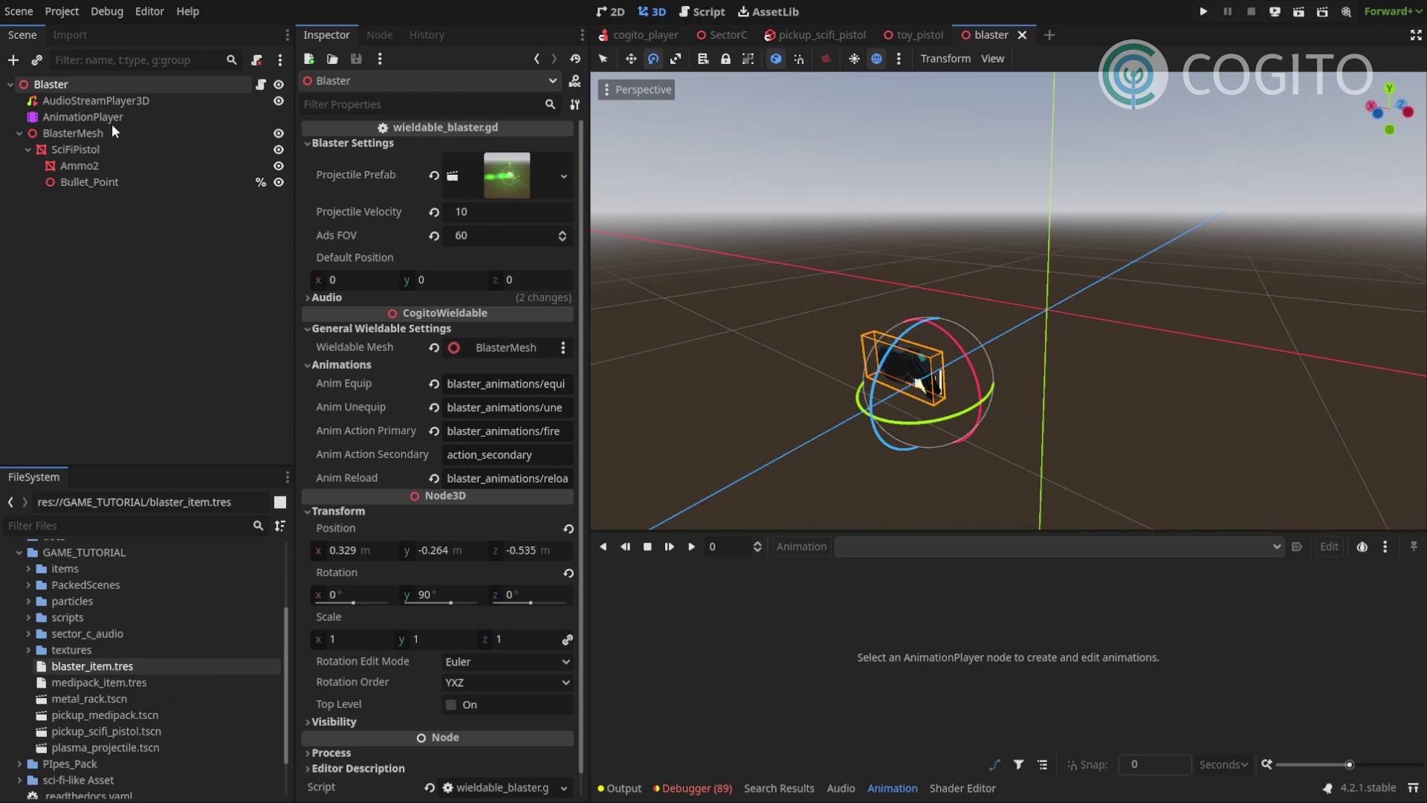
- Assign blaster.tscn as the Wieldable Scene of the blaster_item.tres resource
double_click(130, 664)
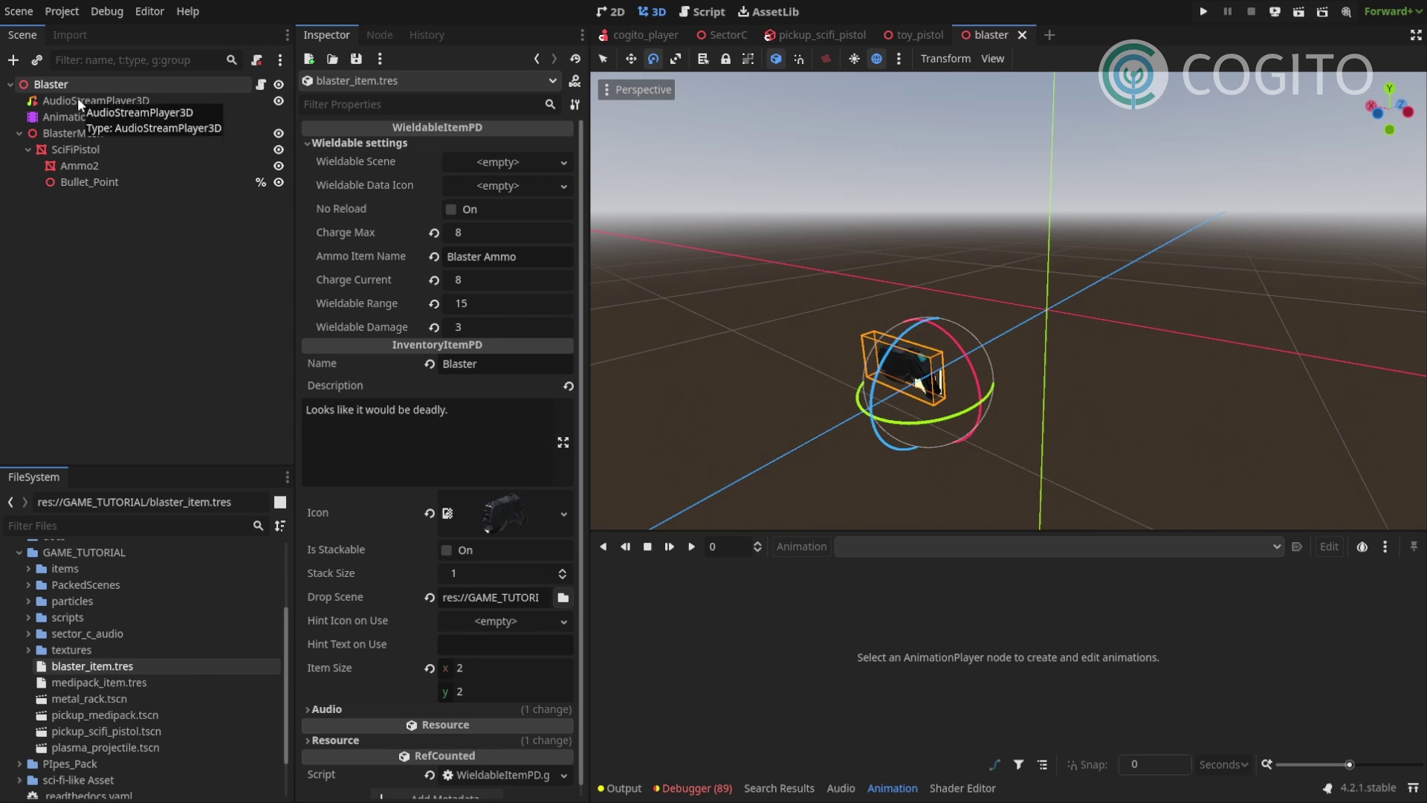
click(465, 161)
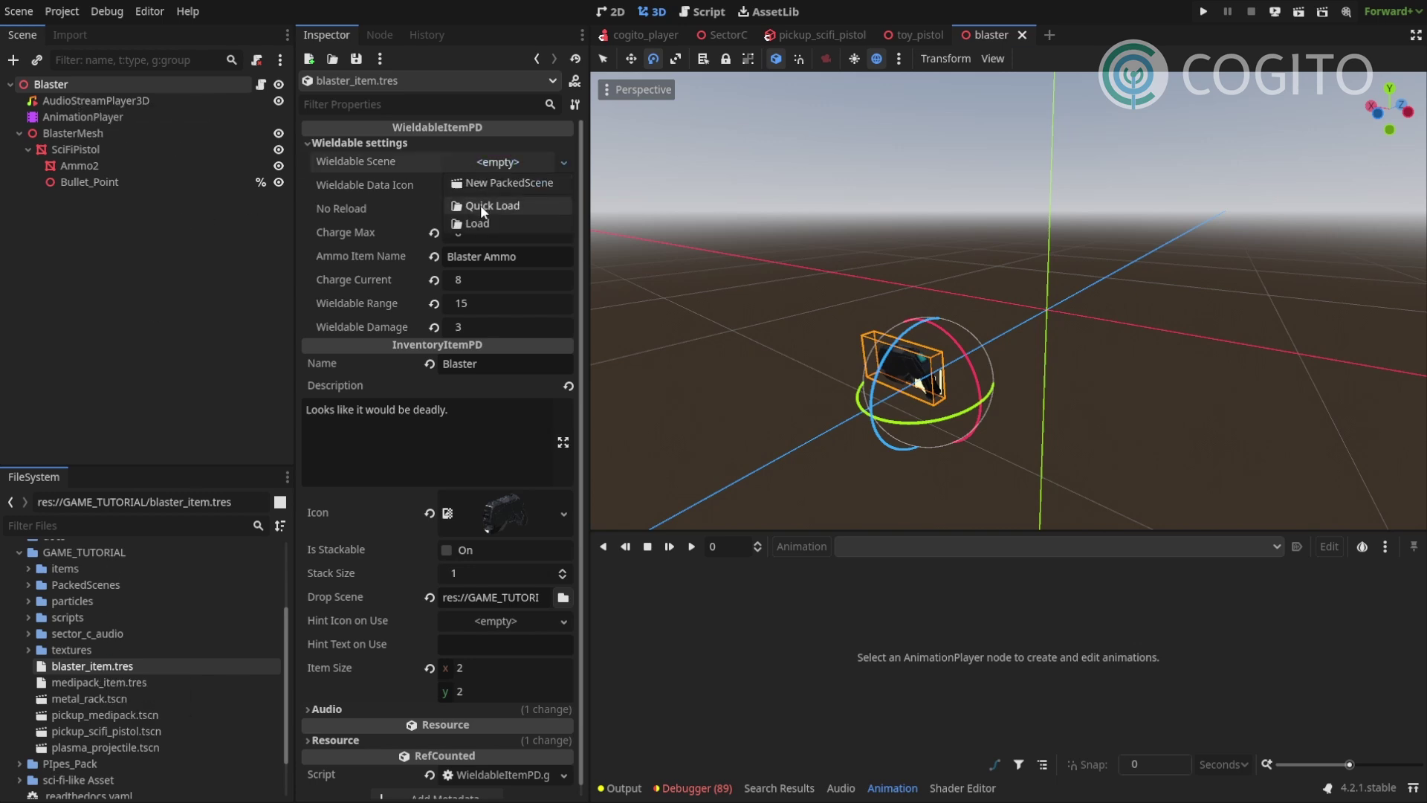
click(480, 205)
text(blaster)
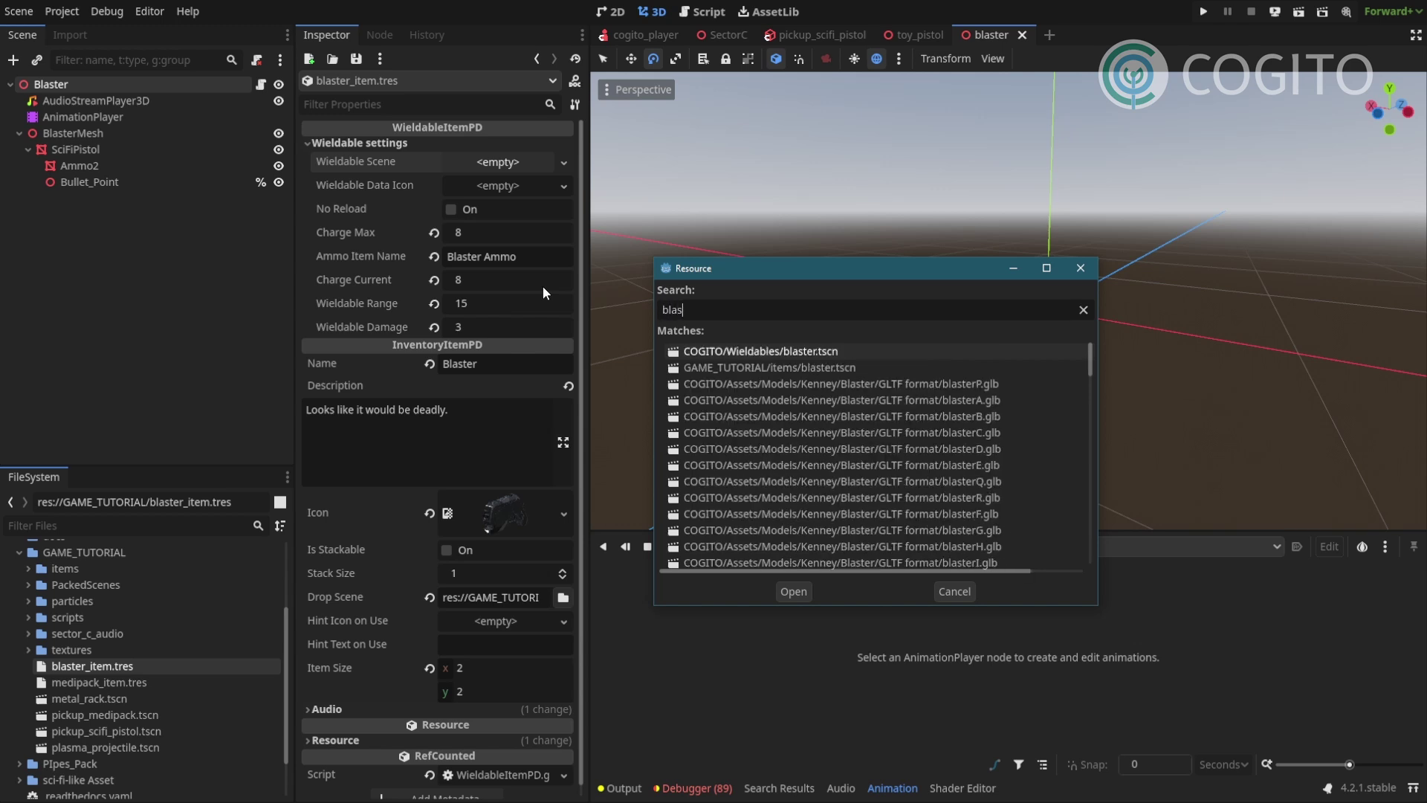
double_click(780, 351)
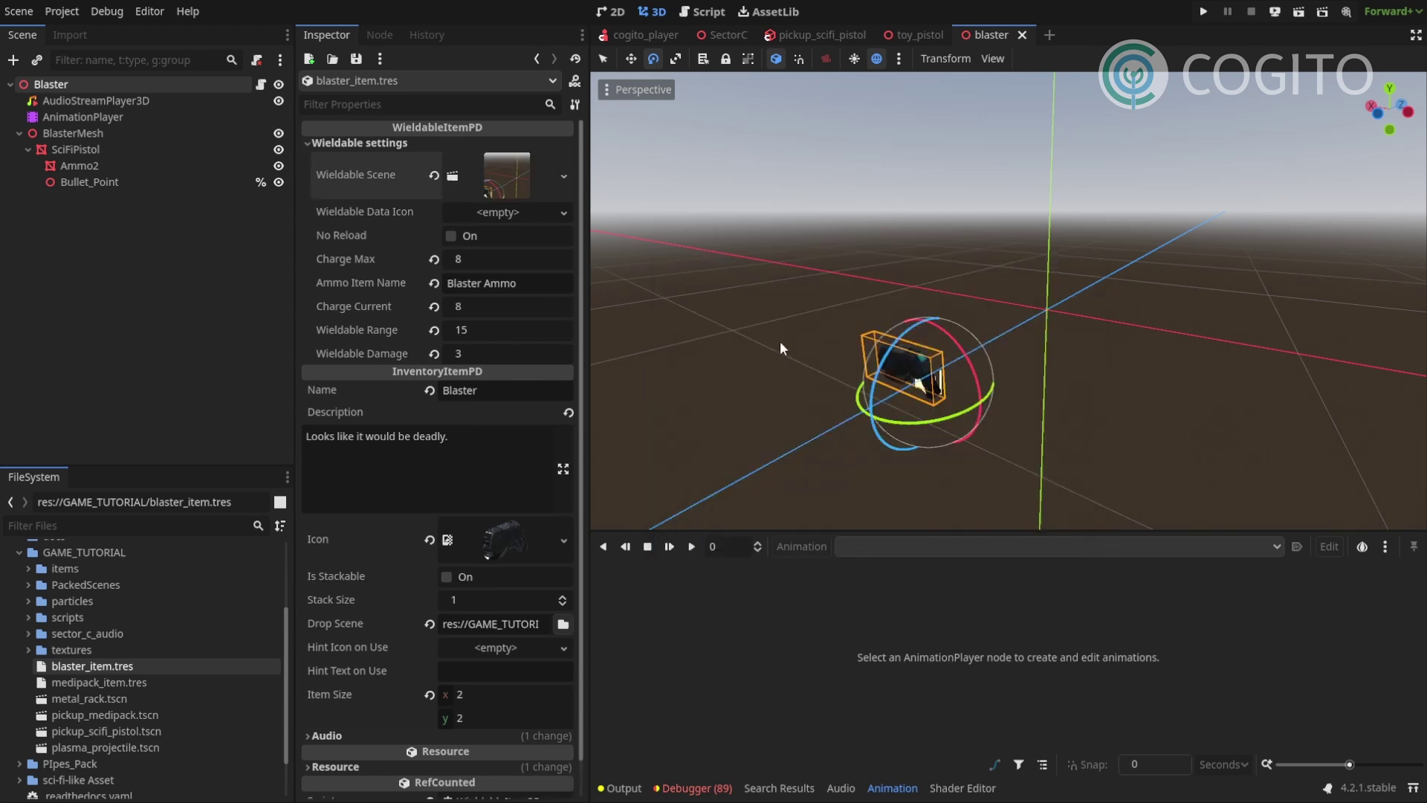
- Run the game, pick up the Blaster and repeatedly equip and unequip it from quickslot 1
middle_drag(771, 345, 789, 336)
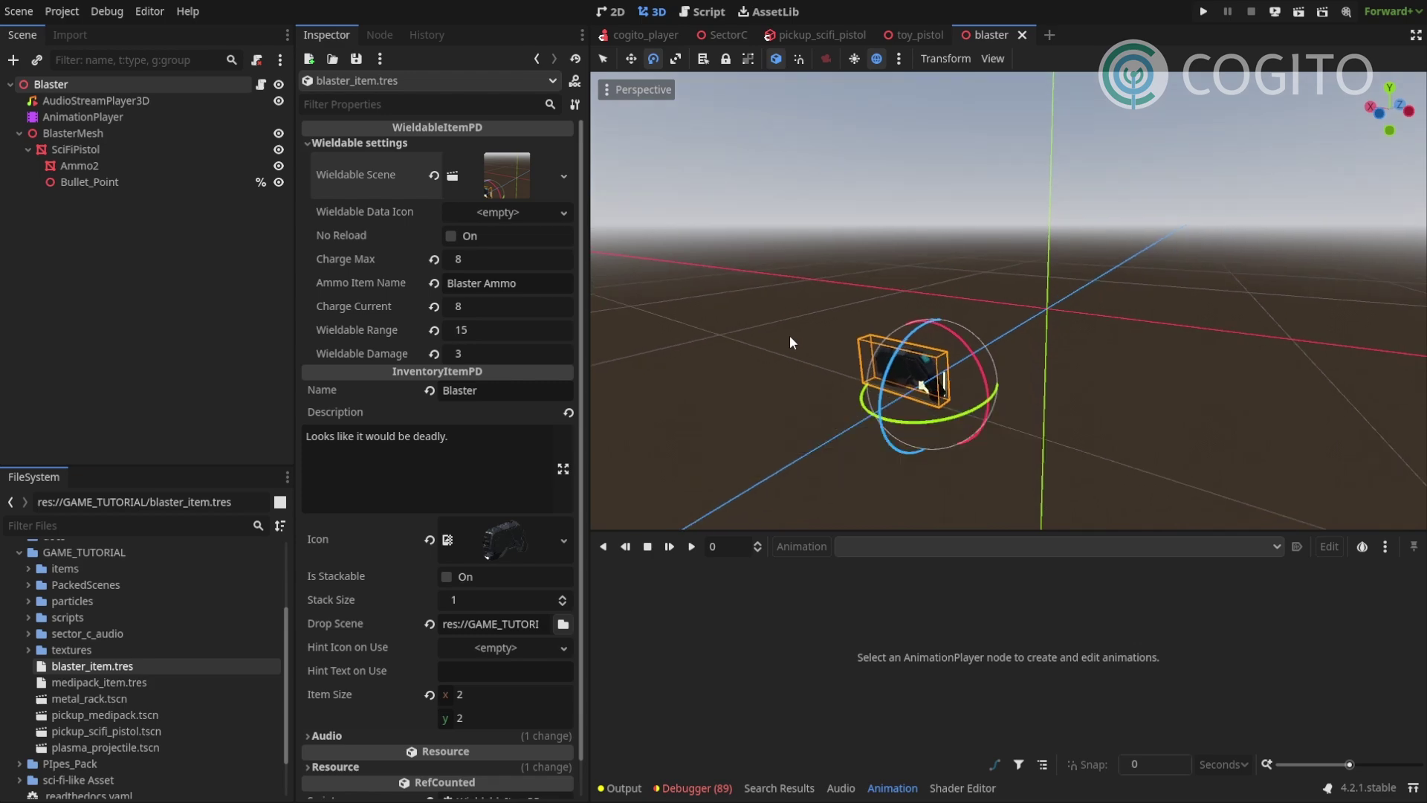
key(F5)
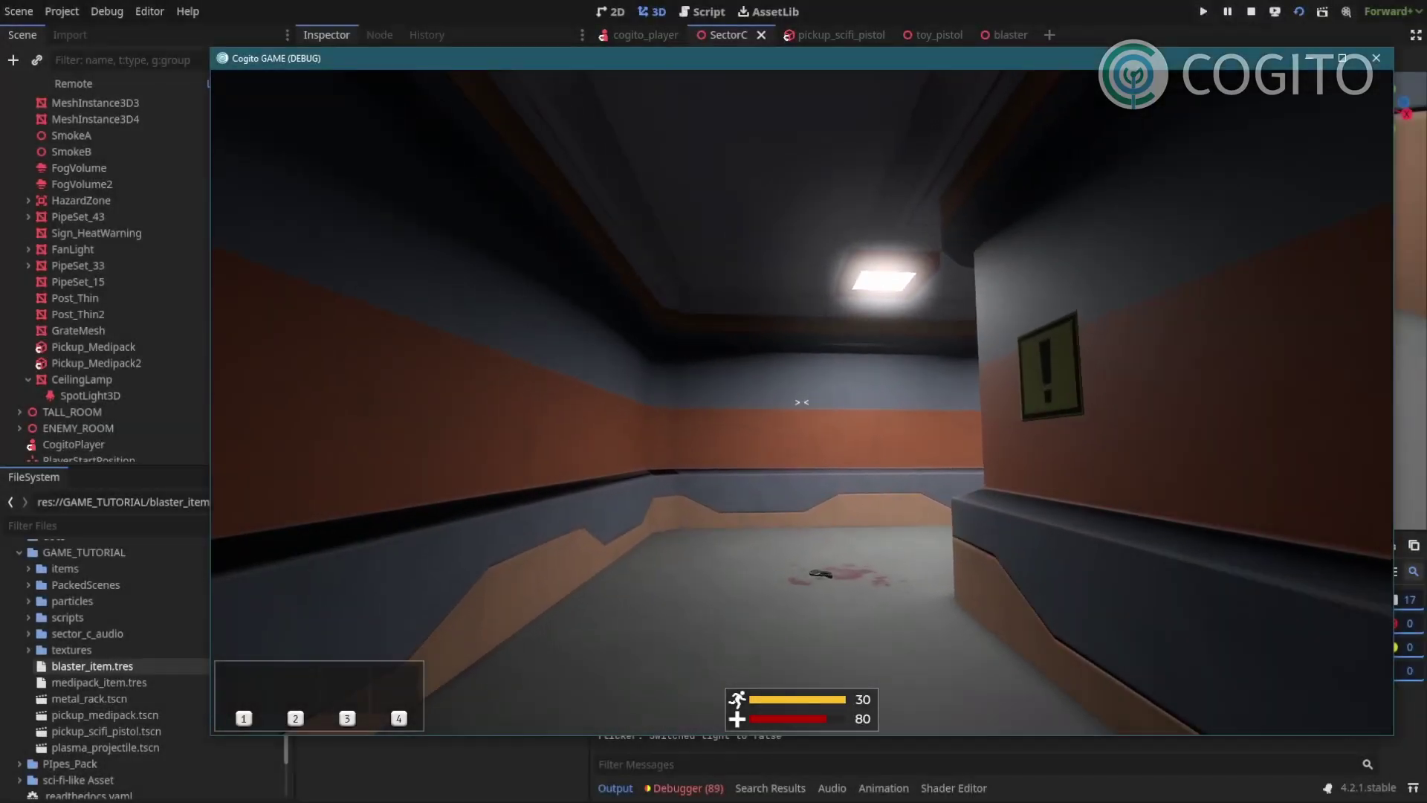
key(w)
key(e)
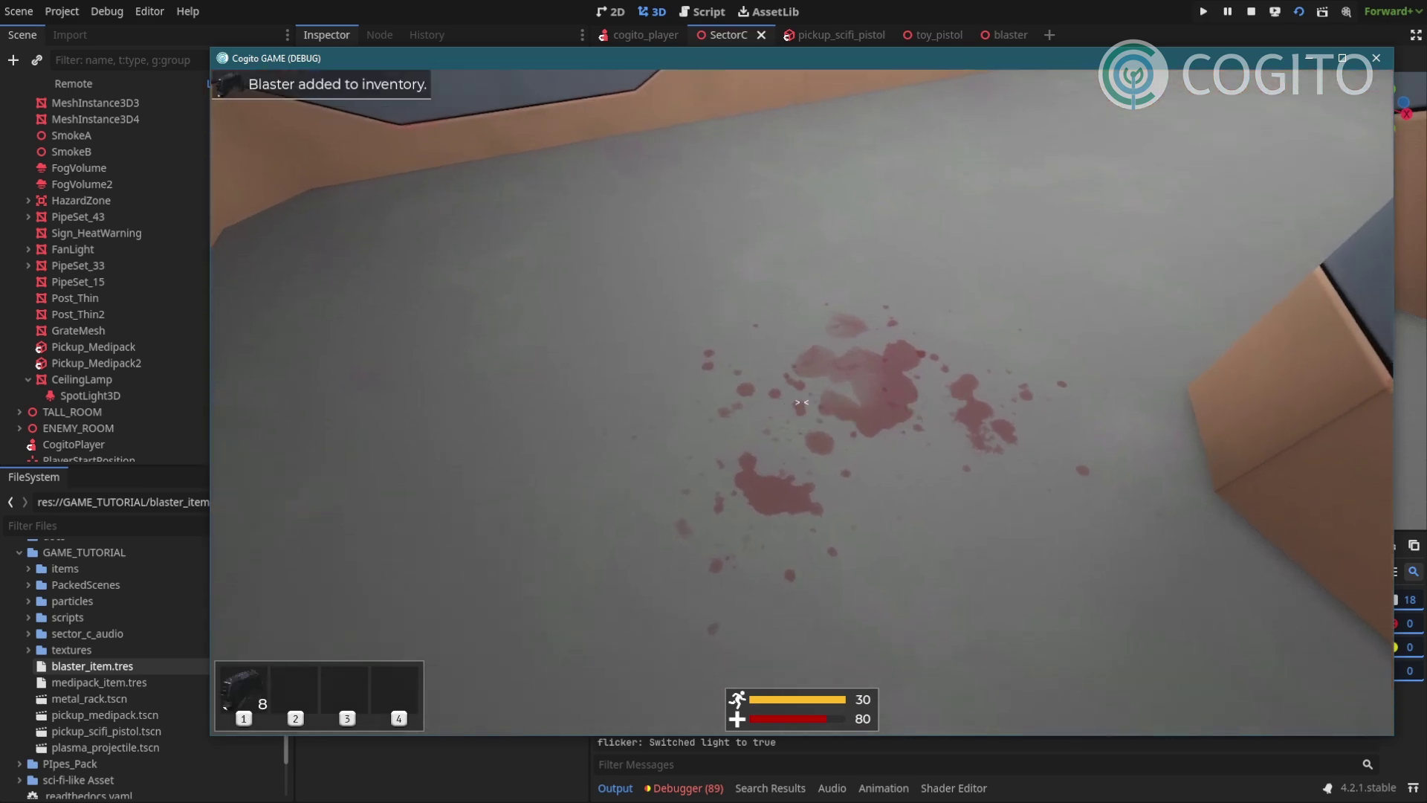
key(1)
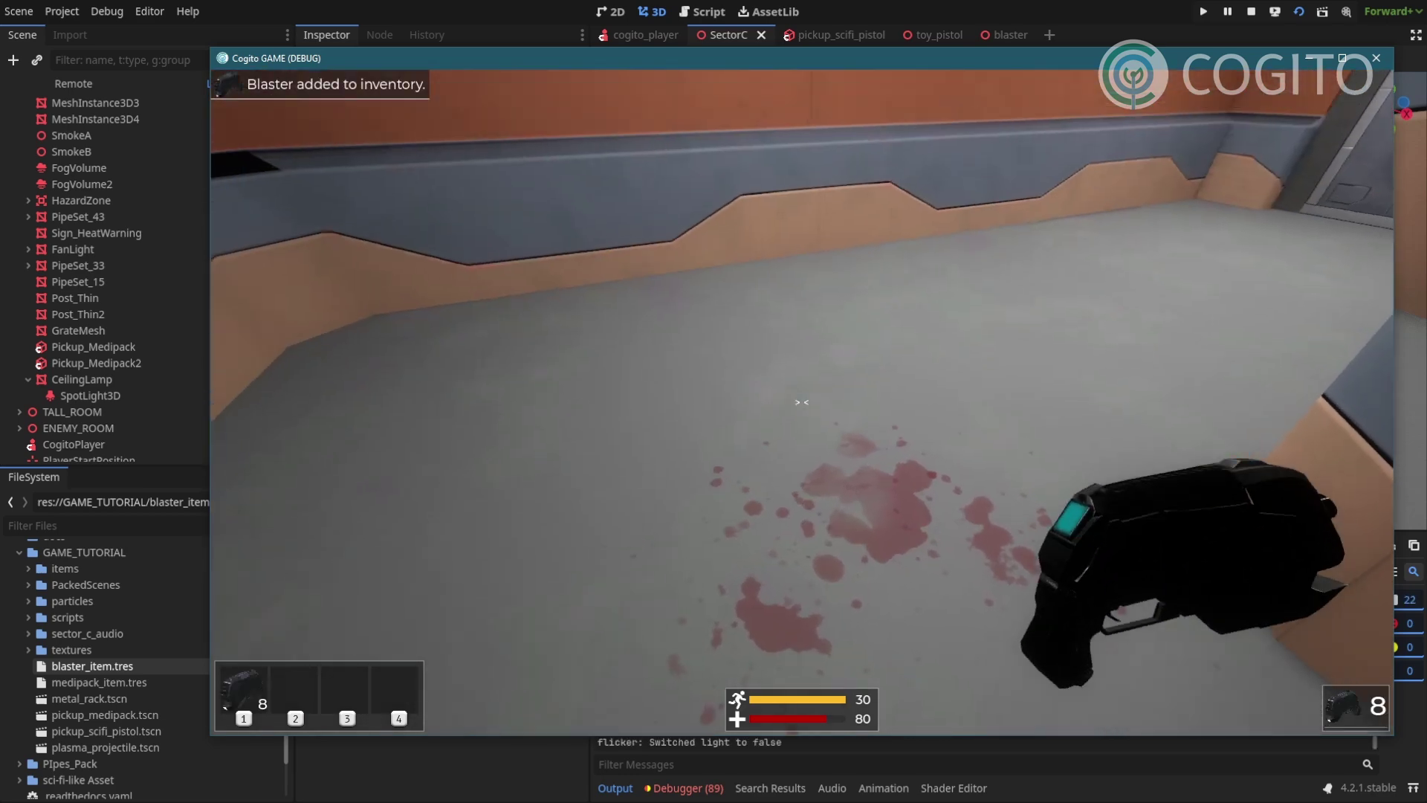
key(1)
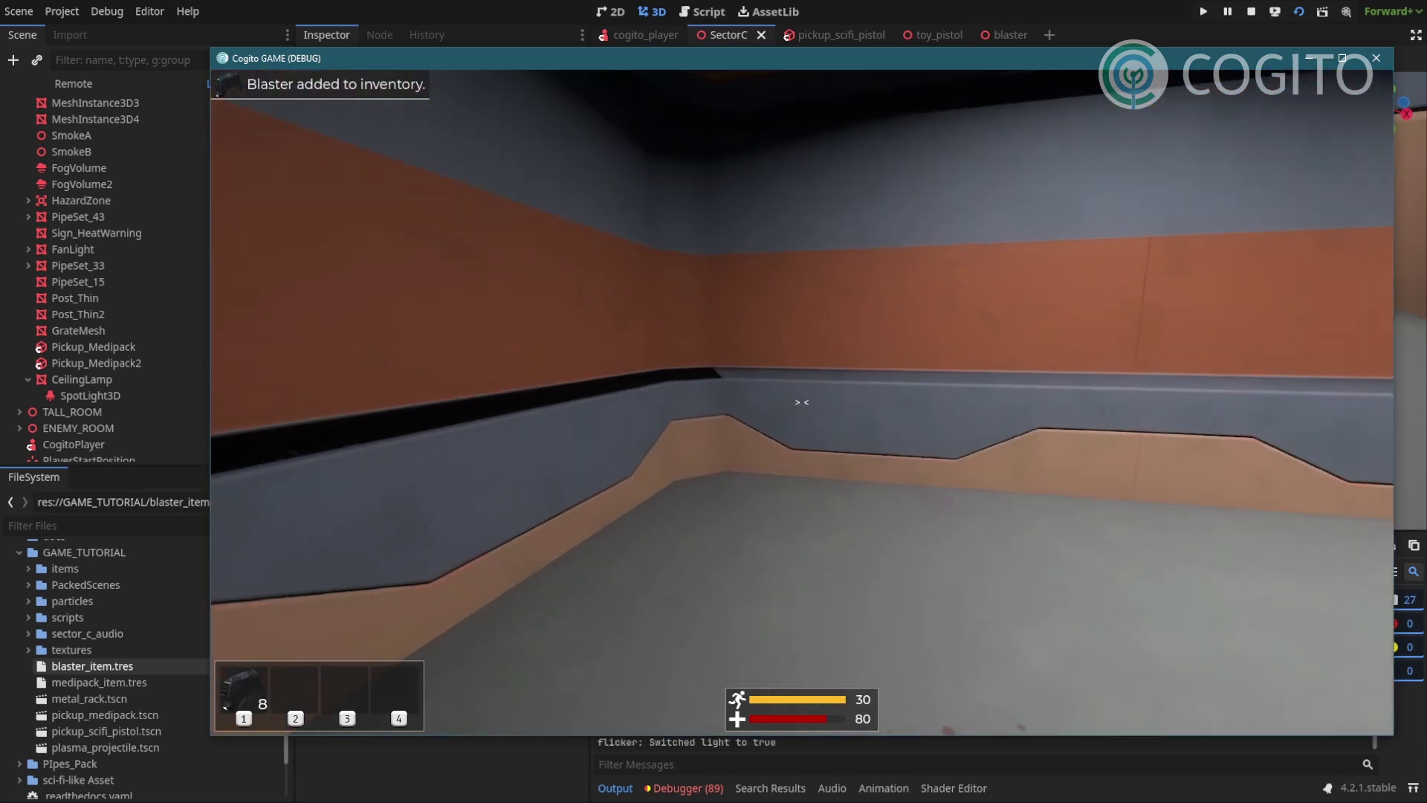
key(1)
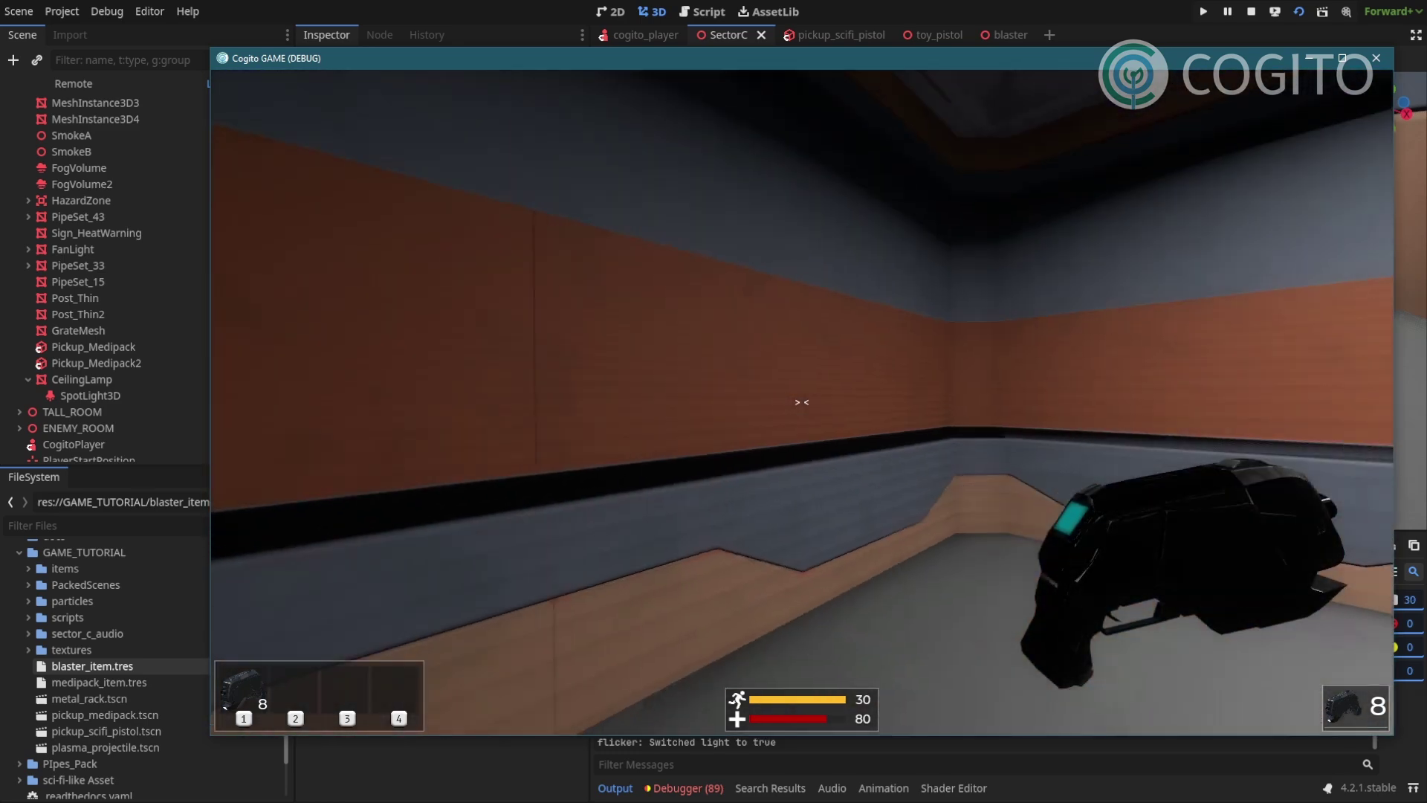
key(1)
key(1)
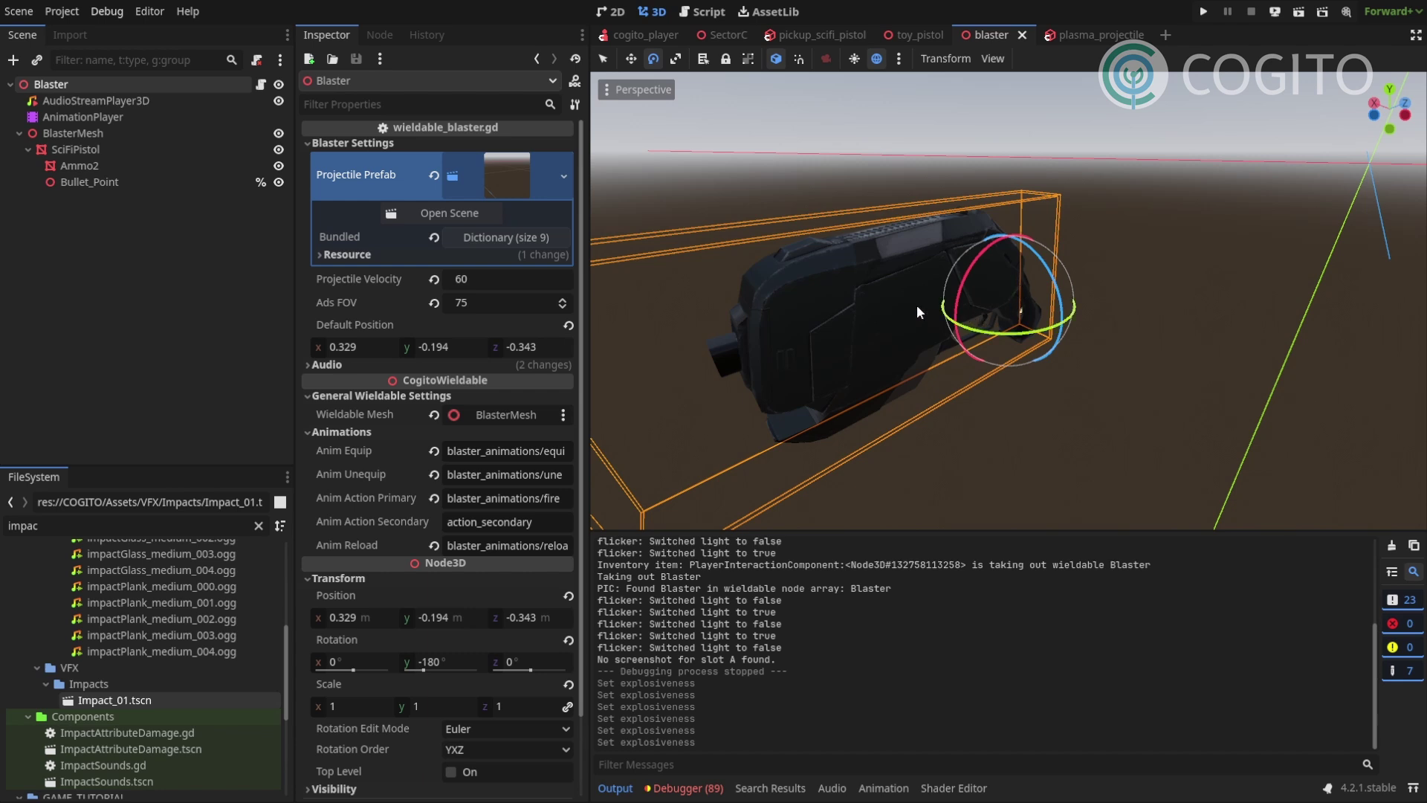
- Review the Blaster's projectile prefab, velocity and transform settings, and inspect the particles in the plasma_projectile scene
click(146, 284)
click(99, 150)
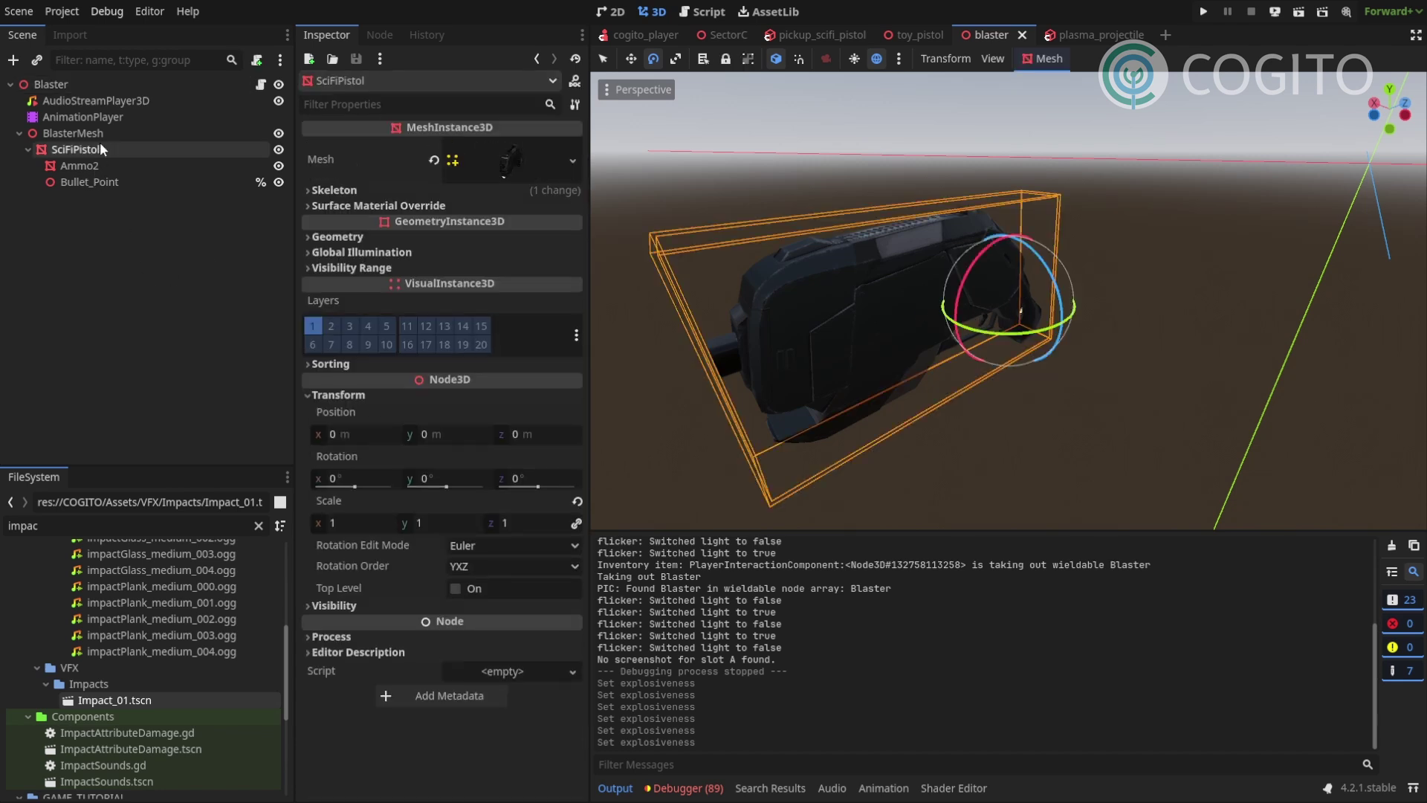
click(104, 85)
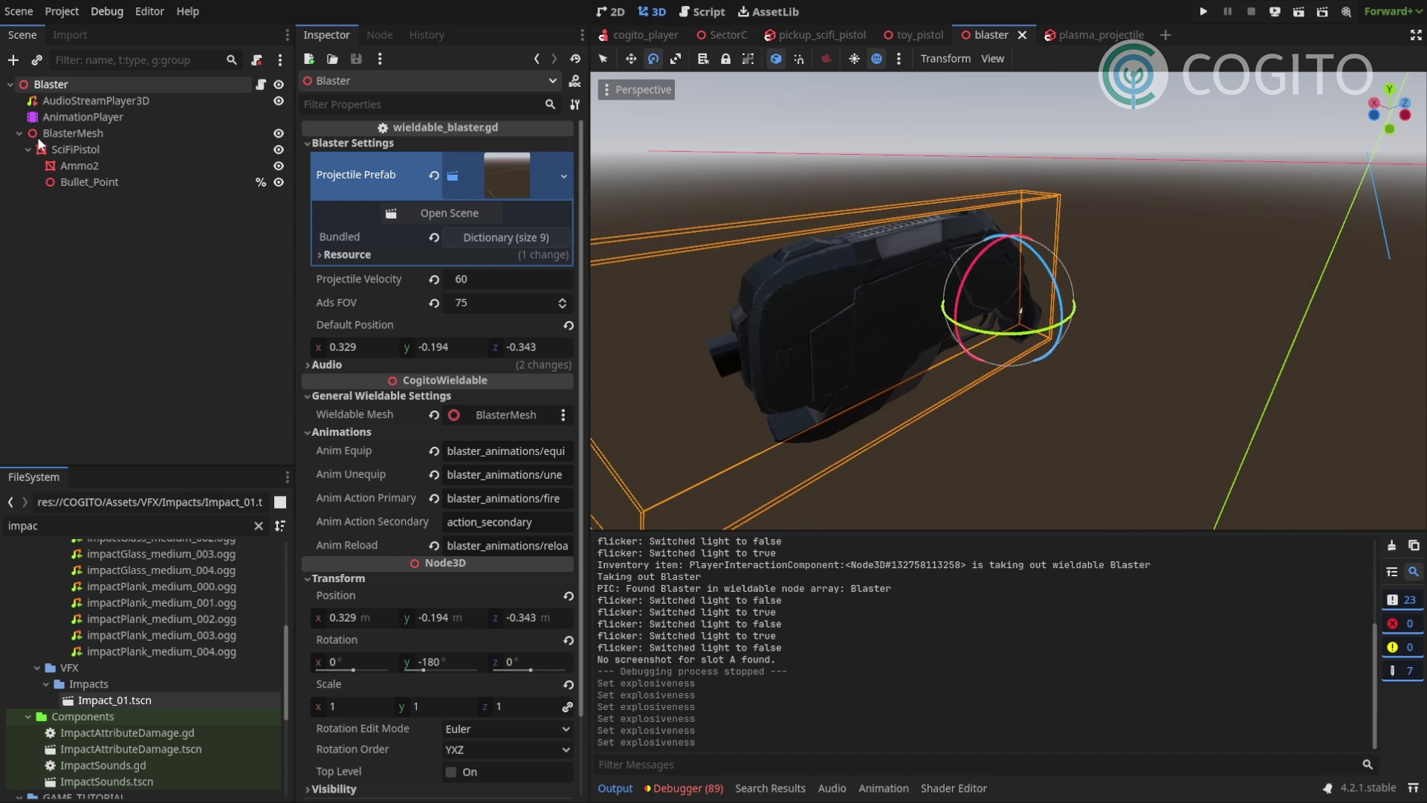
click(1078, 35)
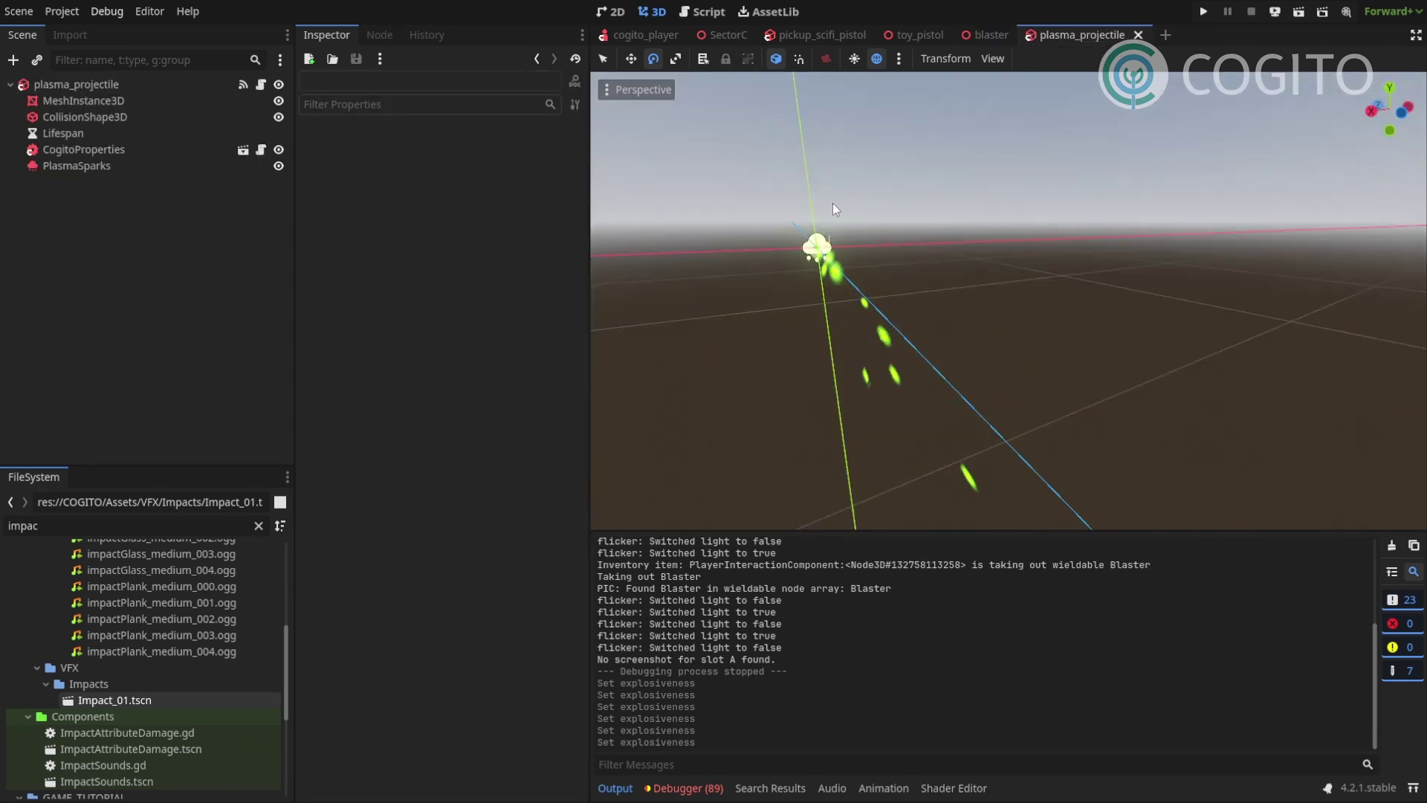
middle_drag(832, 203, 841, 281)
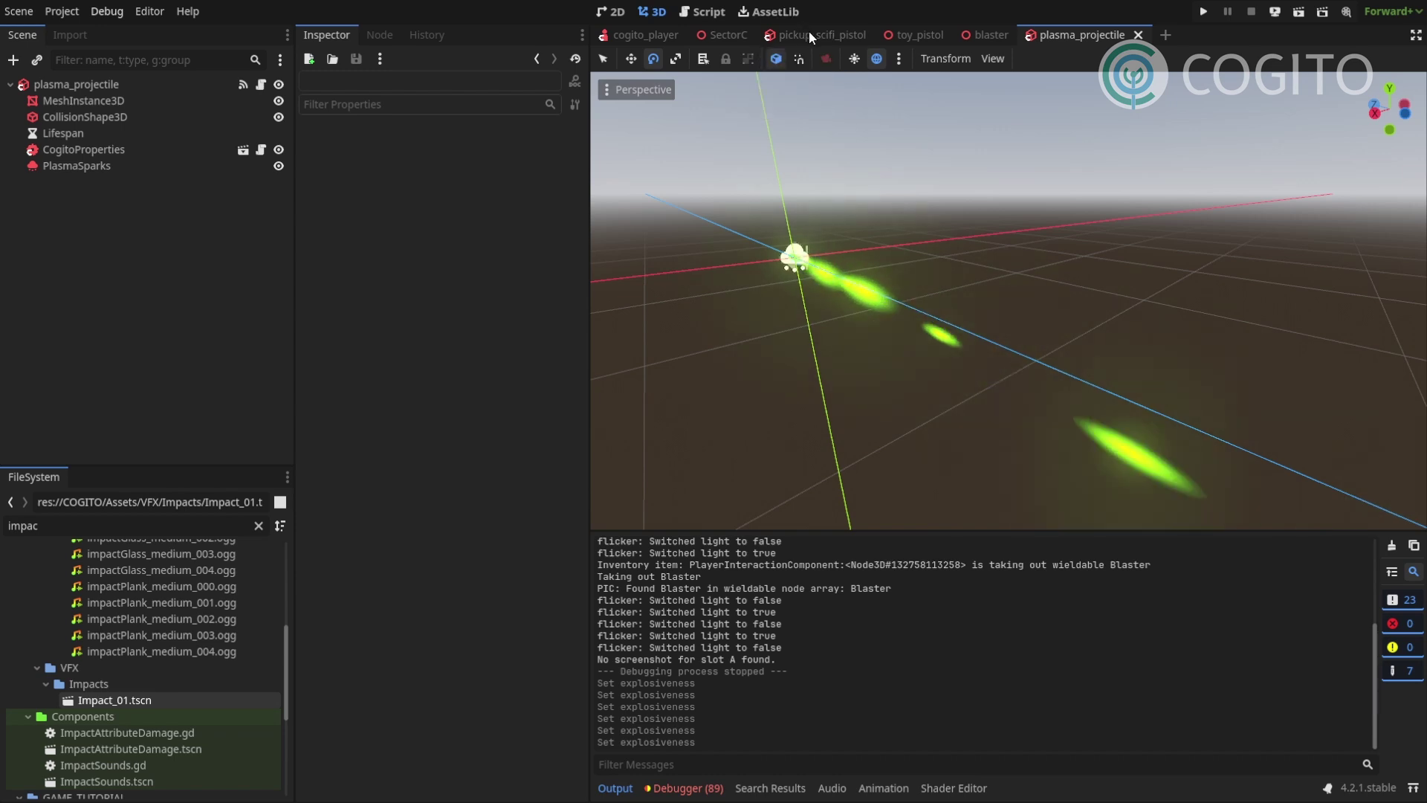
click(966, 30)
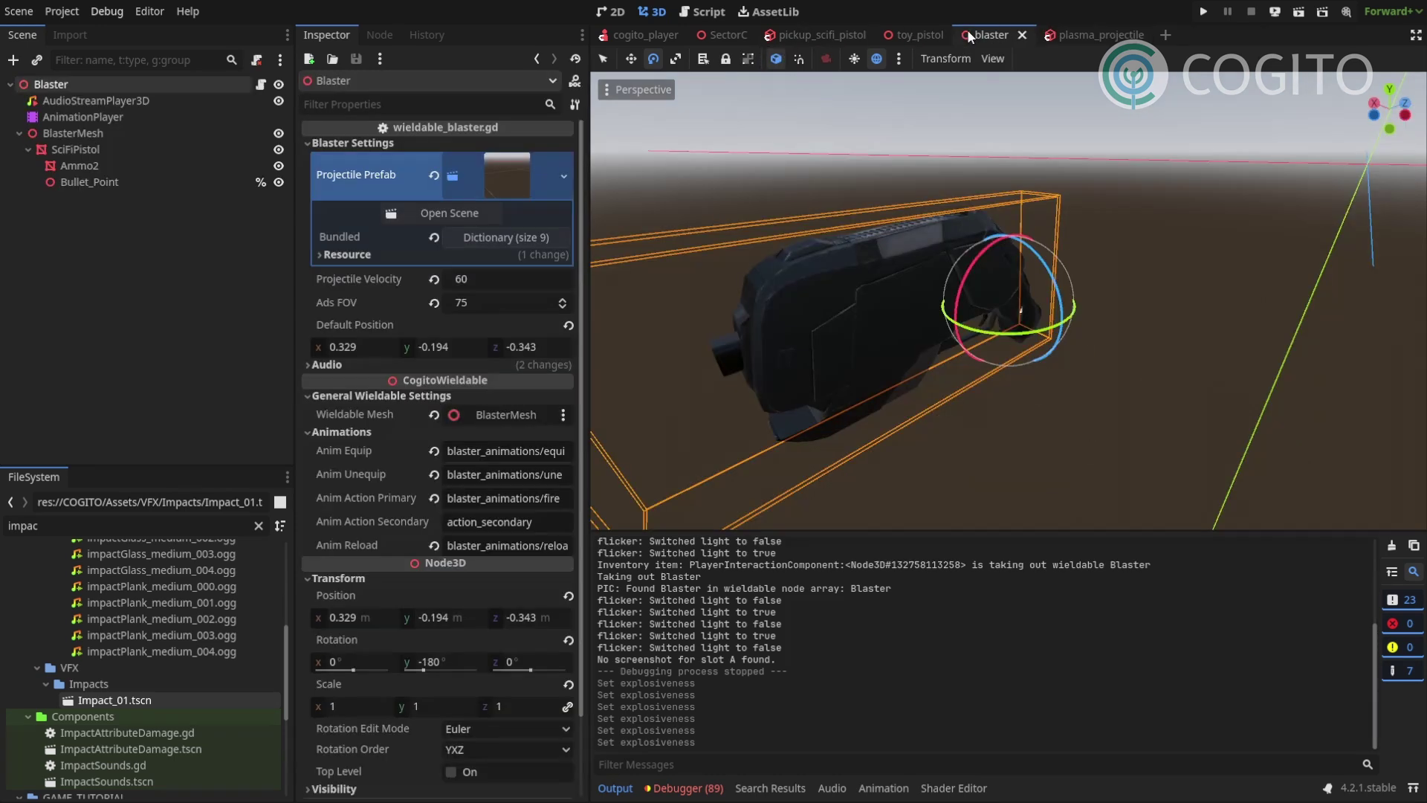
click(492, 278)
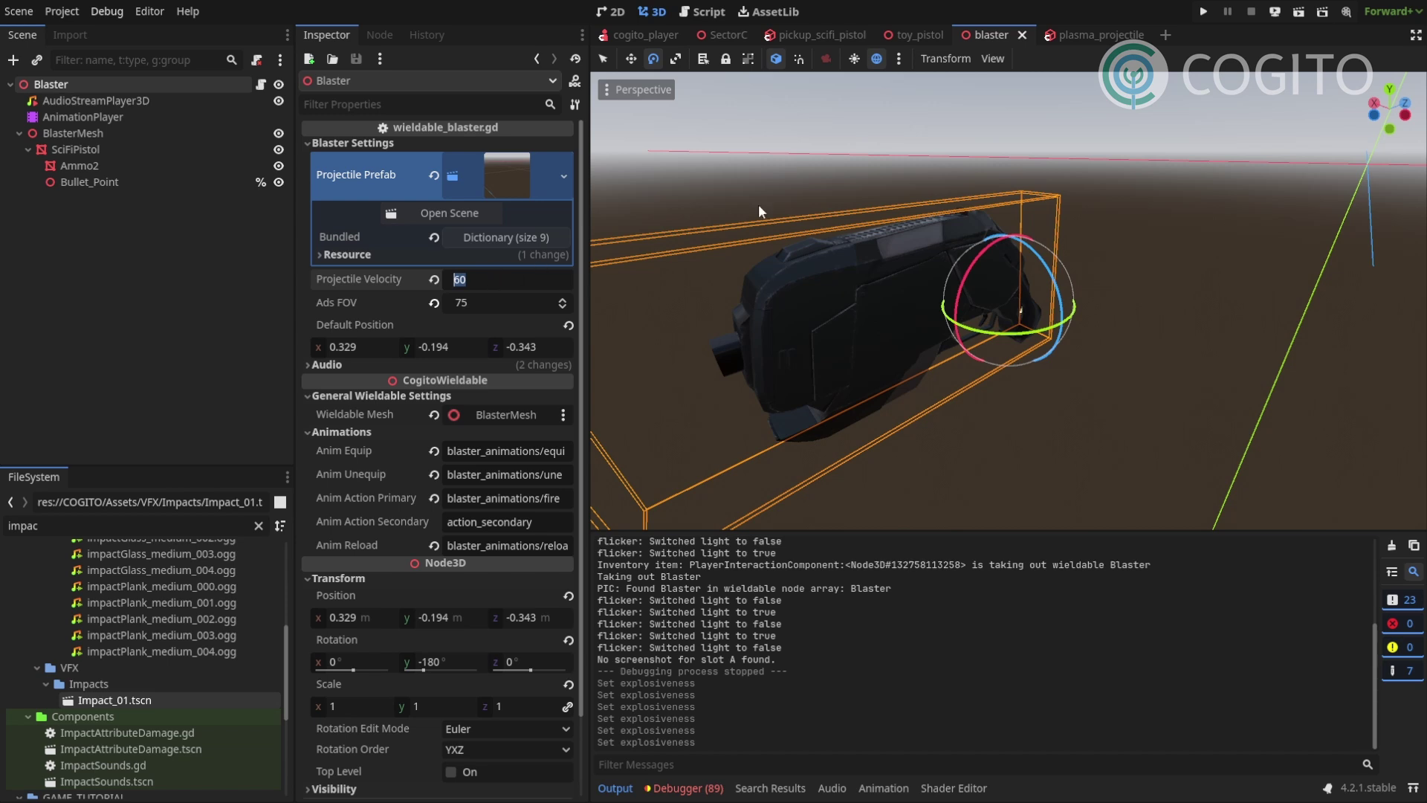
- Run the SectorC scene, pick up the Blaster from the corridor floor and equip it from quickslot 1
click(724, 35)
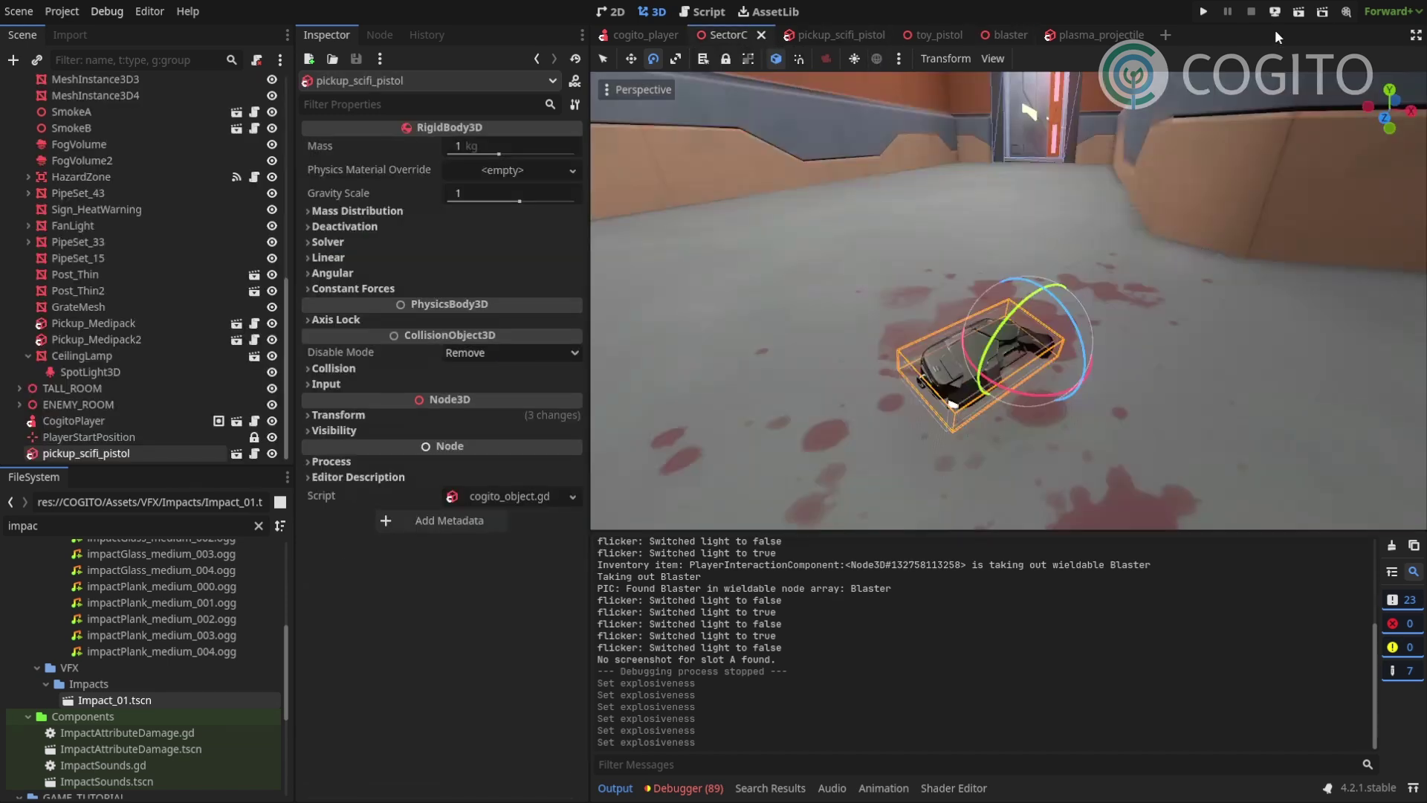
click(1299, 13)
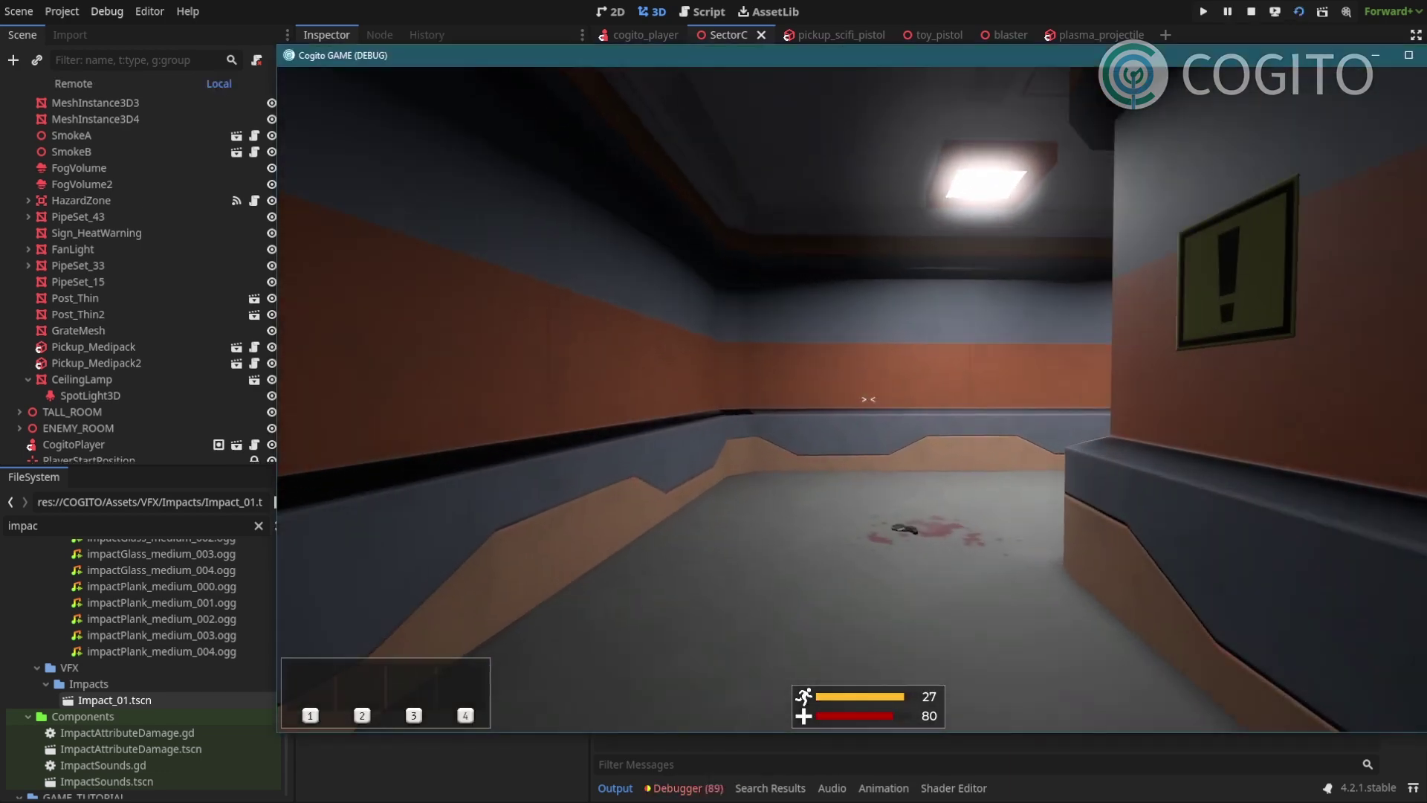
key(e)
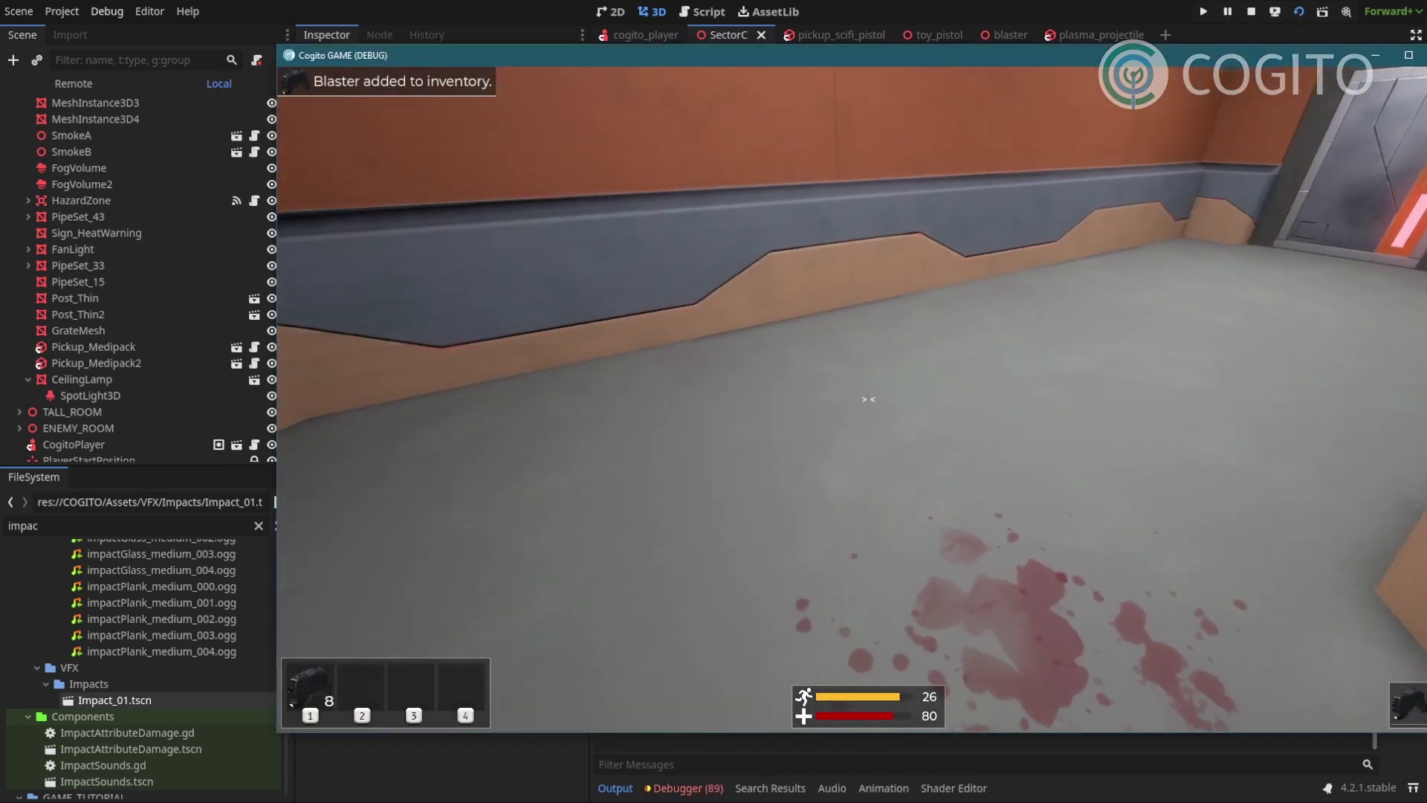
key(1)
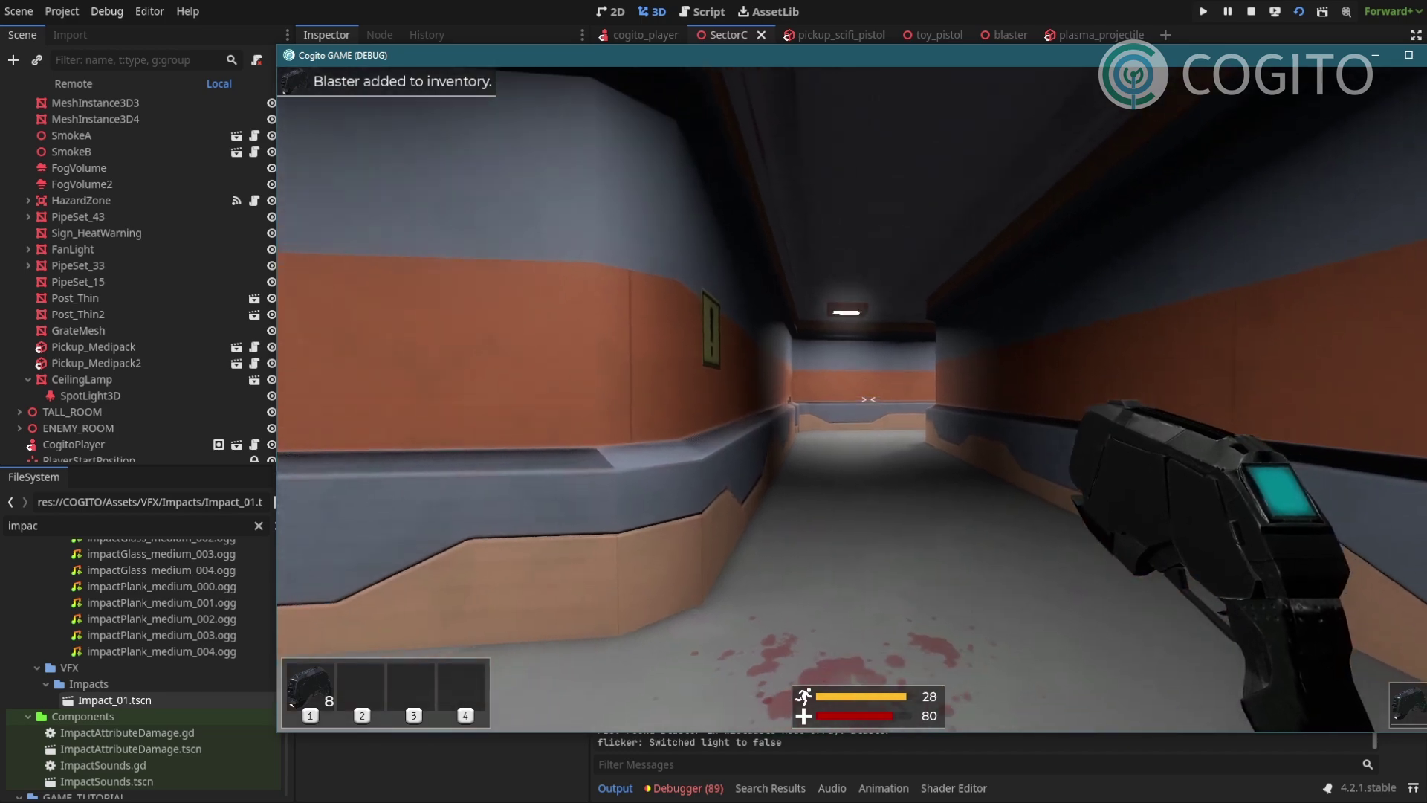
- Test the Blaster's aim-down-sights view and fire plasma shots along the corridor until its ammo is used up
right_click(868, 400)
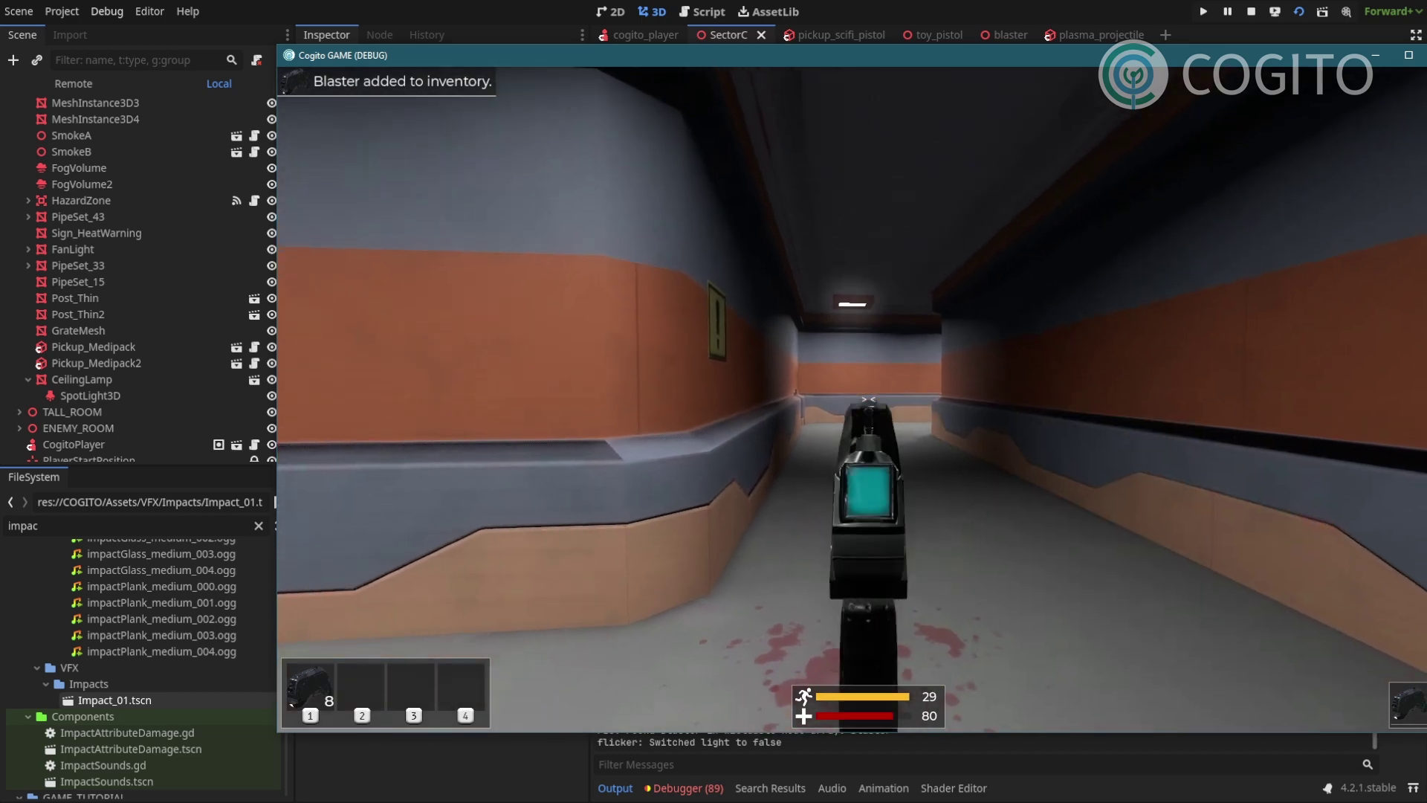
click(868, 400)
right_click(868, 399)
click(868, 399)
click(868, 399)
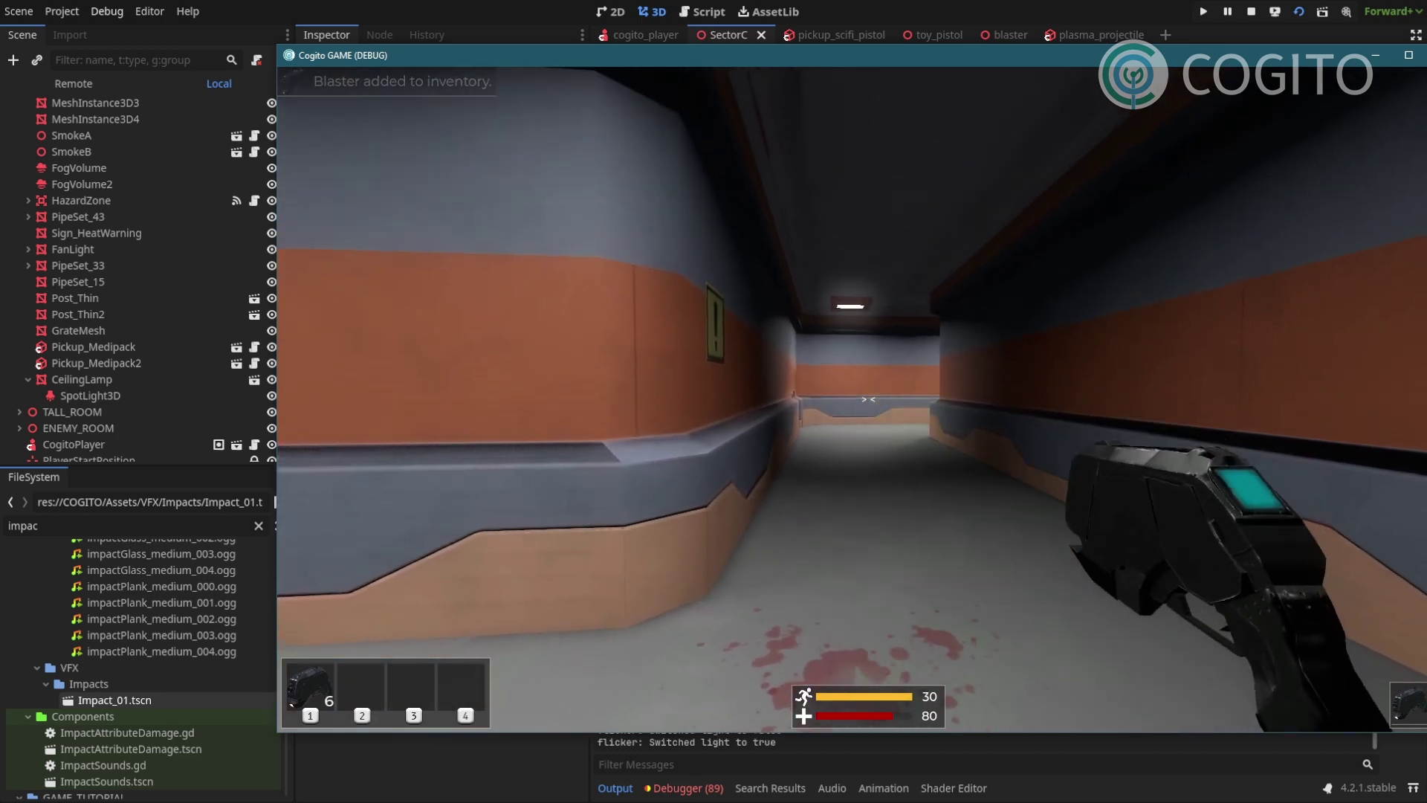
click(868, 399)
click(868, 399)
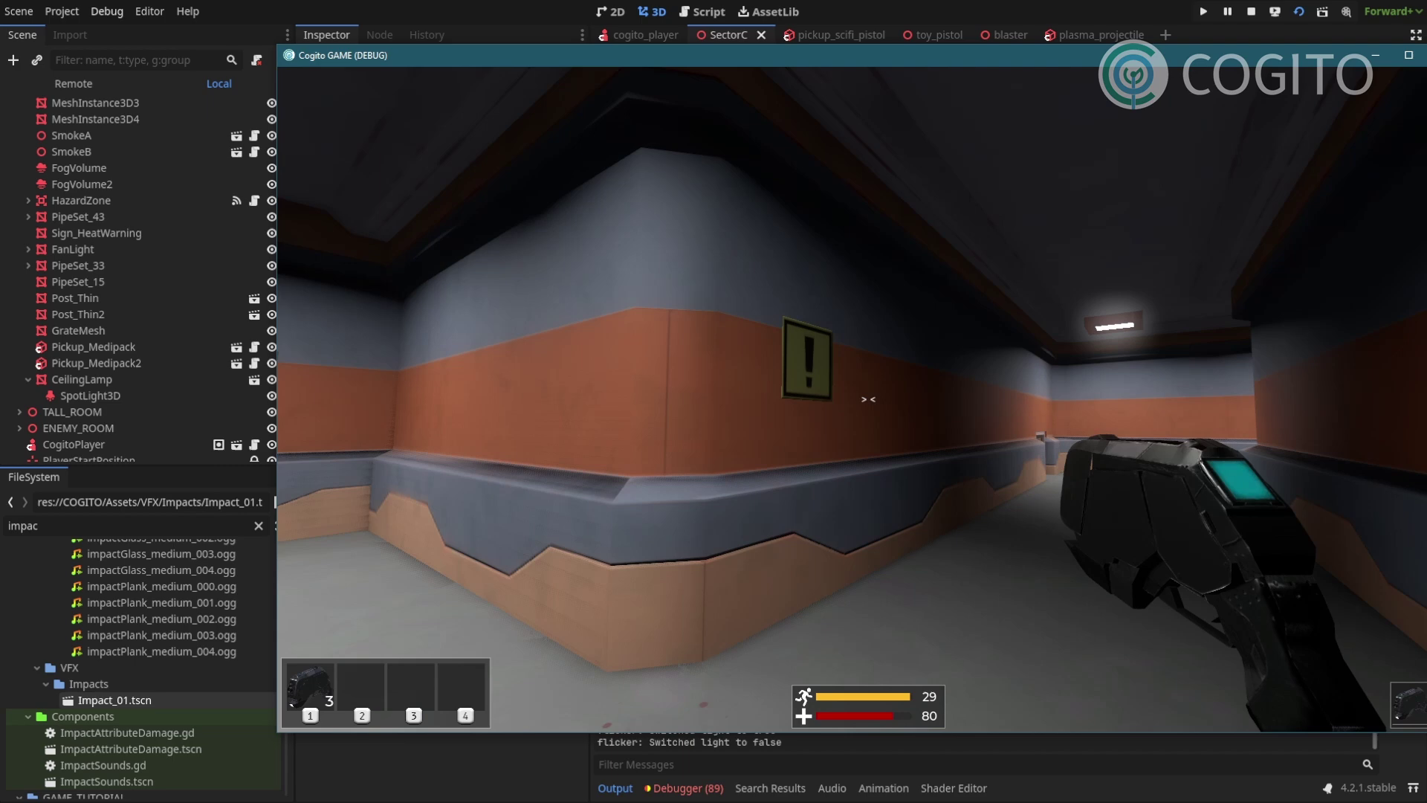
click(868, 400)
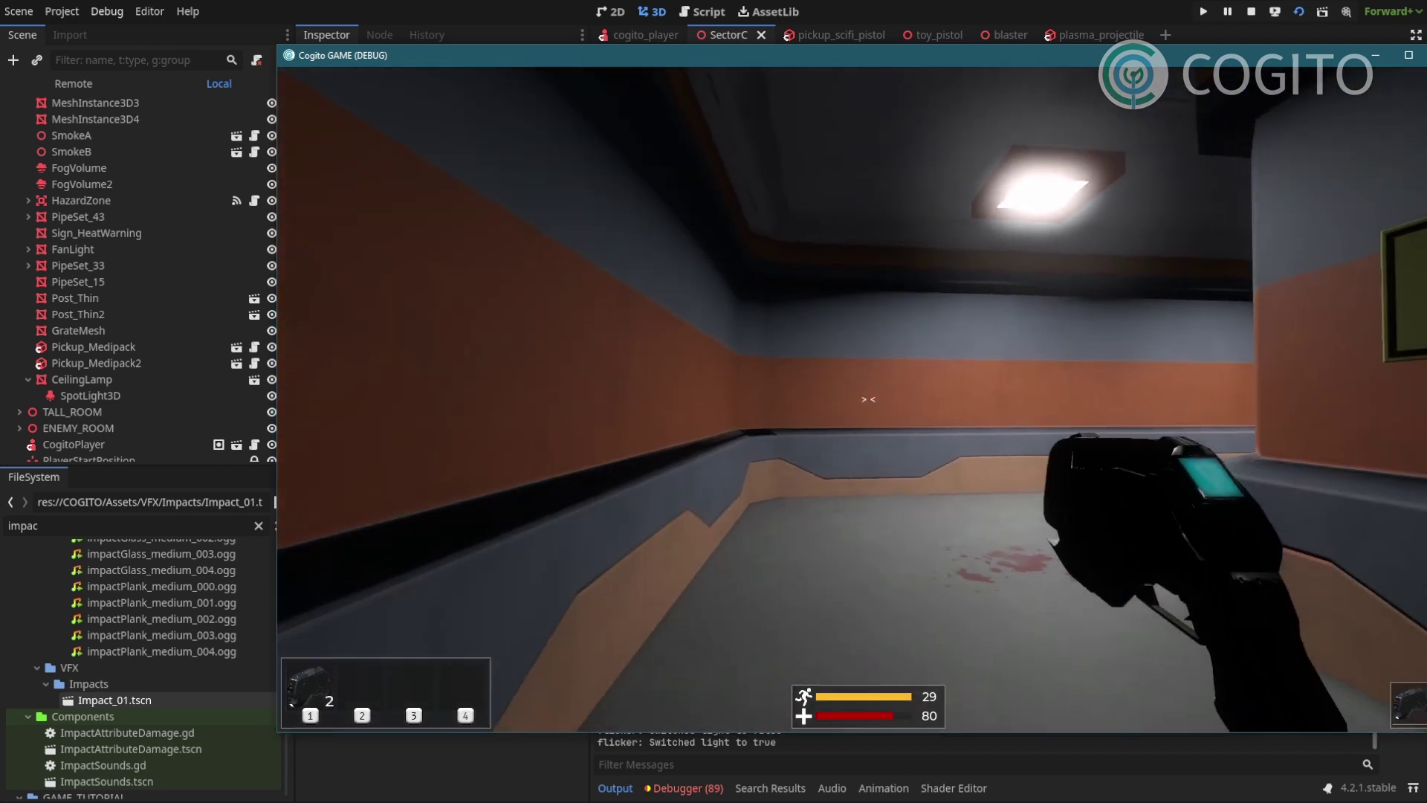
click(868, 399)
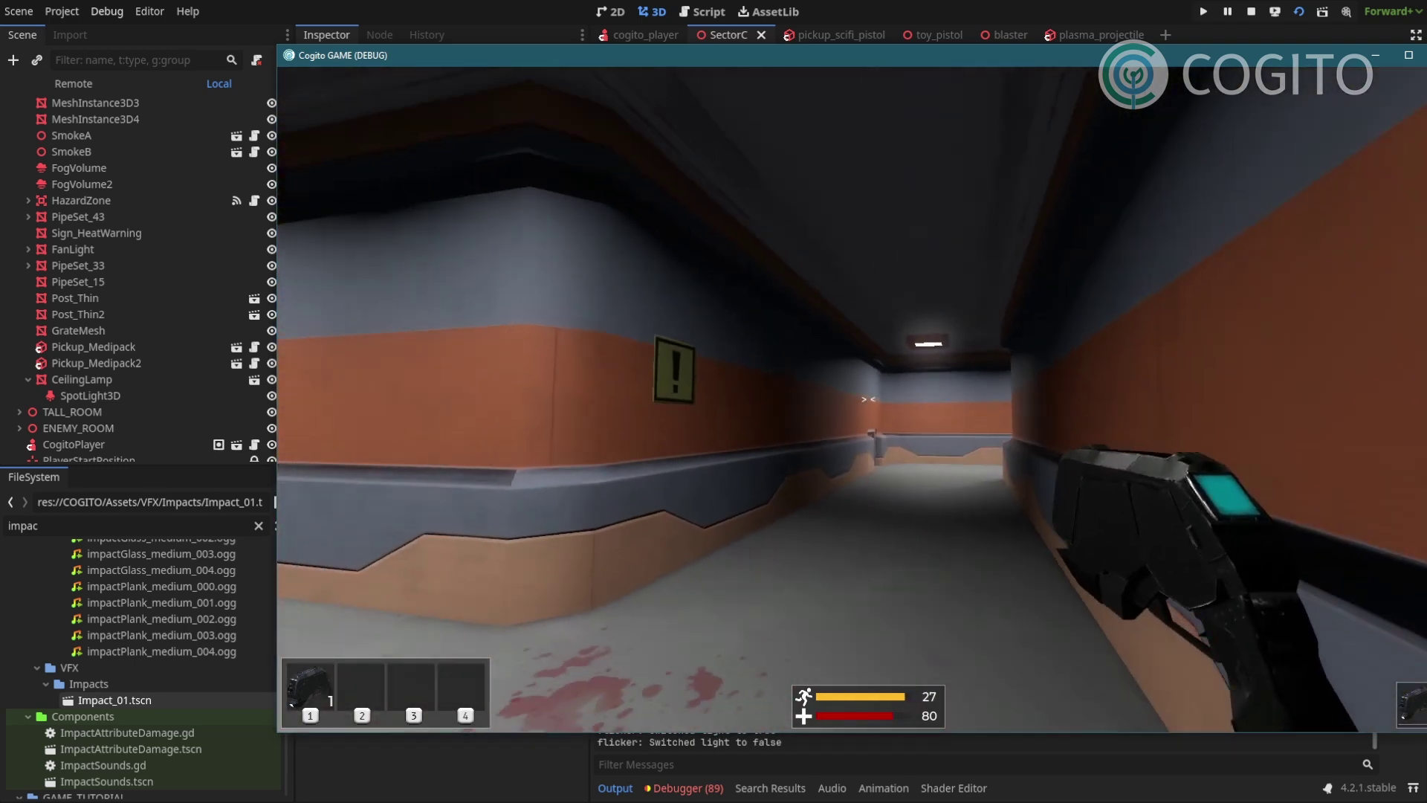
click(868, 399)
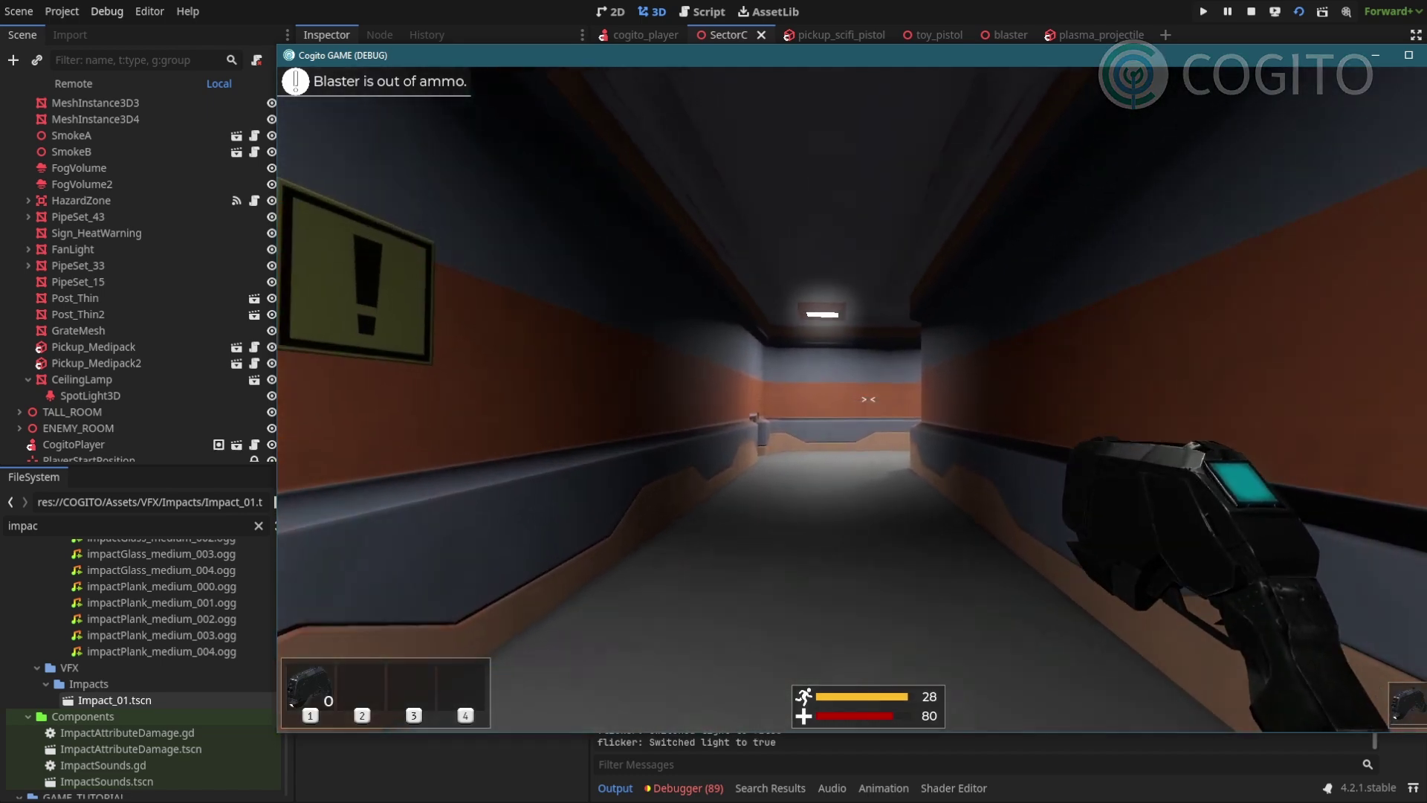